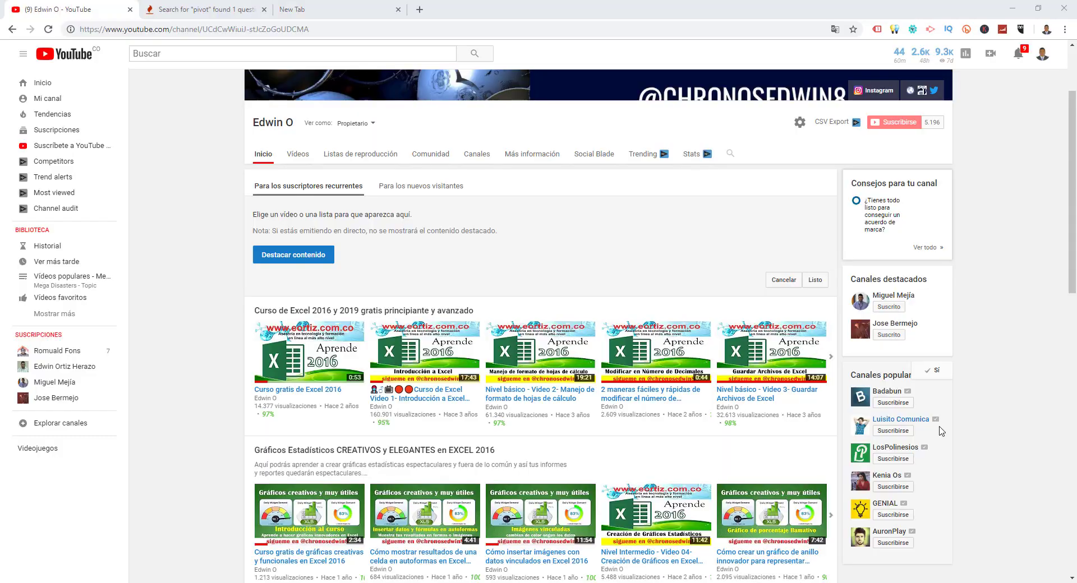
Switch back to the Factura sencilla1 invoice workbook in Excel
{"action": "scroll", "coordinate": [941, 431], "scroll_direction": "up", "scroll_amount": 2}
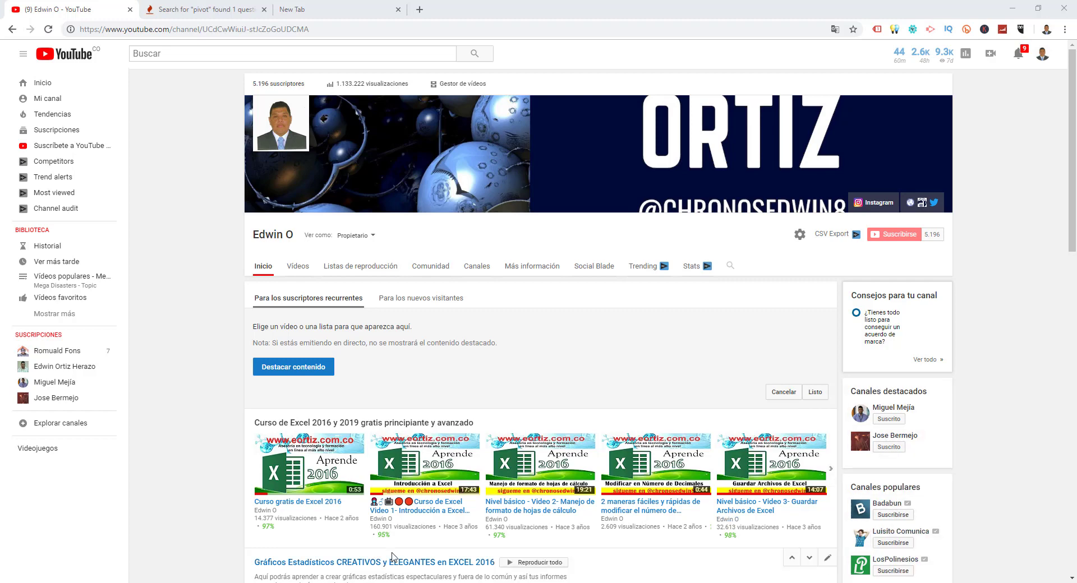
{"action": "key", "text": "alt+Tab"}
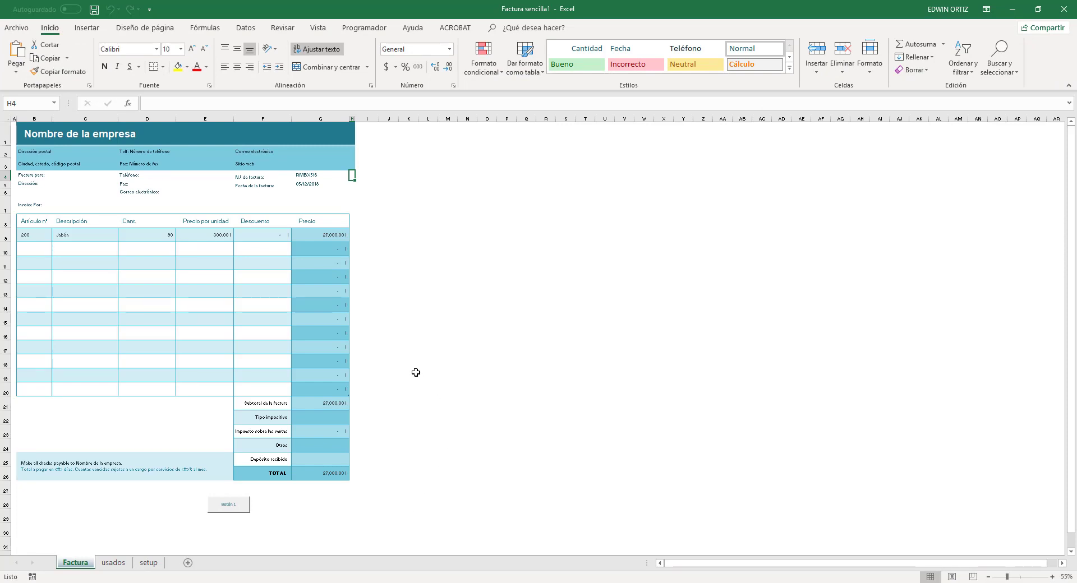
{"action": "scroll", "coordinate": [419, 352], "scroll_direction": "up", "scroll_amount": 1, "text": "ctrl"}
{"action": "scroll", "coordinate": [419, 353], "scroll_direction": "up", "scroll_amount": 1, "text": "ctrl"}
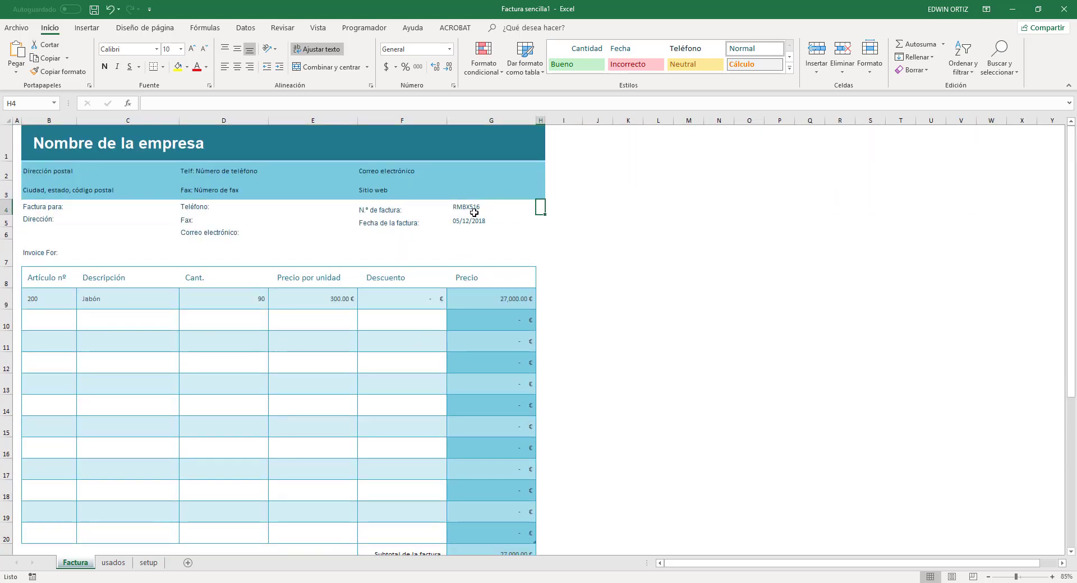
Make the invoice number RMBX516 in G4 bold and one point larger
{"action": "left_click", "coordinate": [474, 214]}
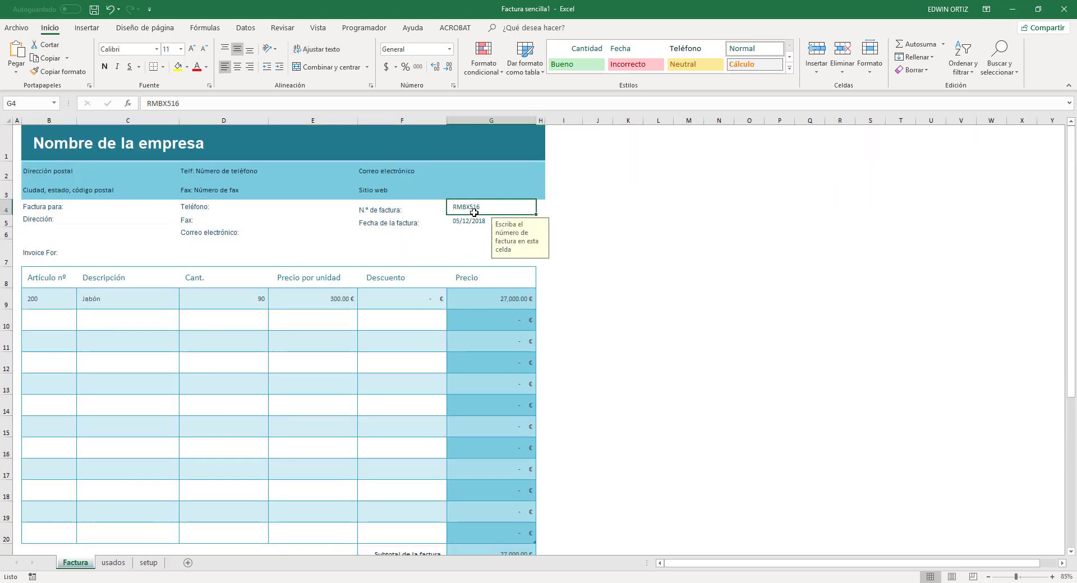
{"action": "left_click", "coordinate": [105, 67]}
{"action": "left_click", "coordinate": [192, 50]}
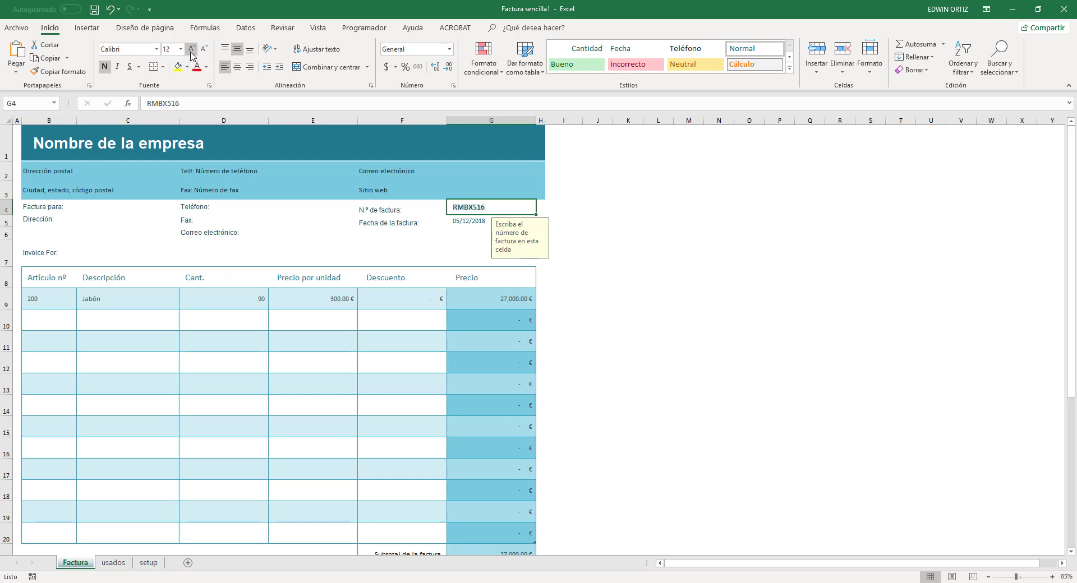
{"action": "left_click", "coordinate": [620, 317]}
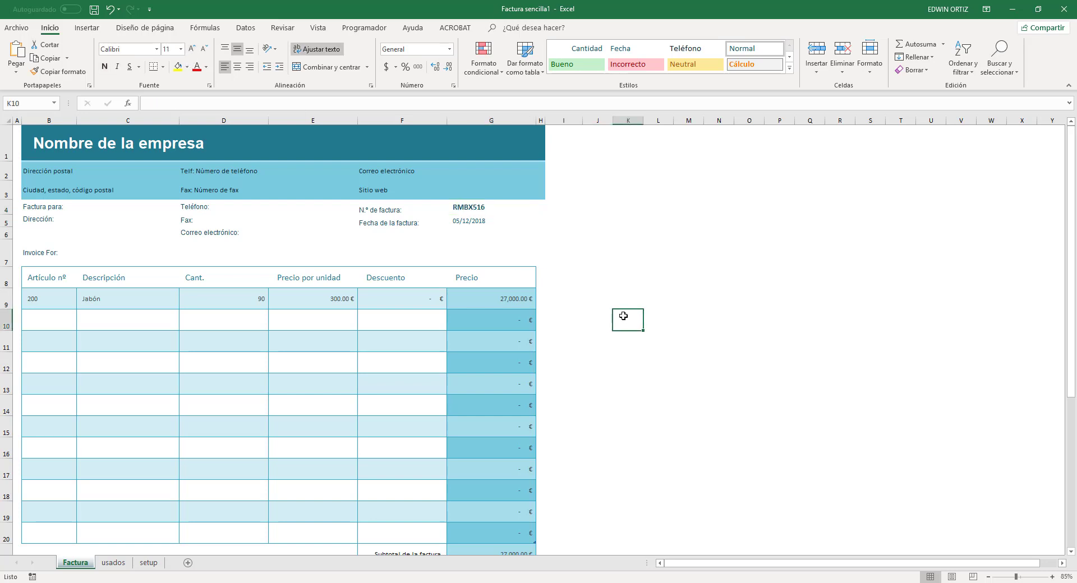
{"action": "left_click", "coordinate": [477, 207]}
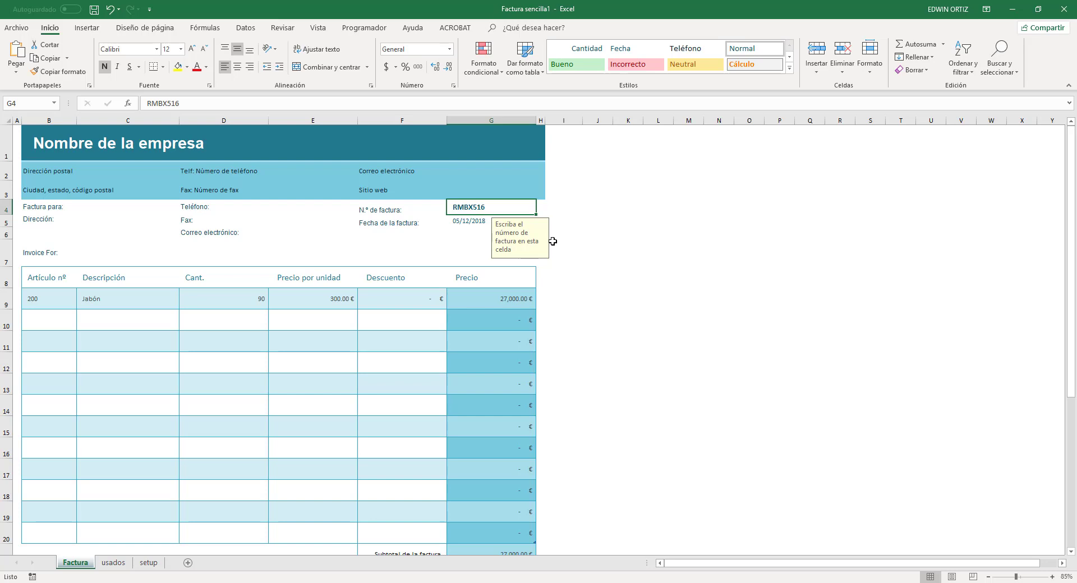
Clear the invoice number from G4
{"action": "key", "text": "Delete"}
{"action": "scroll", "coordinate": [474, 244], "scroll_direction": "down", "scroll_amount": 4}
{"action": "scroll", "coordinate": [474, 247], "scroll_direction": "up", "scroll_amount": 3}
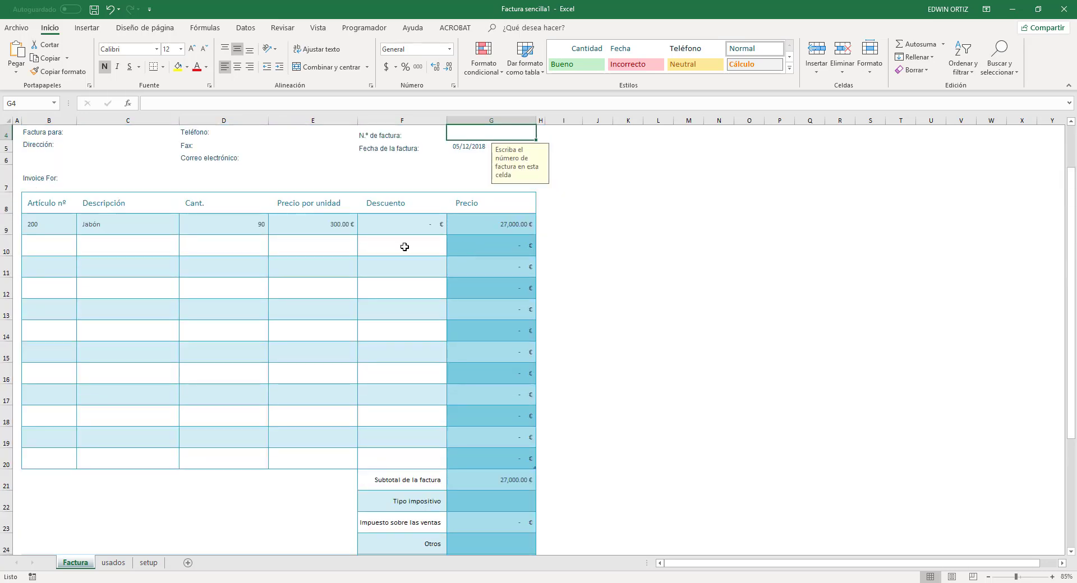
{"action": "scroll", "coordinate": [225, 232], "scroll_direction": "down", "scroll_amount": 1, "text": "ctrl"}
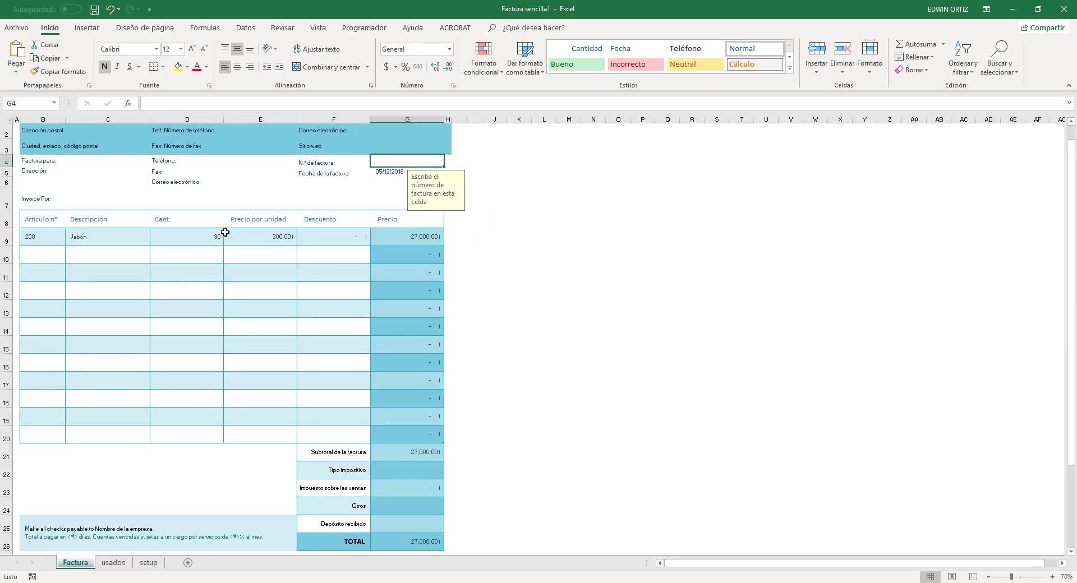
Set the Jabón line's unit price in E9 to 10 and quantity in D9 to 25
{"action": "left_click", "coordinate": [215, 235]}
{"action": "left_click", "coordinate": [255, 234]}
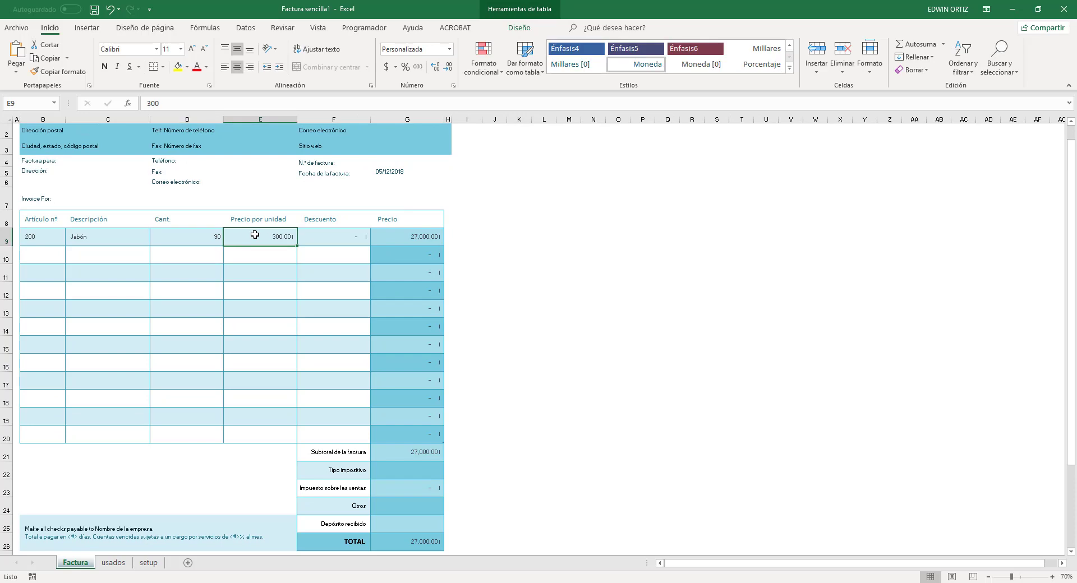
{"action": "type", "text": "10"}
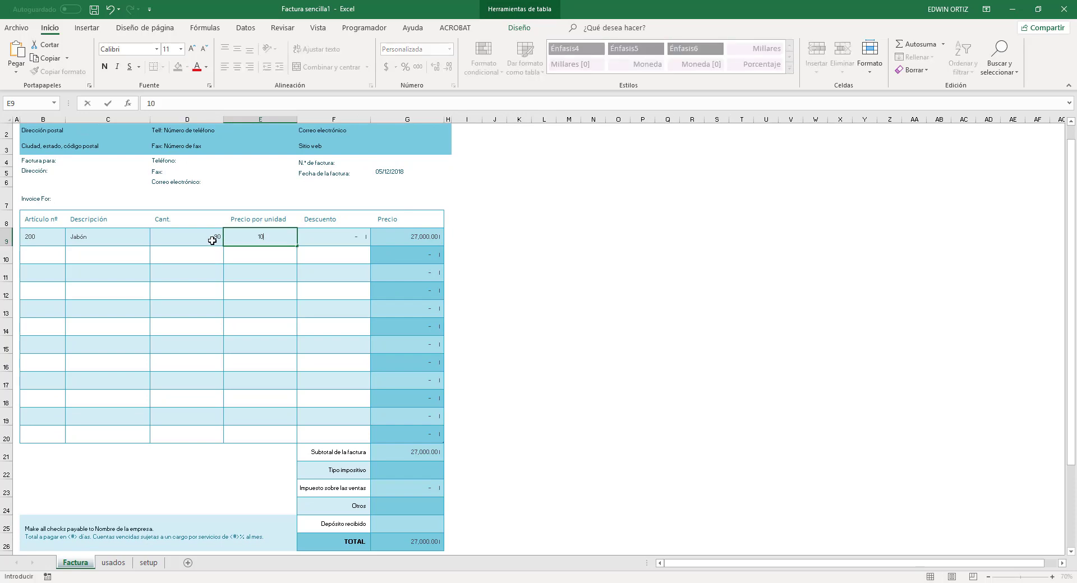
{"action": "left_click", "coordinate": [212, 240]}
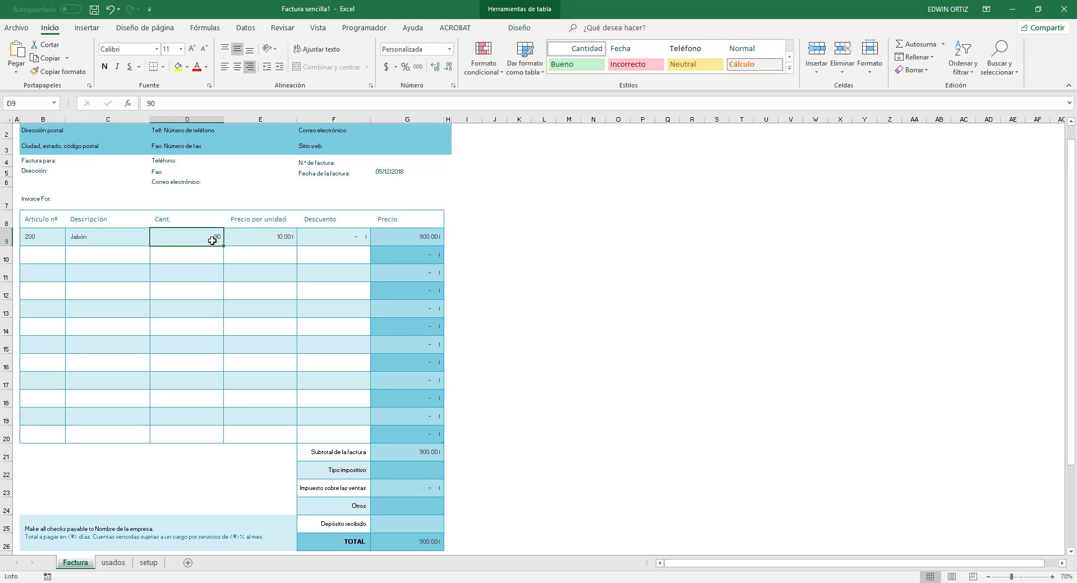
{"action": "type", "text": "25"}
{"action": "key", "text": "Return"}
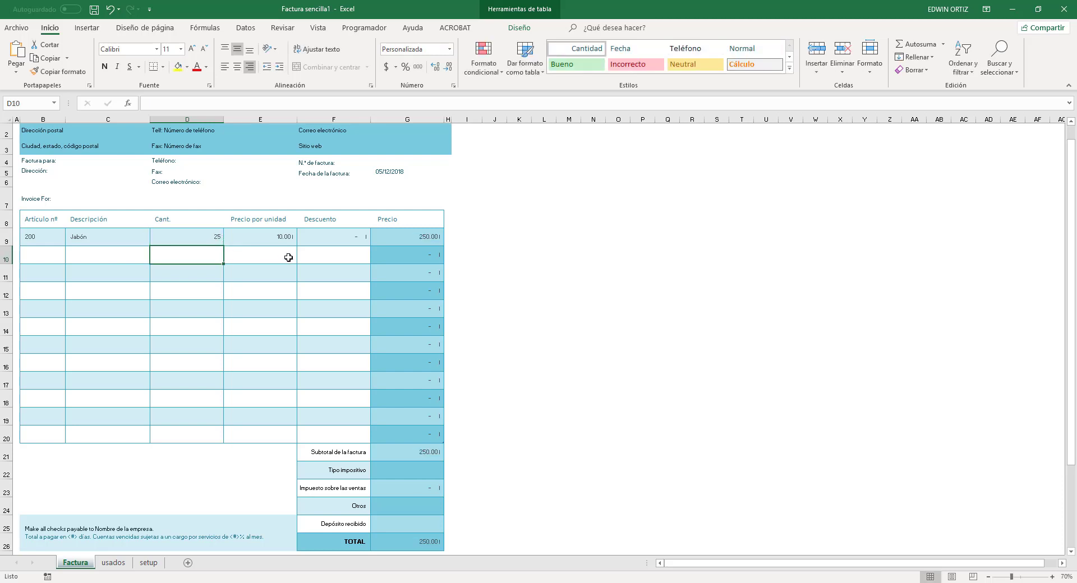
{"action": "scroll", "coordinate": [275, 456], "scroll_direction": "down", "scroll_amount": 2}
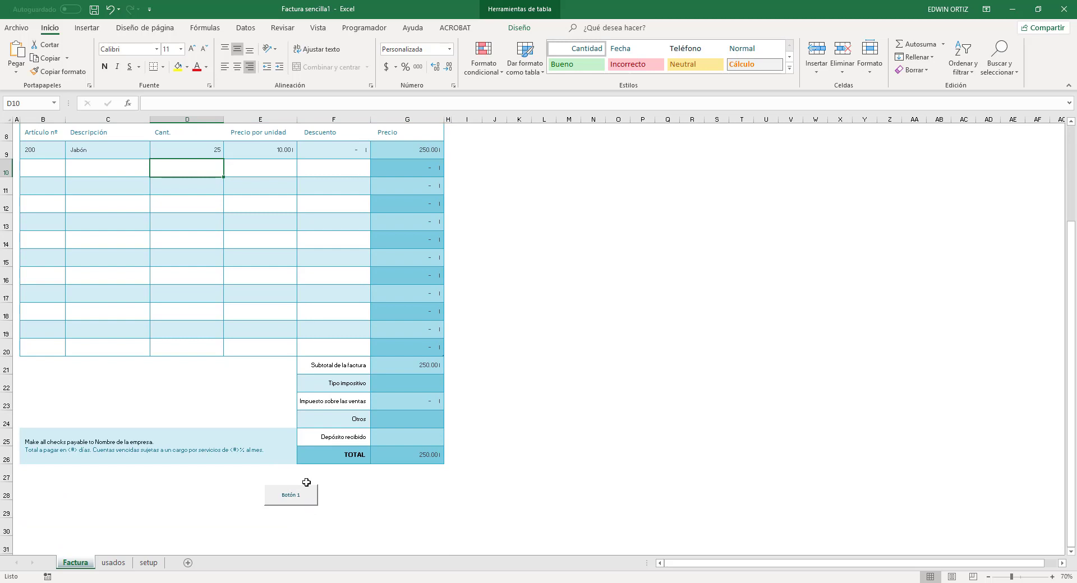
{"action": "scroll", "coordinate": [306, 483], "scroll_direction": "down", "scroll_amount": 1}
{"action": "scroll", "coordinate": [306, 483], "scroll_direction": "up", "scroll_amount": 1}
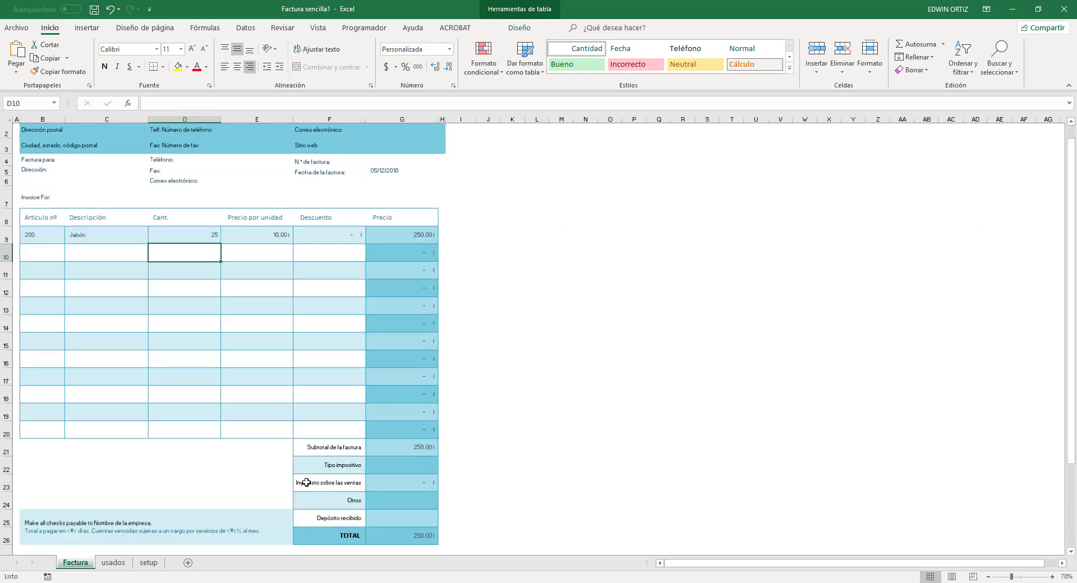
{"action": "scroll", "coordinate": [306, 483], "scroll_direction": "down", "scroll_amount": 1}
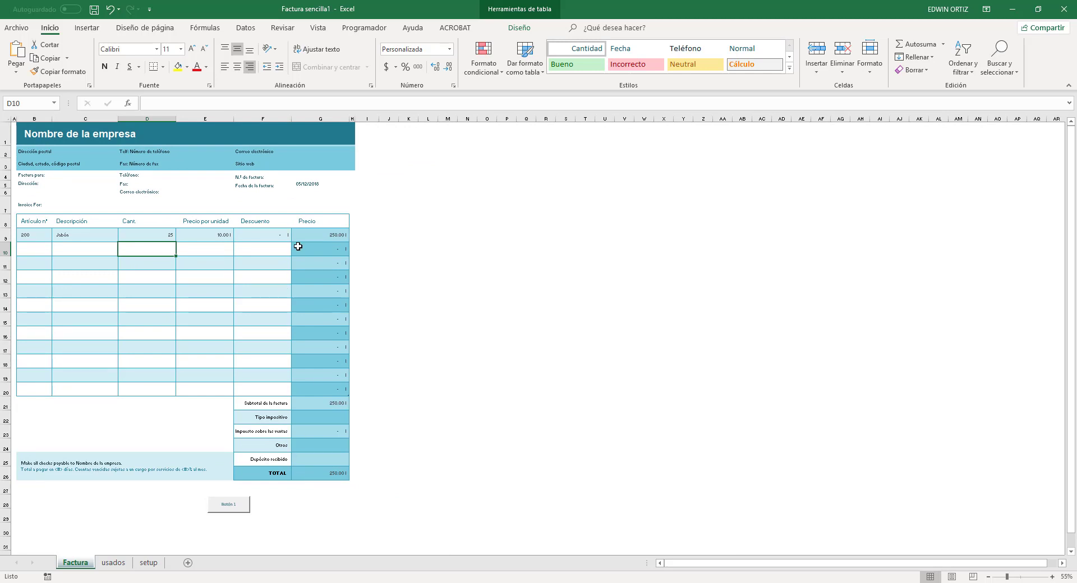
Run the Botón 1 macro, change setup cell B2 from RMBX to PRU, and rerun it for PRU518
{"action": "left_click", "coordinate": [304, 177]}
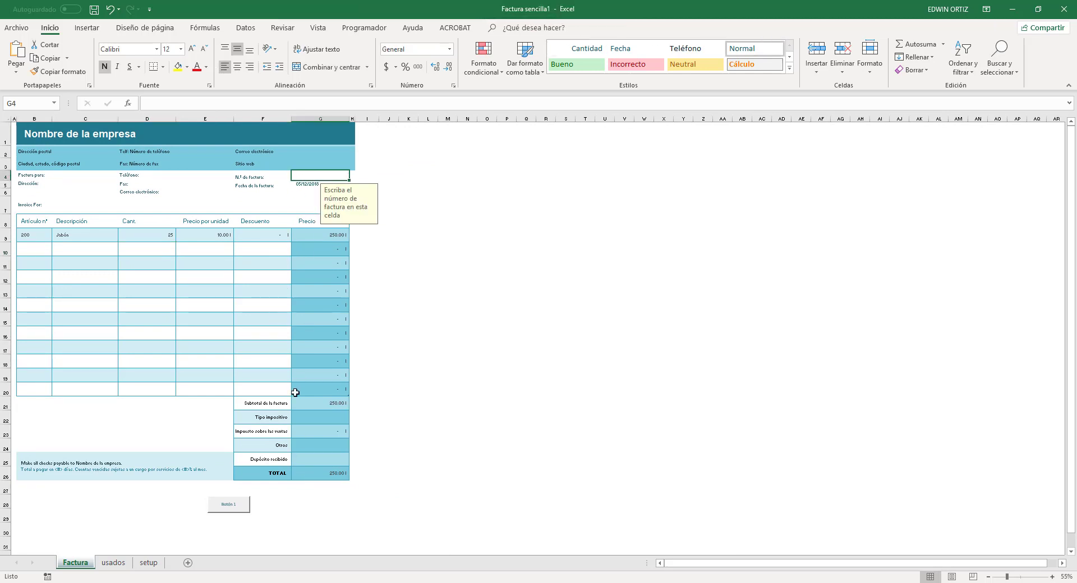
{"action": "left_click", "coordinate": [238, 507]}
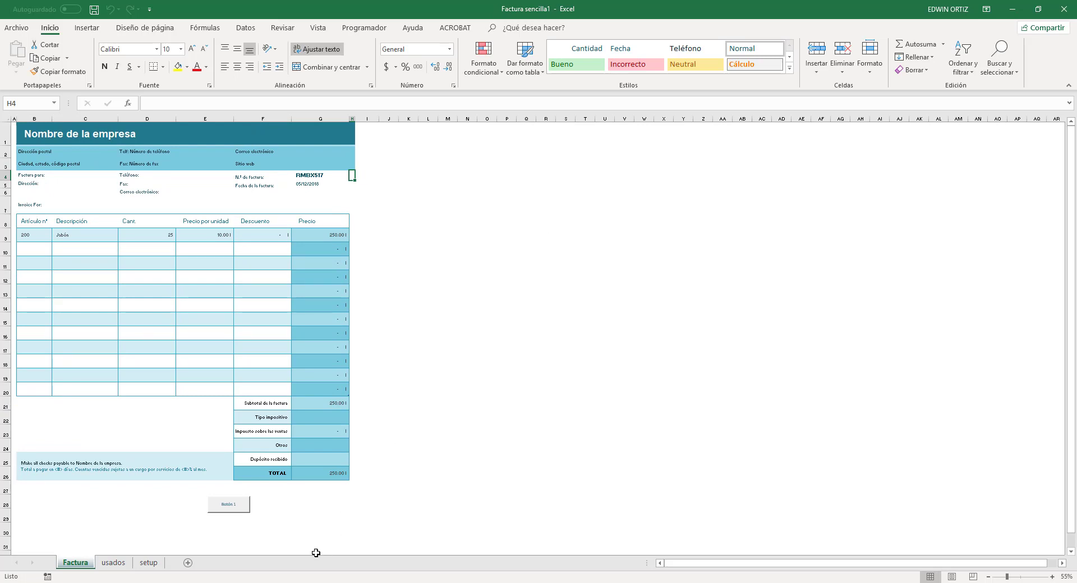
{"action": "left_click", "coordinate": [154, 564]}
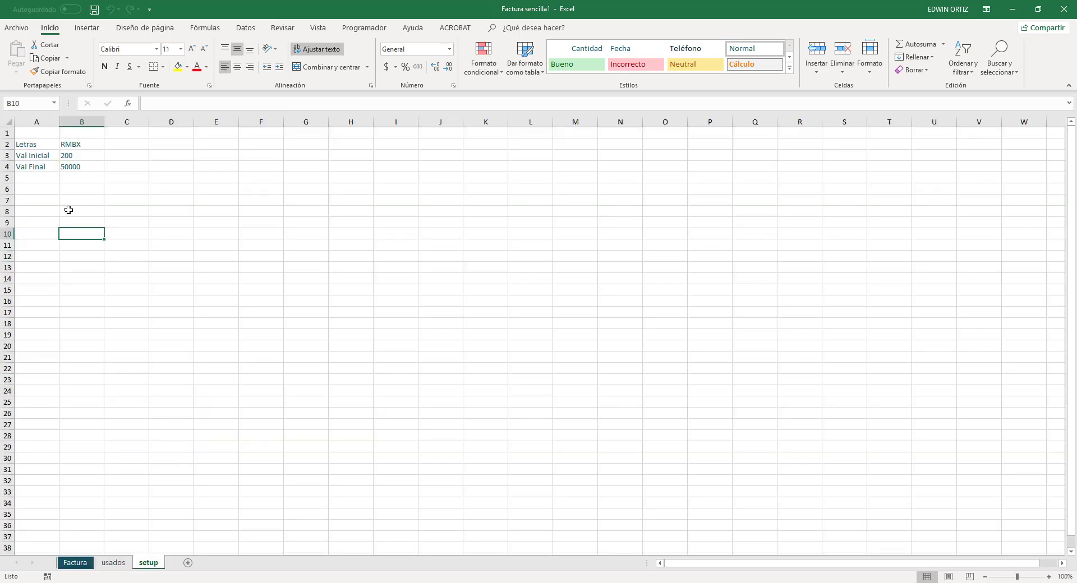
{"action": "left_click", "coordinate": [81, 145]}
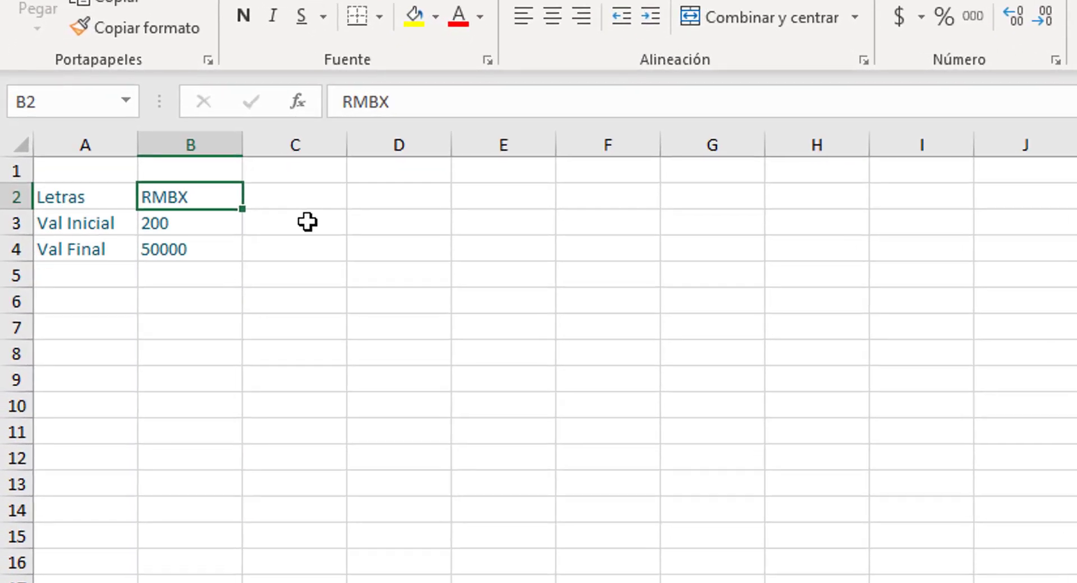
{"action": "type", "text": "800"}
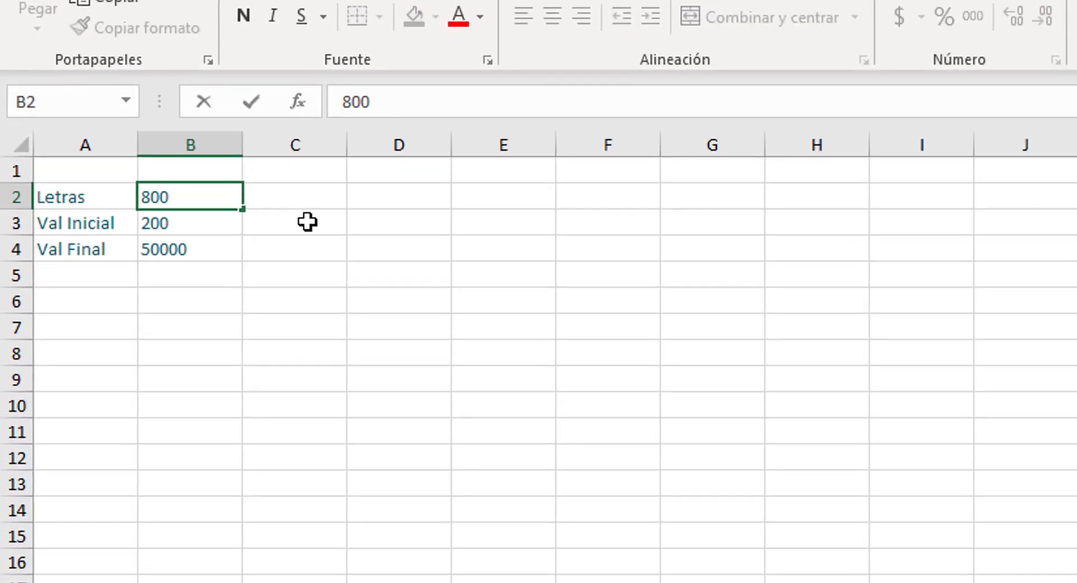
{"action": "key", "text": "BackSpace"}
{"action": "key", "text": "BackSpace"}
{"action": "key", "text": "BackSpace"}
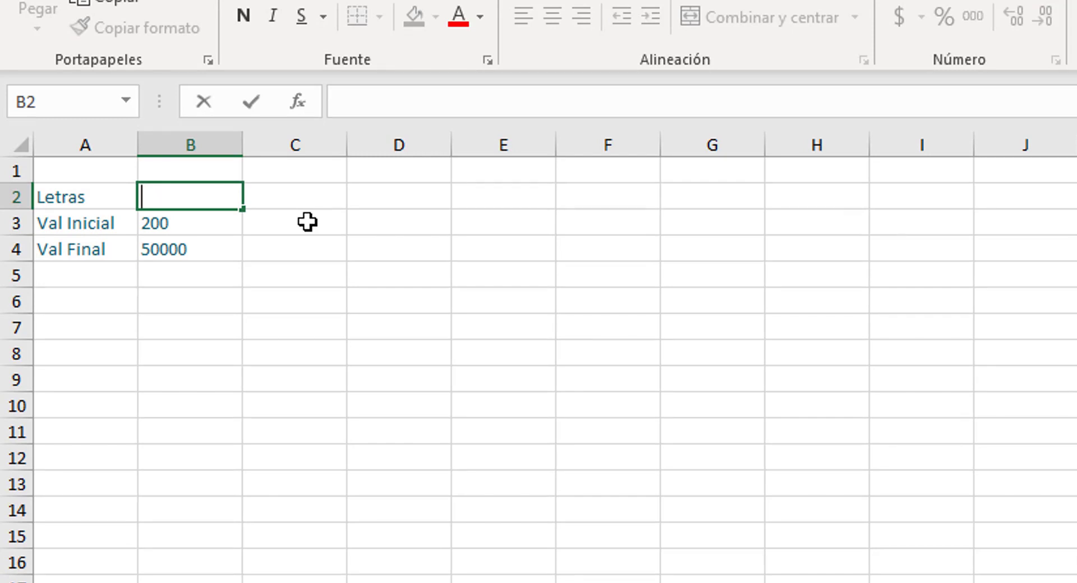
{"action": "type", "text": "PRU"}
{"action": "key", "text": "Return"}
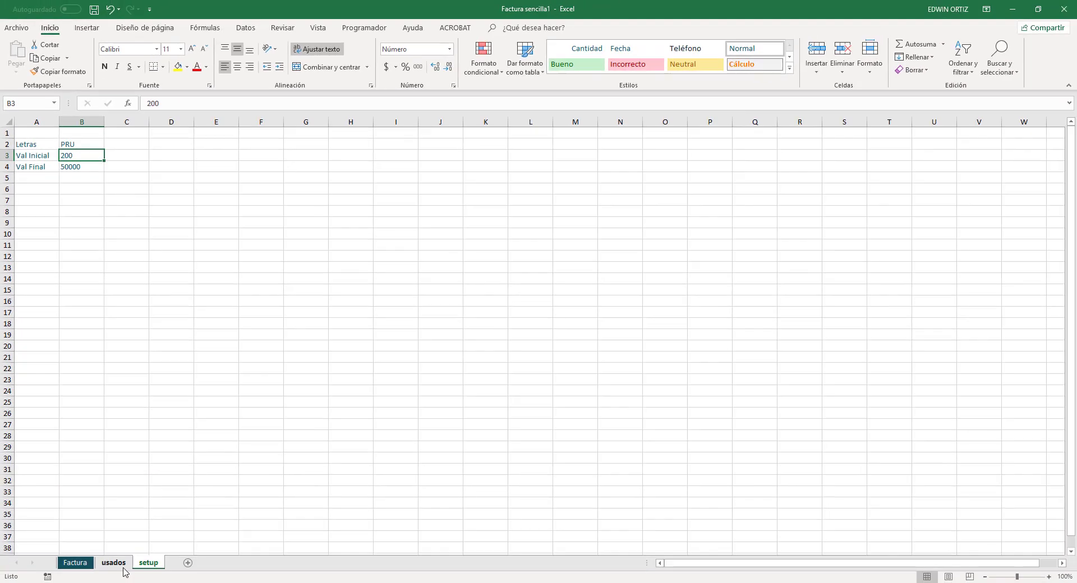
{"action": "left_click", "coordinate": [88, 564]}
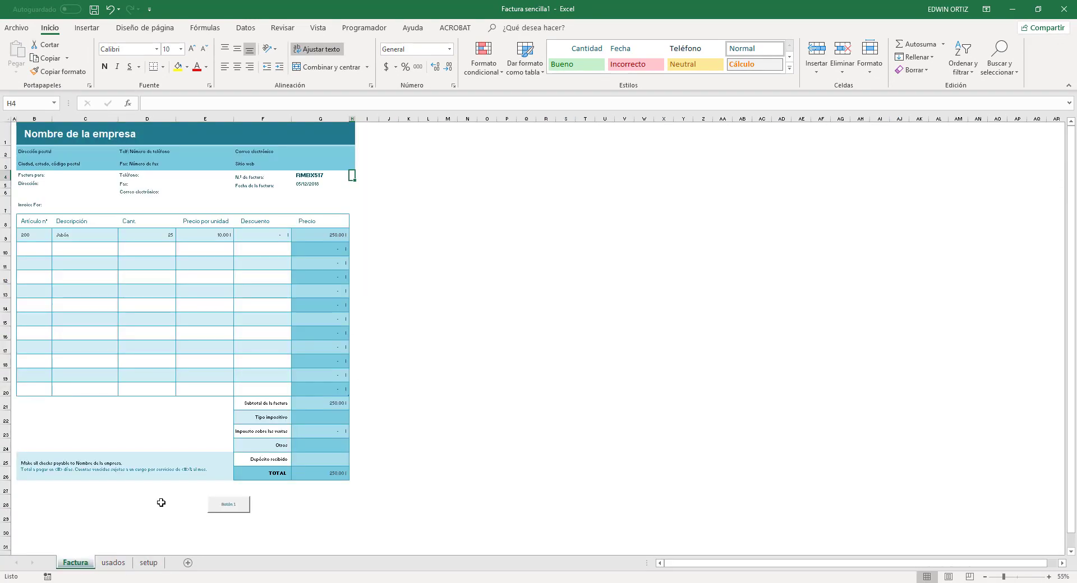
{"action": "left_click", "coordinate": [230, 511]}
Close Factura sencilla1 choosing No guardar, then relaunch Excel from Windows search
{"action": "left_click", "coordinate": [1063, 9]}
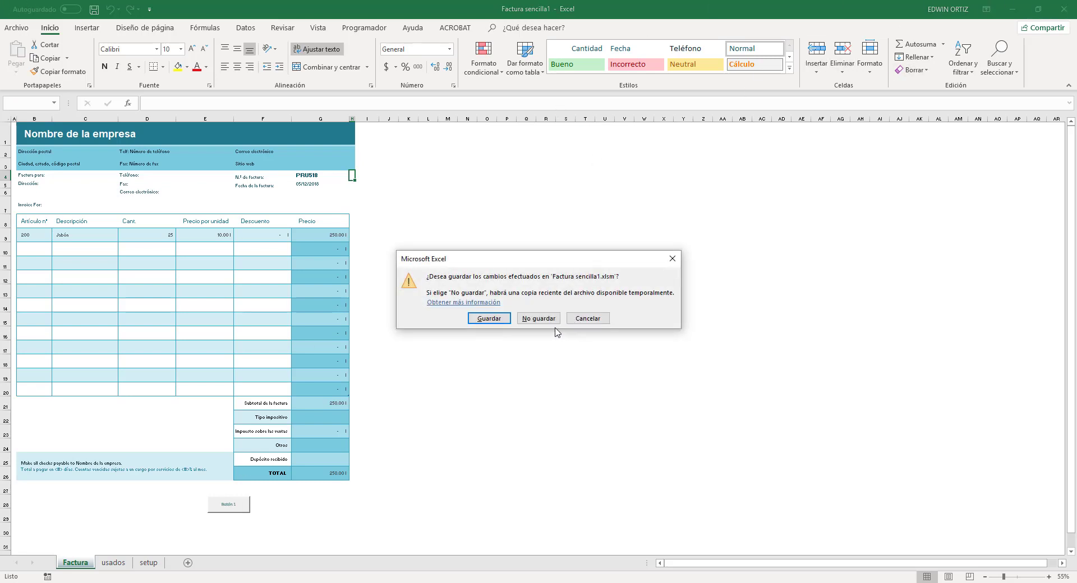
{"action": "left_click", "coordinate": [539, 318]}
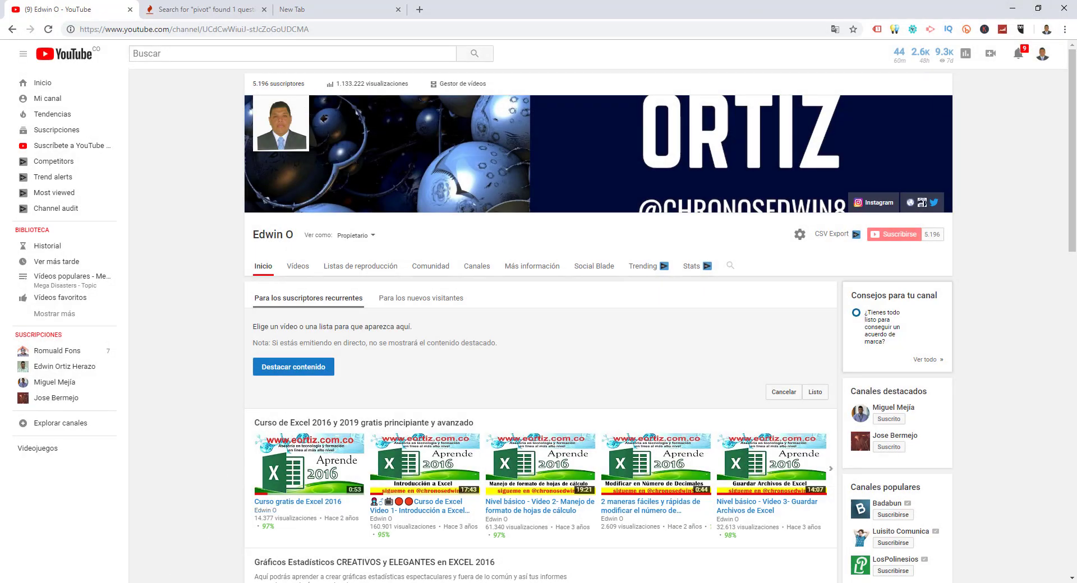
{"action": "key", "text": "super"}
{"action": "type", "text": "exc"}
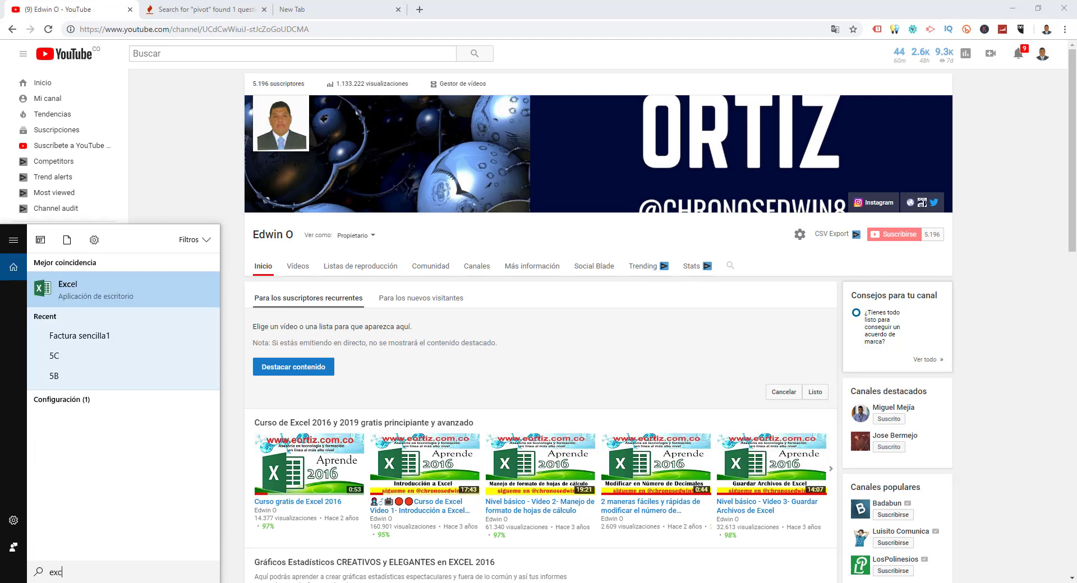
{"action": "type", "text": "el"}
{"action": "key", "text": "Return"}
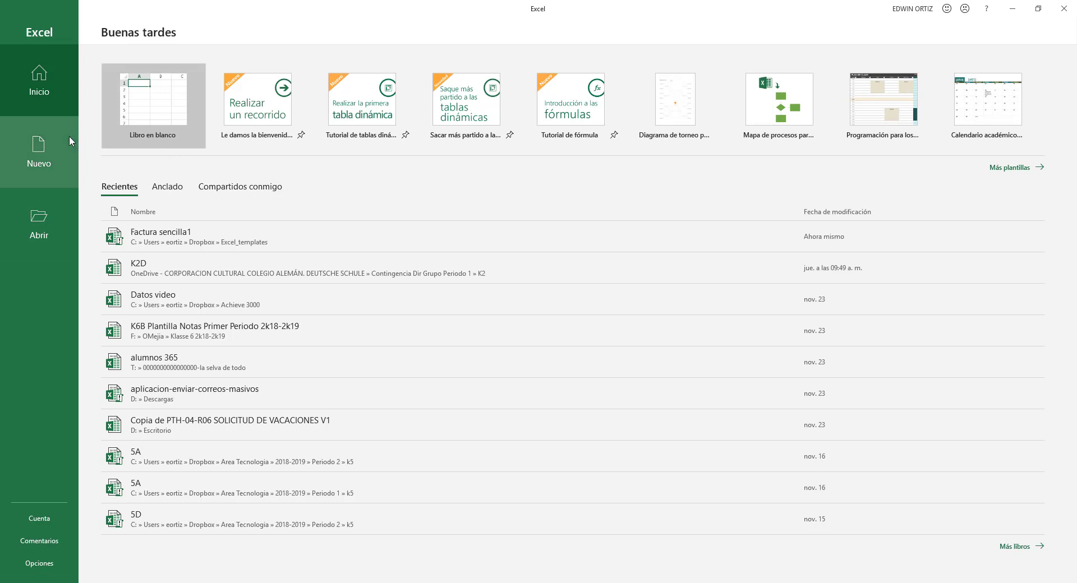
On the New page, search online templates for 'factura' and browse the results
{"action": "left_click", "coordinate": [45, 152]}
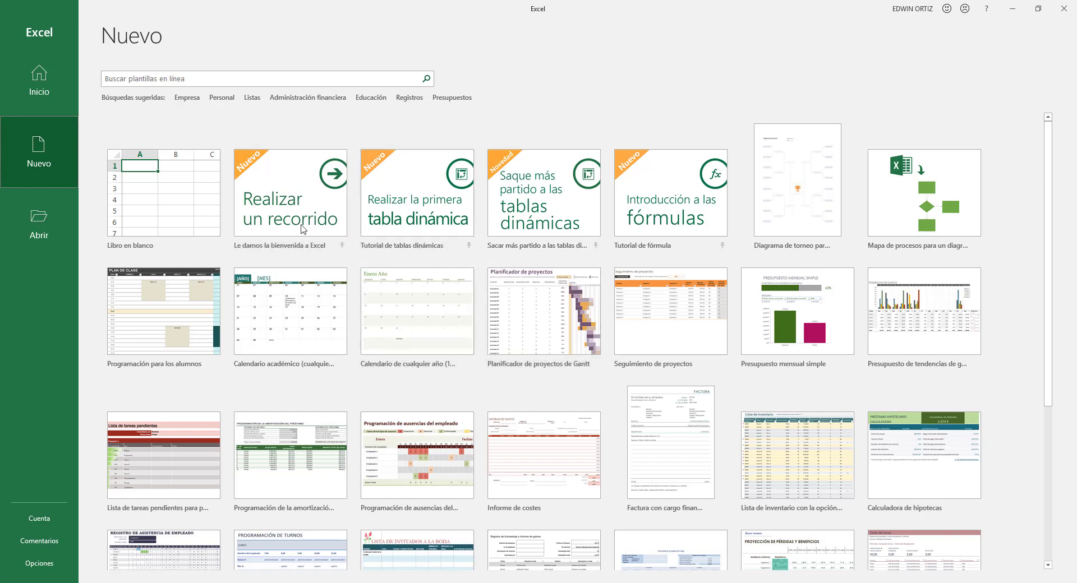
{"action": "left_click", "coordinate": [139, 79]}
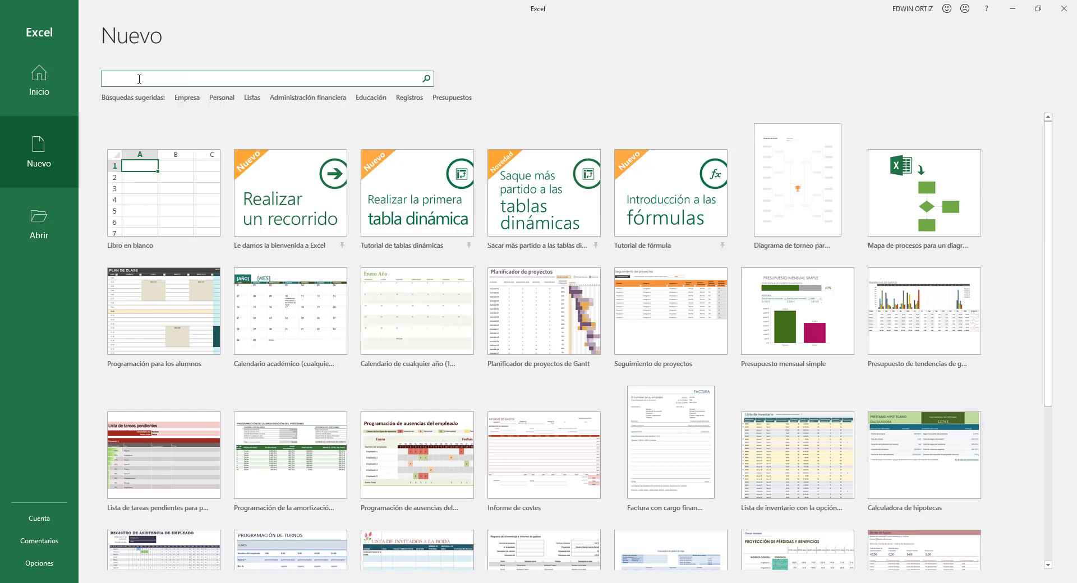
{"action": "type", "text": "factura"}
{"action": "key", "text": "Return"}
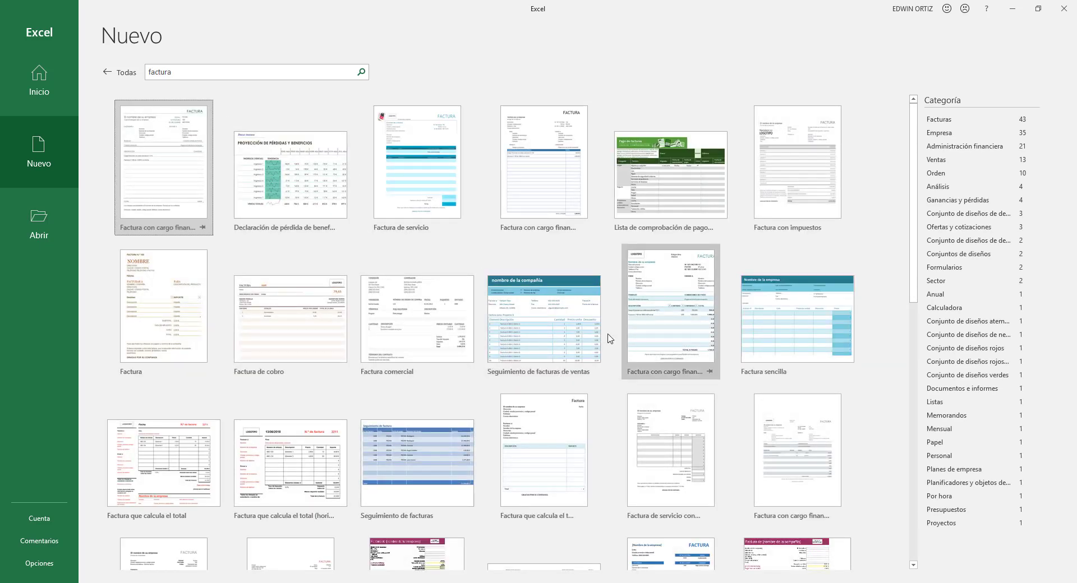
{"action": "scroll", "coordinate": [599, 379], "scroll_direction": "down", "scroll_amount": 4}
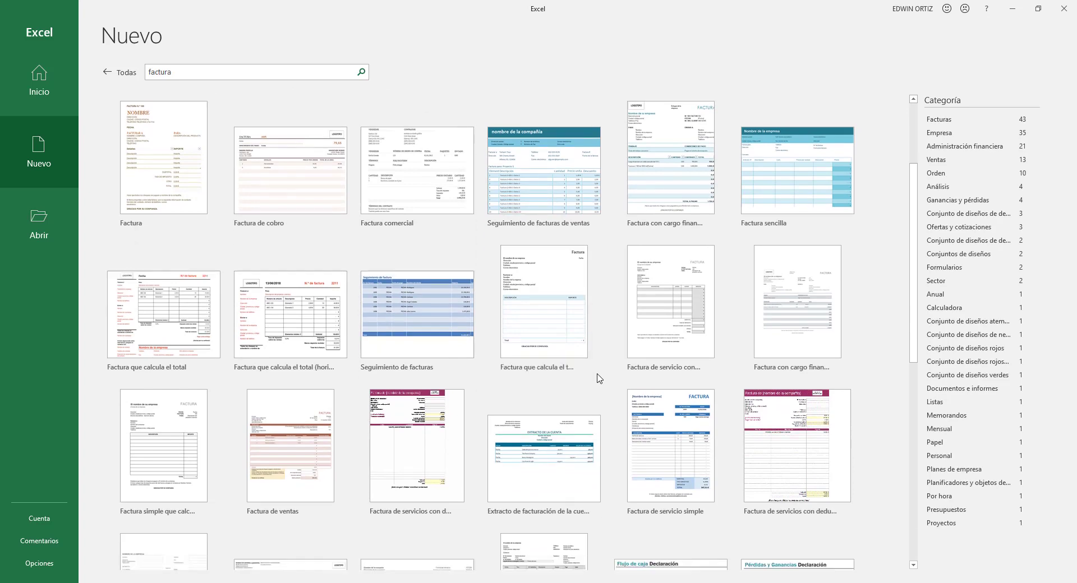
{"action": "scroll", "coordinate": [598, 378], "scroll_direction": "up", "scroll_amount": 1}
{"action": "scroll", "coordinate": [597, 377], "scroll_direction": "up", "scroll_amount": 3}
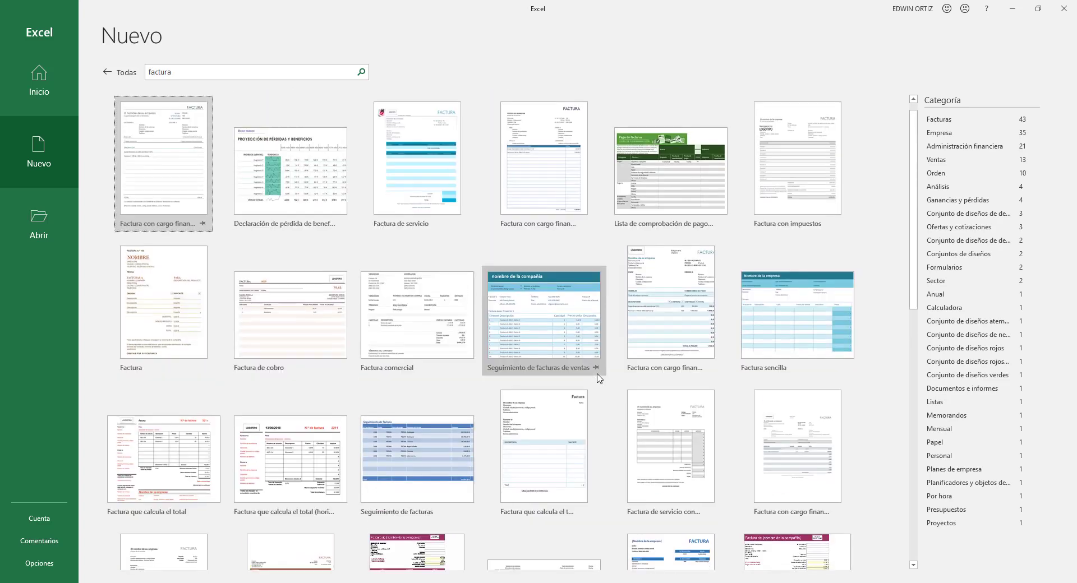
Create the new workbook Factura sencilla1 from the 'Factura sencilla' template
{"action": "double_click", "coordinate": [783, 325]}
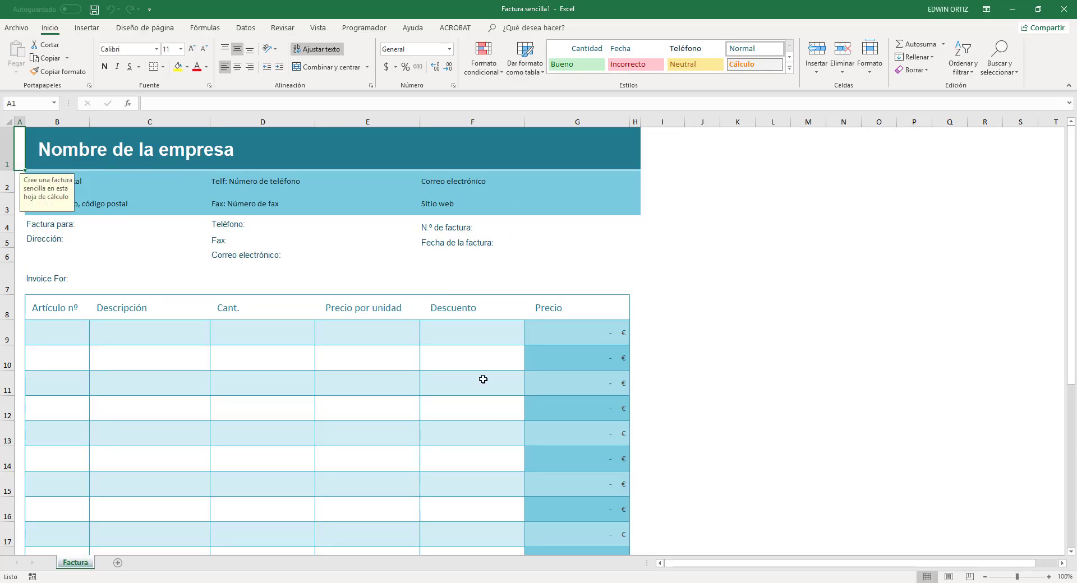
{"action": "scroll", "coordinate": [467, 353], "scroll_direction": "down", "scroll_amount": 2}
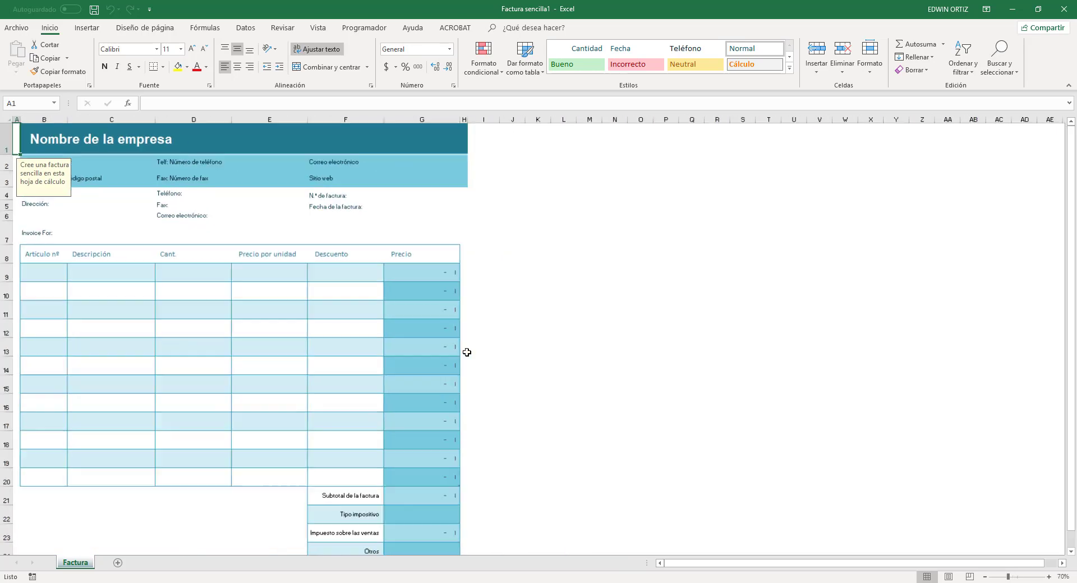
{"action": "scroll", "coordinate": [466, 352], "scroll_direction": "down", "scroll_amount": 1}
{"action": "scroll", "coordinate": [467, 353], "scroll_direction": "up", "scroll_amount": 1}
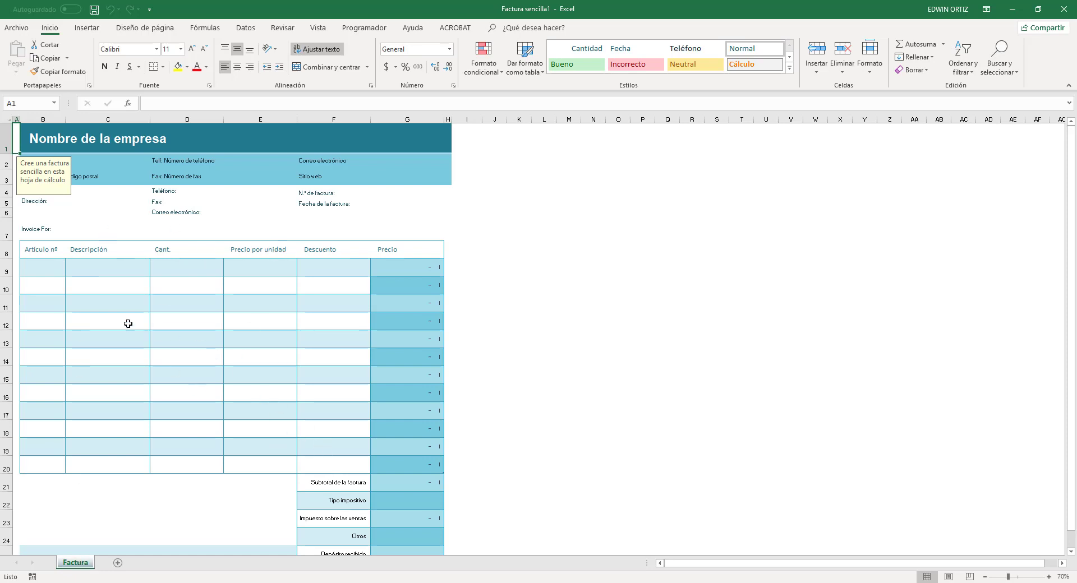
Enter item 252452, description Jabón and quantity 10 in the first invoice line
{"action": "left_click", "coordinate": [54, 270]}
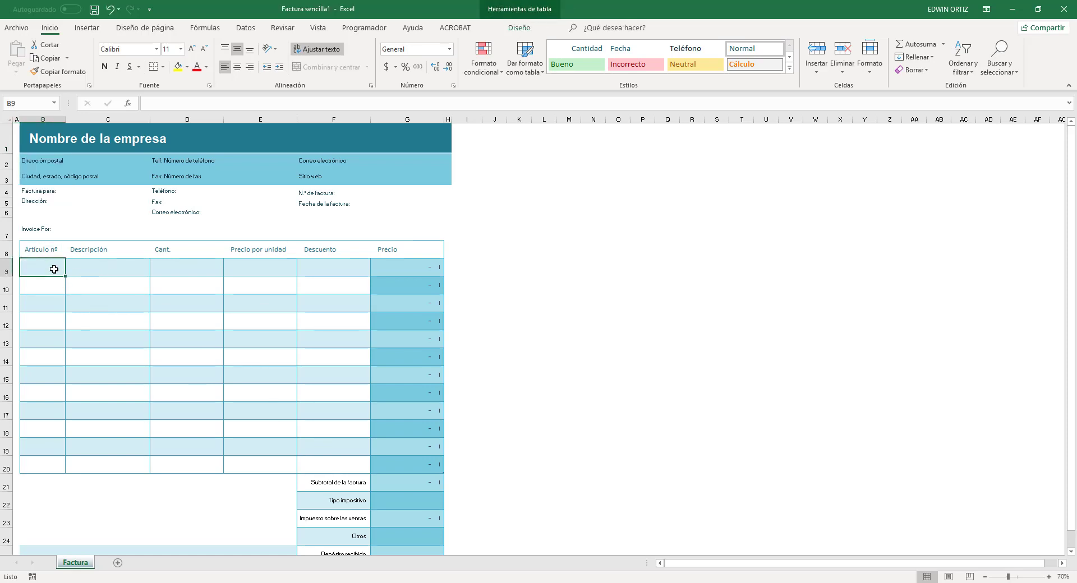
{"action": "type", "text": "252452"}
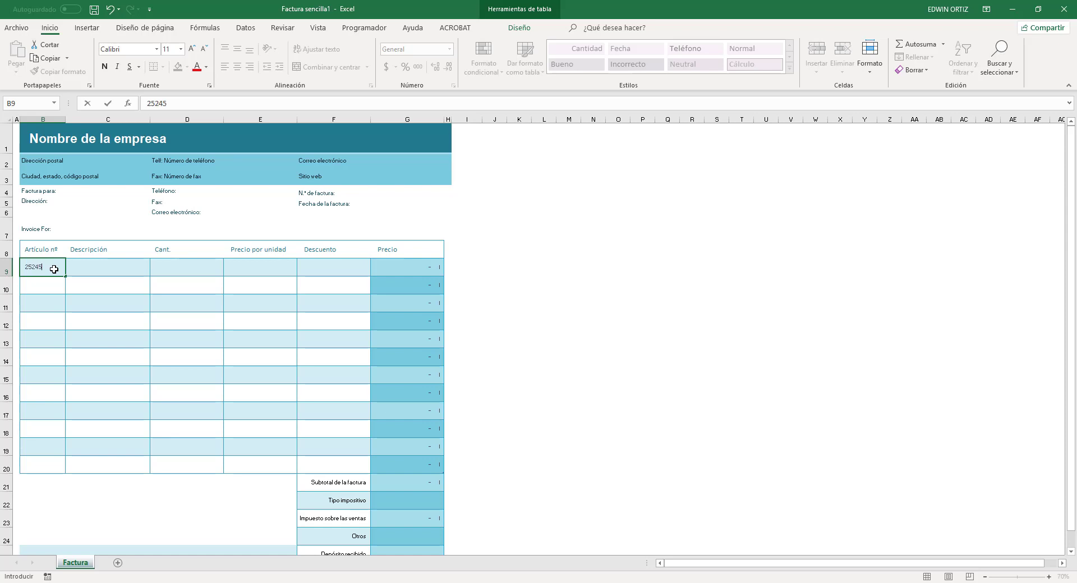
{"action": "left_click", "coordinate": [122, 271]}
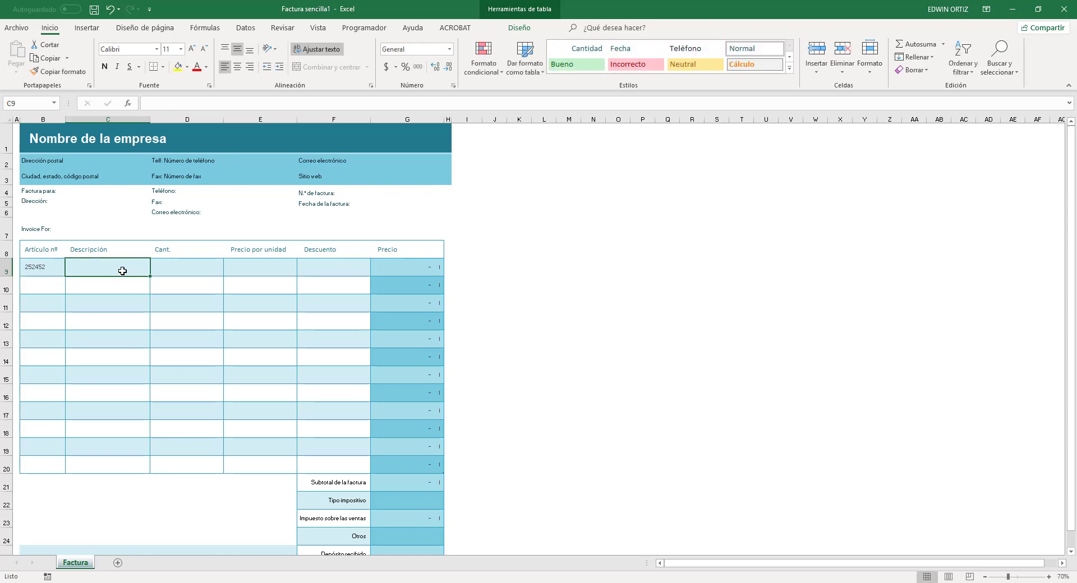
{"action": "type", "text": "Jabón"}
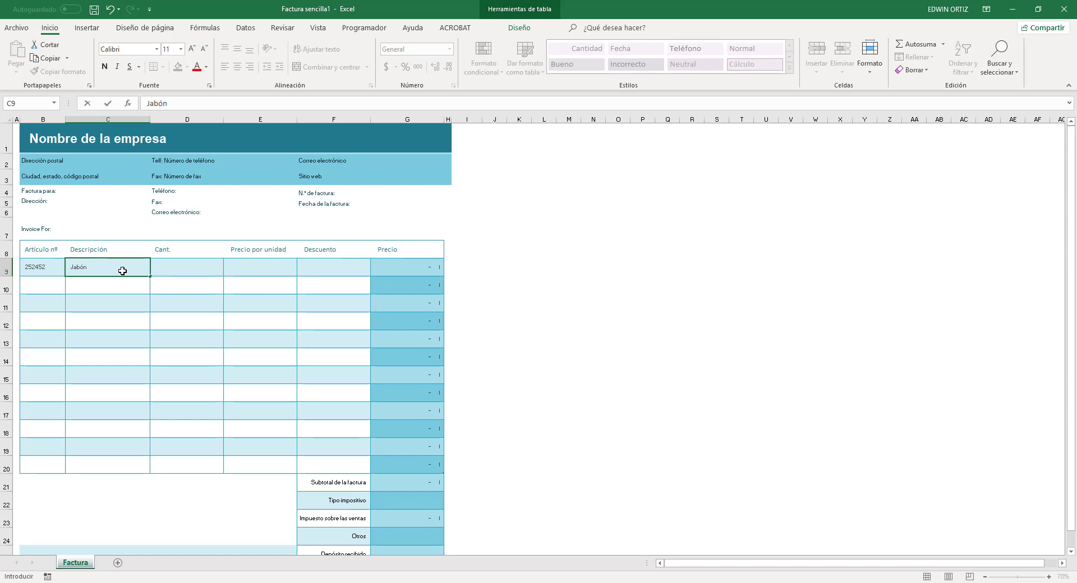
{"action": "key", "text": "Tab"}
{"action": "type", "text": "10"}
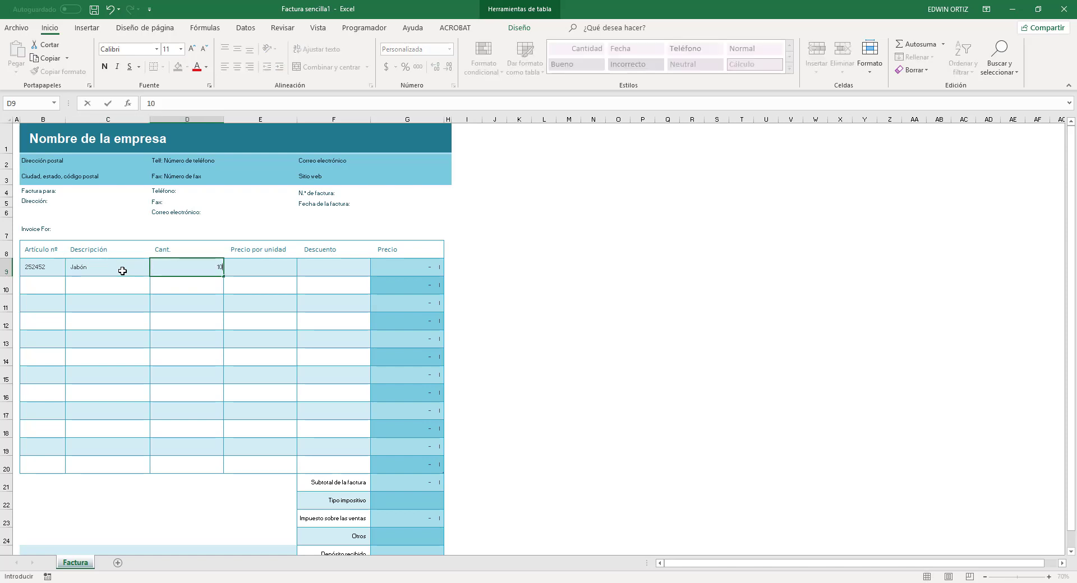
{"action": "key", "text": "Tab"}
Give the Jabón line a unit price of 500 and a discount of 5
{"action": "type", "text": "5"}
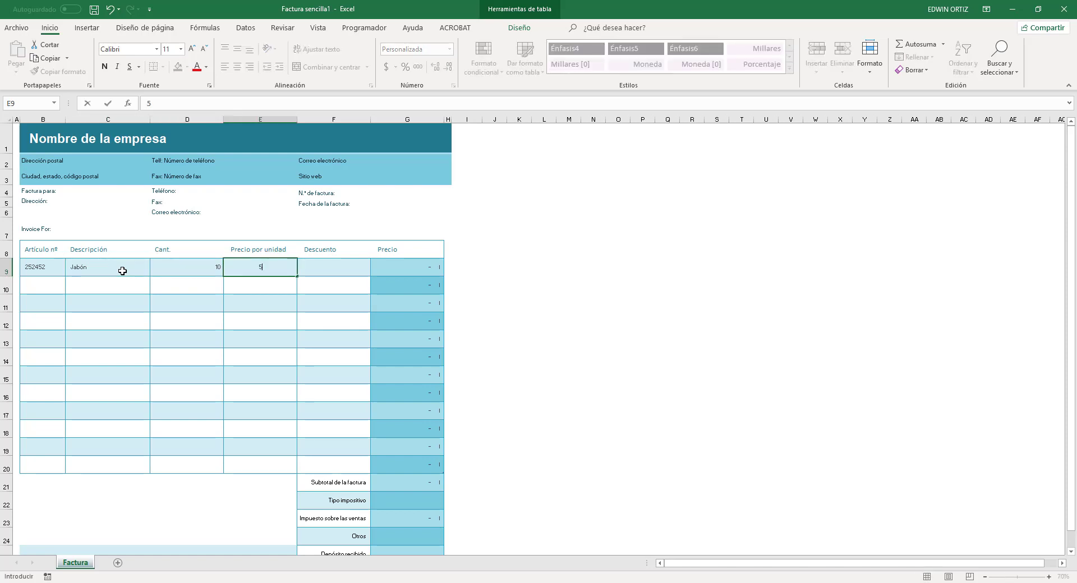
{"action": "type", "text": "00"}
{"action": "key", "text": "Tab"}
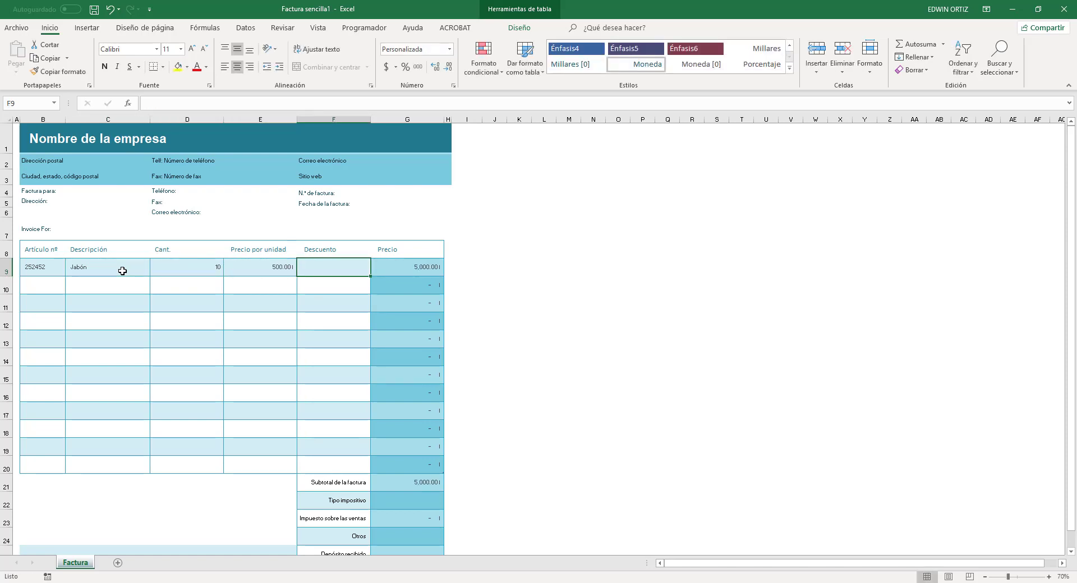
{"action": "type", "text": "0"}
{"action": "key", "text": "Tab"}
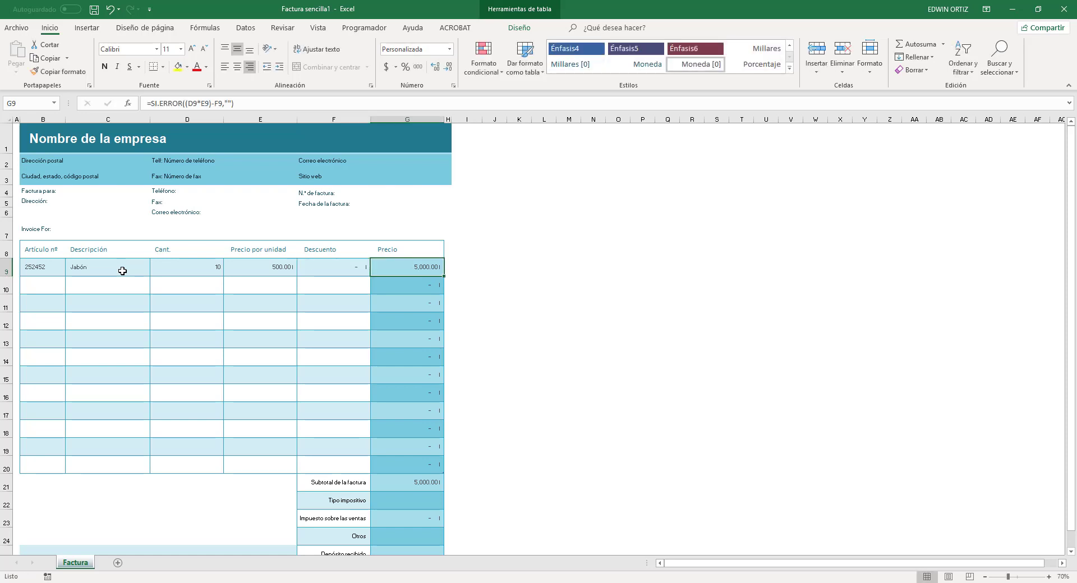
{"action": "left_click", "coordinate": [322, 265]}
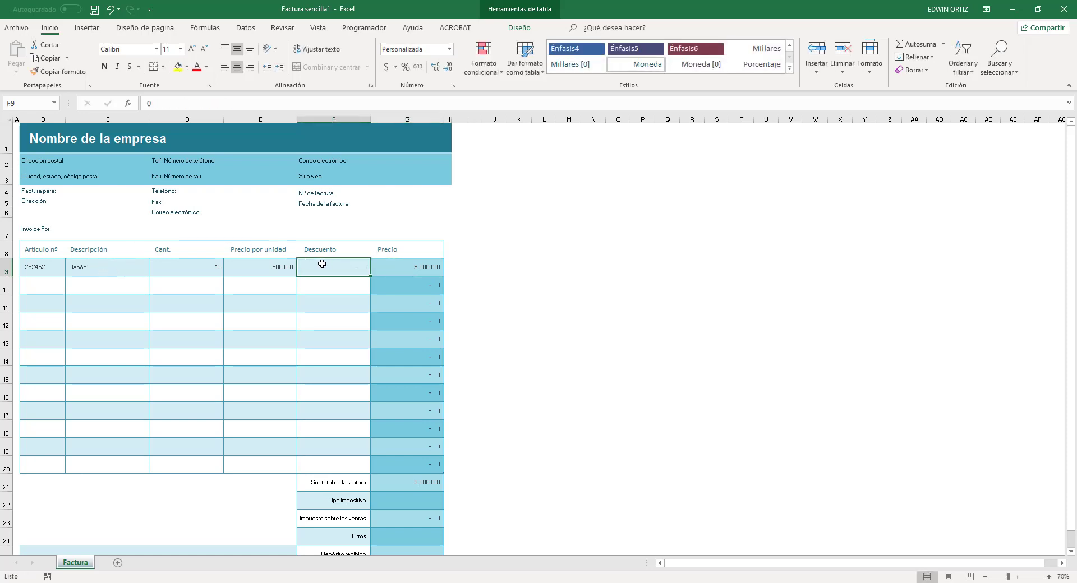
{"action": "type", "text": "5"}
{"action": "key", "text": "Return"}
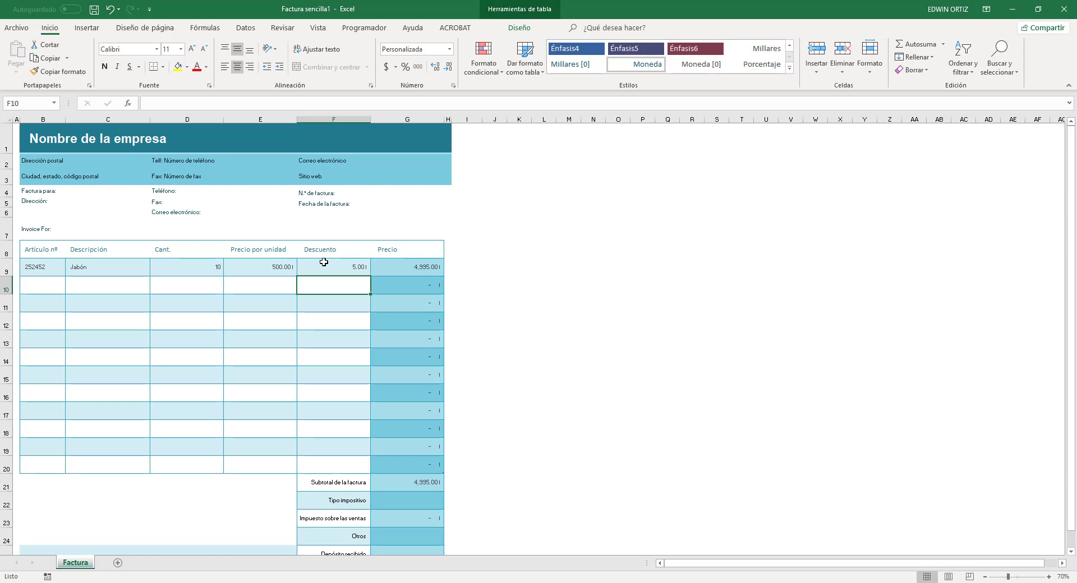
{"action": "scroll", "coordinate": [494, 456], "scroll_direction": "down", "scroll_amount": 4}
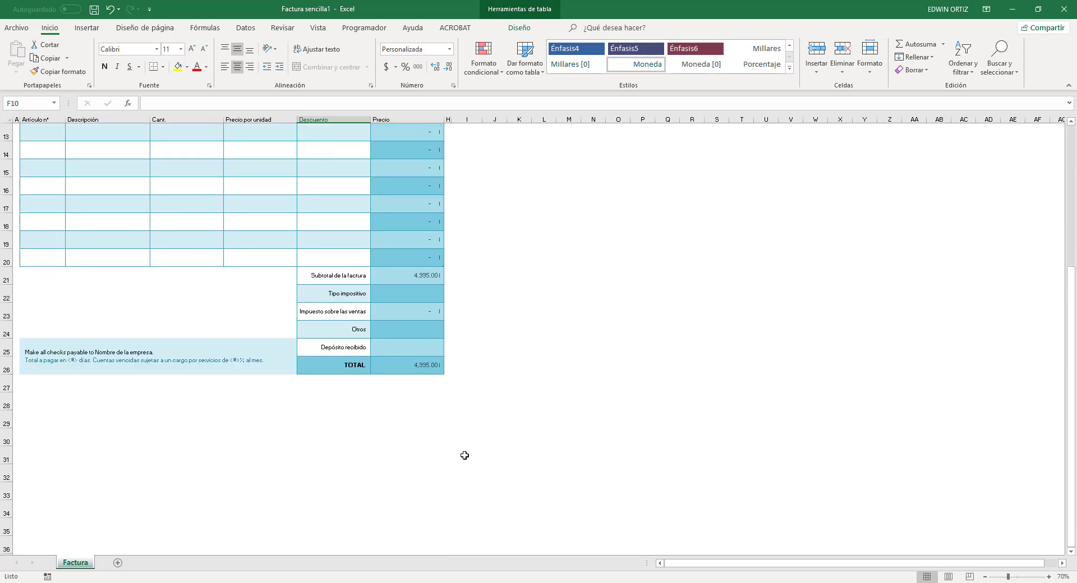
{"action": "left_click", "coordinate": [399, 366]}
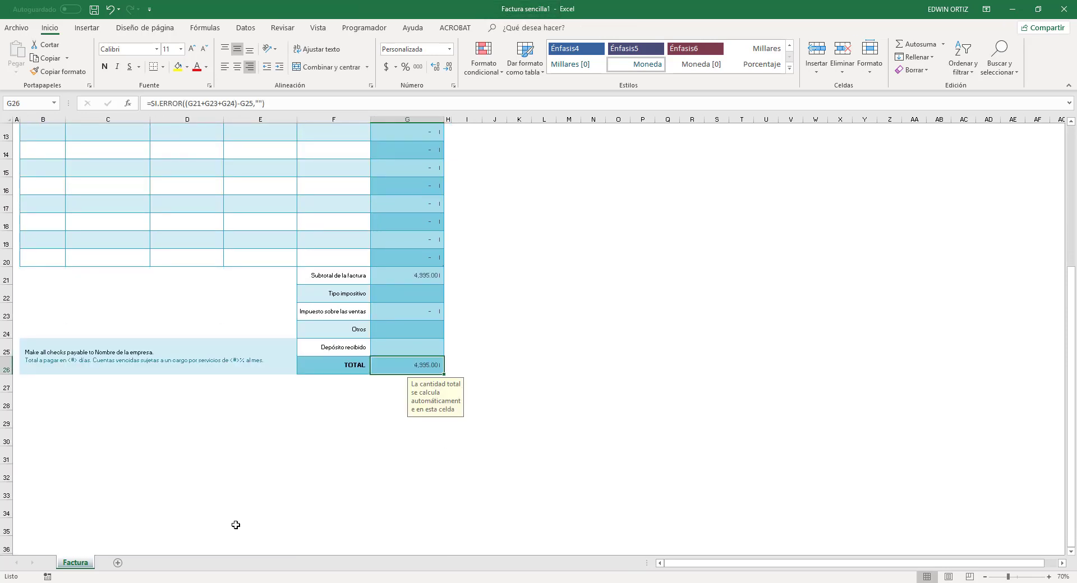
{"action": "scroll", "coordinate": [327, 460], "scroll_direction": "up", "scroll_amount": 1}
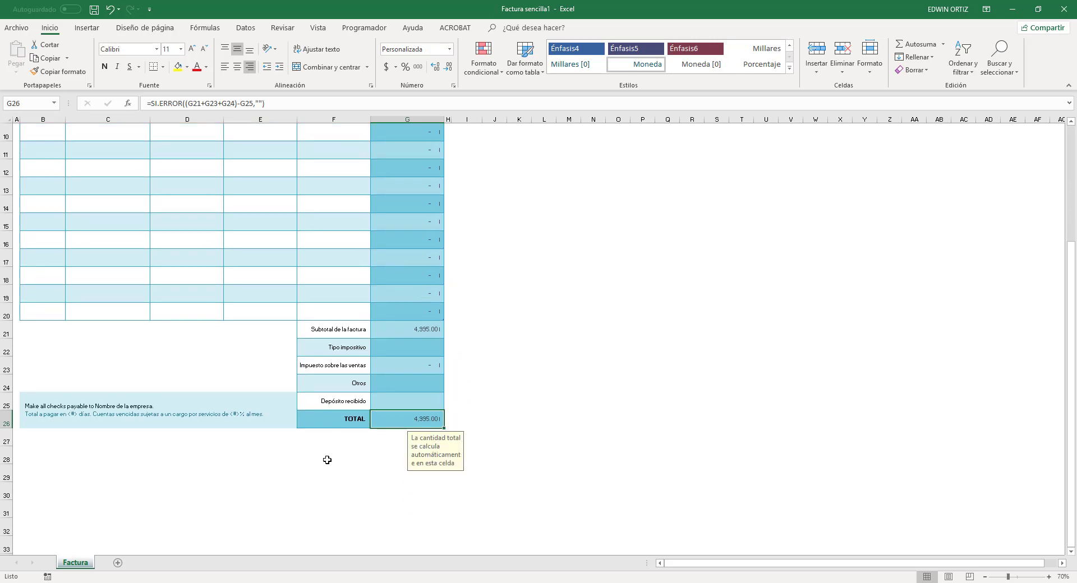
{"action": "scroll", "coordinate": [328, 460], "scroll_direction": "up", "scroll_amount": 2}
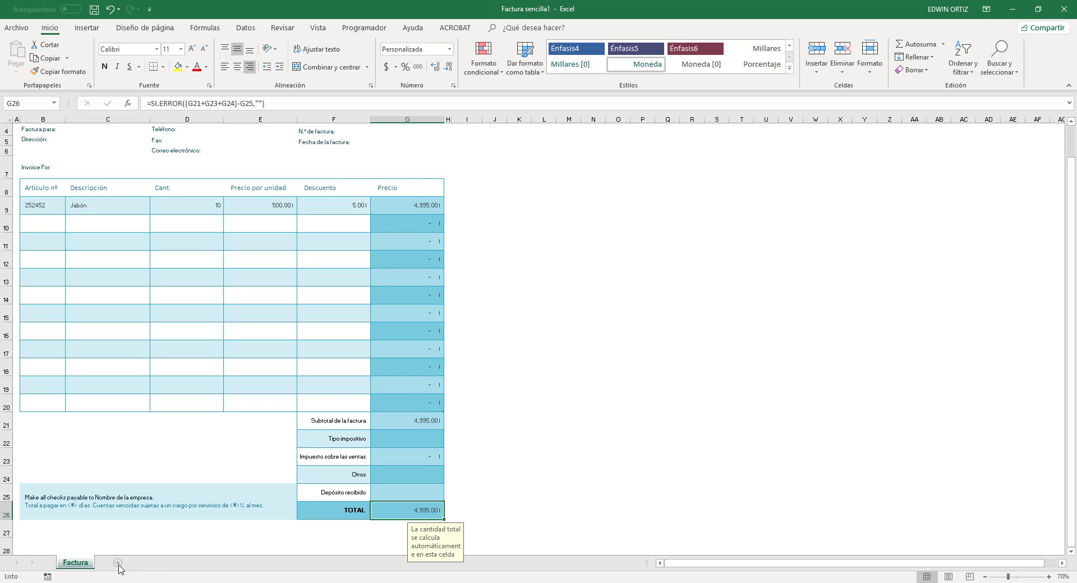
Add a new worksheet named setup
{"action": "left_click", "coordinate": [118, 564]}
{"action": "double_click", "coordinate": [121, 563]}
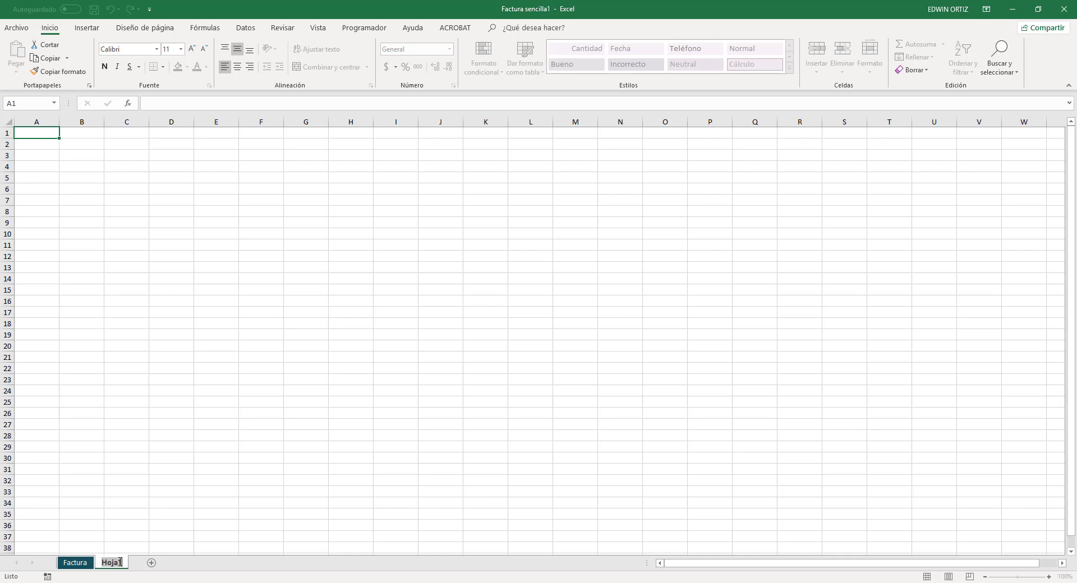
{"action": "type", "text": "setup"}
{"action": "key", "text": "Return"}
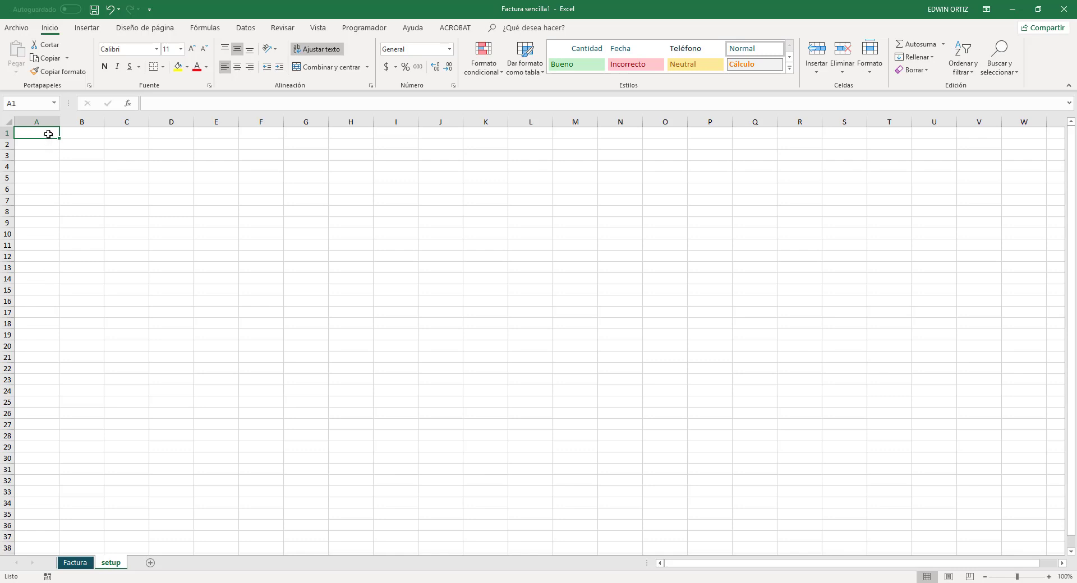
Enter the labels Letras, Val Inicial and Val final in A1:A3
{"action": "type", "text": "L"}
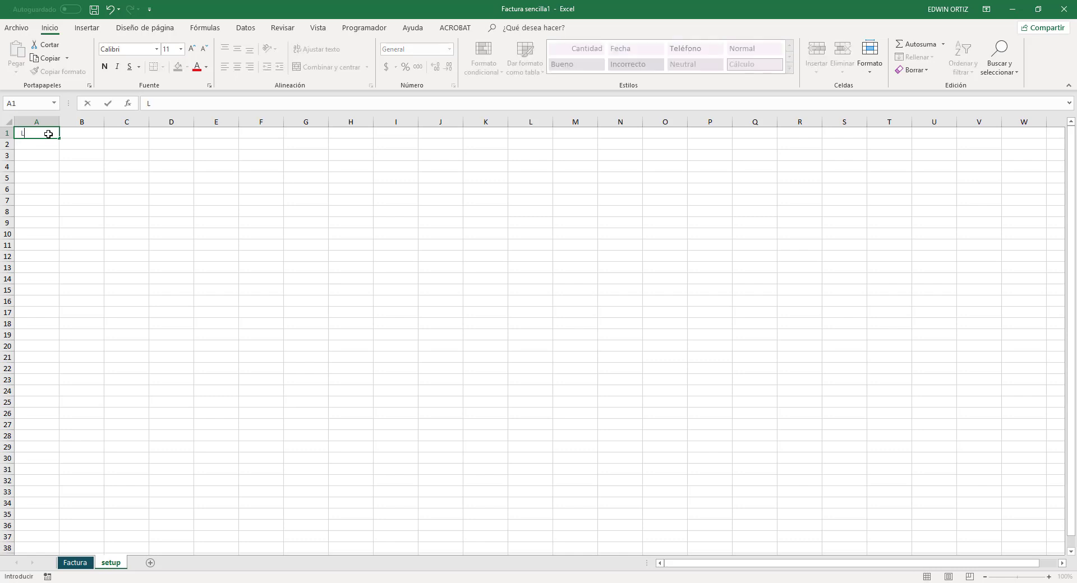
{"action": "type", "text": "etras"}
{"action": "key", "text": "Return"}
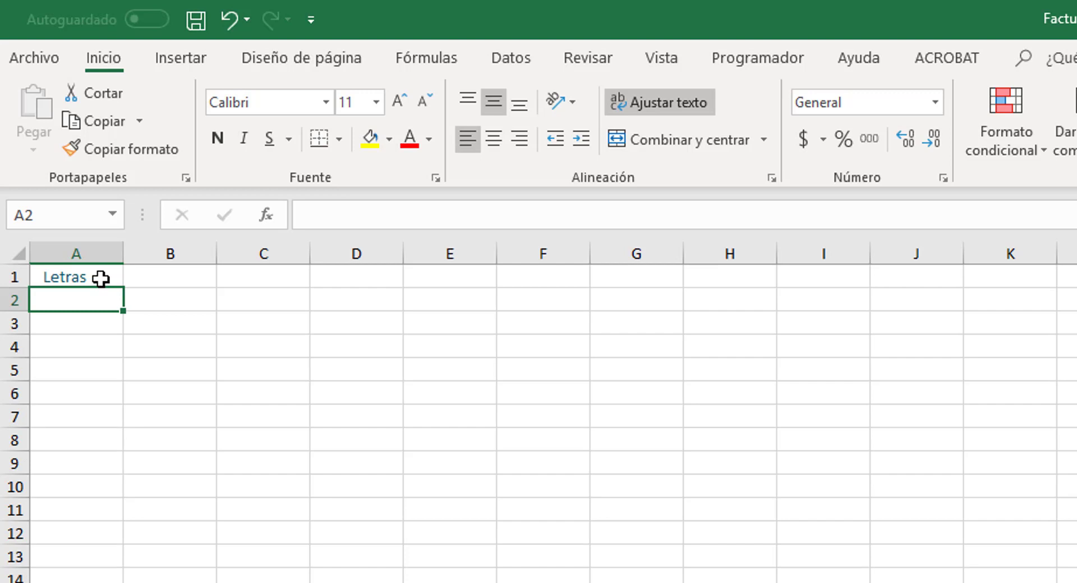
{"action": "type", "text": "Va"}
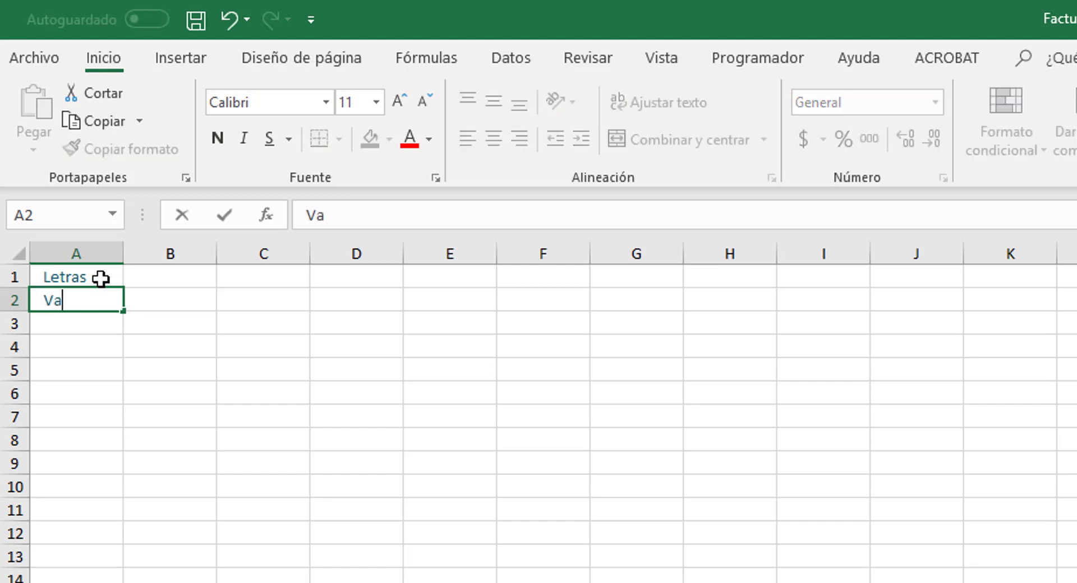
{"action": "type", "text": "l"}
{"action": "type", "text": " In"}
{"action": "type", "text": "icial"}
{"action": "key", "text": "Return"}
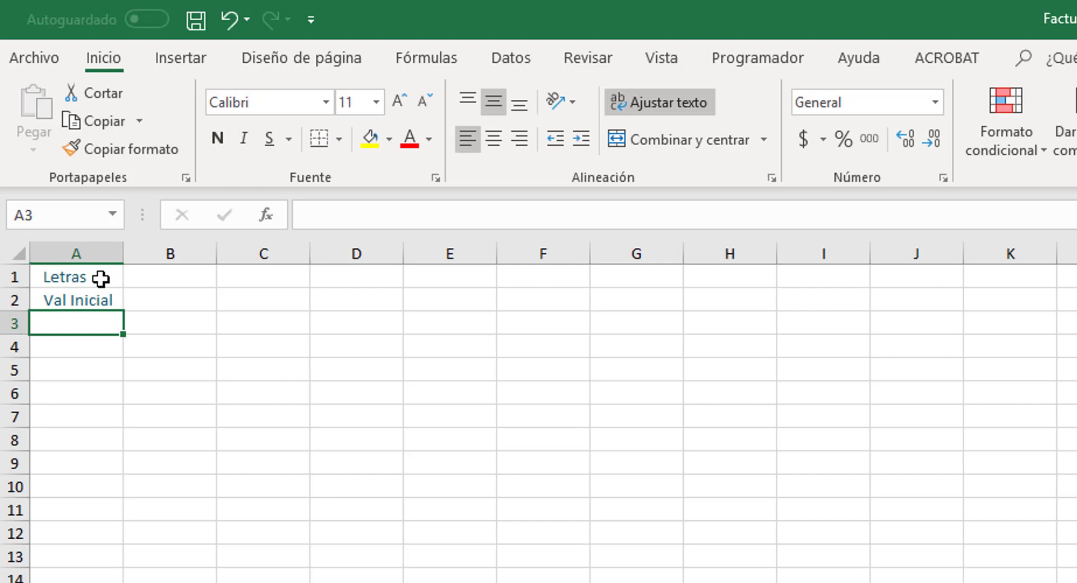
{"action": "type", "text": "Val "}
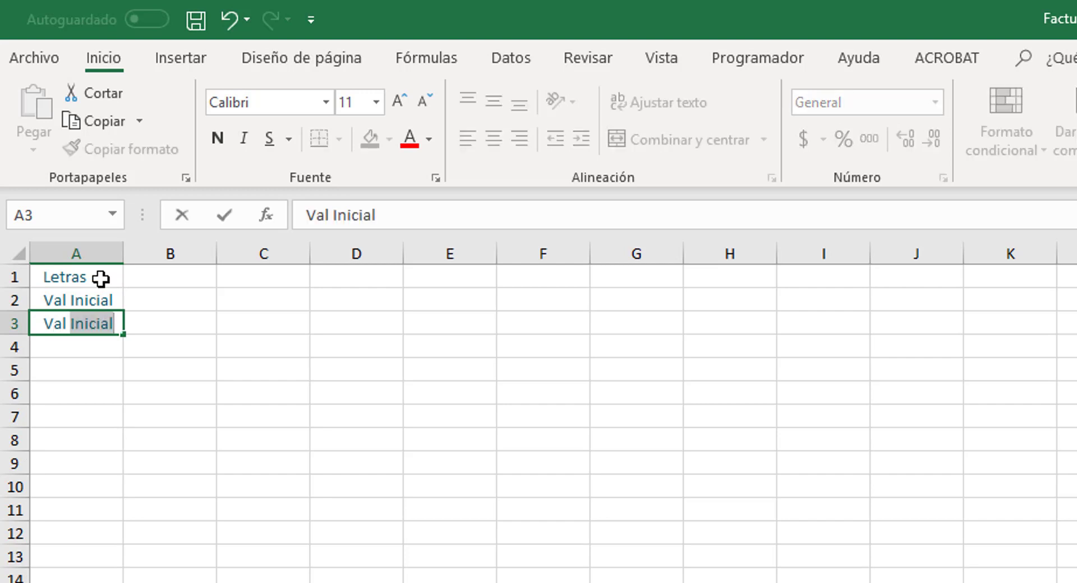
{"action": "type", "text": "final"}
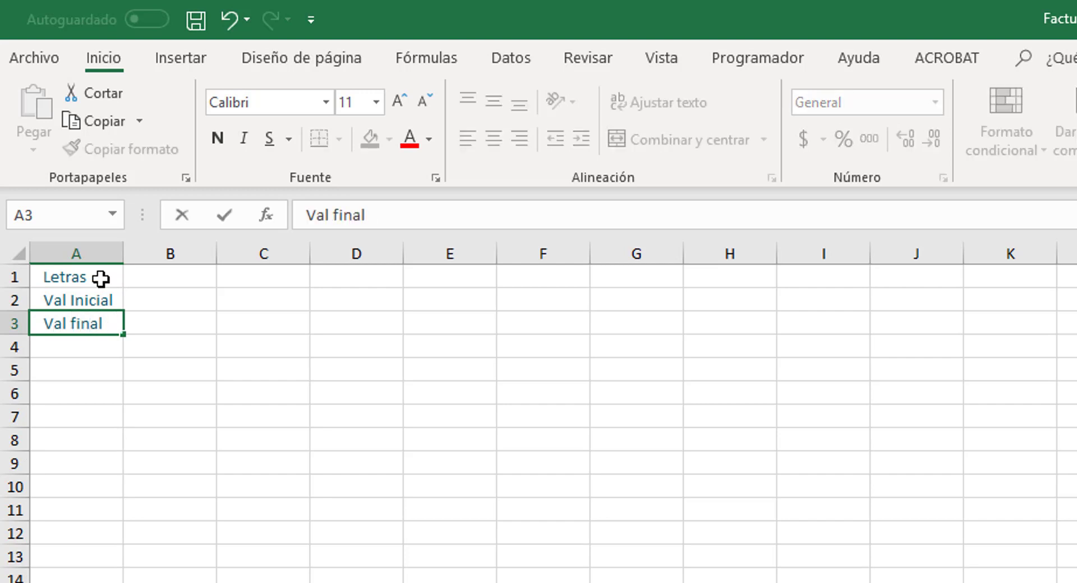
{"action": "key", "text": "Tab"}
{"action": "key", "text": "Up"}
{"action": "key", "text": "Up"}
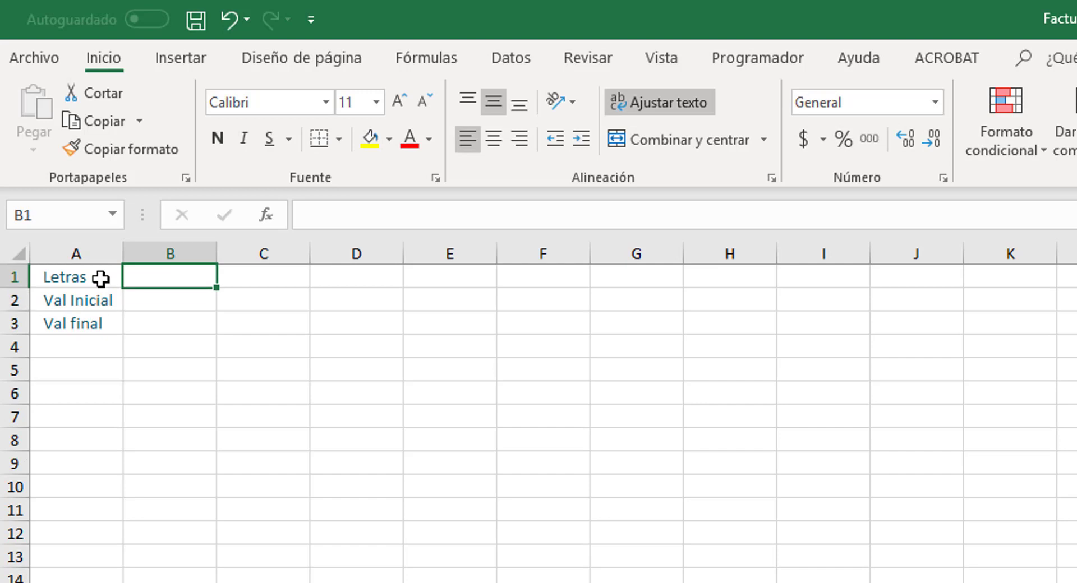
Fill B1:B3 with PRU, 5000 and 10000, correcting a mistyped 100000
{"action": "type", "text": "PRU"}
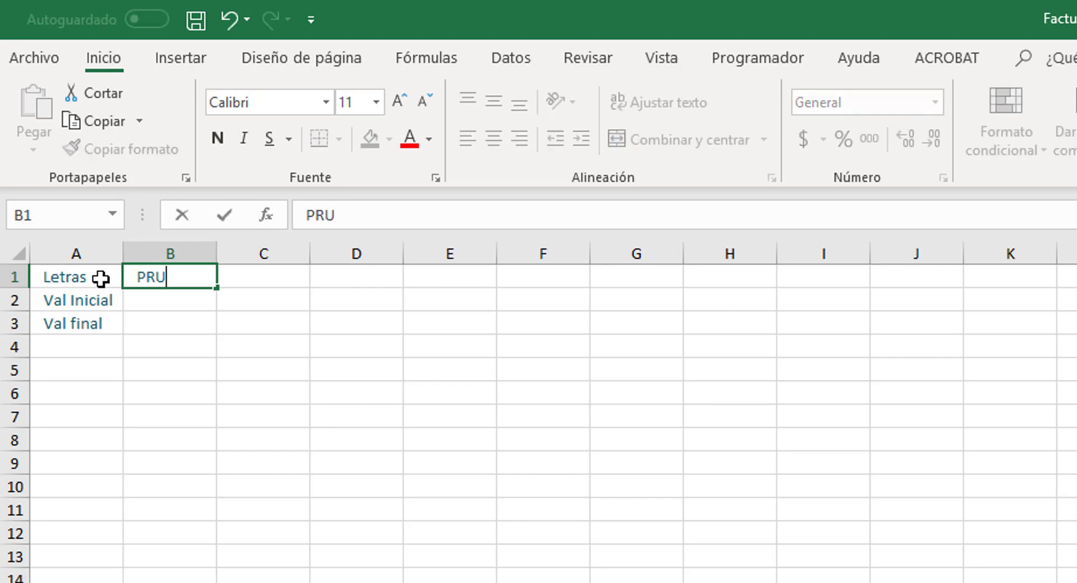
{"action": "key", "text": "Return"}
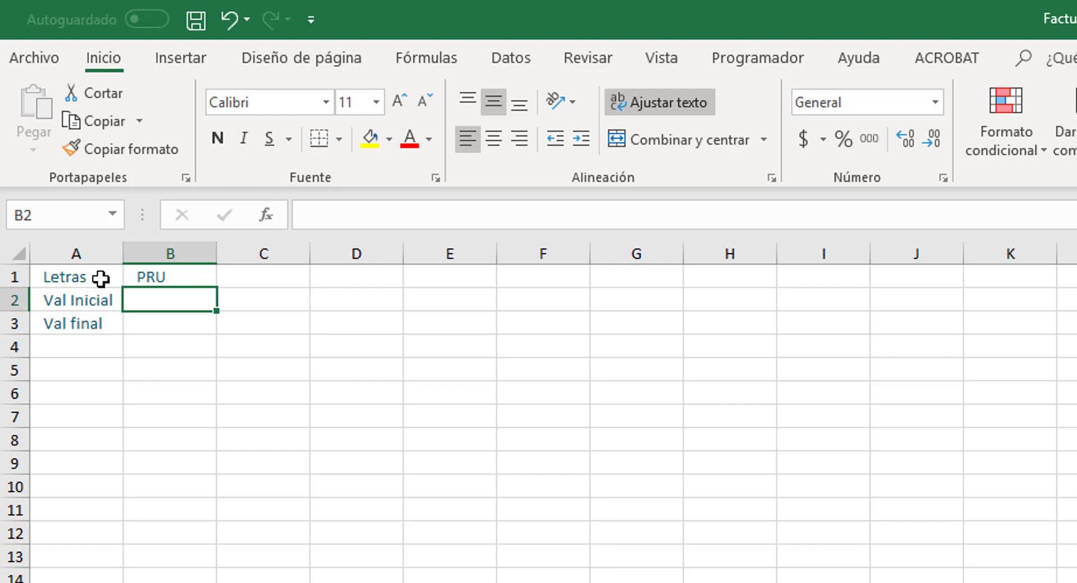
{"action": "type", "text": "5000"}
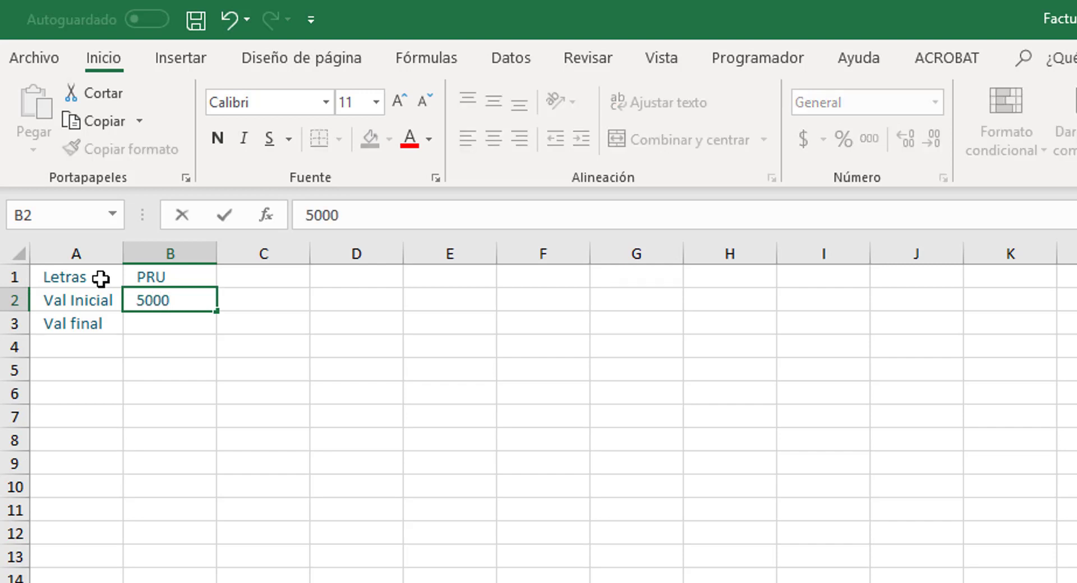
{"action": "key", "text": "Return"}
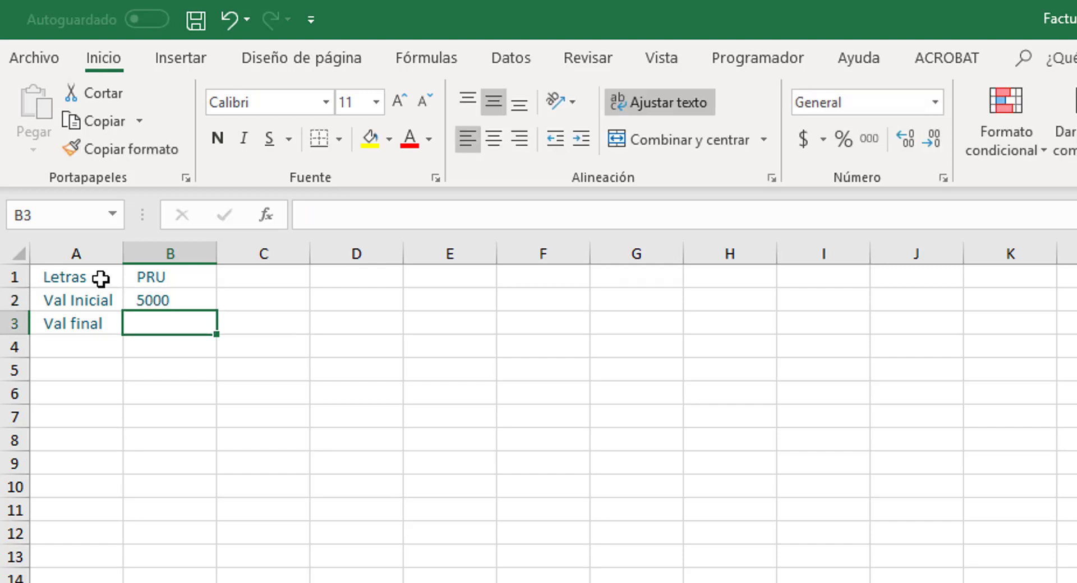
{"action": "type", "text": "1000"}
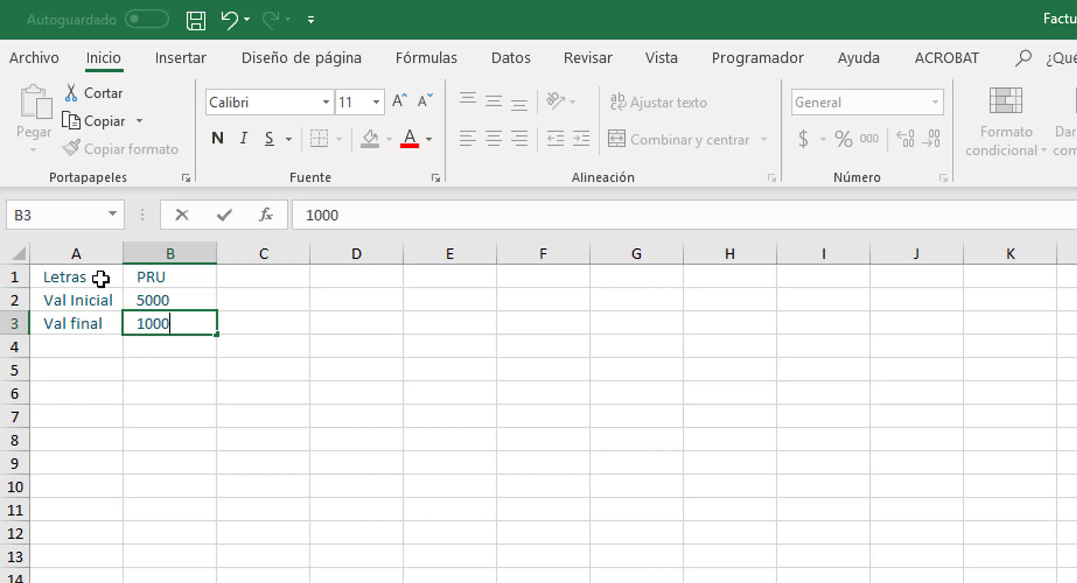
{"action": "type", "text": "00"}
{"action": "key", "text": "ctrl+Return"}
{"action": "key", "text": "Return"}
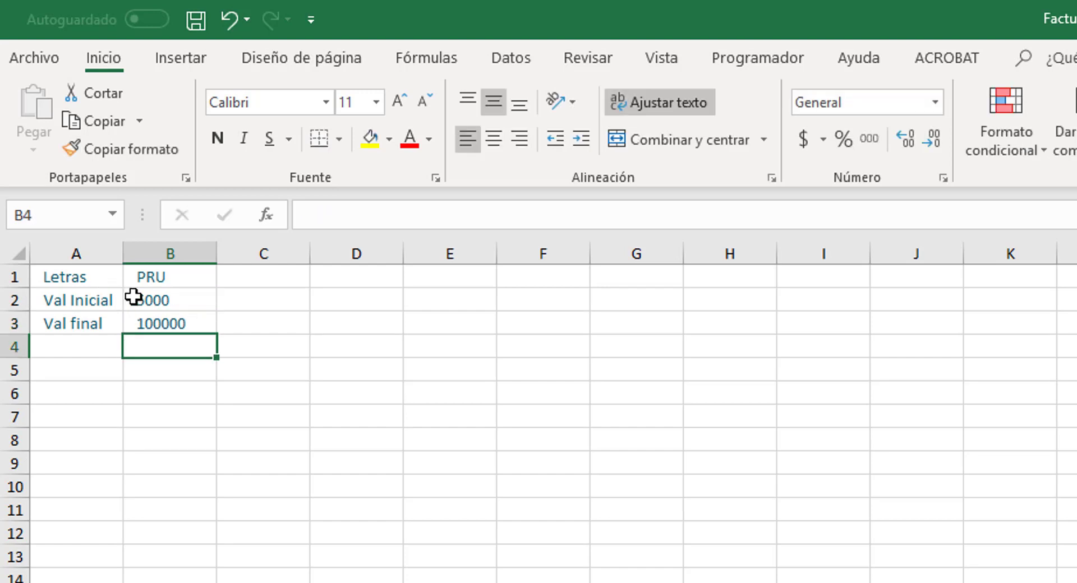
{"action": "double_click", "coordinate": [209, 325]}
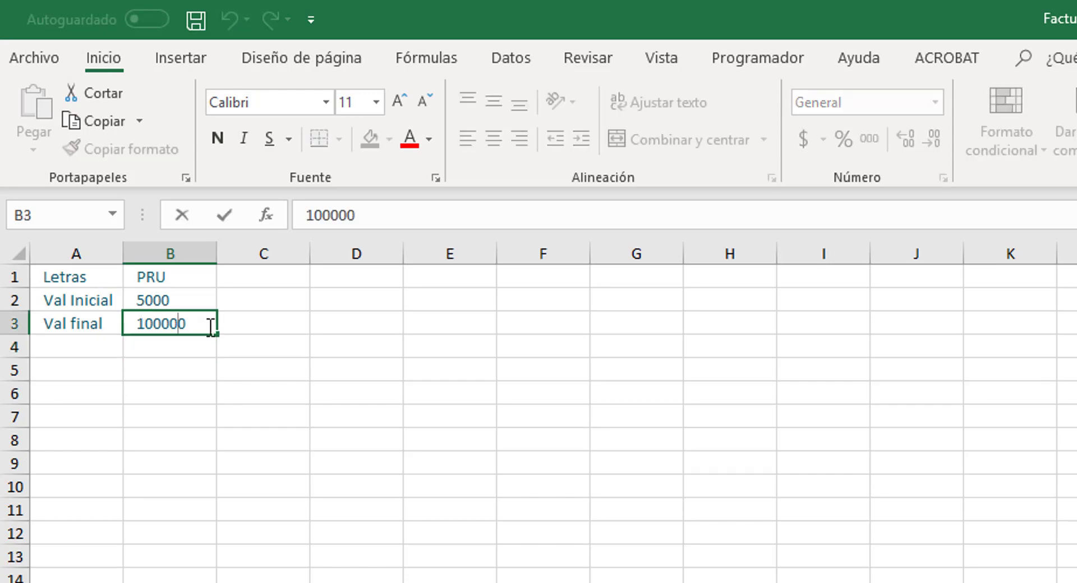
{"action": "key", "text": "BackSpace"}
{"action": "key", "text": "Return"}
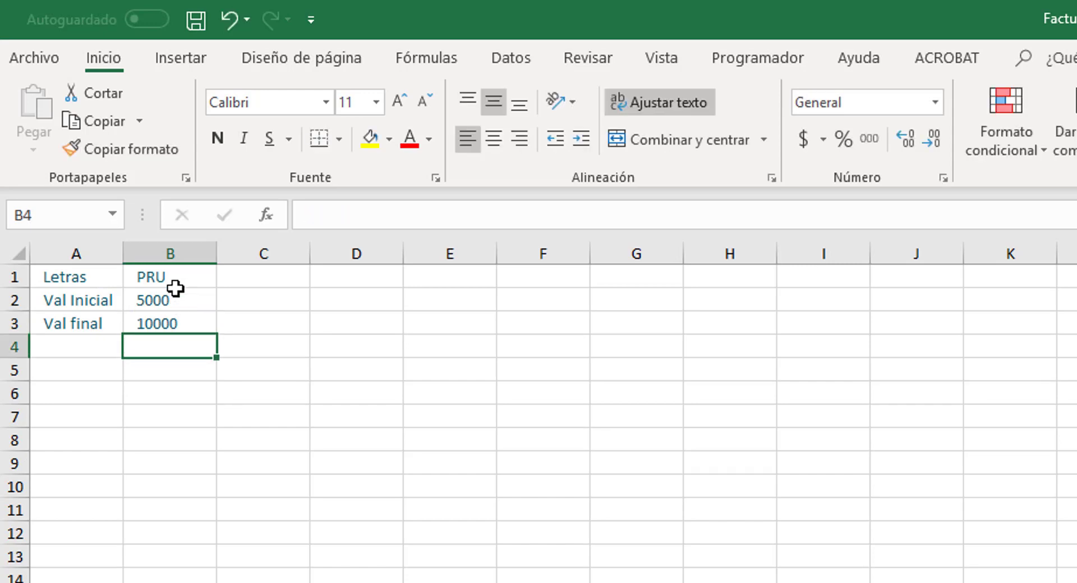
{"action": "left_click_drag", "start_coordinate": [176, 283], "coordinate": [174, 324]}
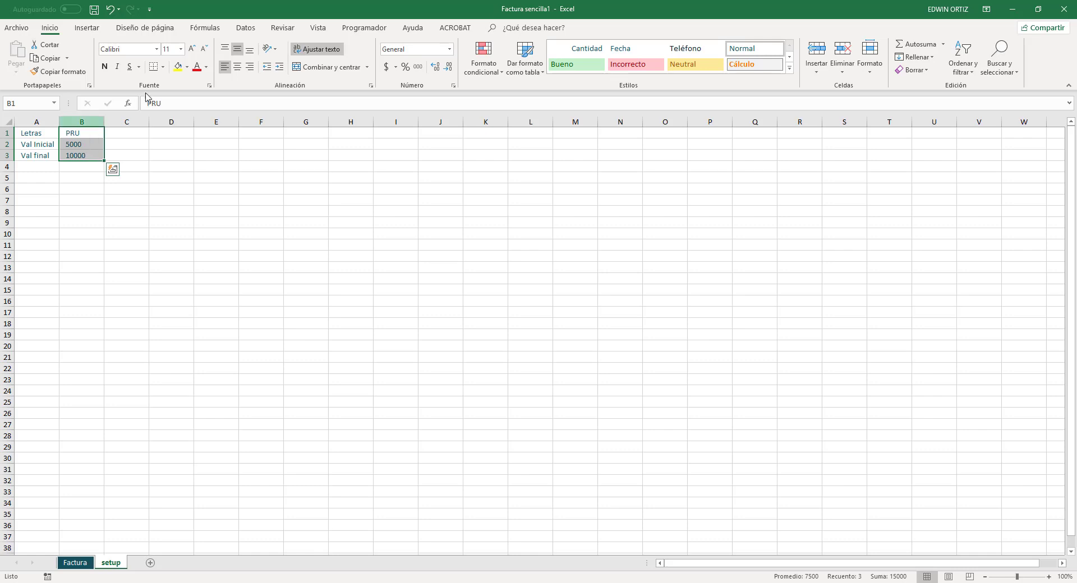
Left-align the setup values in B1:B3
{"action": "left_click", "coordinate": [226, 68]}
{"action": "left_click", "coordinate": [226, 68]}
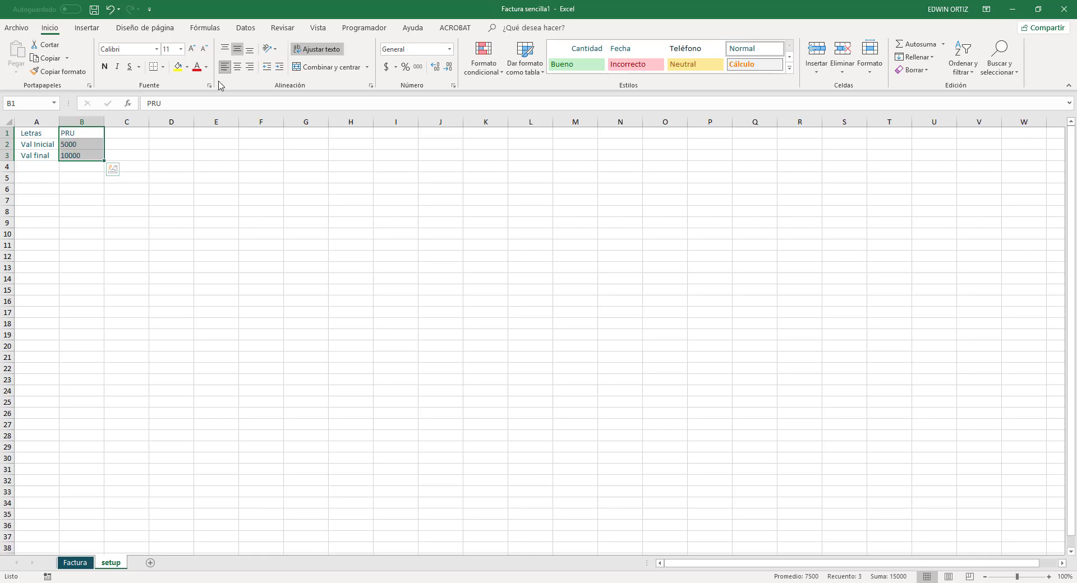
{"action": "left_click", "coordinate": [137, 147]}
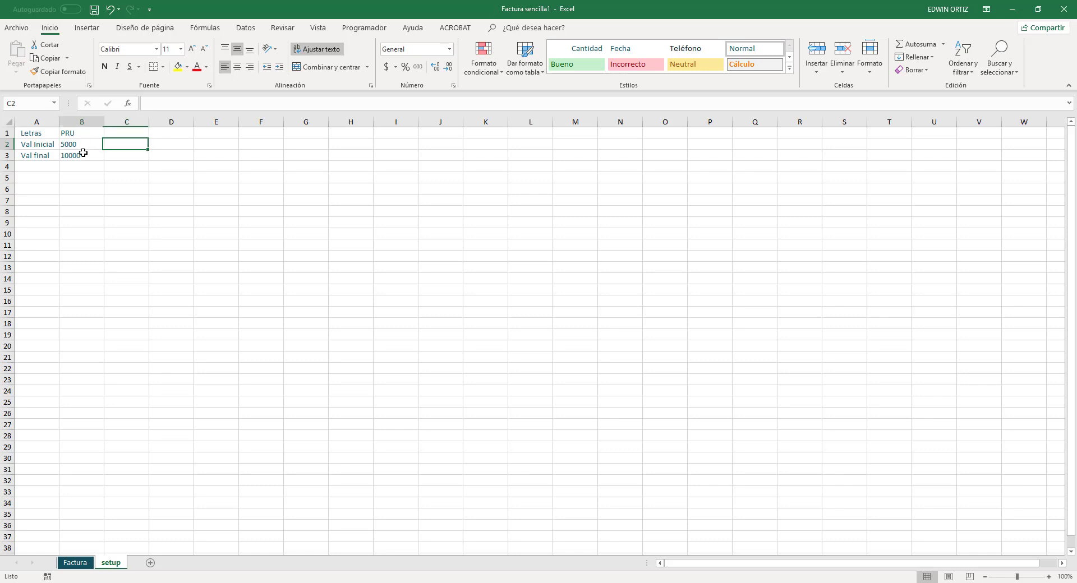
Format 5000 and 10000 in B2:B3 as Número with 0 decimal places
{"action": "left_click_drag", "start_coordinate": [83, 145], "coordinate": [83, 155]}
{"action": "right_click", "coordinate": [84, 156]}
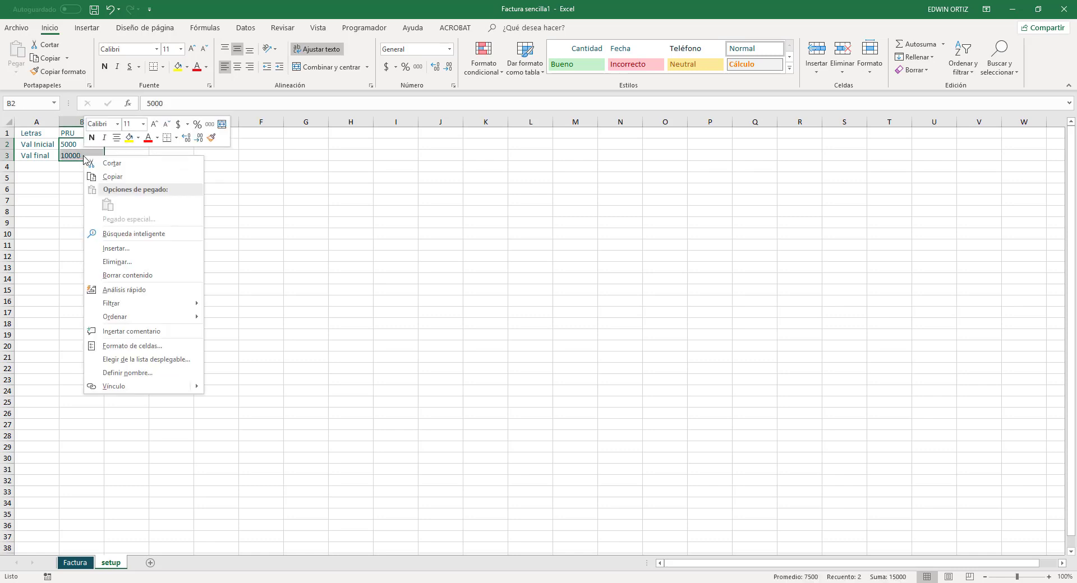
{"action": "left_click", "coordinate": [145, 349]}
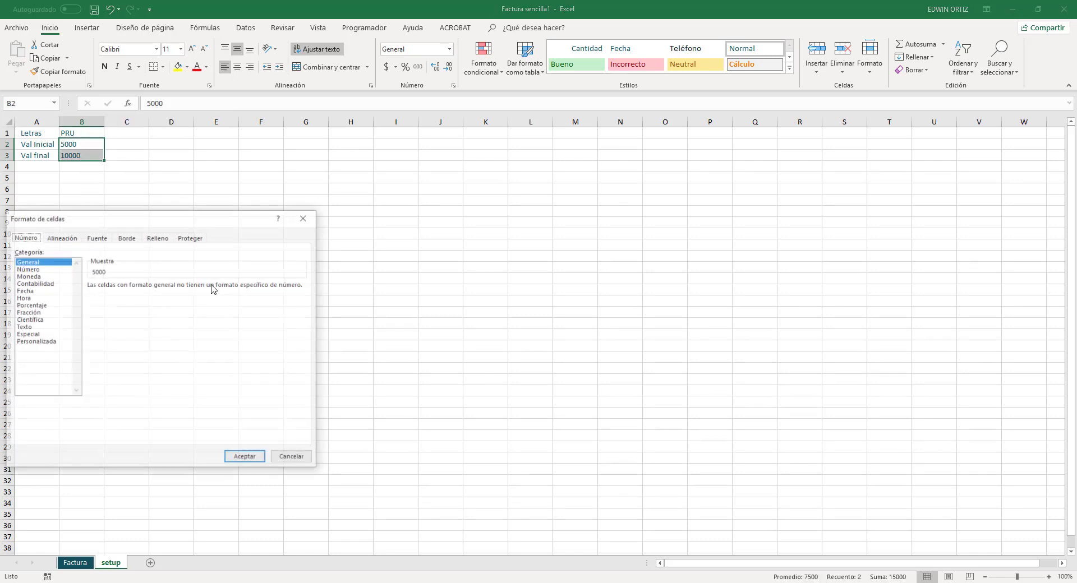
{"action": "left_click", "coordinate": [26, 269]}
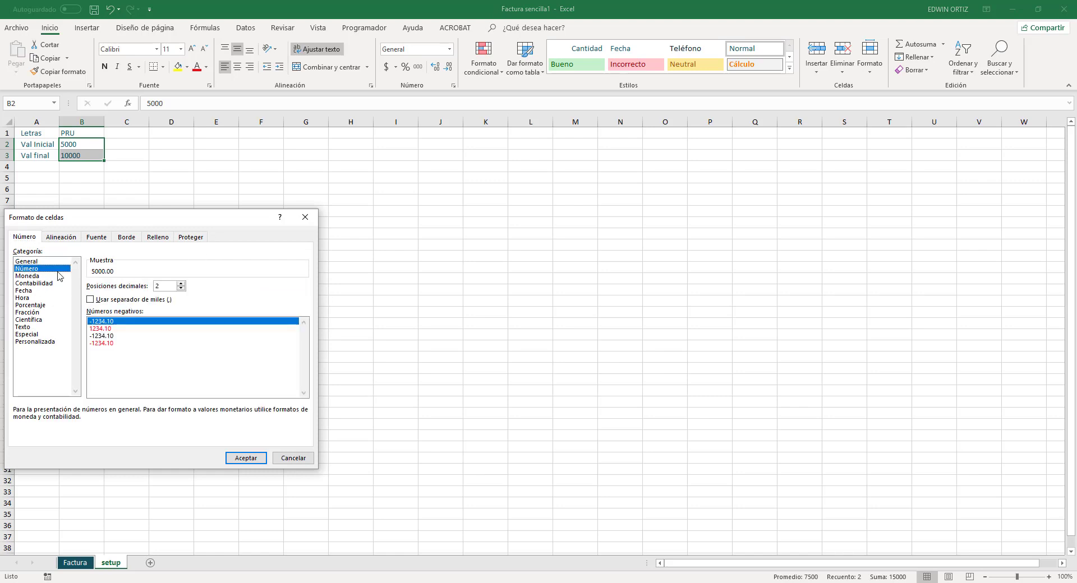
{"action": "left_click", "coordinate": [181, 289]}
{"action": "left_click", "coordinate": [181, 289]}
{"action": "left_click", "coordinate": [246, 458]}
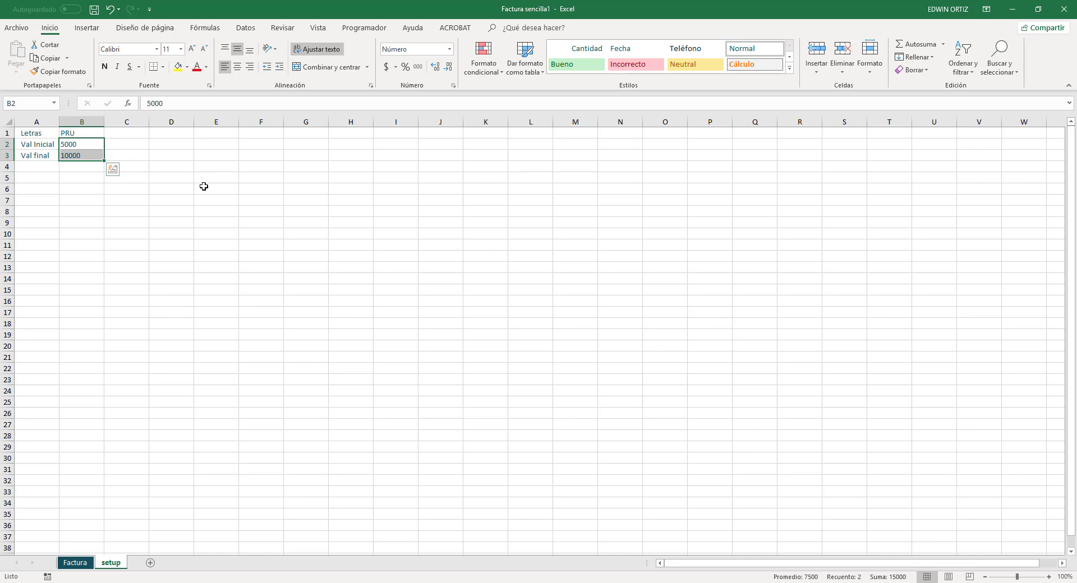
{"action": "left_click", "coordinate": [204, 187]}
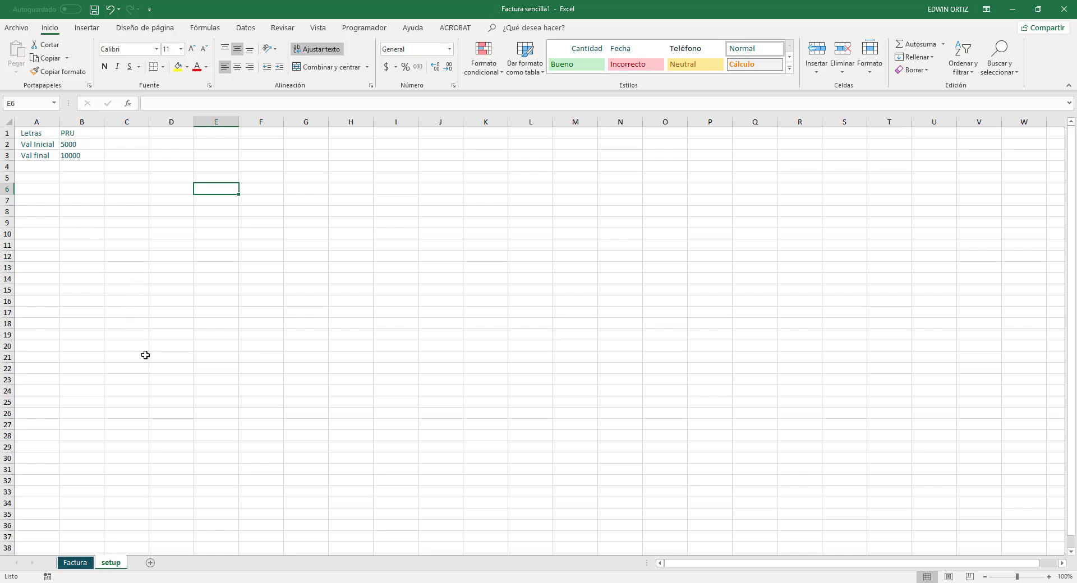
Review the setup entries Letras, PRU, 5000 and 10000
{"action": "left_click", "coordinate": [46, 136]}
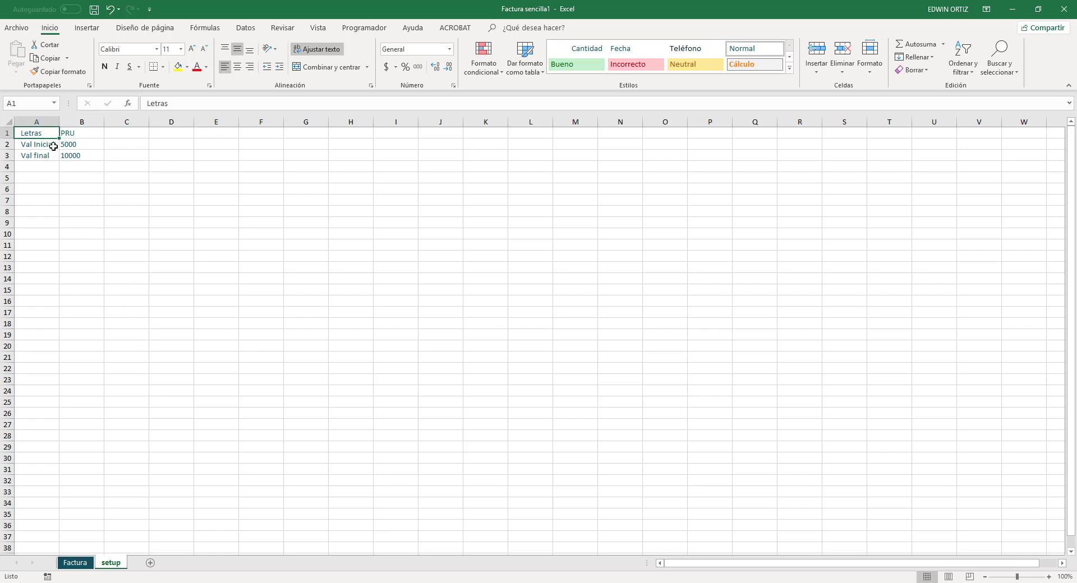
{"action": "left_click", "coordinate": [67, 134]}
{"action": "left_click", "coordinate": [69, 144]}
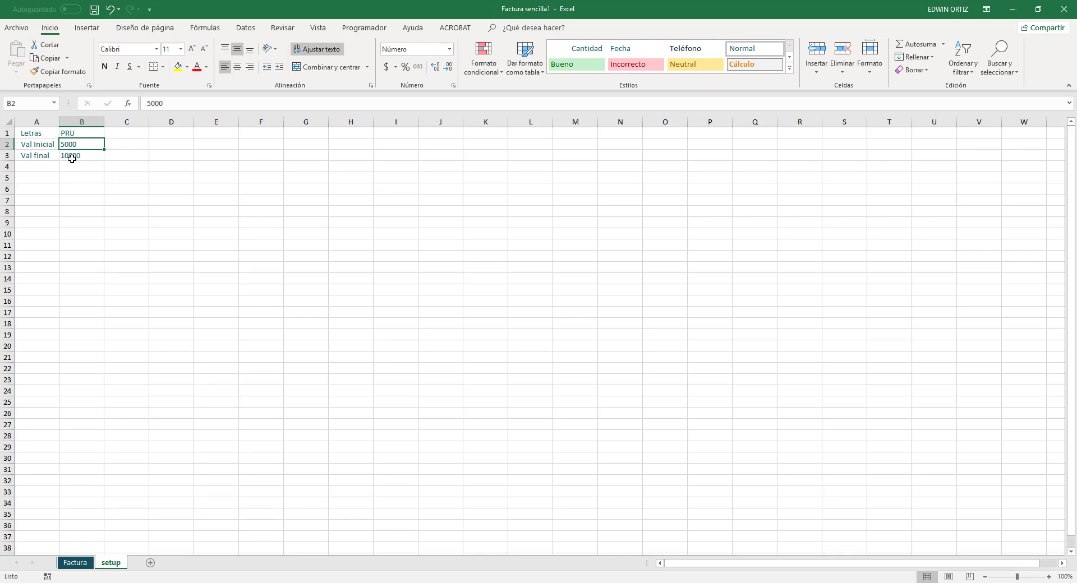
{"action": "left_click", "coordinate": [73, 156]}
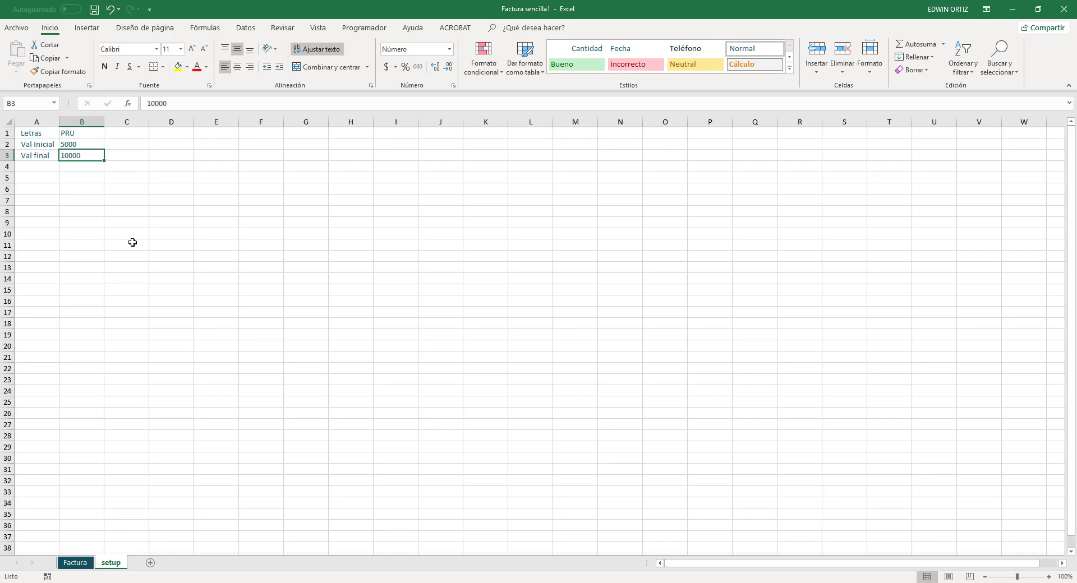
Add a new worksheet and name it usados
{"action": "left_click", "coordinate": [150, 563]}
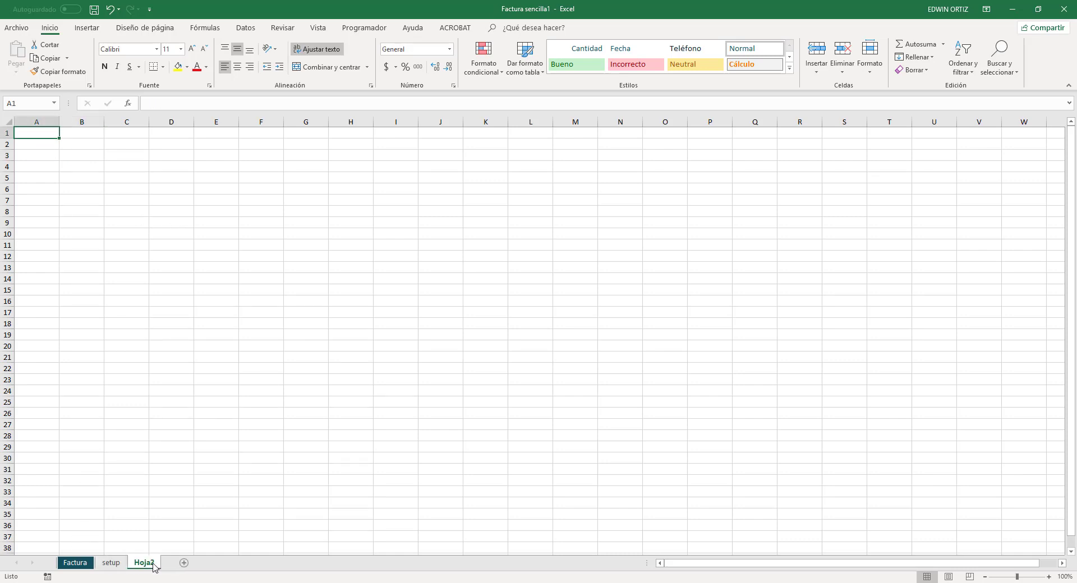
{"action": "double_click", "coordinate": [154, 563]}
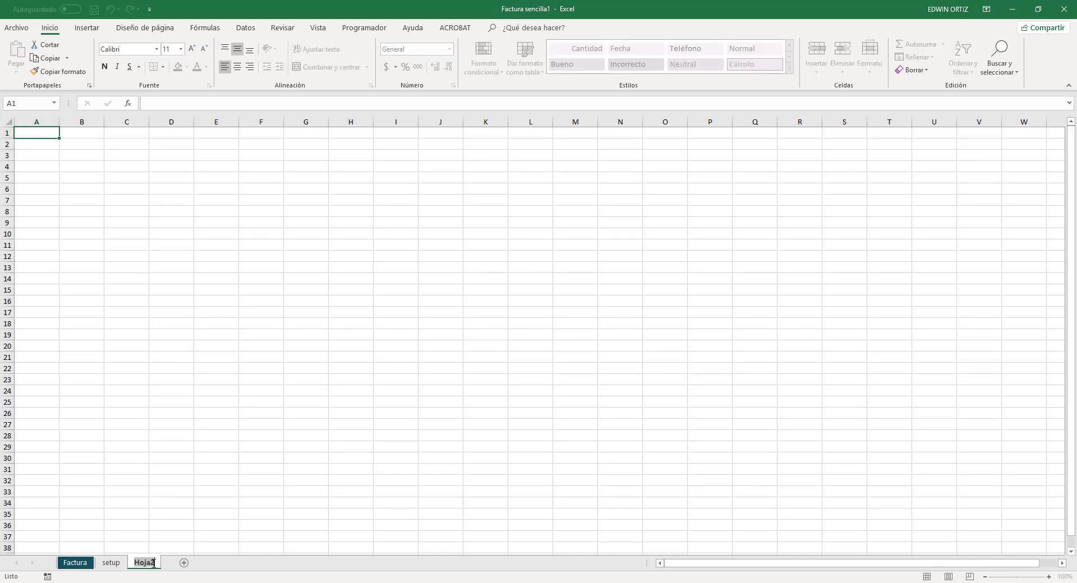
{"action": "type", "text": "usados"}
{"action": "key", "text": "Return"}
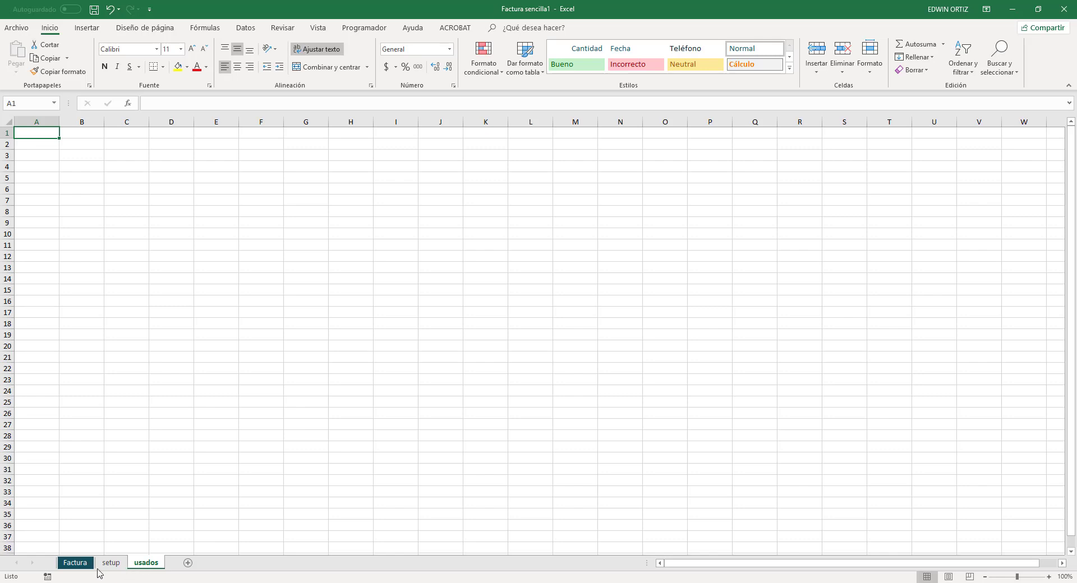
Paste the N.º de factura: label from Factura F4 as a value into usados A1, widening column A
{"action": "left_click", "coordinate": [79, 564]}
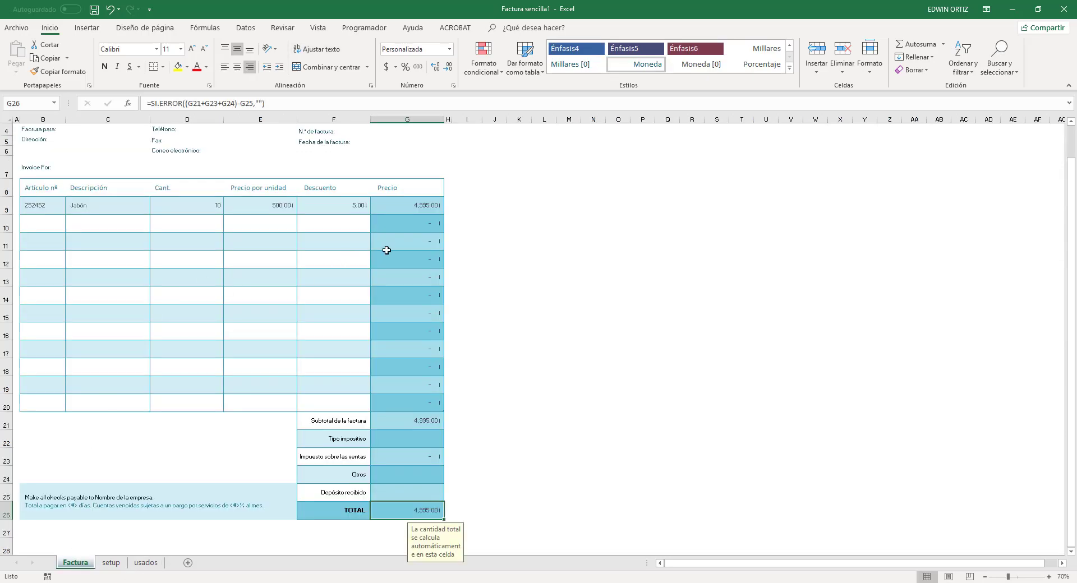
{"action": "left_click", "coordinate": [345, 193]}
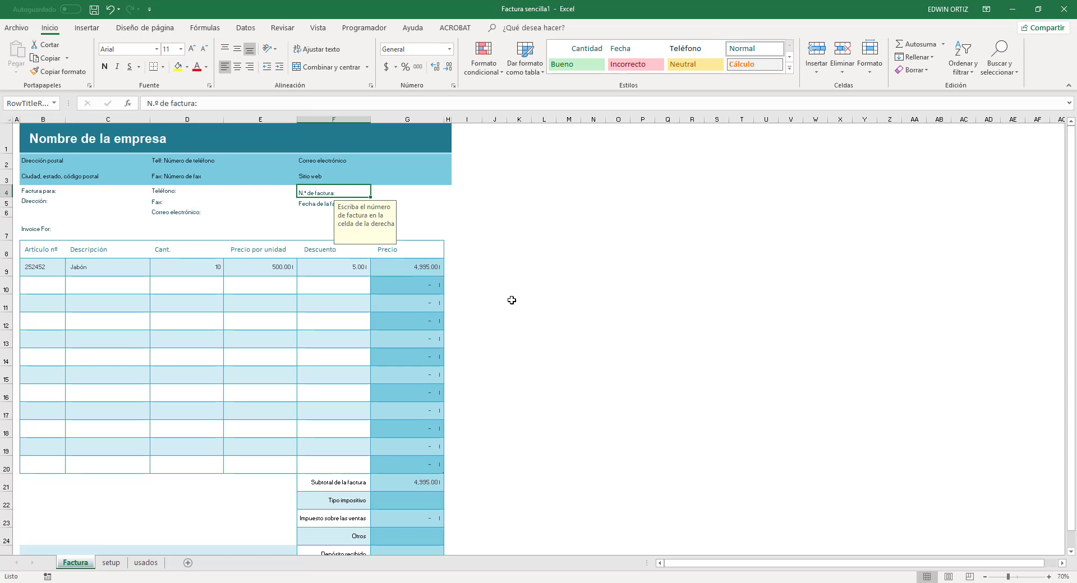
{"action": "key", "text": "ctrl+c"}
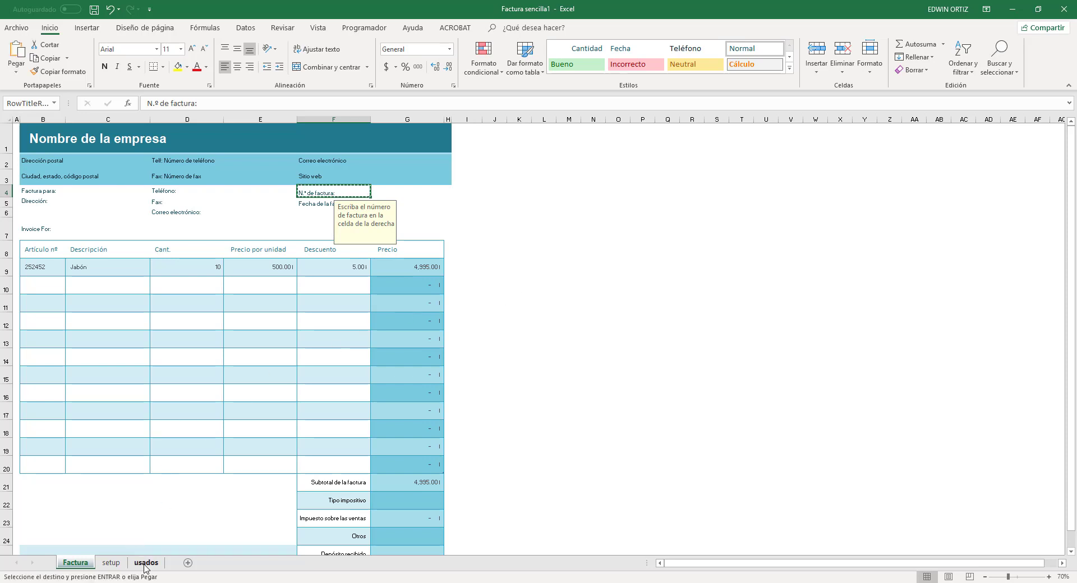
{"action": "left_click", "coordinate": [146, 563]}
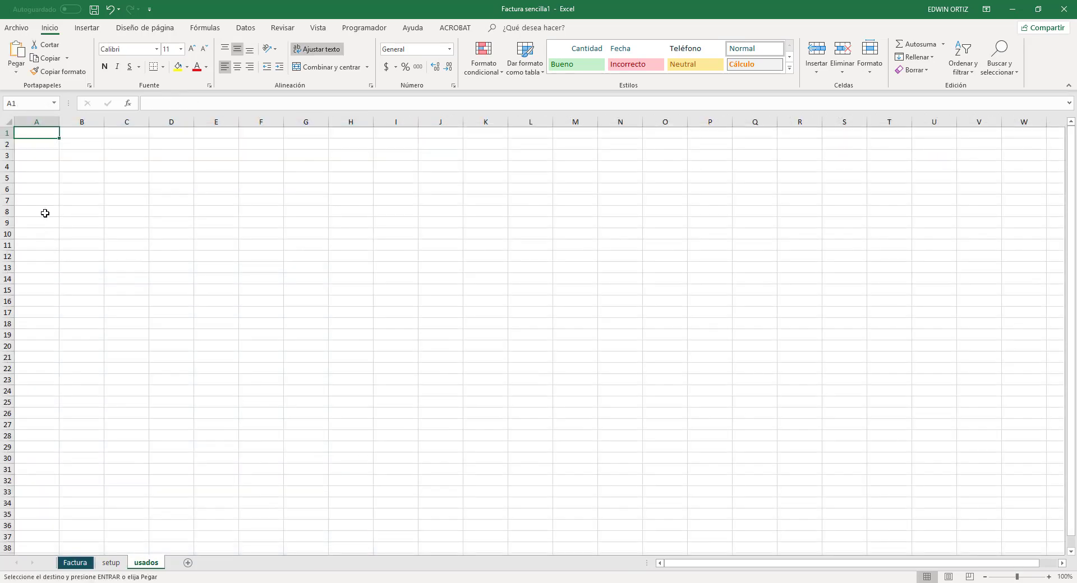
{"action": "right_click", "coordinate": [35, 135]}
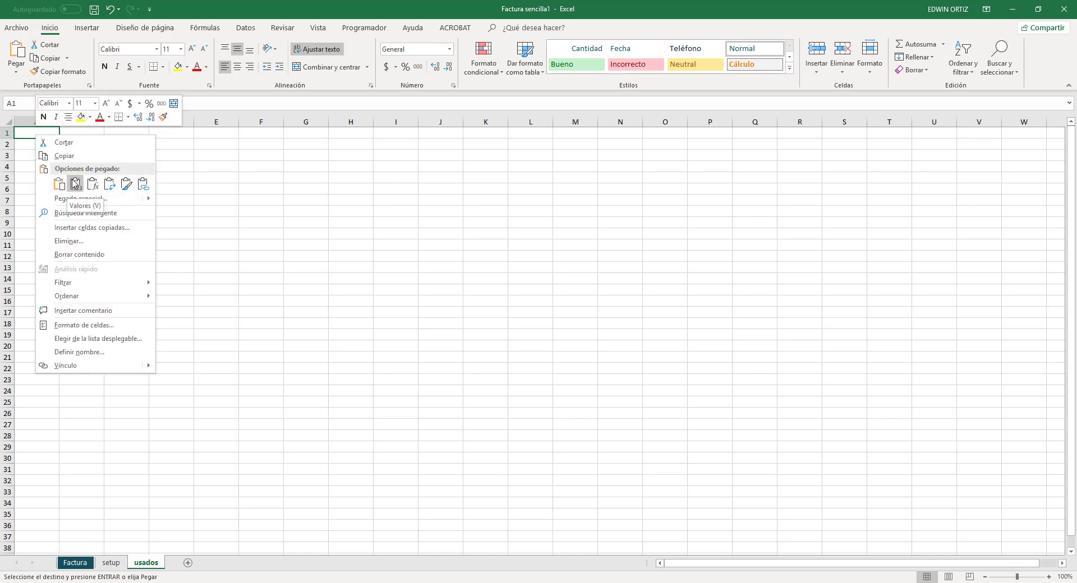
{"action": "left_click", "coordinate": [75, 182]}
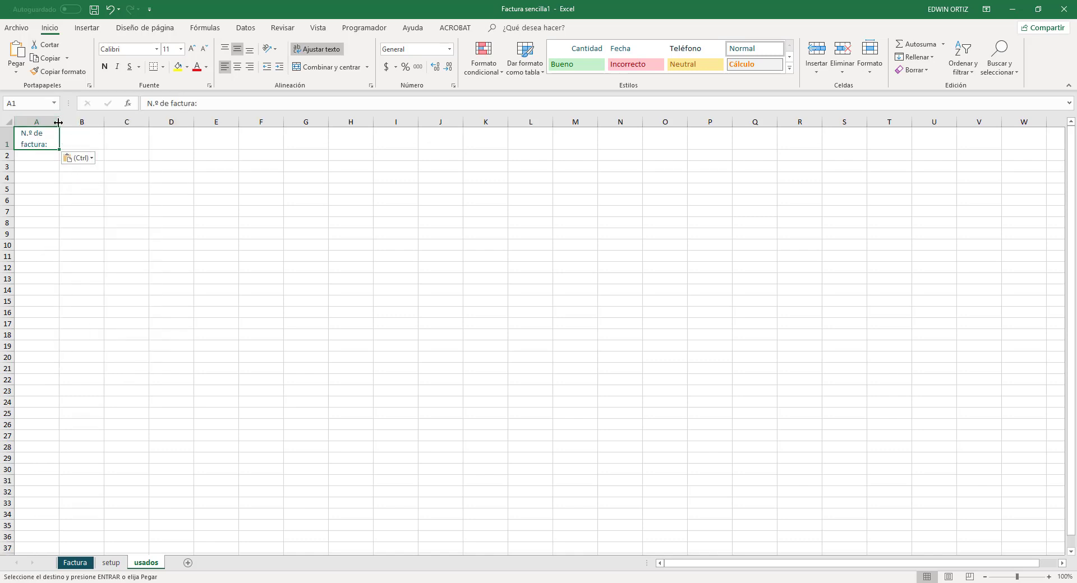
{"action": "double_click", "coordinate": [60, 122]}
{"action": "left_click_drag", "start_coordinate": [49, 122], "coordinate": [84, 122]}
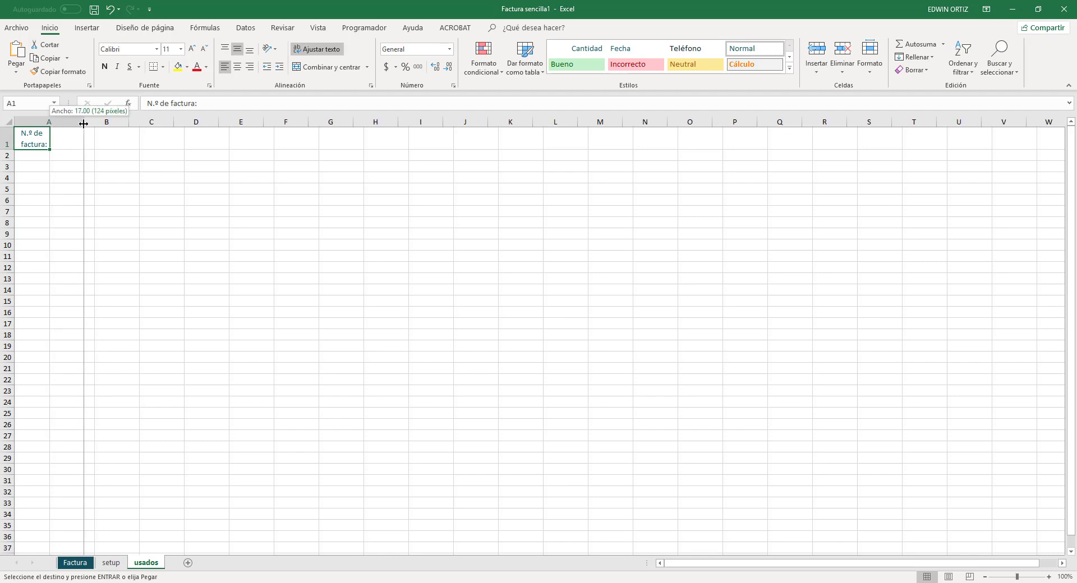
{"action": "left_click", "coordinate": [110, 138]}
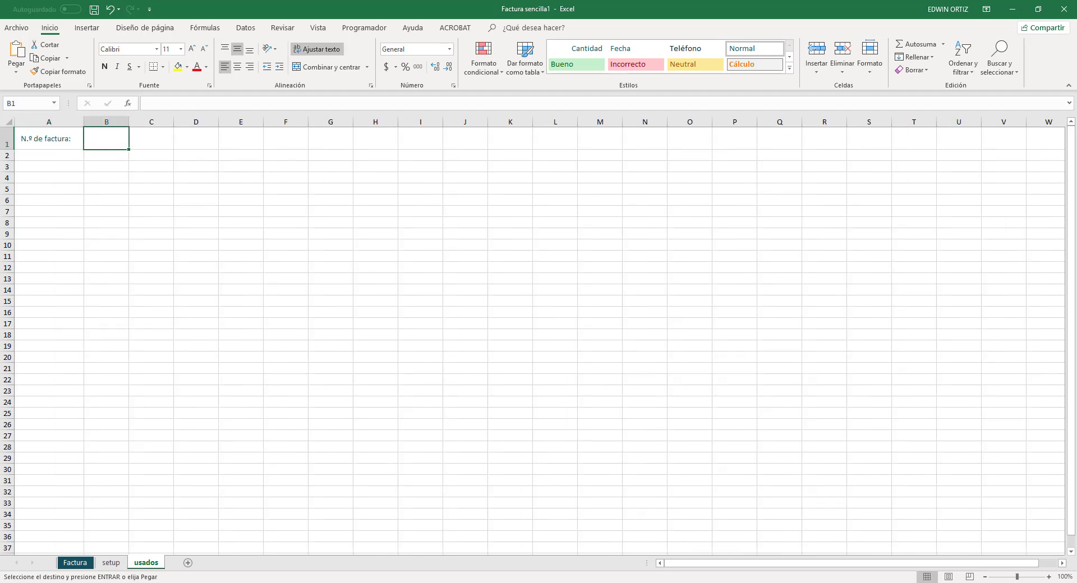
Paste the Fecha de la factura: label from F5 as a value into usados B1, widening column B
{"action": "left_click", "coordinate": [110, 563]}
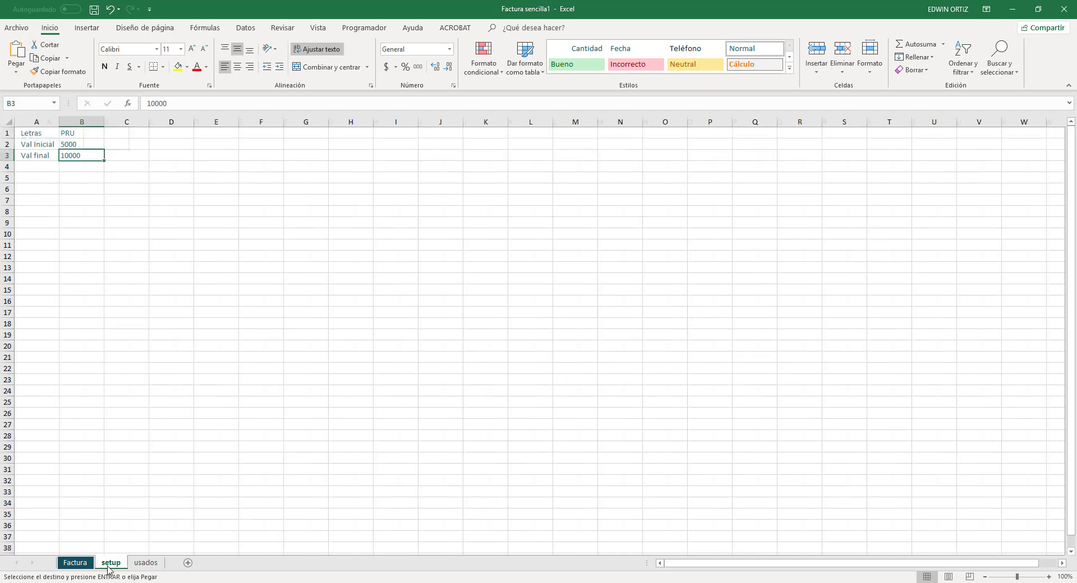
{"action": "left_click", "coordinate": [75, 563]}
{"action": "left_click", "coordinate": [310, 206]}
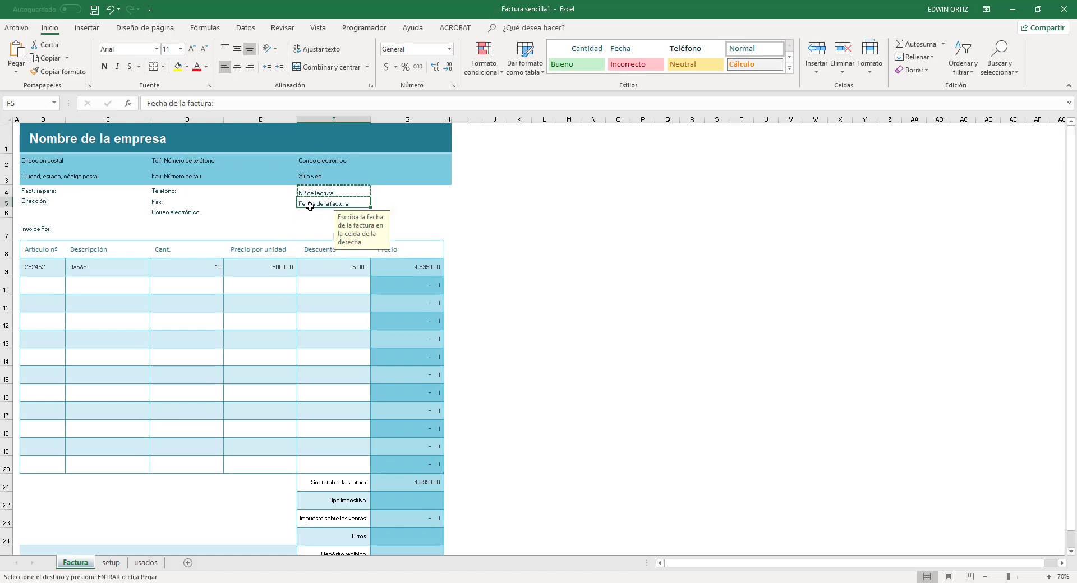
{"action": "key", "text": "ctrl+c"}
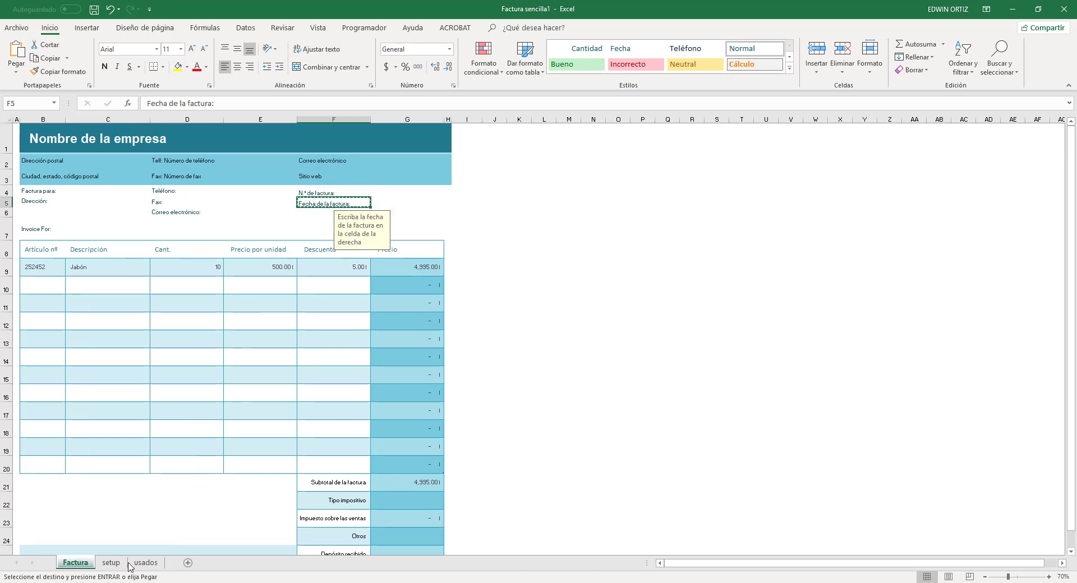
{"action": "left_click", "coordinate": [147, 564]}
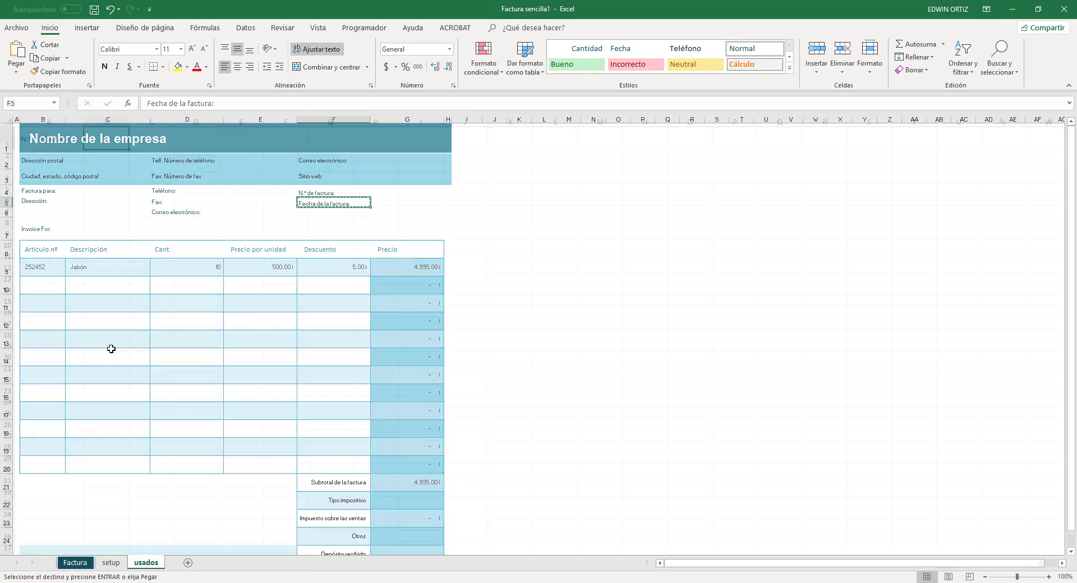
{"action": "right_click", "coordinate": [97, 138]}
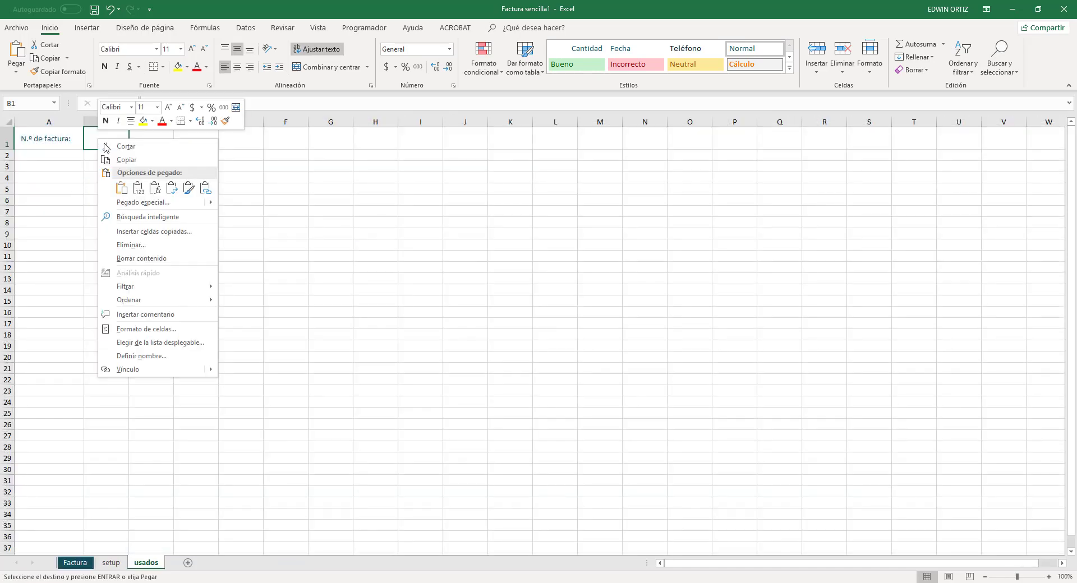
{"action": "left_click", "coordinate": [138, 190]}
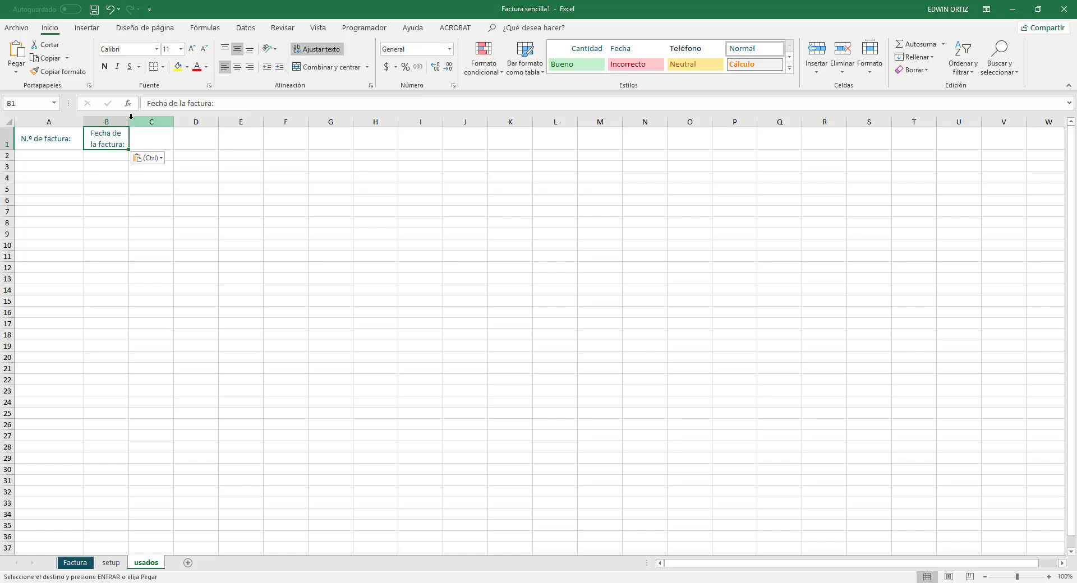
{"action": "left_click_drag", "start_coordinate": [129, 120], "coordinate": [156, 120]}
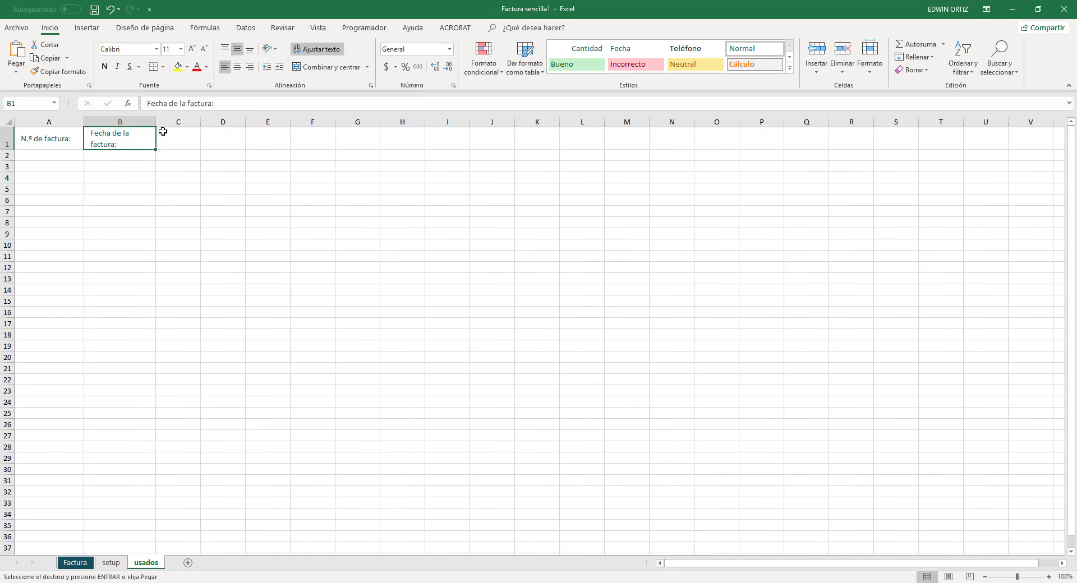
{"action": "left_click", "coordinate": [153, 120]}
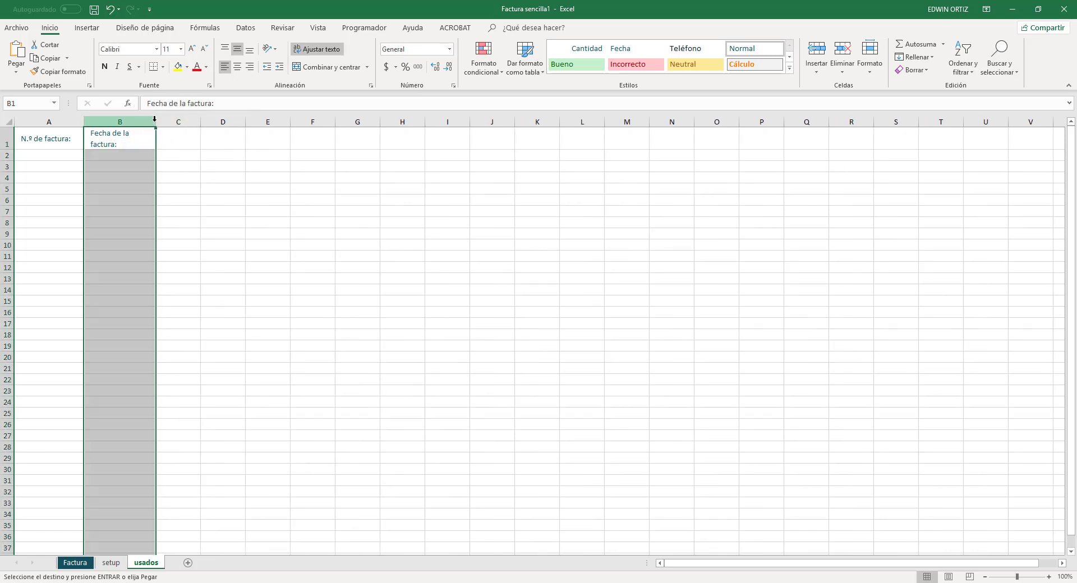
{"action": "left_click_drag", "start_coordinate": [155, 119], "coordinate": [170, 122]}
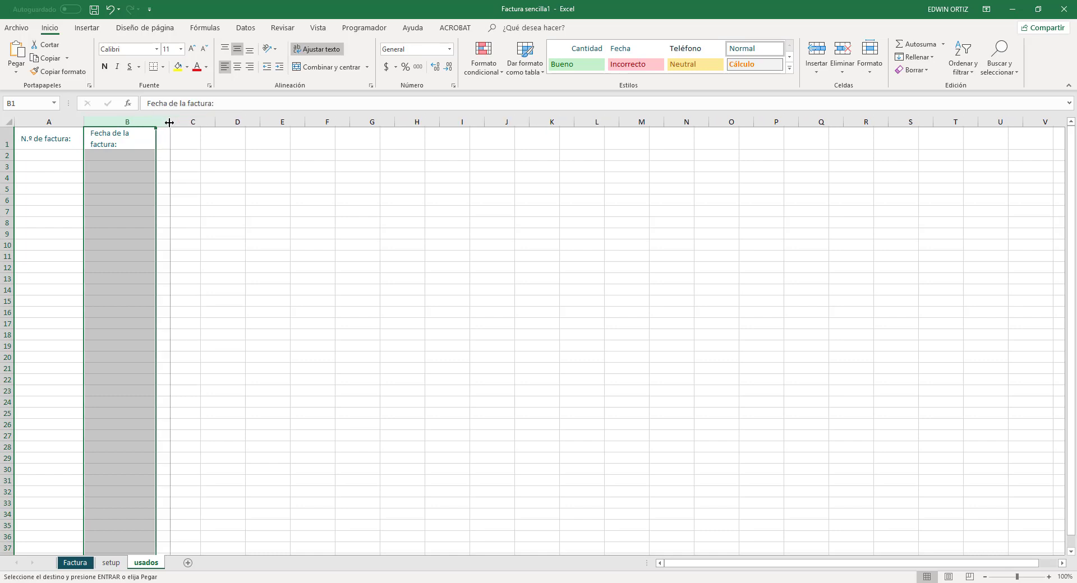
{"action": "left_click", "coordinate": [186, 142]}
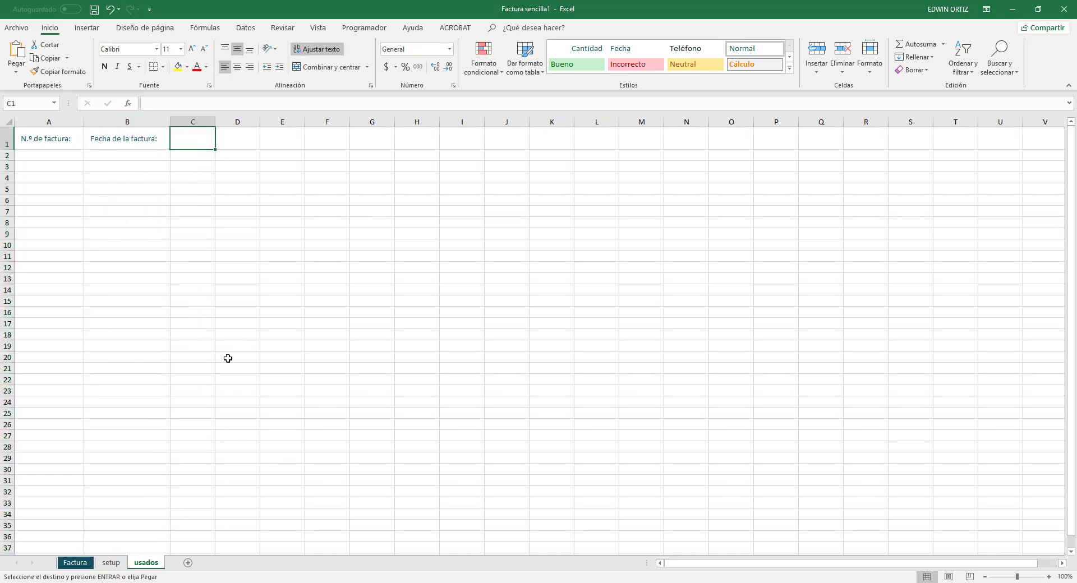
Paste the TOTAL label from F26 as a value into usados C1, then go back to Factura
{"action": "left_click", "coordinate": [76, 564]}
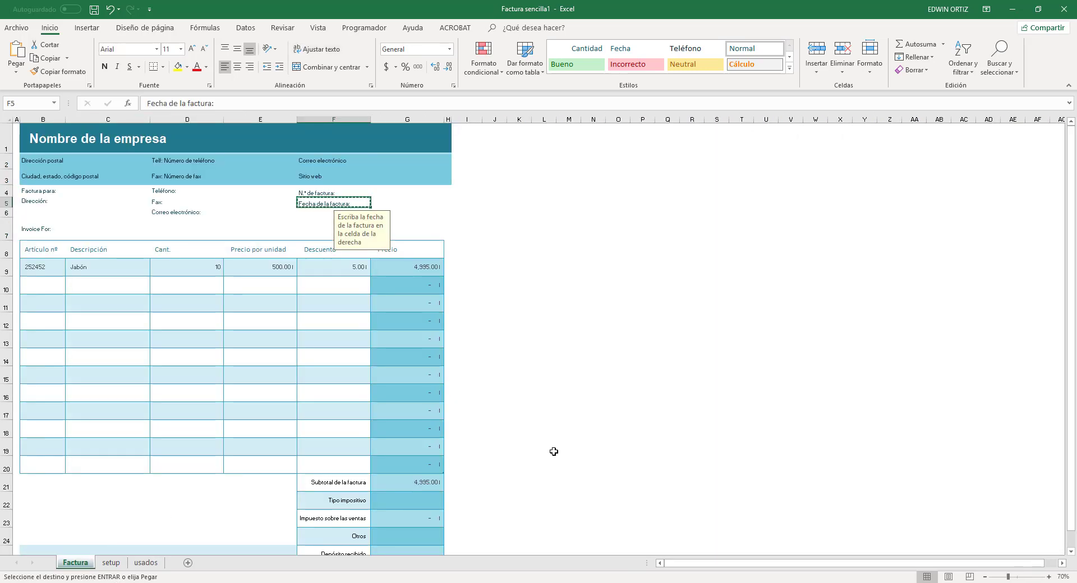
{"action": "scroll", "coordinate": [553, 449], "scroll_direction": "down", "scroll_amount": 3}
{"action": "scroll", "coordinate": [507, 468], "scroll_direction": "down", "scroll_amount": 1}
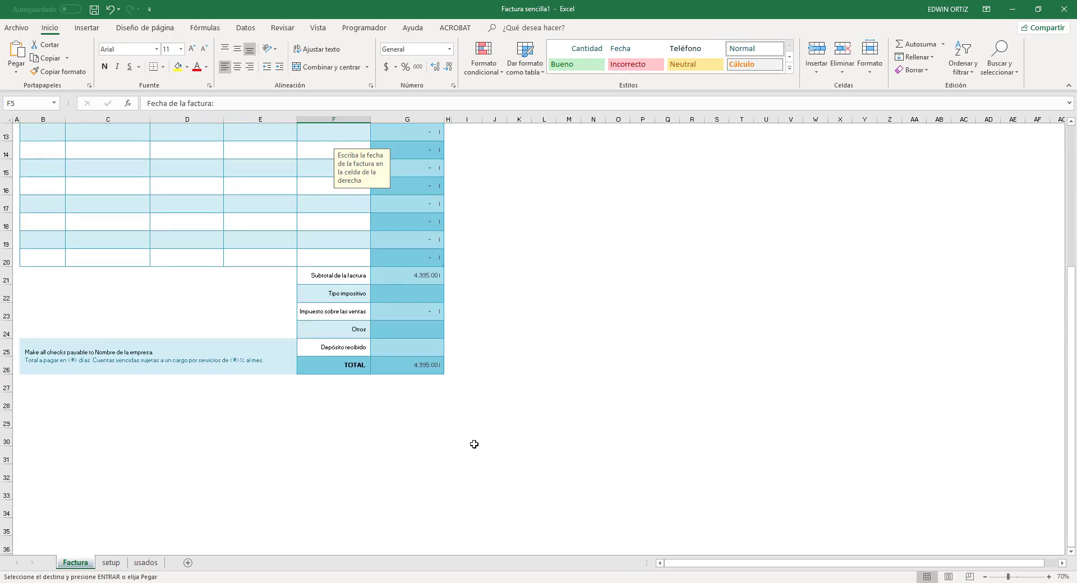
{"action": "left_click", "coordinate": [423, 366]}
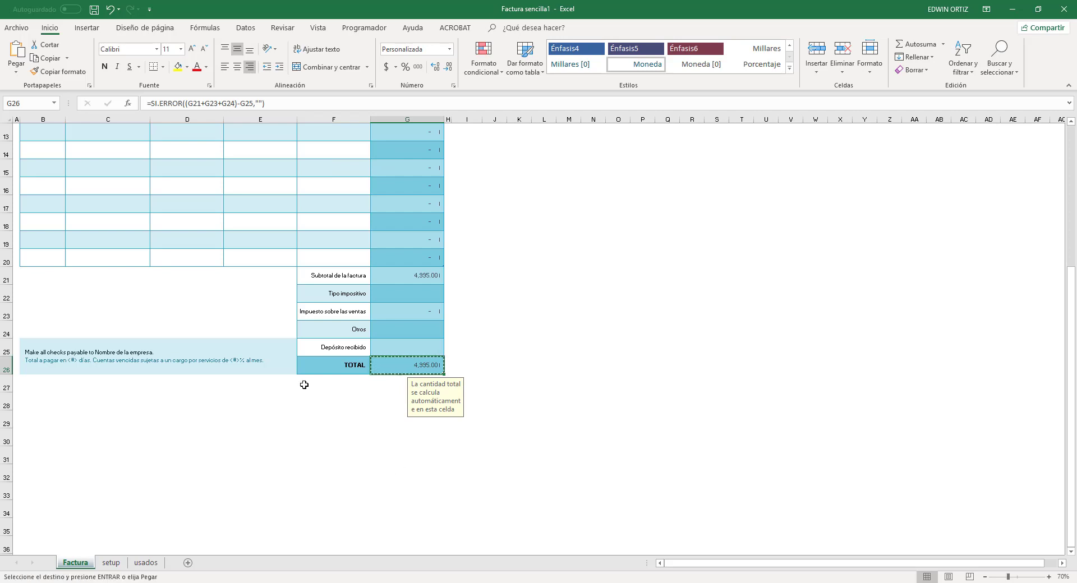
{"action": "left_click", "coordinate": [336, 369]}
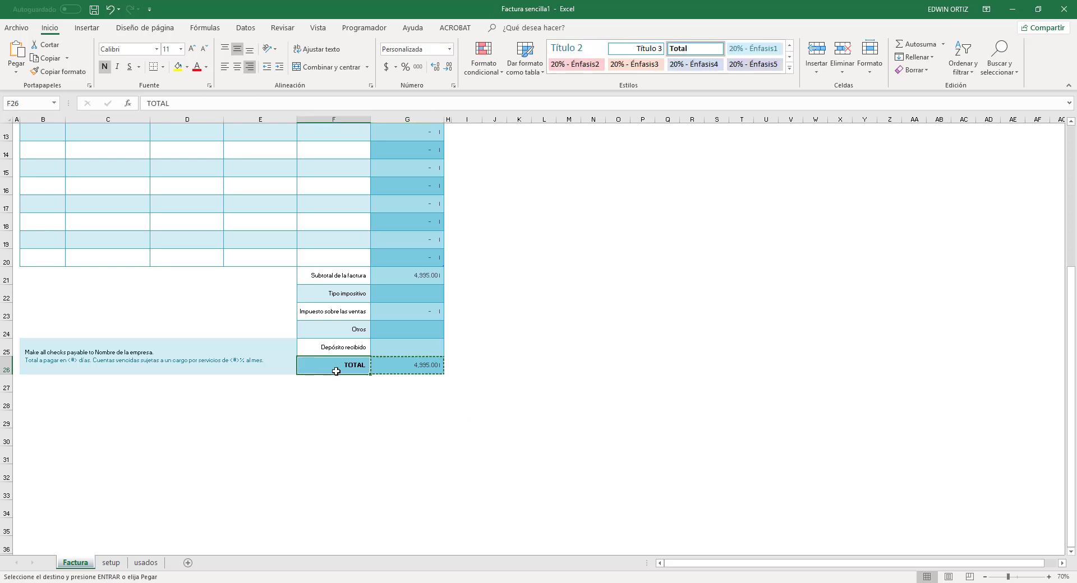
{"action": "key", "text": "ctrl+c"}
{"action": "left_click", "coordinate": [155, 563]}
{"action": "right_click", "coordinate": [191, 147]}
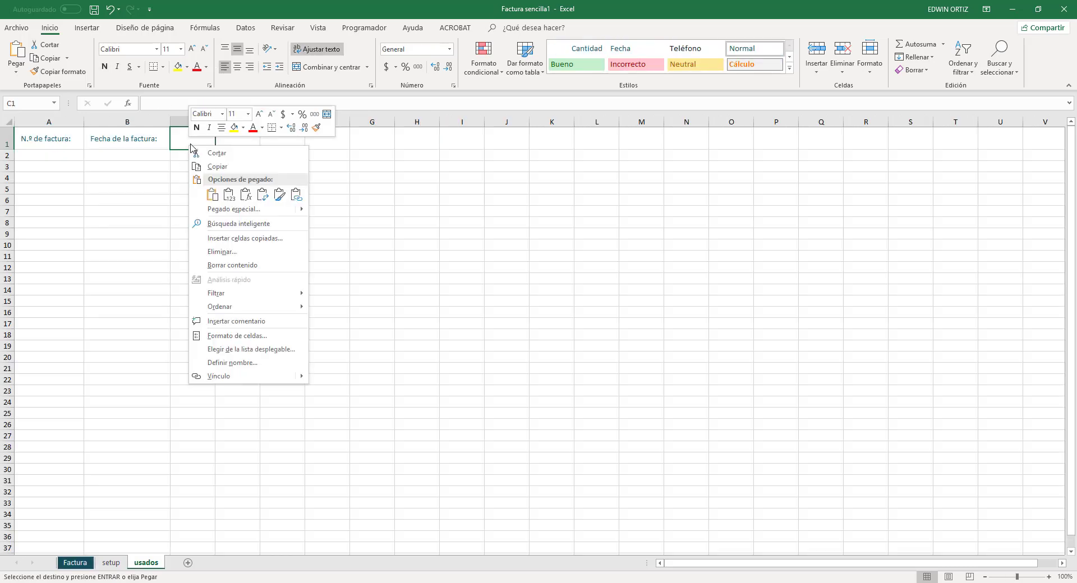
{"action": "left_click", "coordinate": [229, 195]}
{"action": "left_click", "coordinate": [228, 190]}
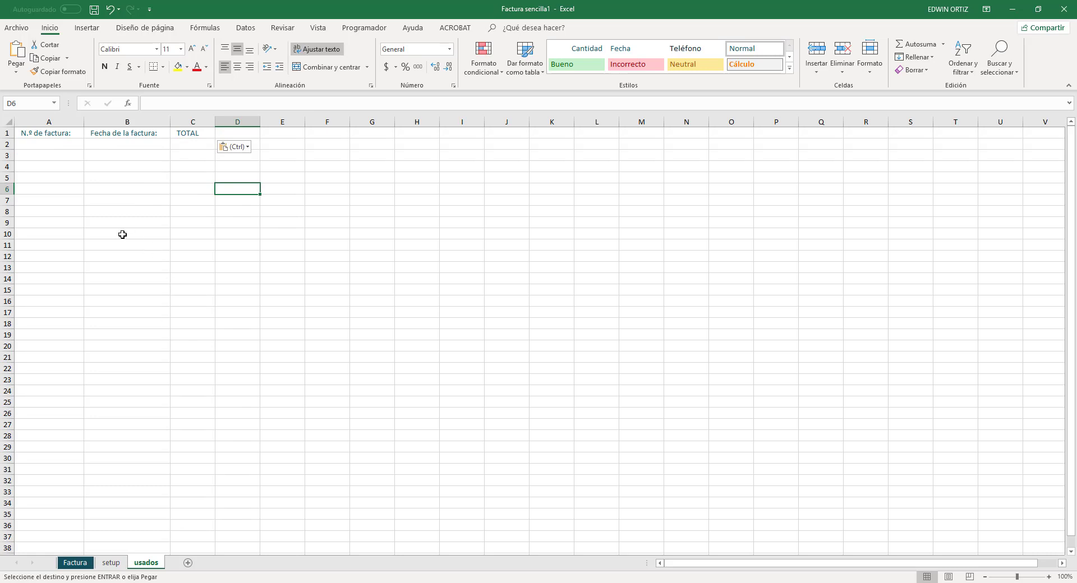
{"action": "left_click", "coordinate": [110, 563]}
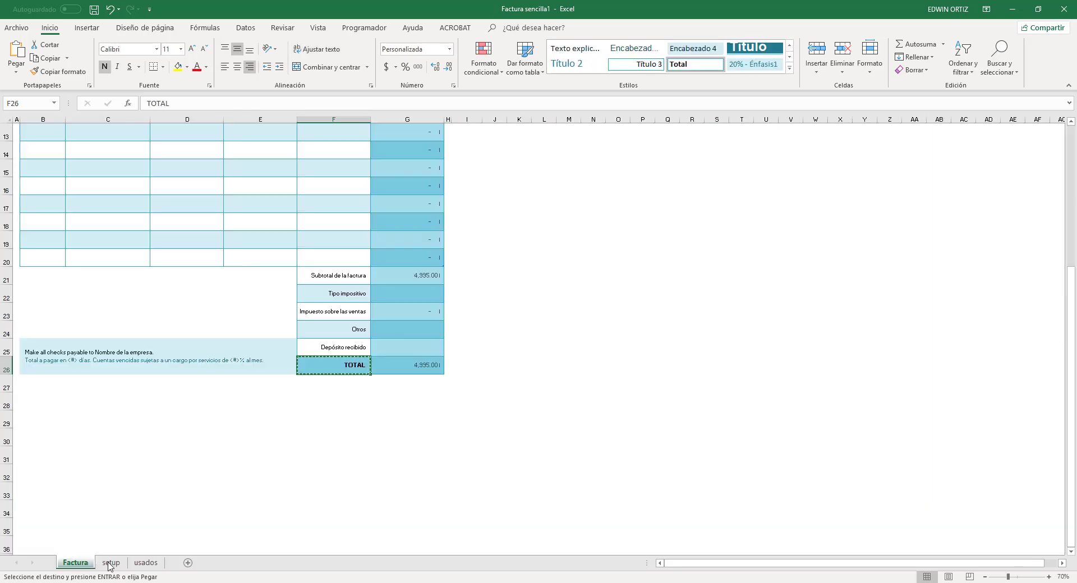
{"action": "scroll", "coordinate": [159, 482], "scroll_direction": "up", "scroll_amount": 2}
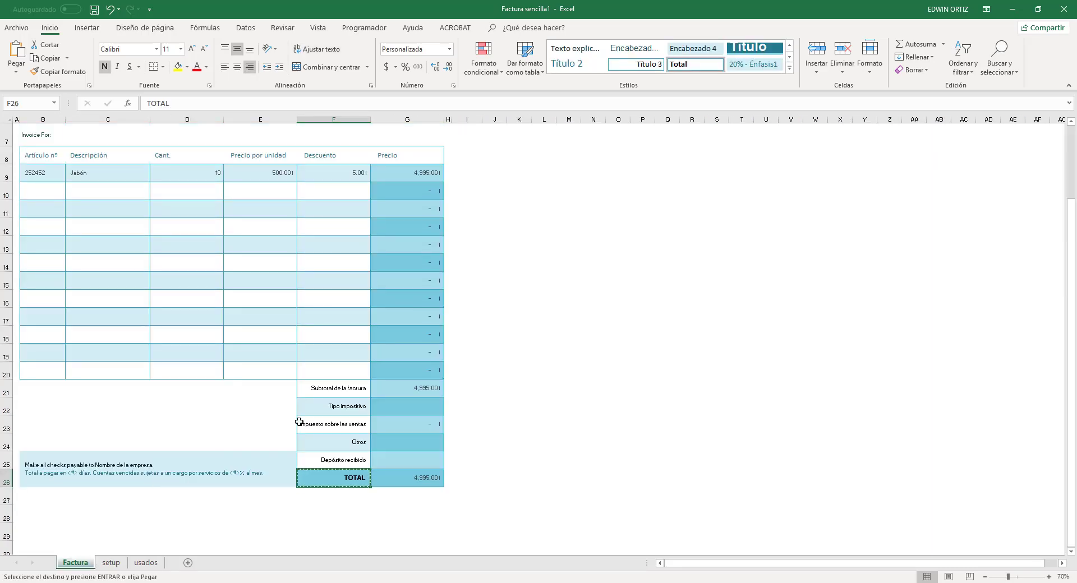
{"action": "scroll", "coordinate": [299, 422], "scroll_direction": "up", "scroll_amount": 2}
{"action": "left_click", "coordinate": [513, 303]}
Enter invoice number 501 in G4 and invoice date 05/12/2018 in G5
{"action": "key", "text": "Escape"}
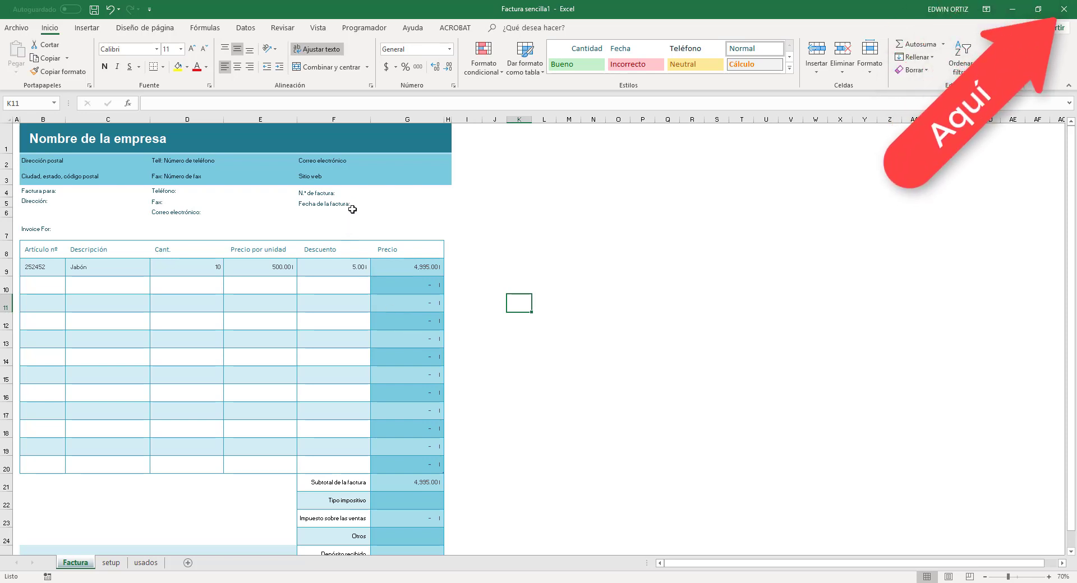
{"action": "left_click", "coordinate": [380, 191]}
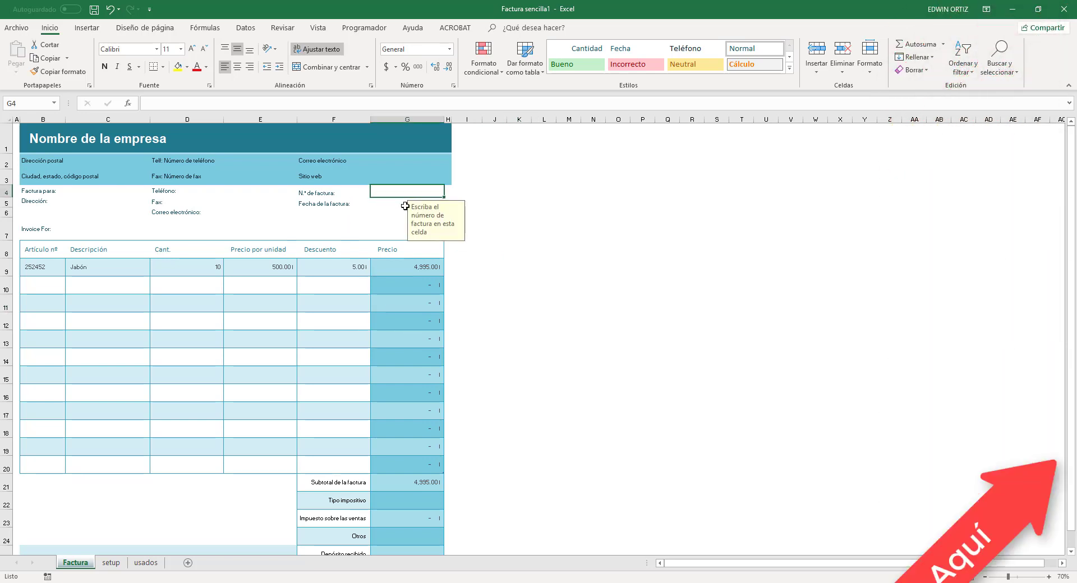
{"action": "type", "text": "501"}
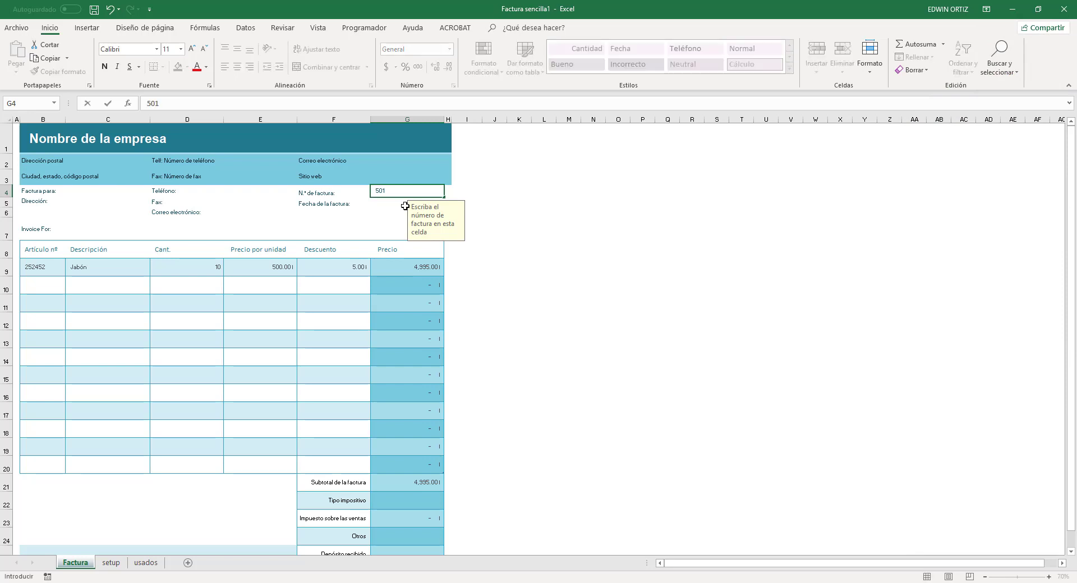
{"action": "key", "text": "Return"}
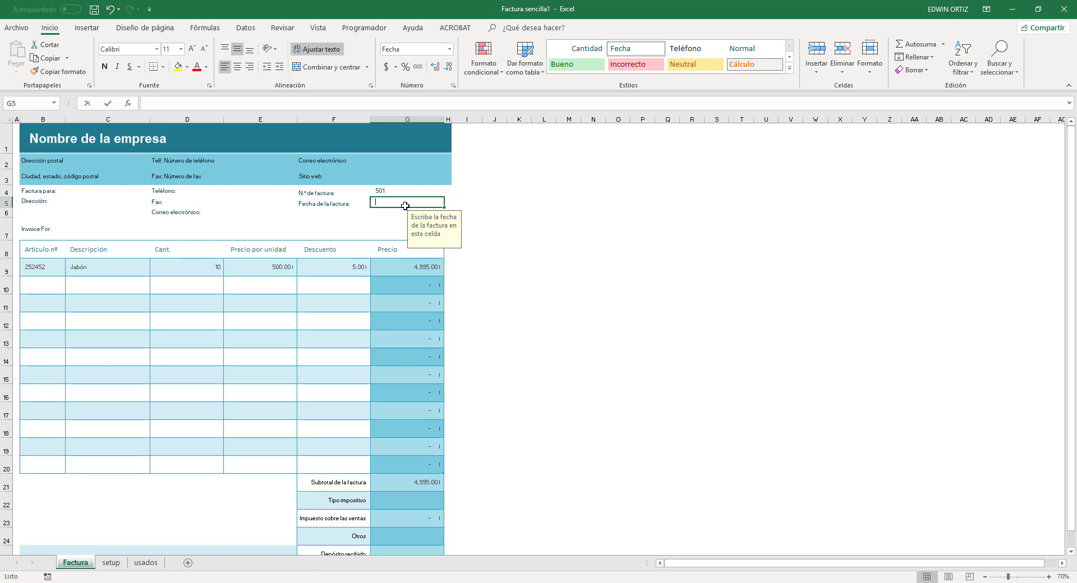
{"action": "type", "text": "05"}
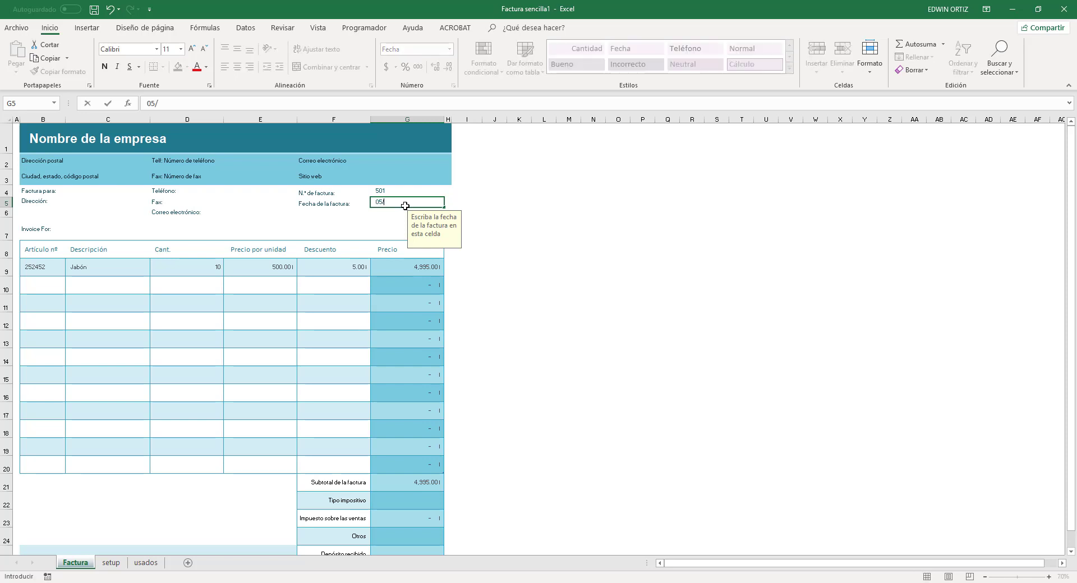
{"action": "type", "text": "/12/2018"}
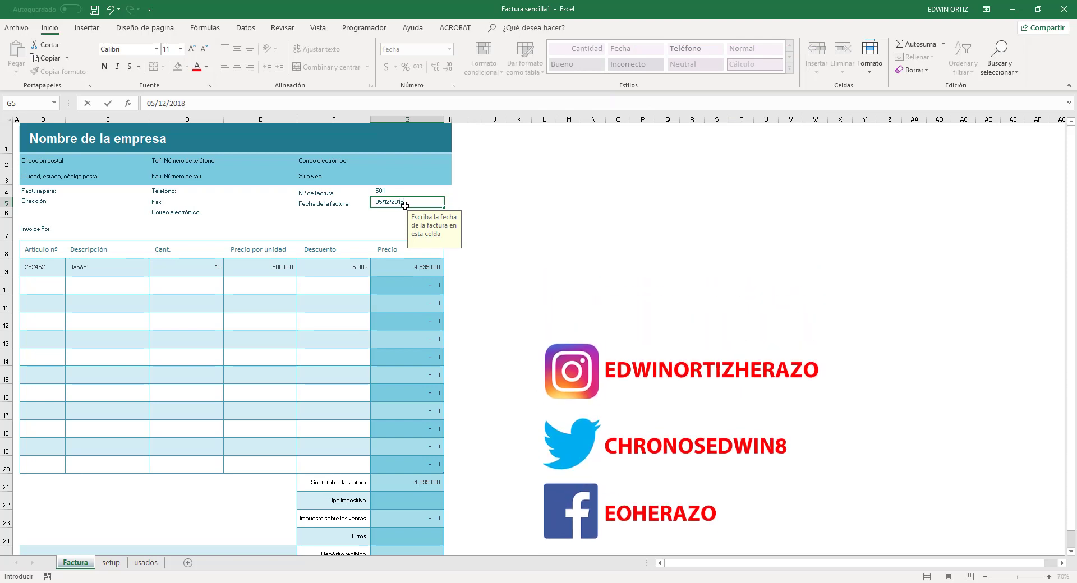
{"action": "key", "text": "Return"}
Move the usados sheet tab between Factura and setup, then select usados row 2
{"action": "scroll", "coordinate": [440, 480], "scroll_direction": "down", "scroll_amount": 3}
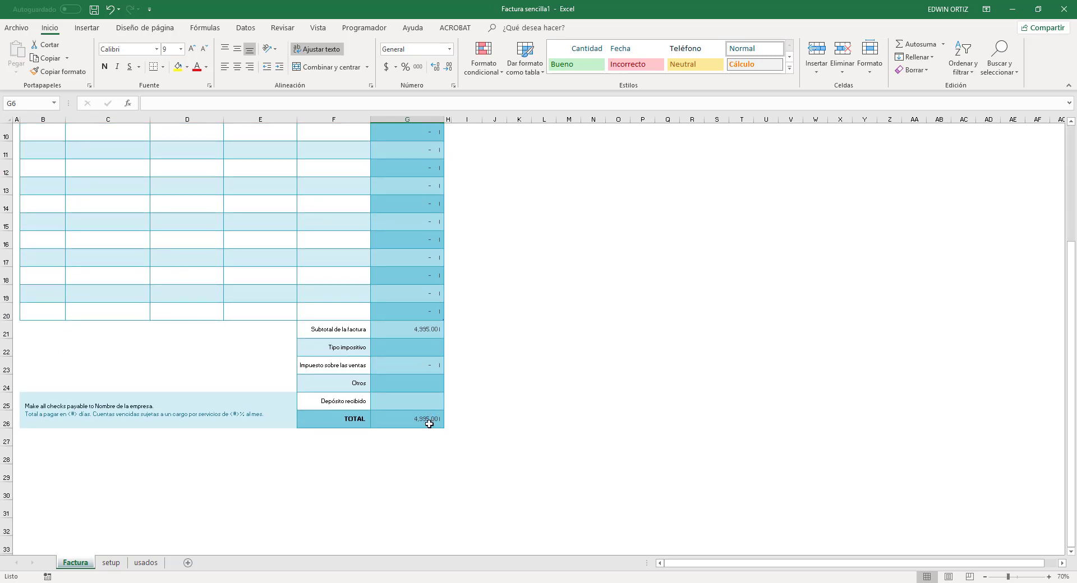
{"action": "scroll", "coordinate": [493, 413], "scroll_direction": "up", "scroll_amount": 2}
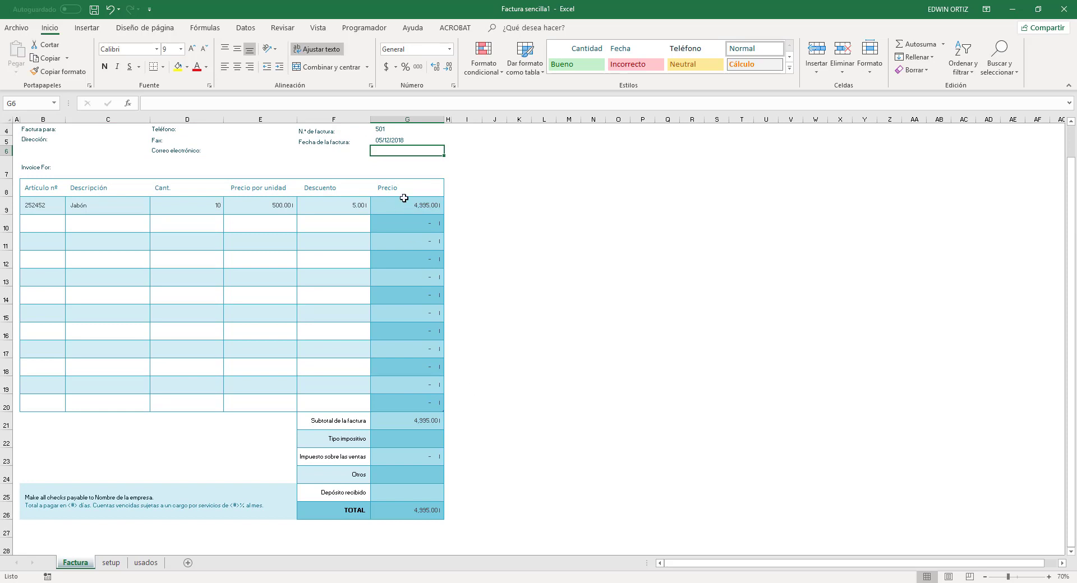
{"action": "scroll", "coordinate": [410, 224], "scroll_direction": "up", "scroll_amount": 1}
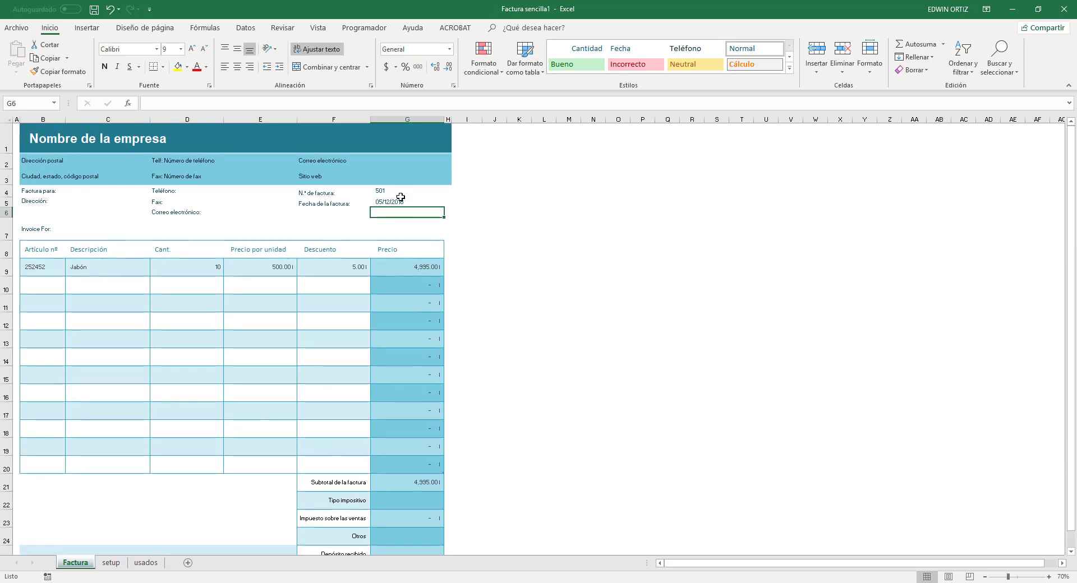
{"action": "left_click", "coordinate": [142, 563]}
{"action": "left_click", "coordinate": [110, 563]}
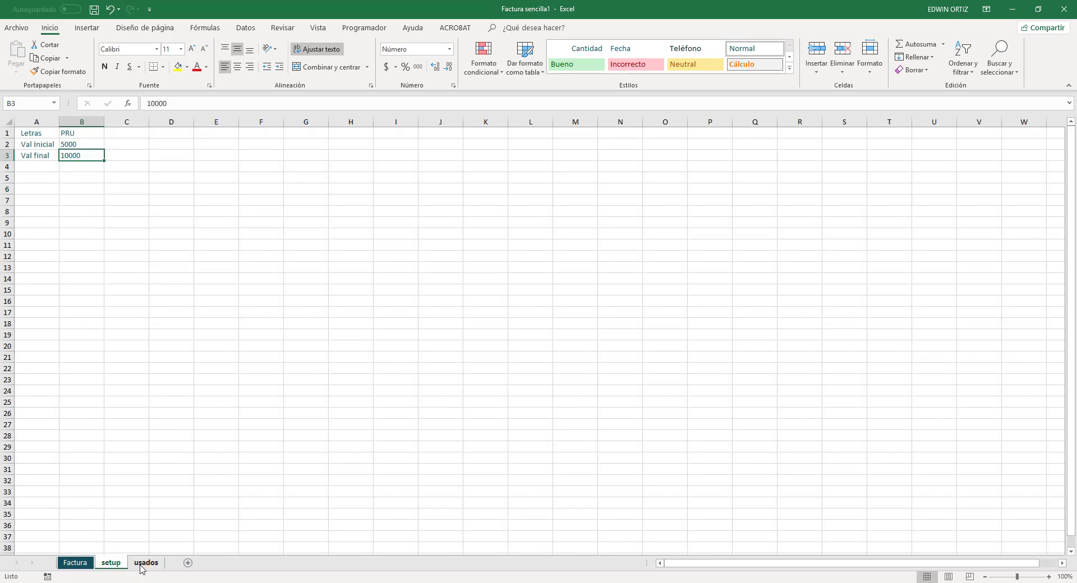
{"action": "mouse_move", "coordinate": [142, 563]}
{"action": "left_mouse_down"}
{"action": "mouse_move", "coordinate": [104, 564]}
{"action": "mouse_move", "coordinate": [114, 567]}
{"action": "left_mouse_up"}
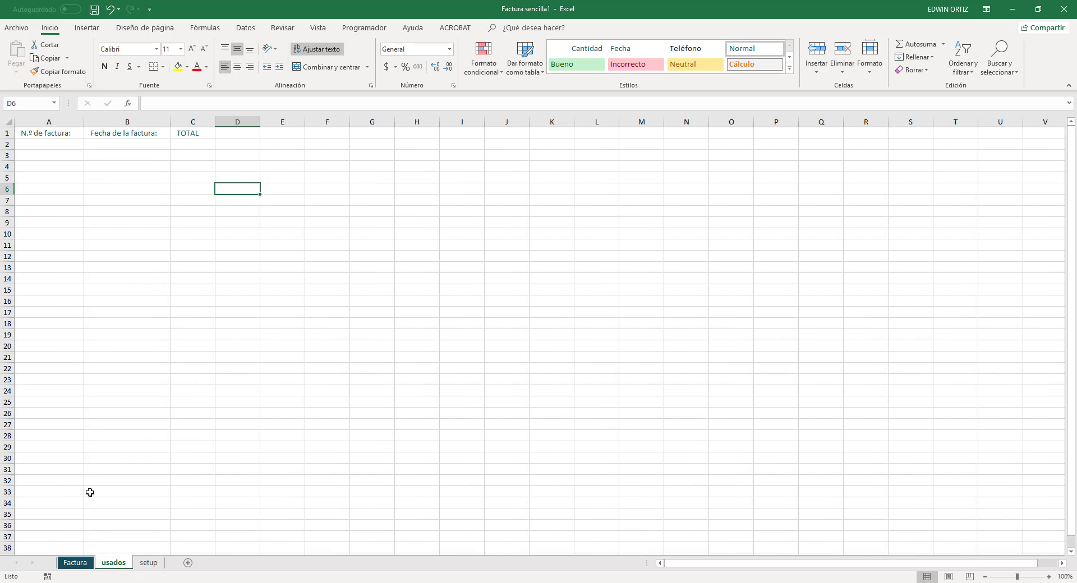
{"action": "left_click", "coordinate": [33, 142]}
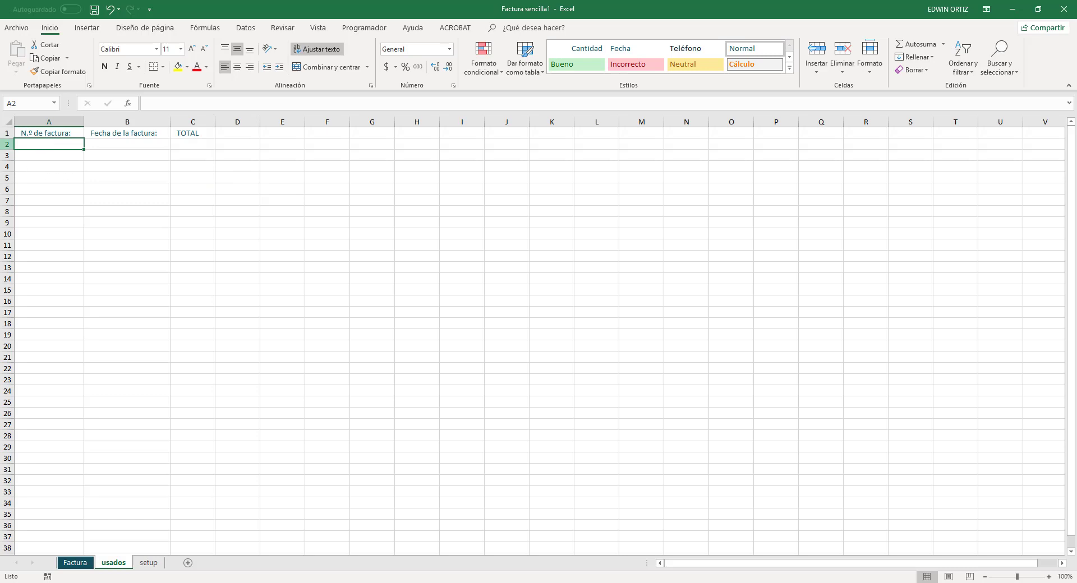
{"action": "left_click", "coordinate": [5, 146]}
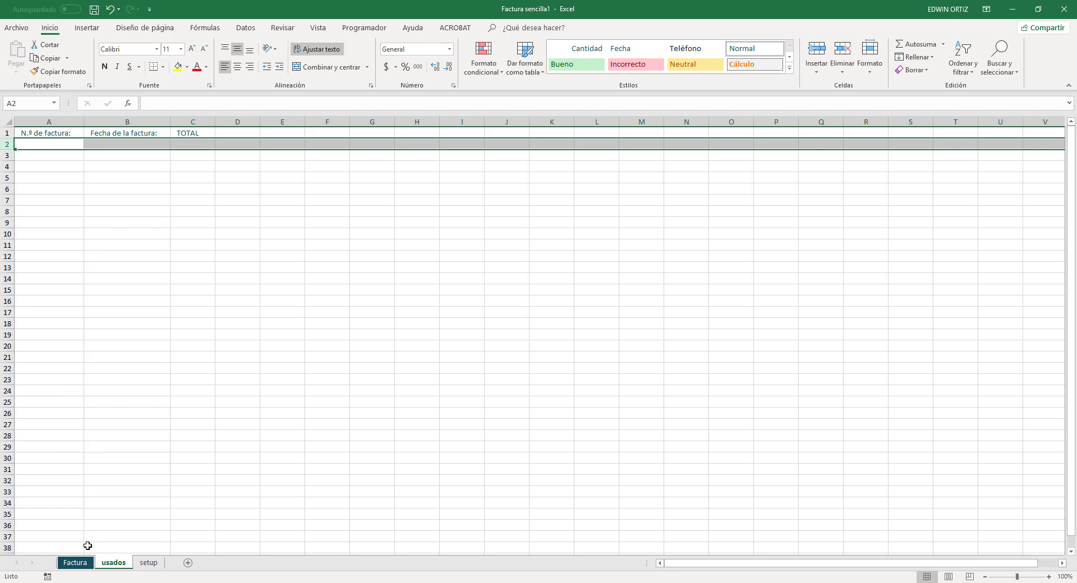
On Factura, toggle Programador off and on under Options > Customize Ribbon and confirm with Aceptar
{"action": "left_click", "coordinate": [83, 565]}
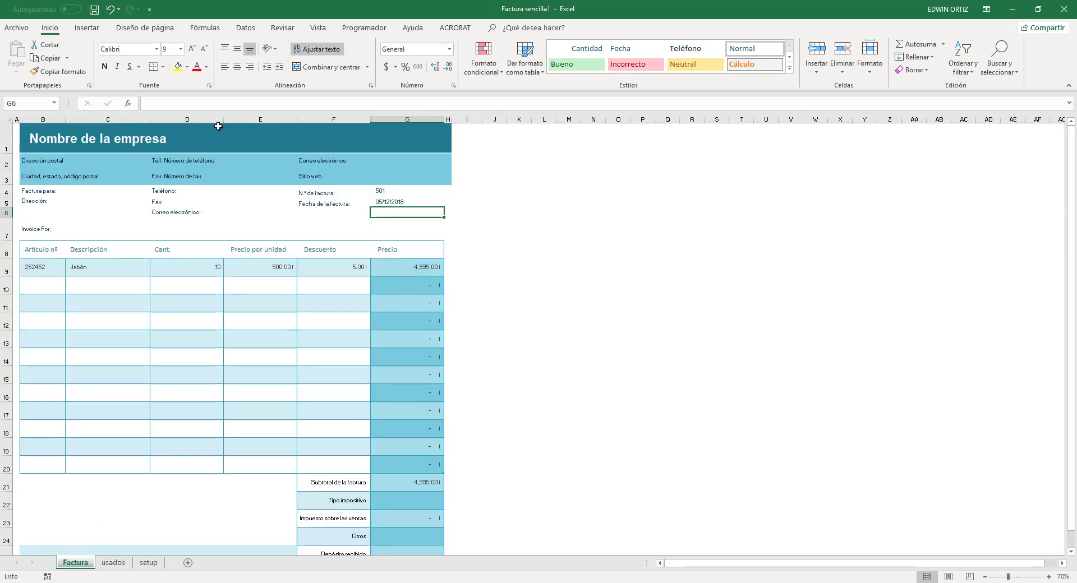
{"action": "left_click", "coordinate": [374, 33]}
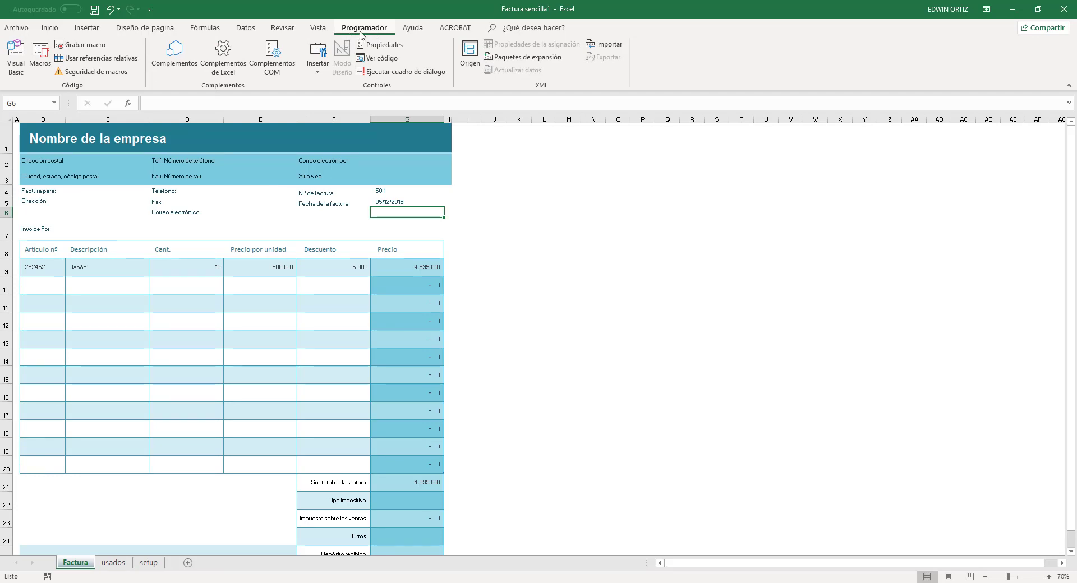
{"action": "left_click", "coordinate": [16, 28]}
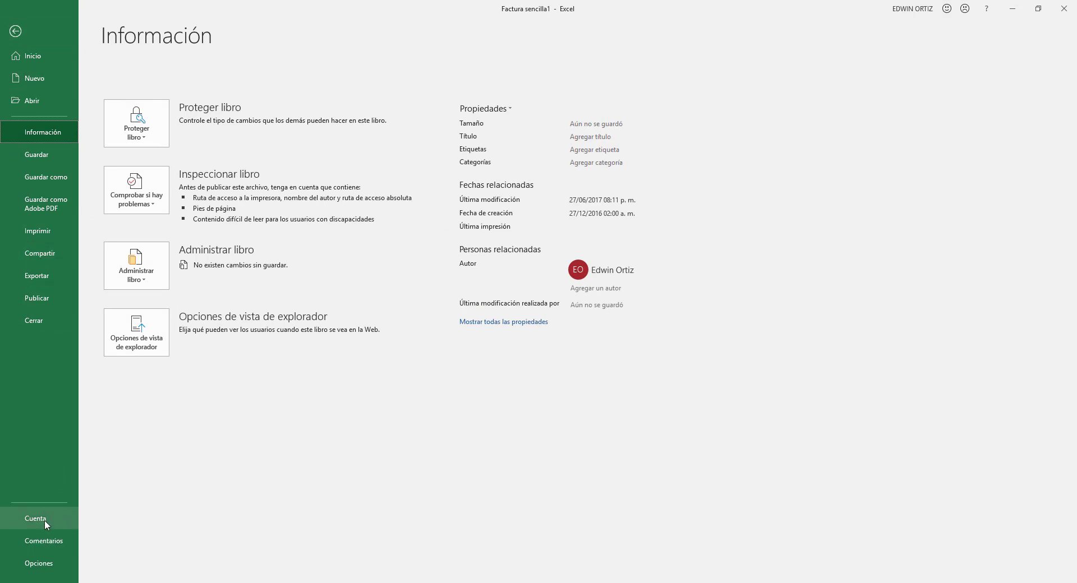
{"action": "left_click", "coordinate": [46, 563]}
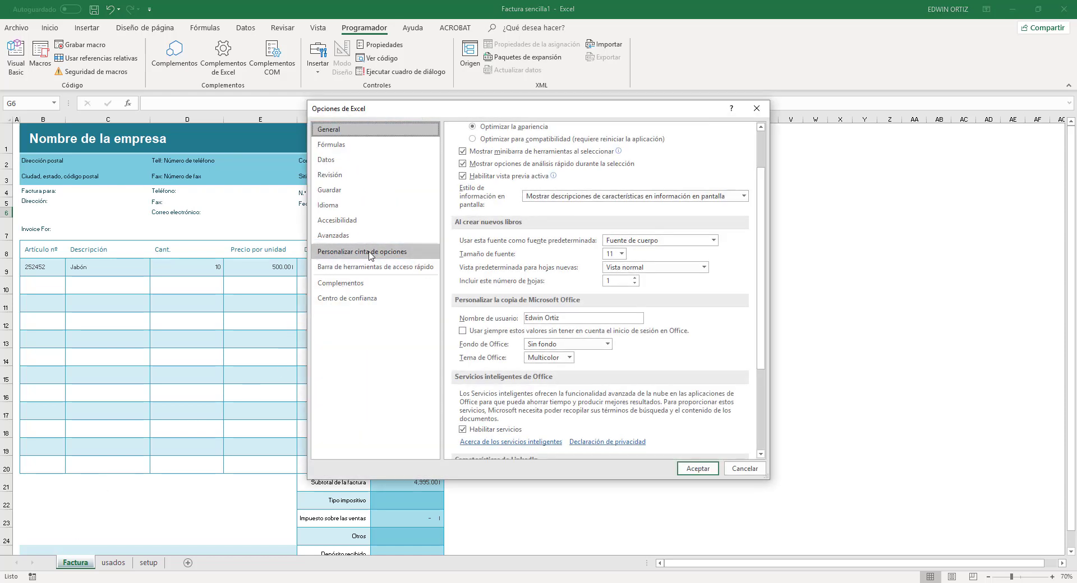
{"action": "left_click", "coordinate": [370, 256]}
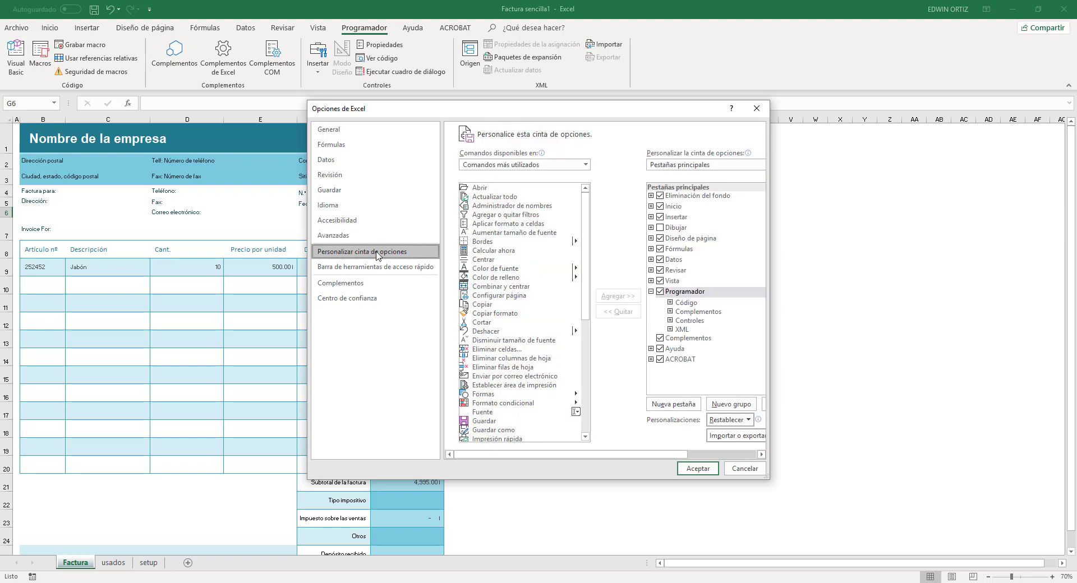
{"action": "left_click", "coordinate": [660, 292]}
{"action": "left_click", "coordinate": [660, 292]}
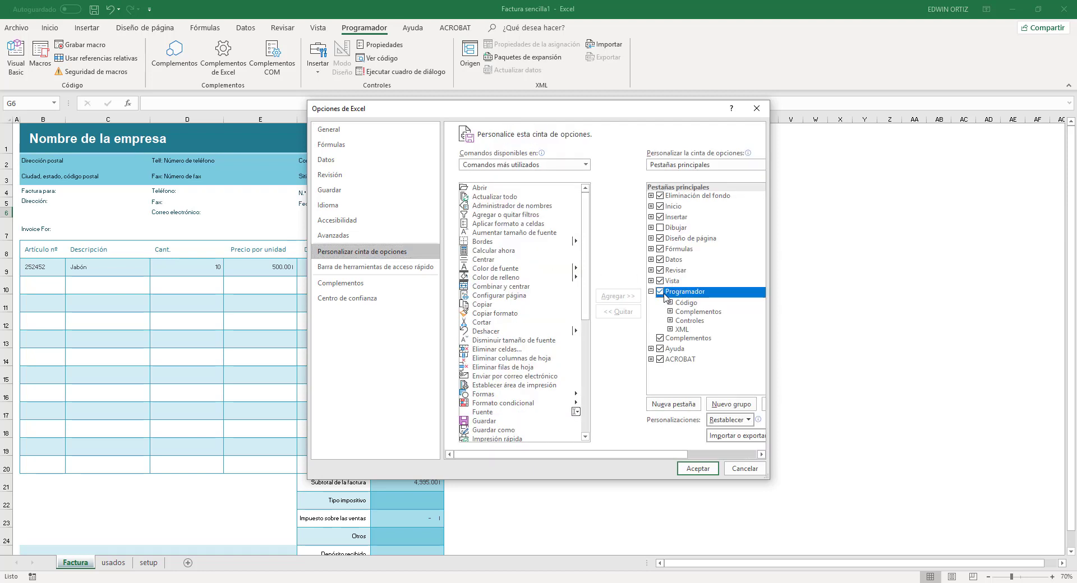
{"action": "left_click", "coordinate": [697, 470]}
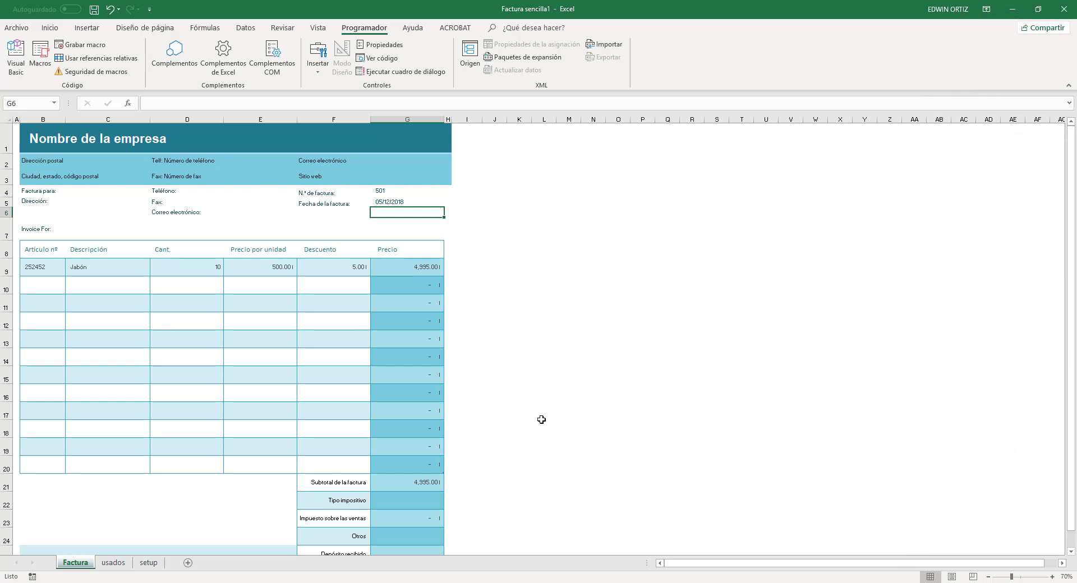
Check the invoice number in G4 and invoice date in G5 on Factura
{"action": "left_click", "coordinate": [398, 193]}
{"action": "left_click", "coordinate": [399, 202]}
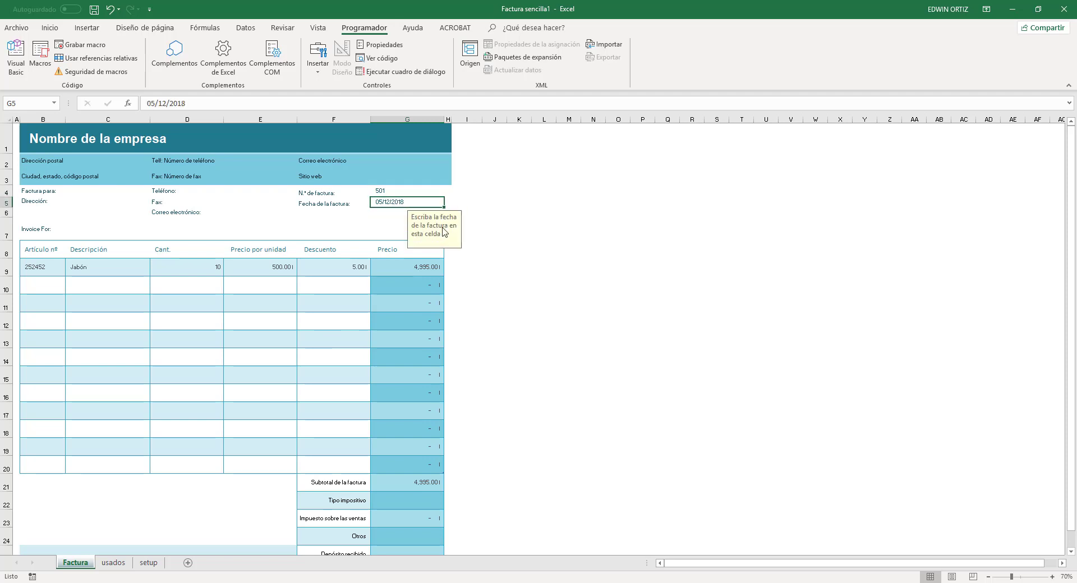
{"action": "scroll", "coordinate": [464, 449], "scroll_direction": "down", "scroll_amount": 2}
{"action": "scroll", "coordinate": [415, 468], "scroll_direction": "down", "scroll_amount": 1}
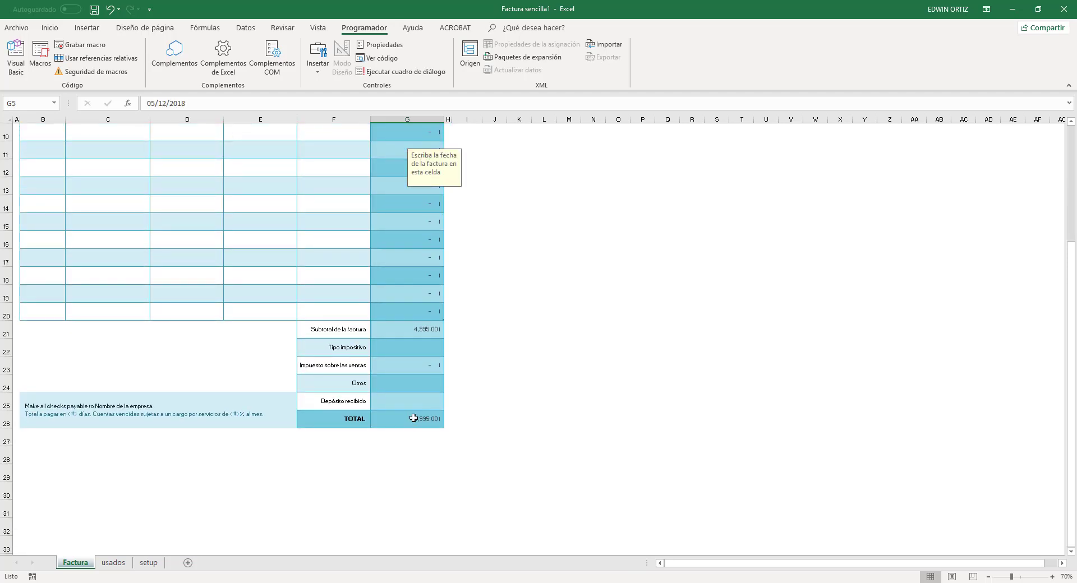
{"action": "scroll", "coordinate": [508, 422], "scroll_direction": "up", "scroll_amount": 1}
{"action": "scroll", "coordinate": [509, 421], "scroll_direction": "up", "scroll_amount": 1}
{"action": "scroll", "coordinate": [508, 422], "scroll_direction": "up", "scroll_amount": 1}
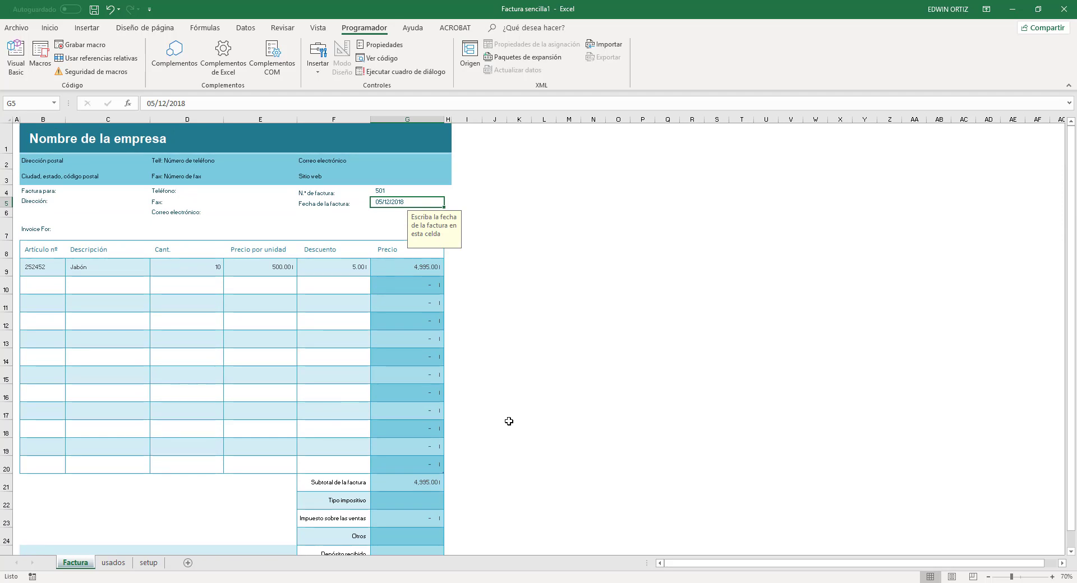
Enter an asterisk in usados cells A2, B2 and C2, then return to Factura
{"action": "left_click", "coordinate": [113, 563]}
{"action": "left_click", "coordinate": [34, 142]}
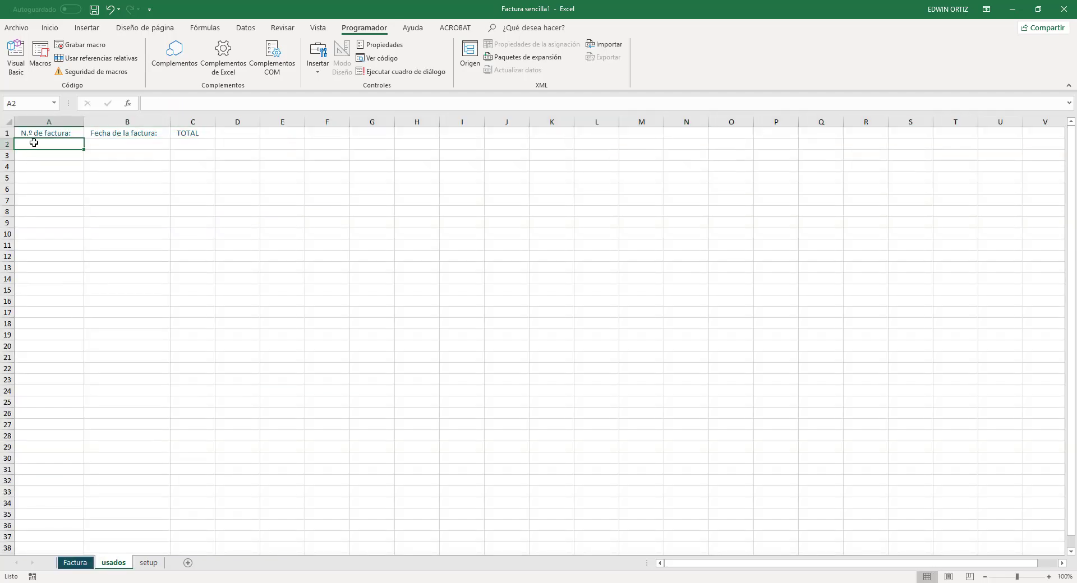
{"action": "type", "text": "*"}
{"action": "key", "text": "Tab"}
{"action": "type", "text": "*"}
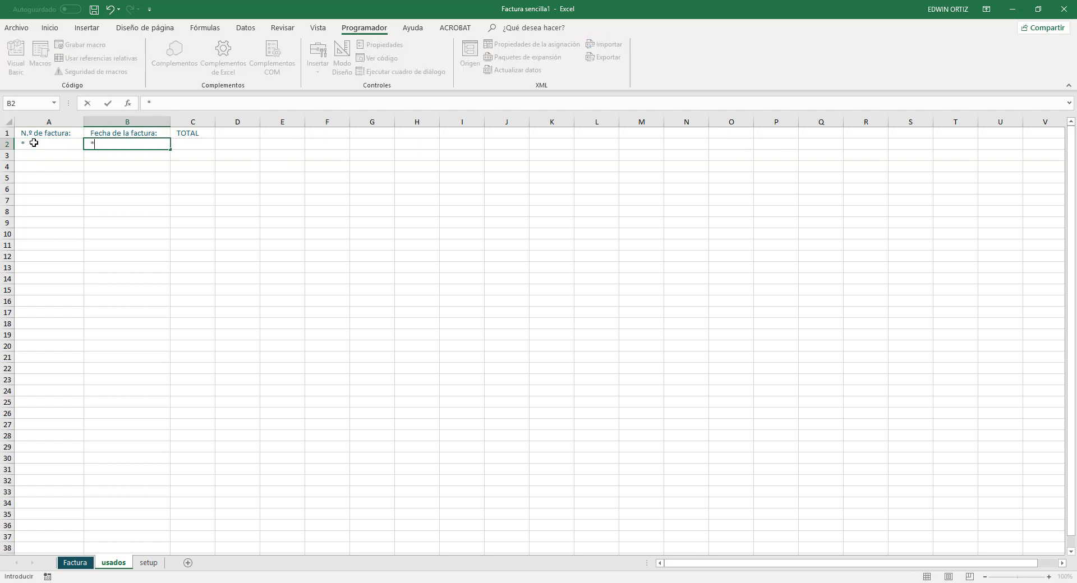
{"action": "key", "text": "Tab"}
{"action": "type", "text": "*"}
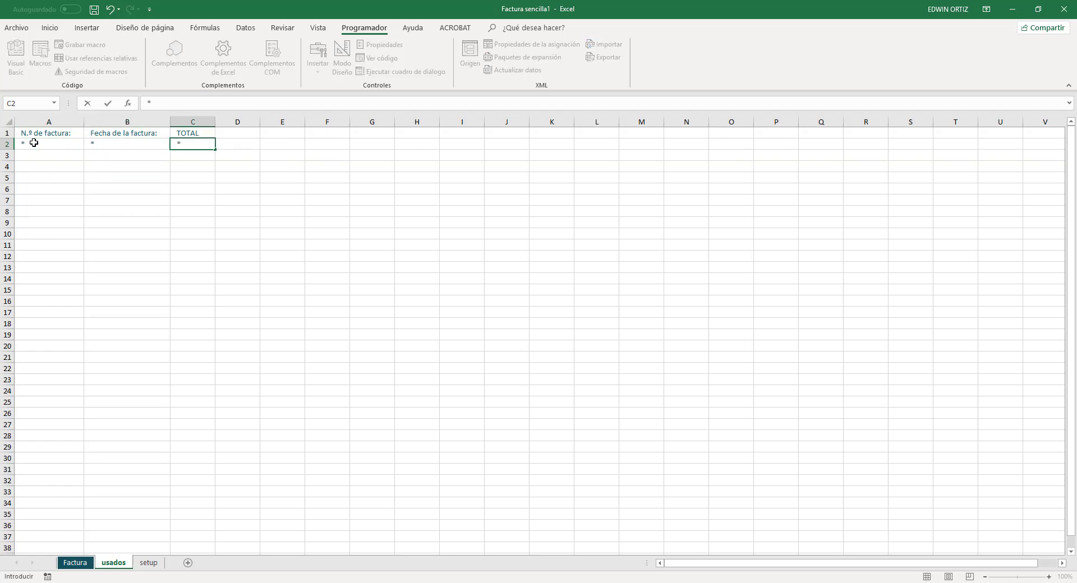
{"action": "key", "text": "Return"}
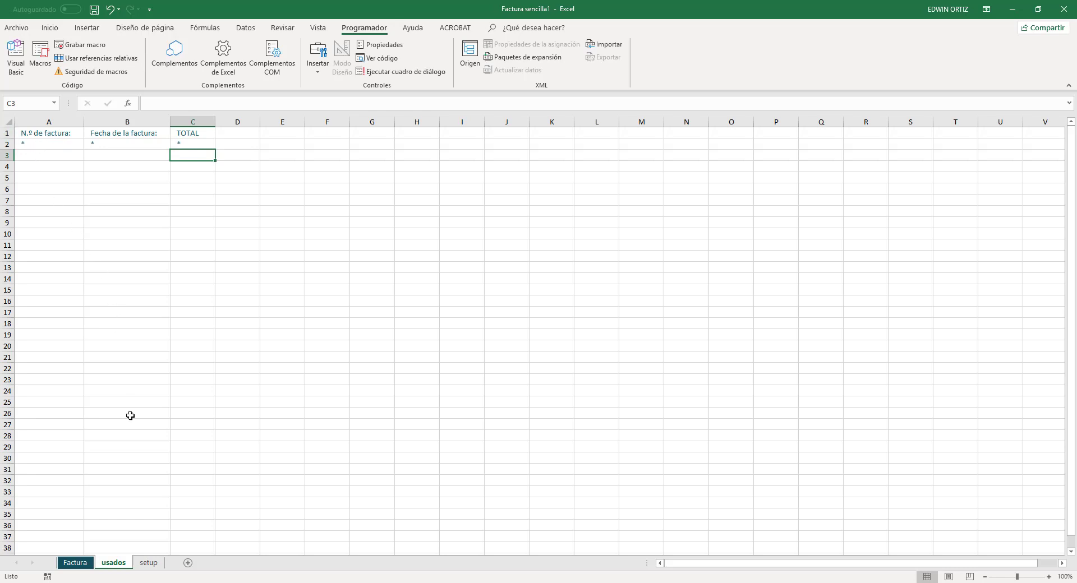
{"action": "left_click", "coordinate": [76, 564]}
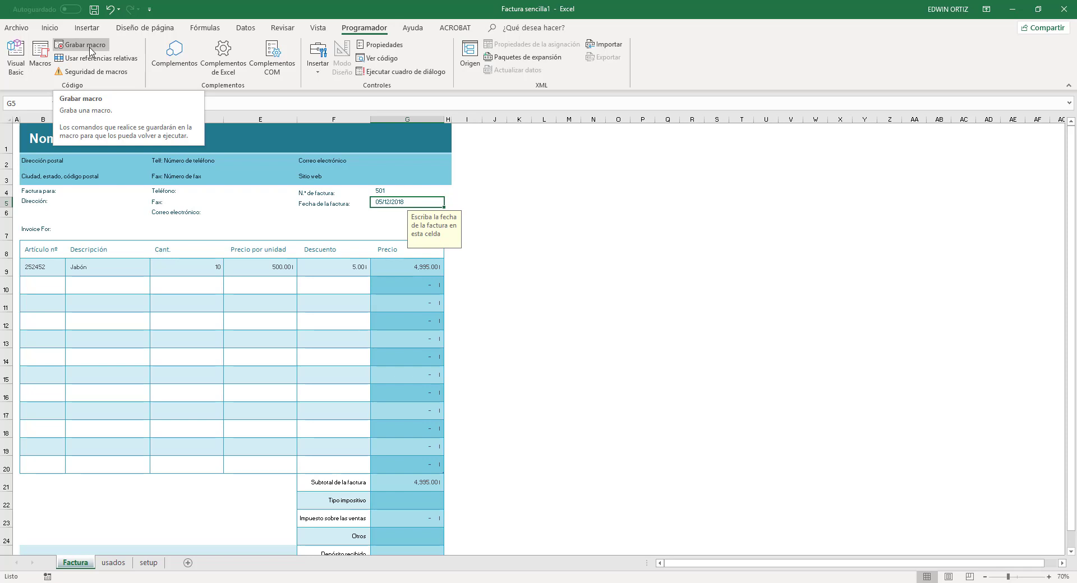
Start recording macro grabar_registros_fact stored in Este libro, then show the usados sheet
{"action": "left_click", "coordinate": [91, 44]}
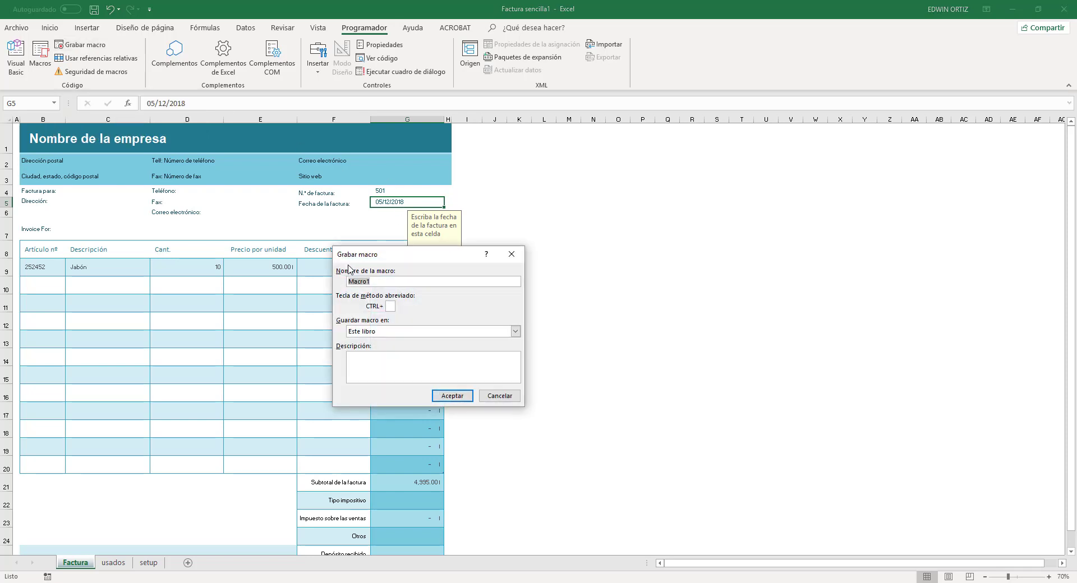
{"action": "type", "text": "grabar_reg"}
{"action": "type", "text": "istros_fact"}
{"action": "left_click", "coordinate": [449, 397]}
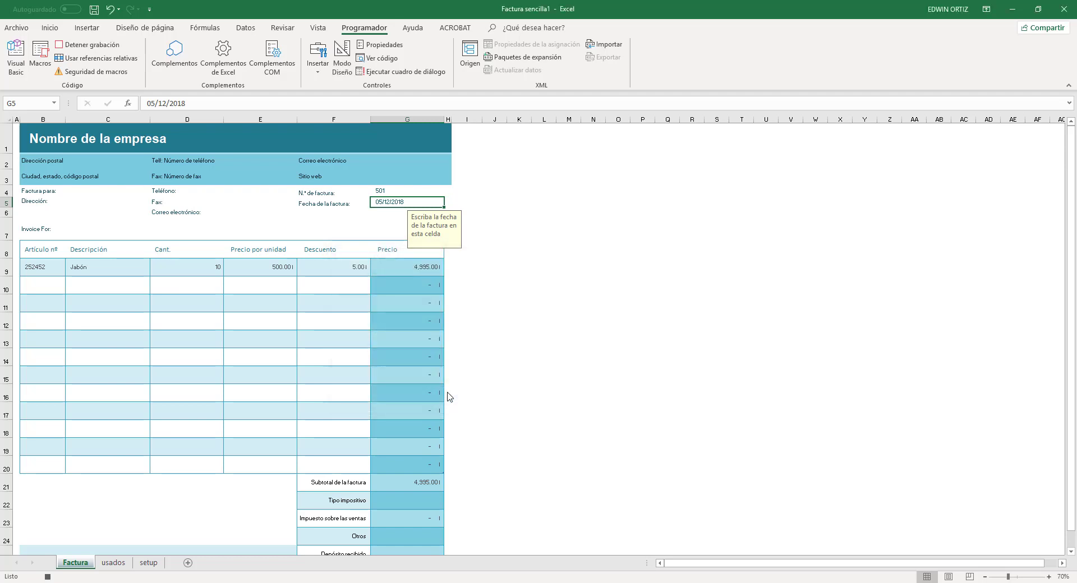
{"action": "left_click", "coordinate": [113, 565]}
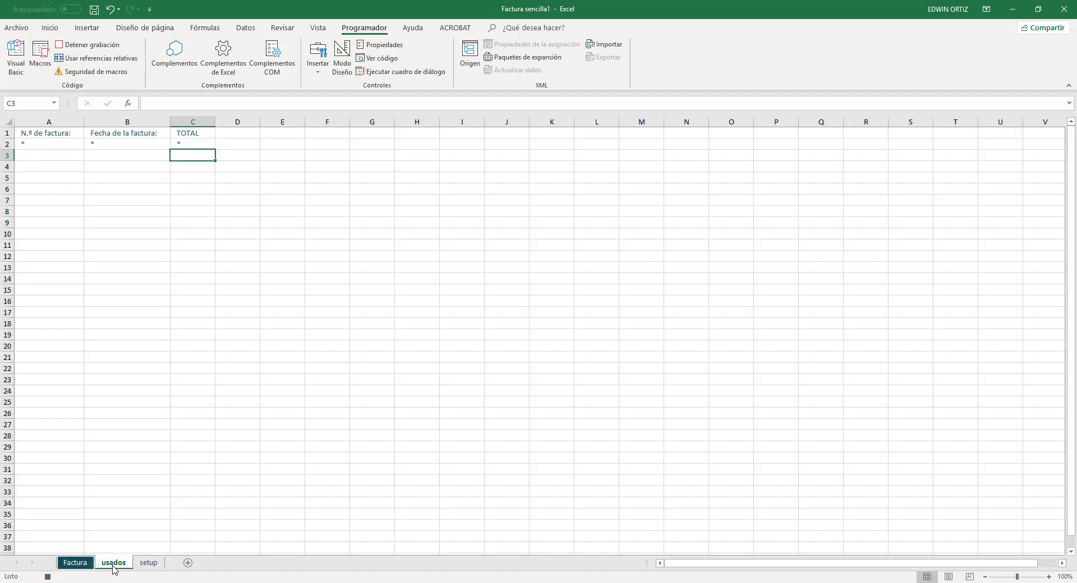
Insert an empty row 2 on usados above the asterisk placeholder row
{"action": "left_click", "coordinate": [7, 144]}
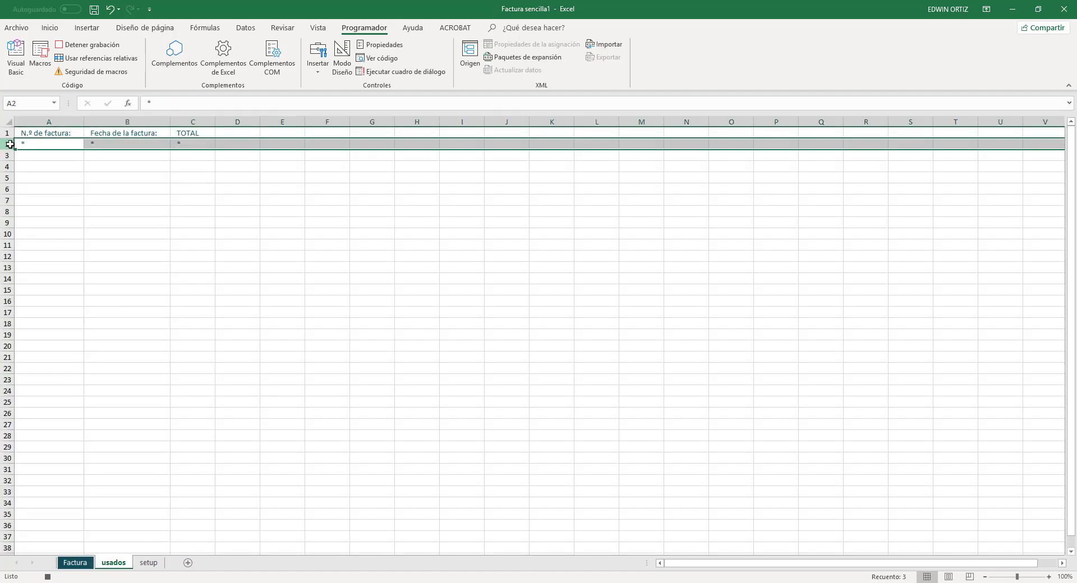
{"action": "right_click", "coordinate": [10, 144]}
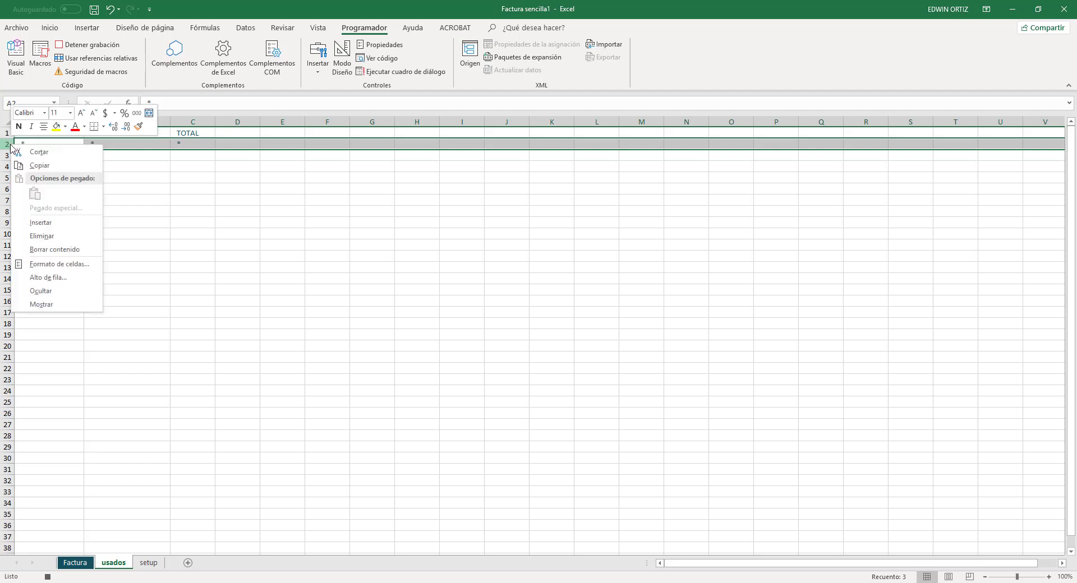
{"action": "left_click", "coordinate": [35, 223]}
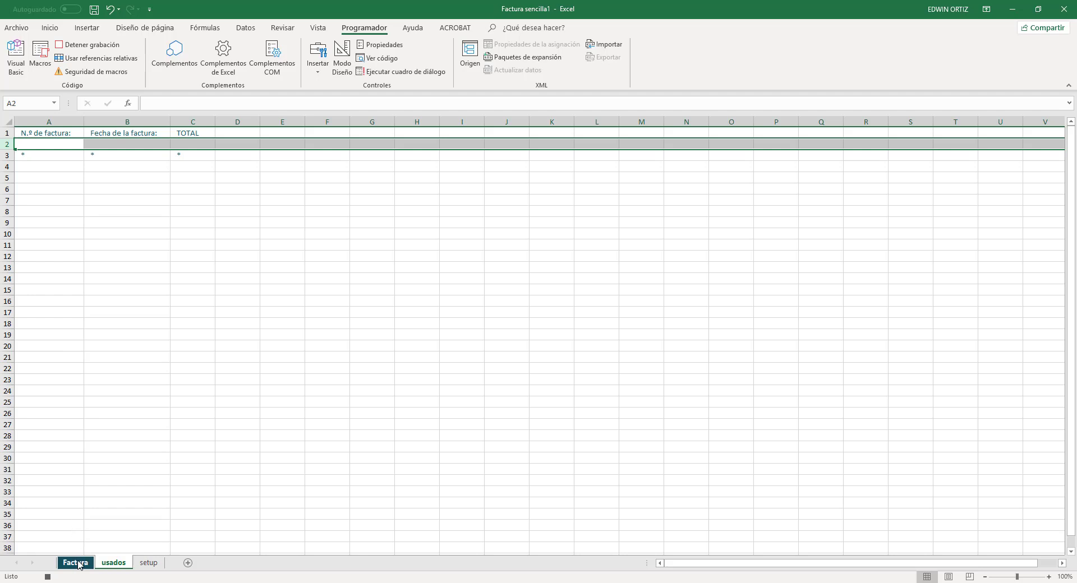
Copy invoice number 501 from Factura G4 and paste it as a value into usados A2
{"action": "left_click", "coordinate": [78, 562]}
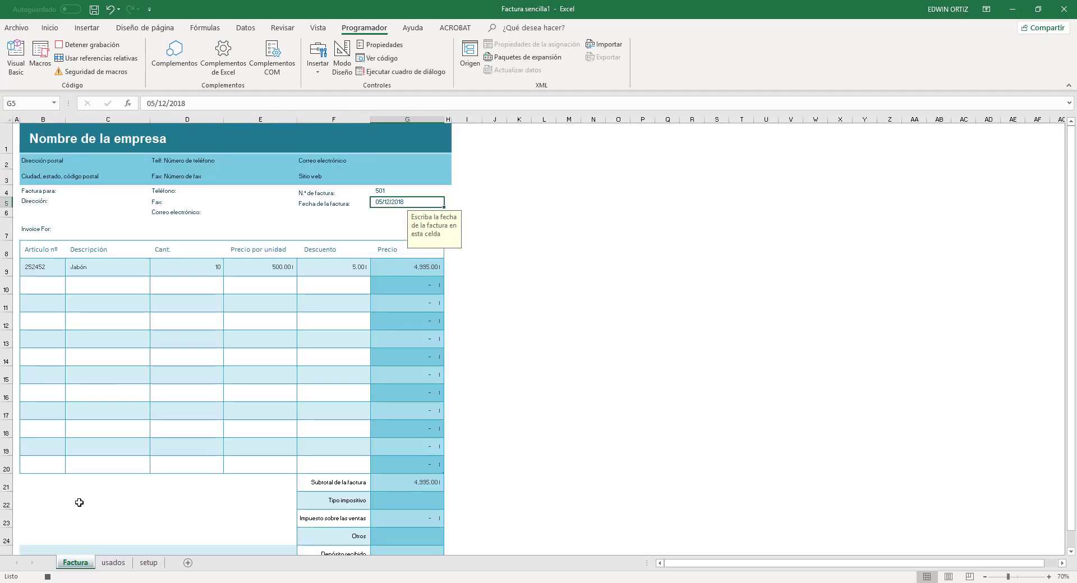
{"action": "left_click", "coordinate": [402, 192]}
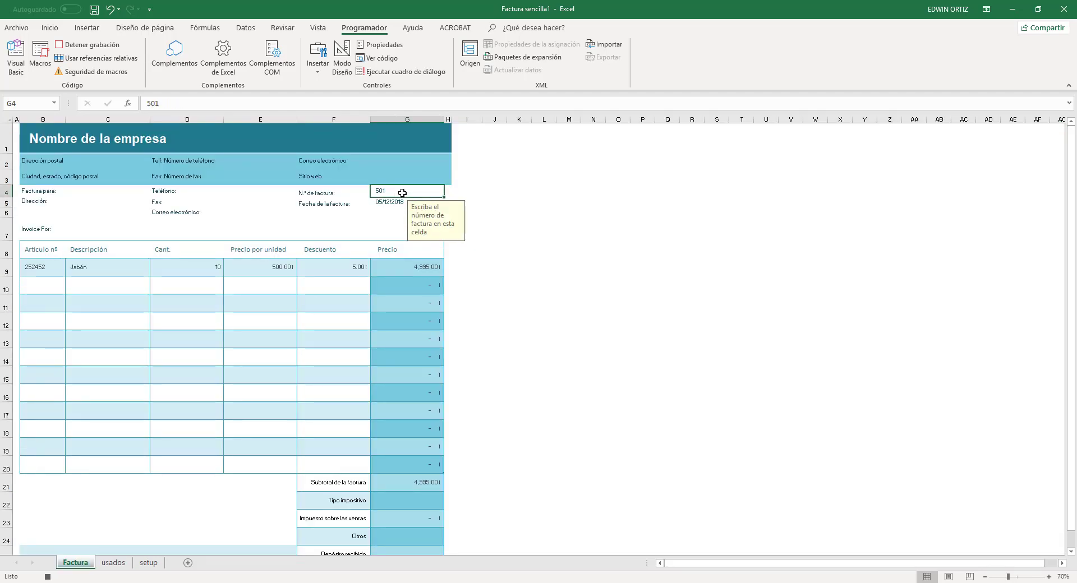
{"action": "key", "text": "ctrl+c"}
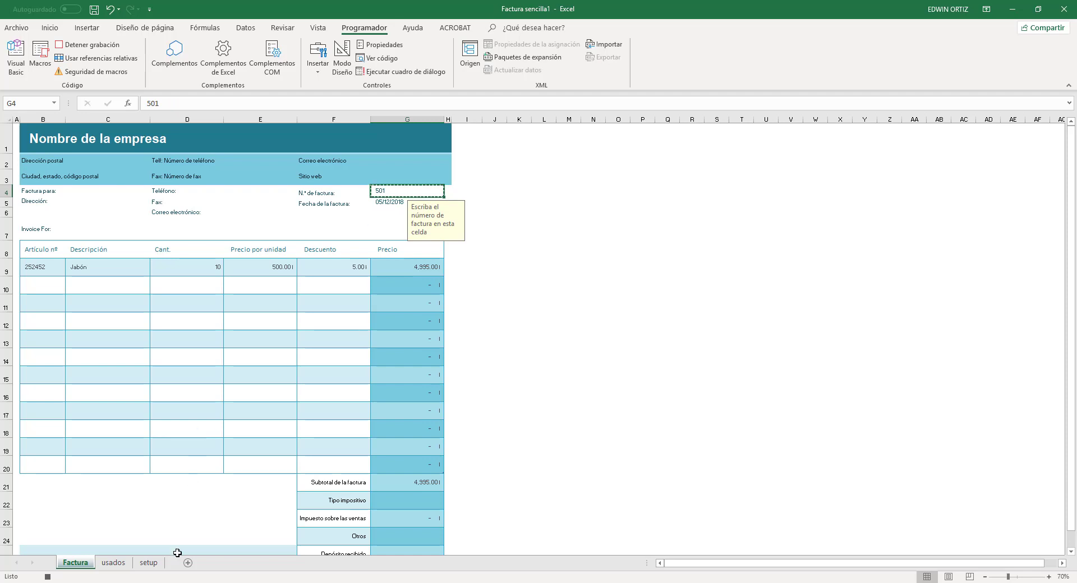
{"action": "left_click", "coordinate": [113, 563]}
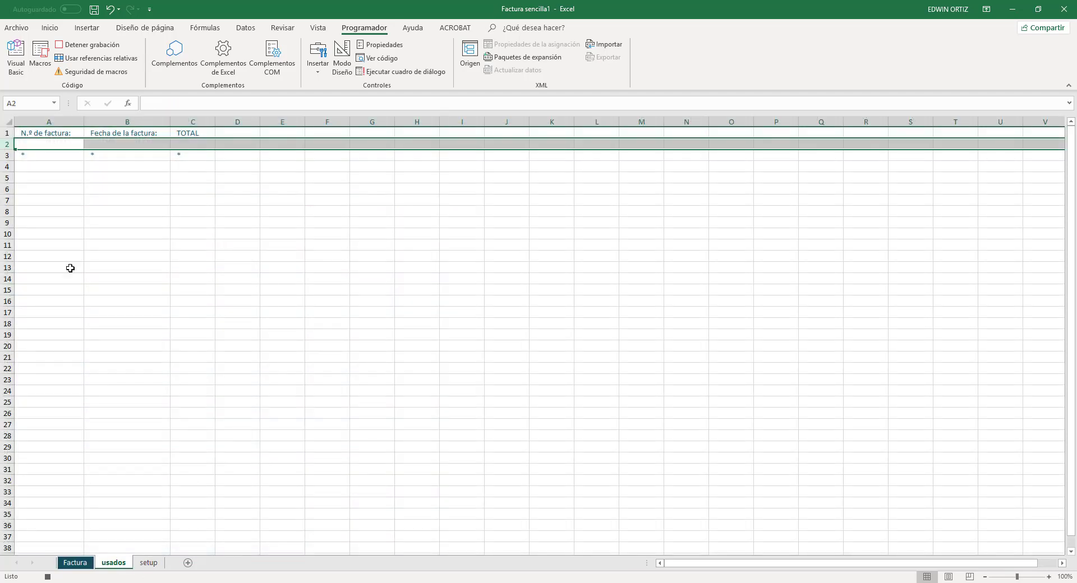
{"action": "left_click", "coordinate": [47, 144]}
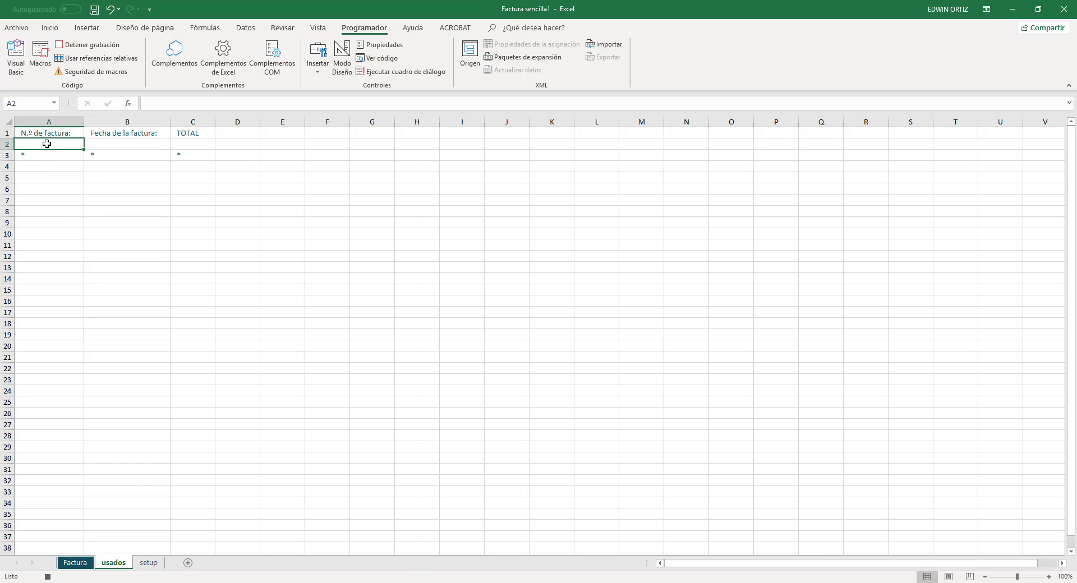
{"action": "right_click", "coordinate": [47, 144]}
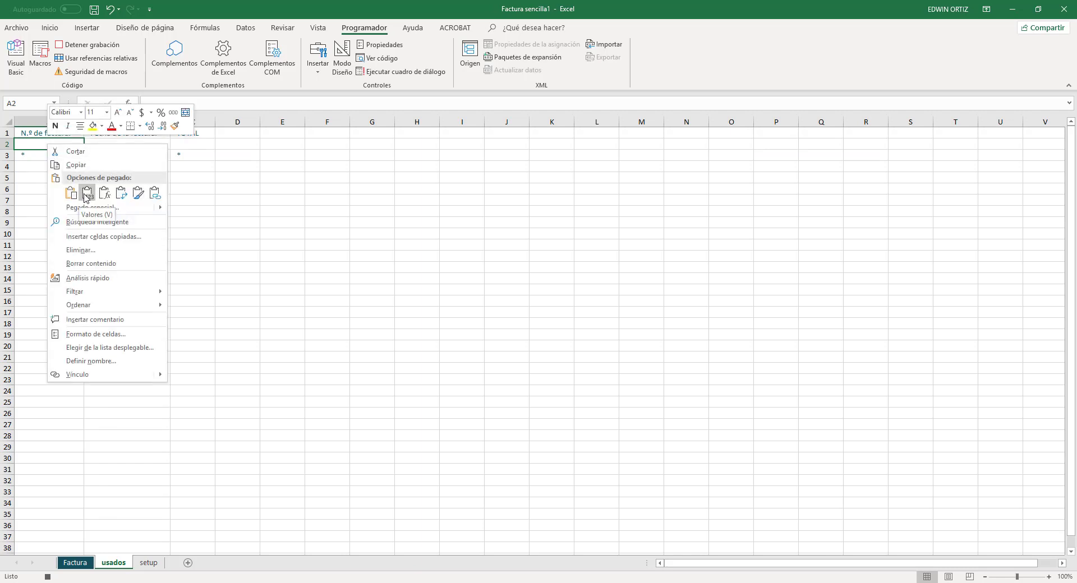
{"action": "left_click", "coordinate": [86, 193]}
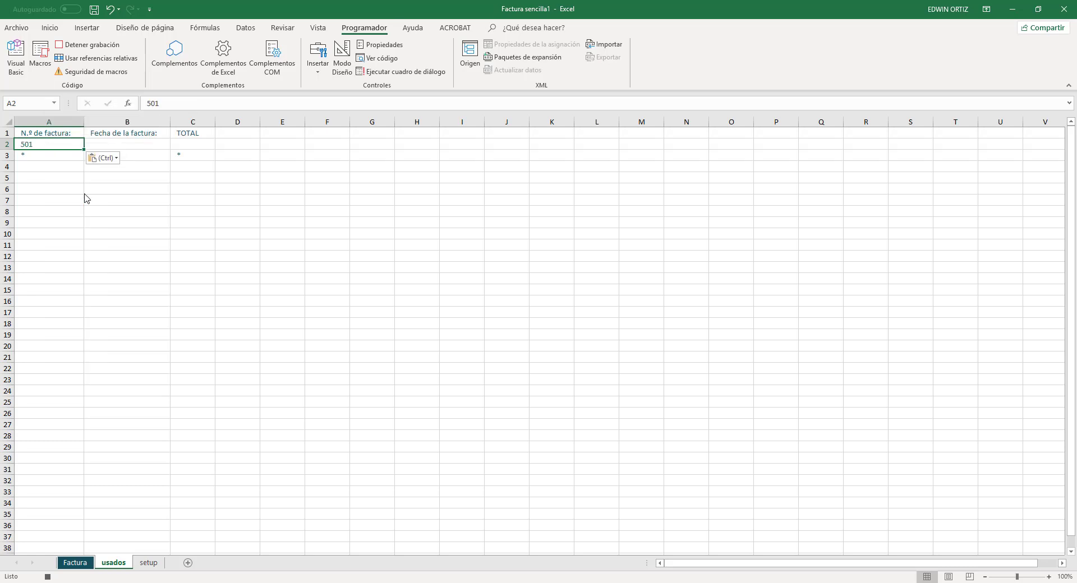
Copy the invoice date from Factura G5 and paste it as a value into usados B2
{"action": "left_click", "coordinate": [73, 564]}
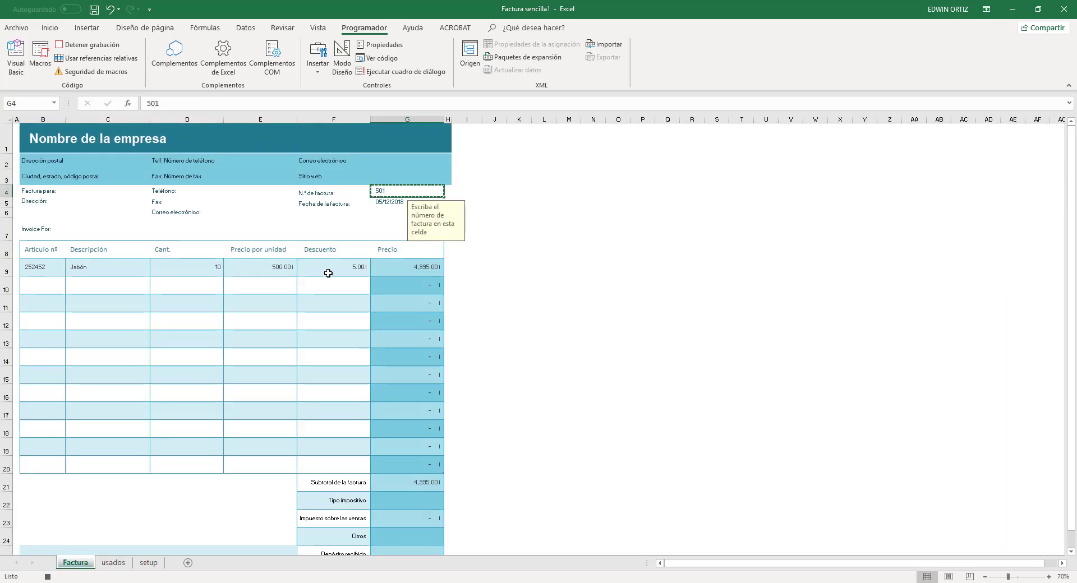
{"action": "left_click", "coordinate": [381, 204]}
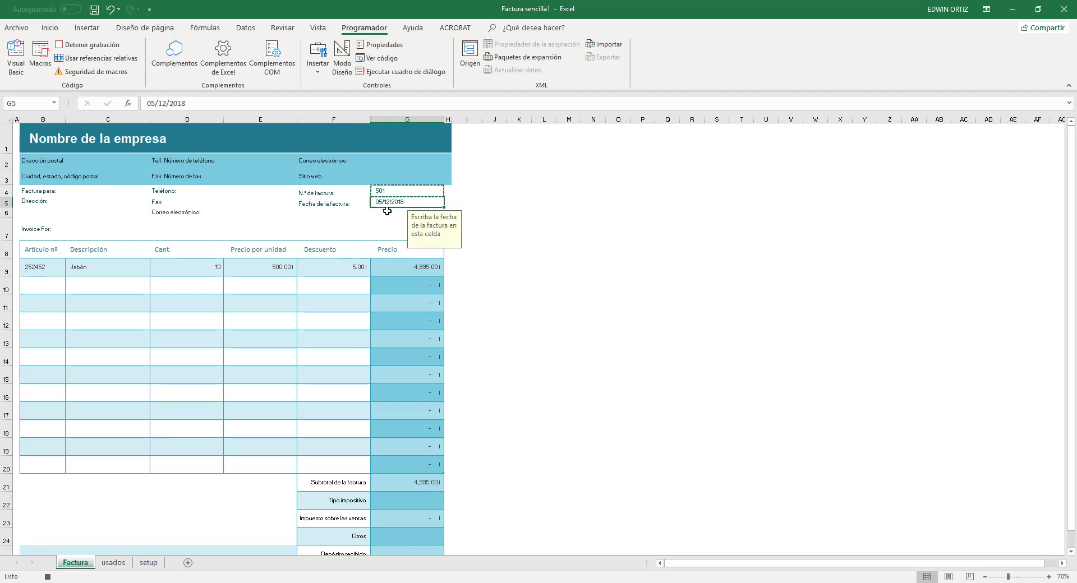
{"action": "key", "text": "ctrl+c"}
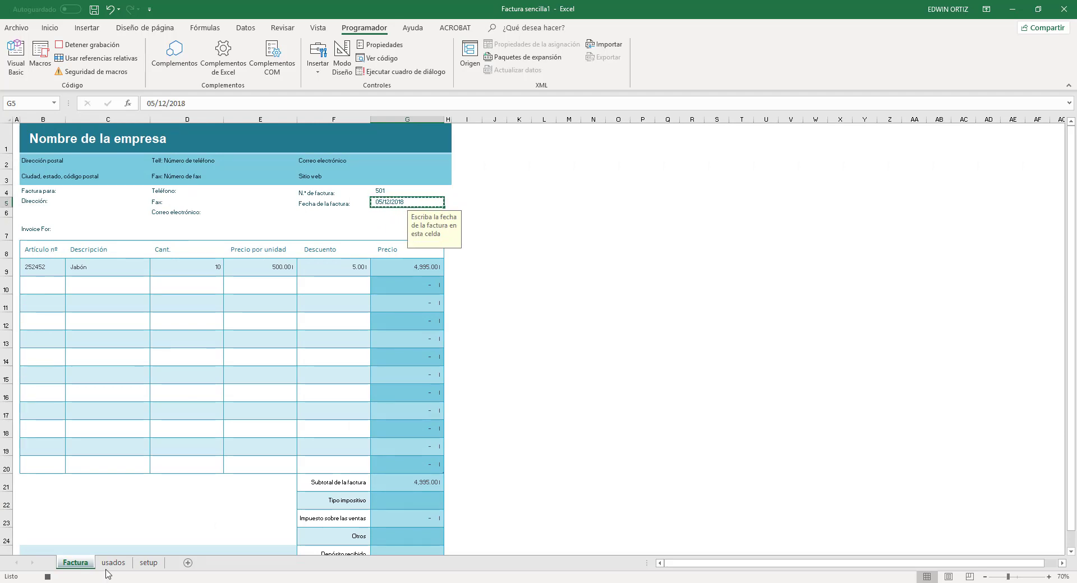
{"action": "left_click", "coordinate": [111, 563]}
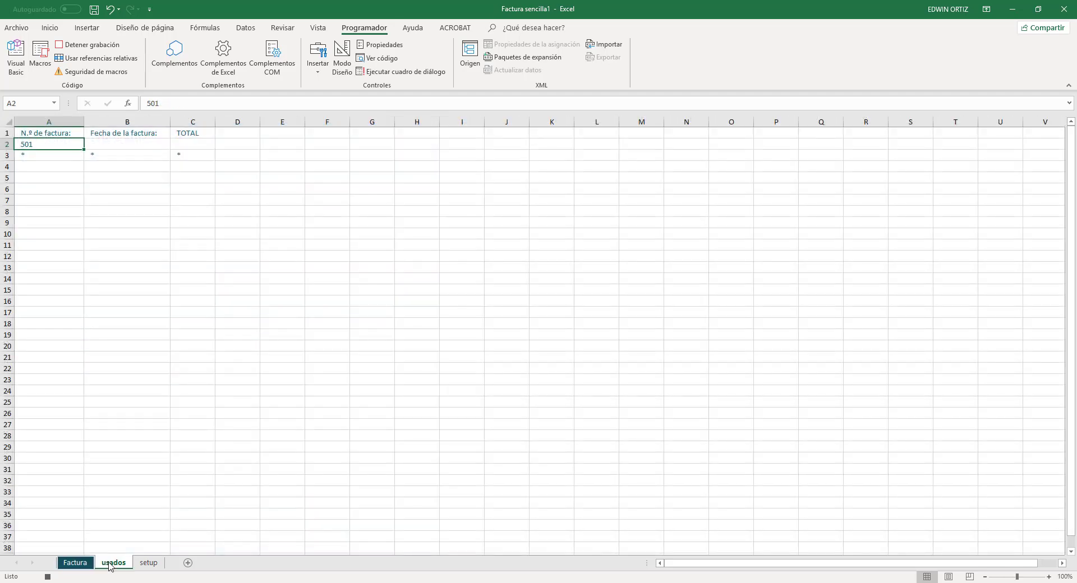
{"action": "left_click", "coordinate": [122, 142]}
{"action": "right_click", "coordinate": [122, 141]}
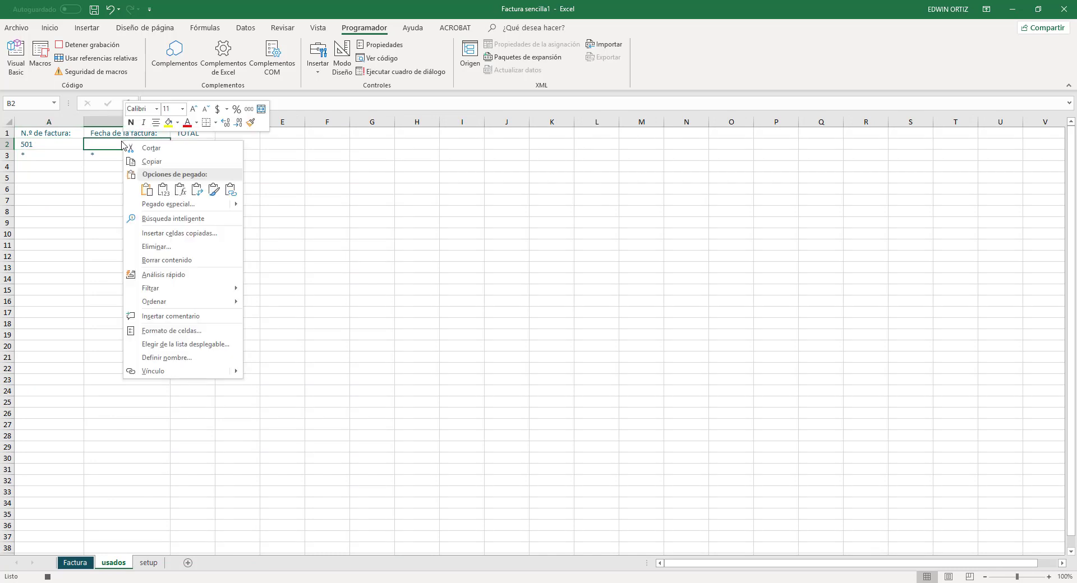
{"action": "left_click", "coordinate": [169, 192]}
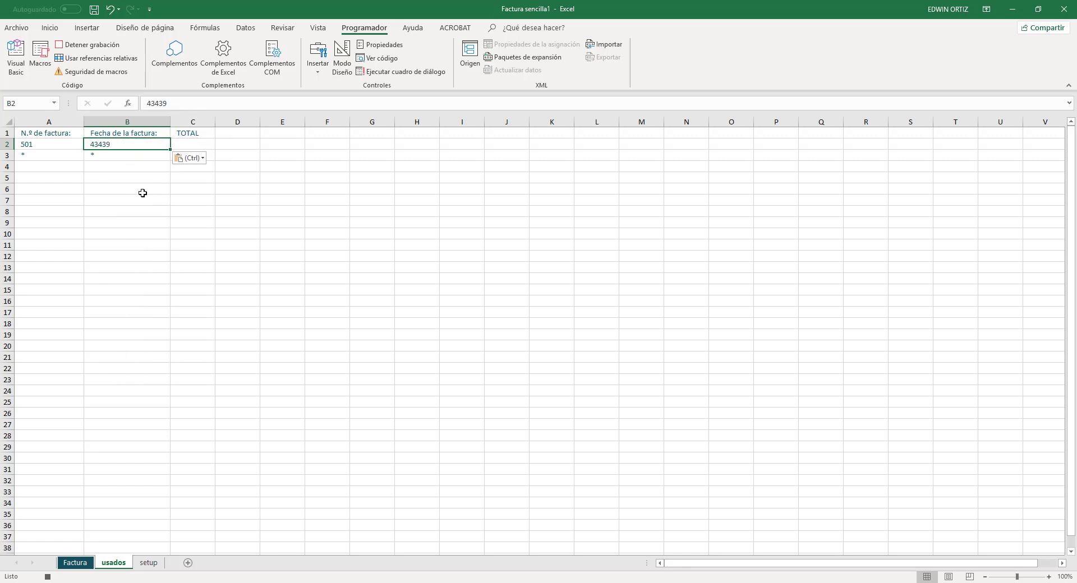
Format cell B2 with the Fecha category so it reads 05/12/2018
{"action": "right_click", "coordinate": [115, 147]}
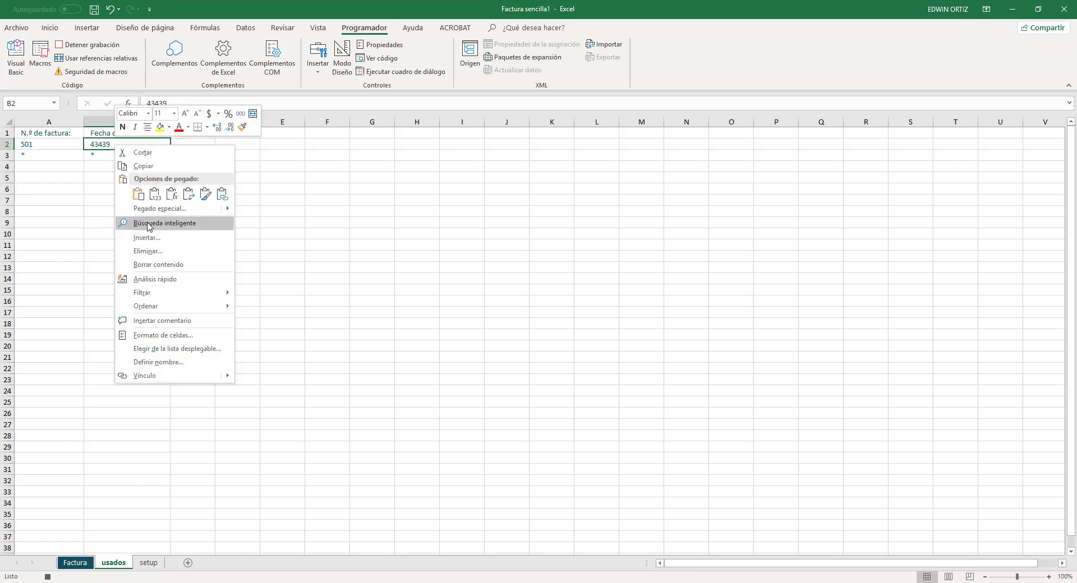
{"action": "left_click", "coordinate": [151, 336]}
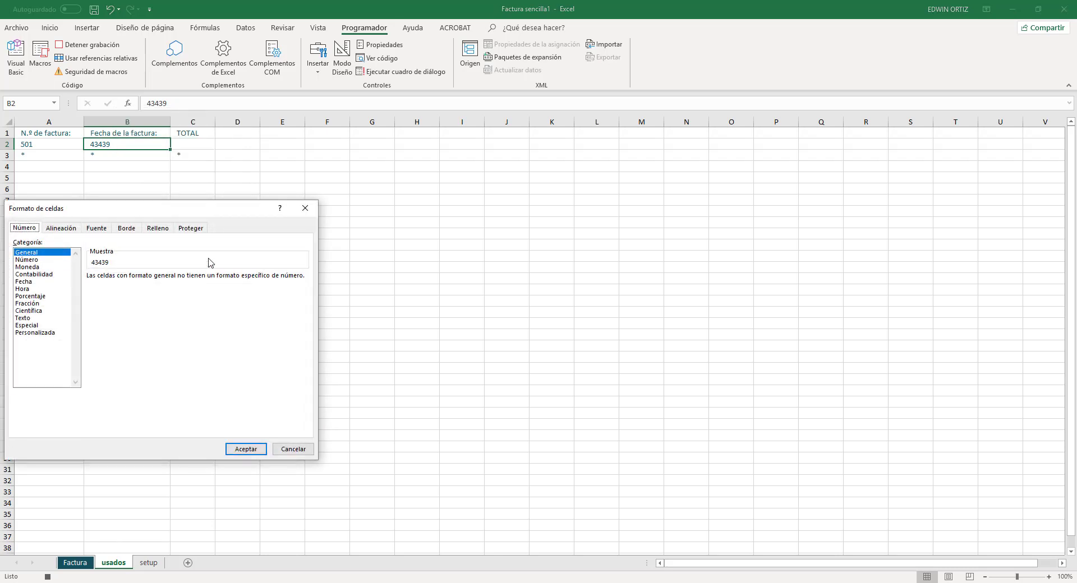
{"action": "left_click", "coordinate": [32, 282]}
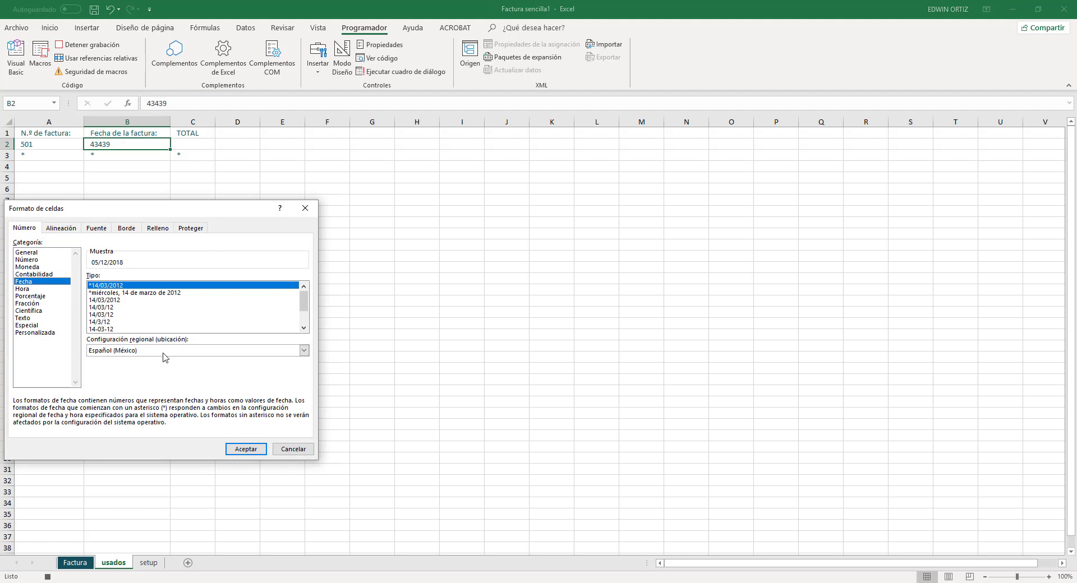
{"action": "left_click", "coordinate": [250, 453]}
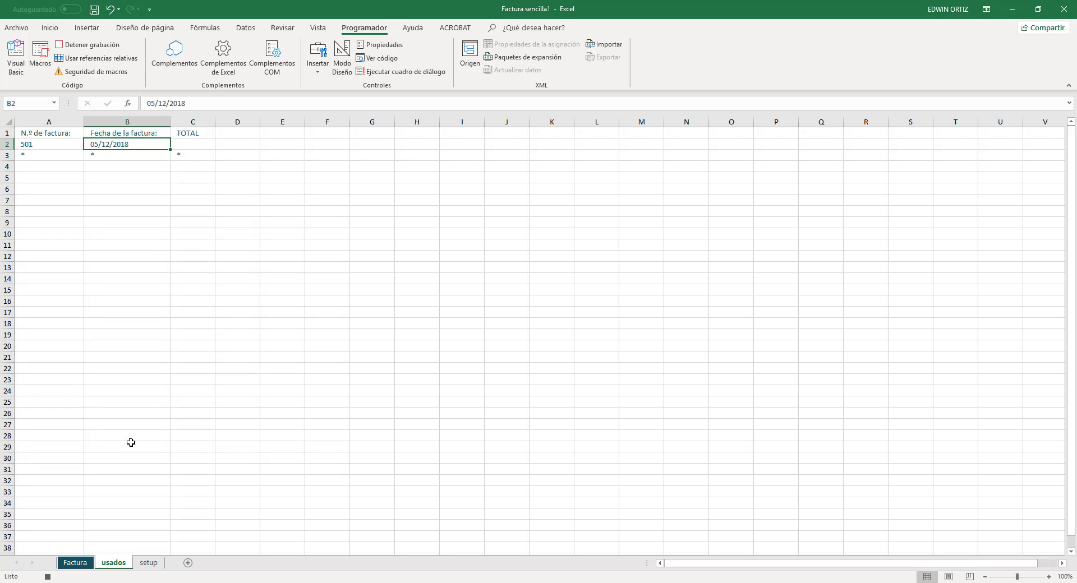
Copy the 4995 total from Factura G26 and paste it as a value into usados C2
{"action": "left_click", "coordinate": [74, 563]}
{"action": "scroll", "coordinate": [404, 314], "scroll_direction": "down", "scroll_amount": 2}
{"action": "scroll", "coordinate": [404, 337], "scroll_direction": "down", "scroll_amount": 3}
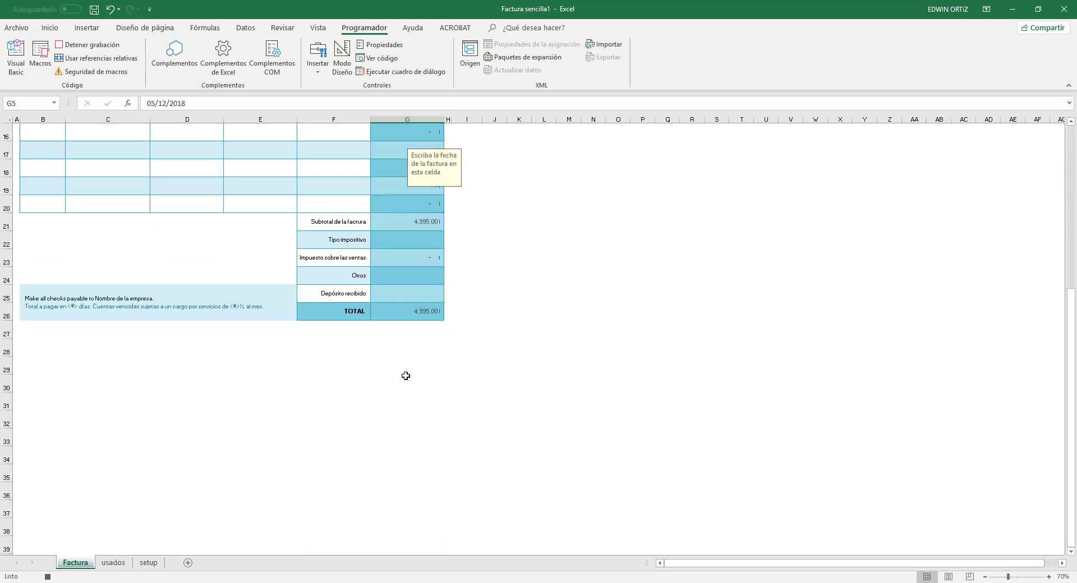
{"action": "left_click", "coordinate": [418, 313]}
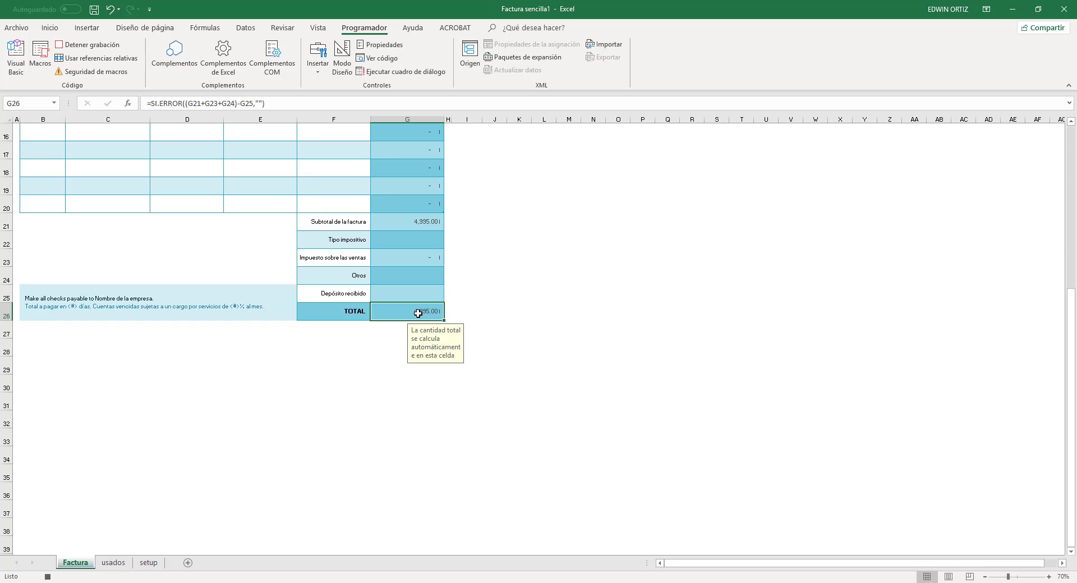
{"action": "key", "text": "ctrl+c"}
{"action": "left_click", "coordinate": [110, 563]}
{"action": "left_click", "coordinate": [190, 147]}
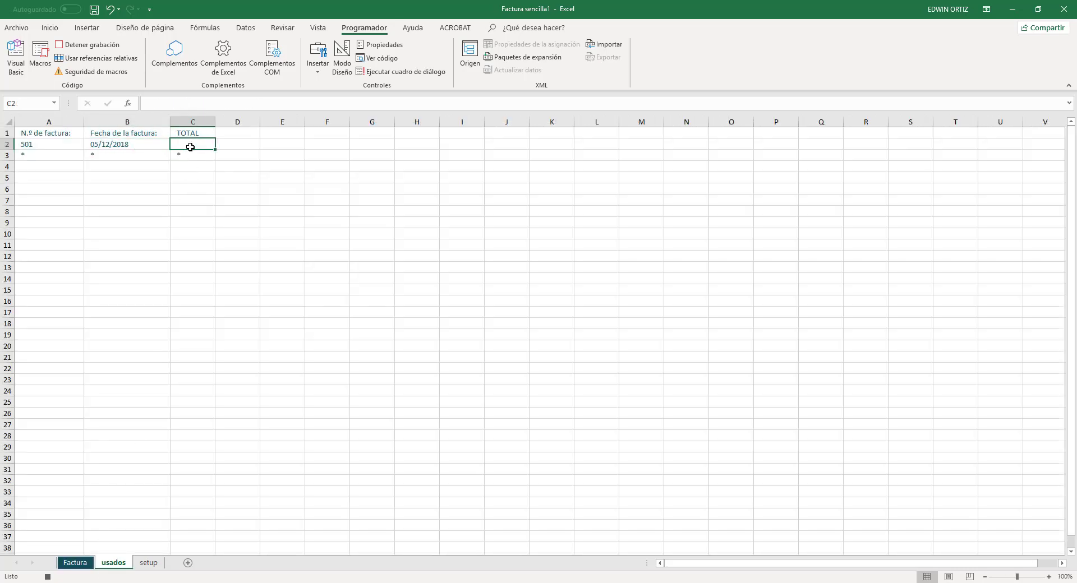
{"action": "right_click", "coordinate": [191, 147]}
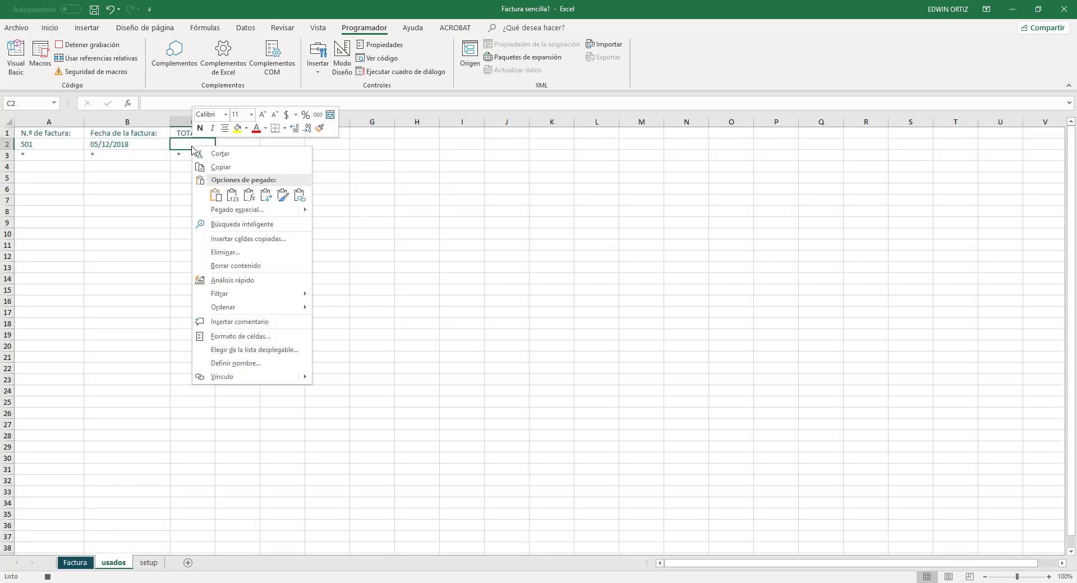
{"action": "left_click", "coordinate": [232, 196]}
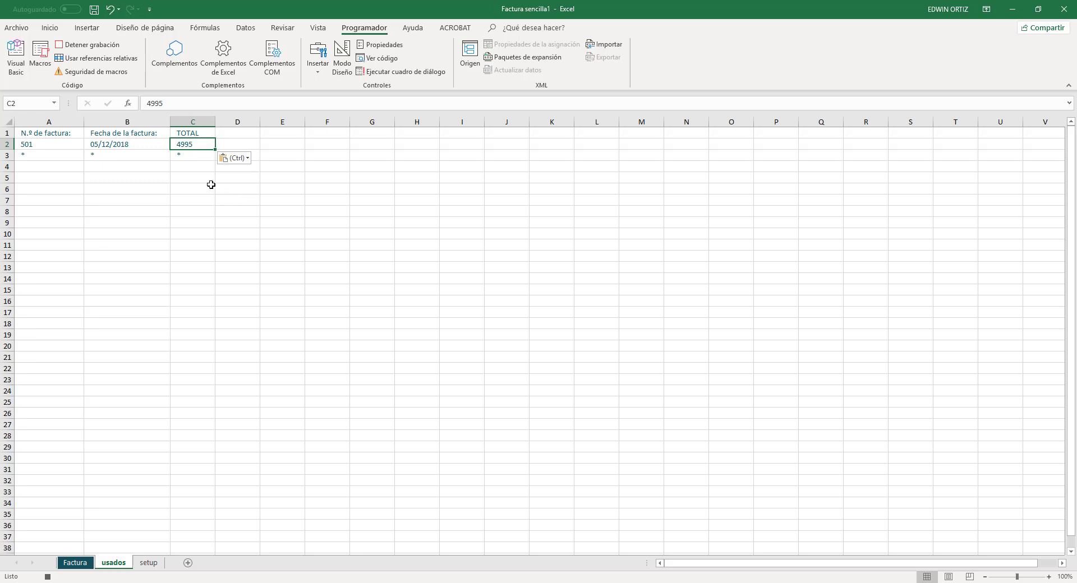
Select G4 on Factura, stop the macro recording, and check the logged row on usados
{"action": "left_click", "coordinate": [72, 564]}
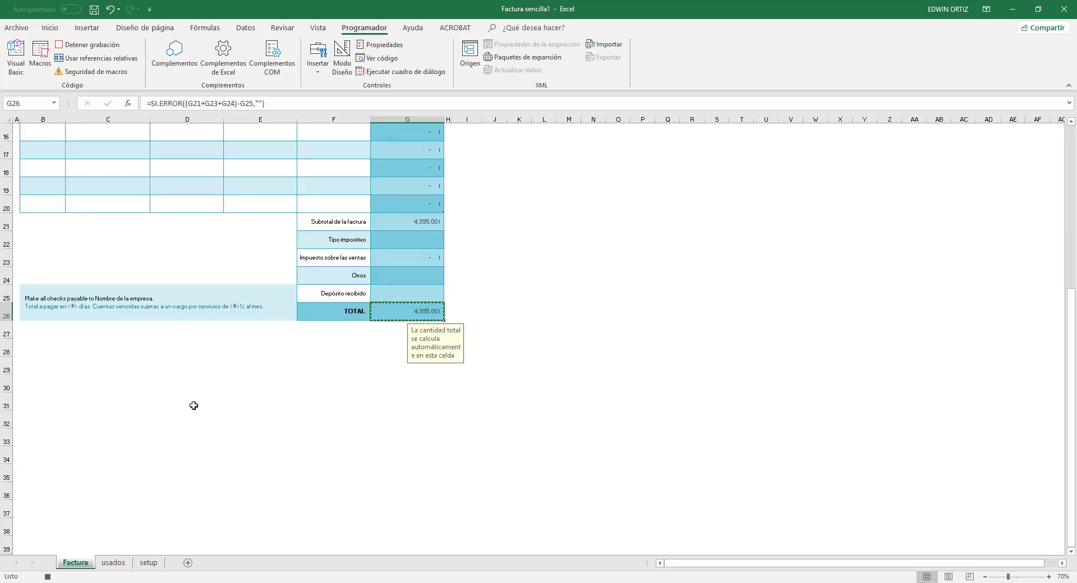
{"action": "scroll", "coordinate": [193, 401], "scroll_direction": "up", "scroll_amount": 5}
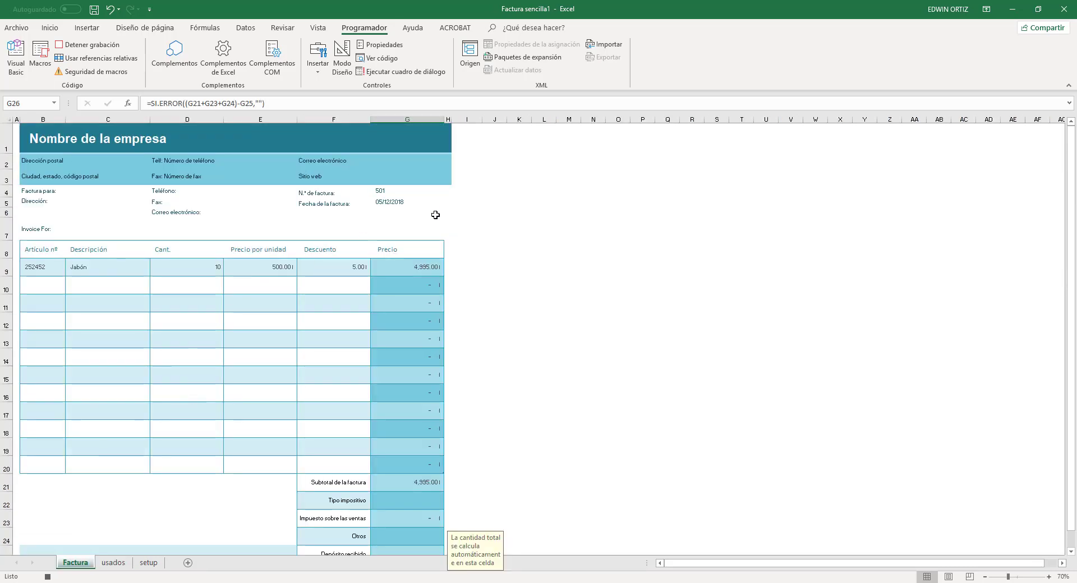
{"action": "left_click", "coordinate": [427, 192]}
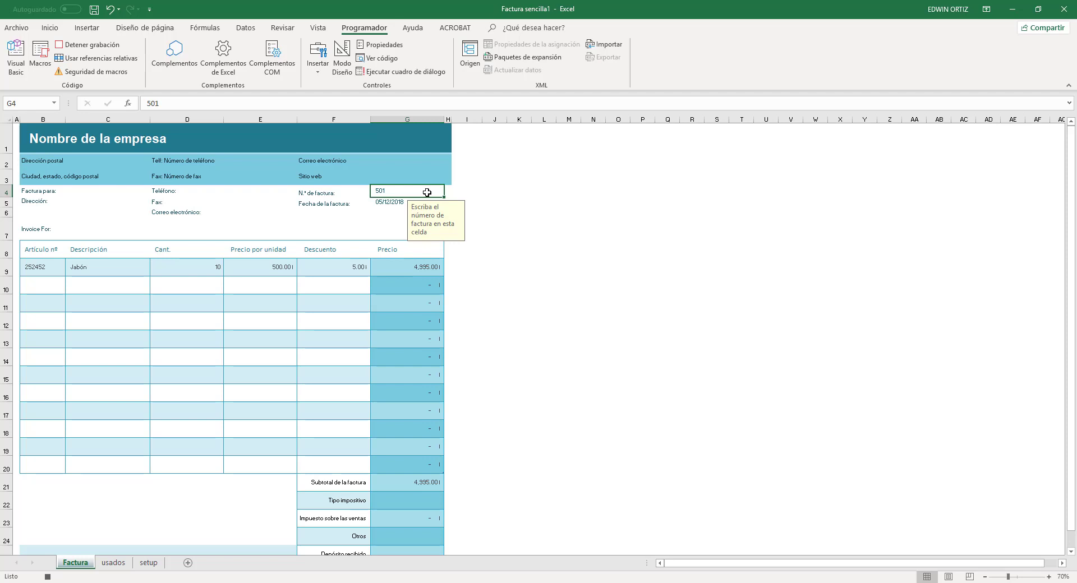
{"action": "left_click", "coordinate": [119, 49]}
{"action": "left_click", "coordinate": [112, 564]}
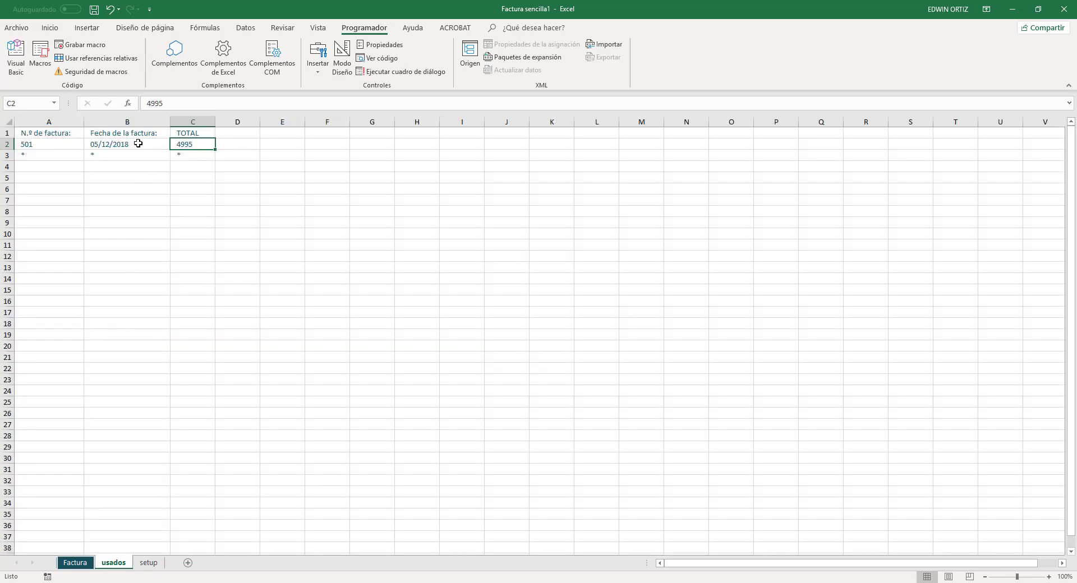
{"action": "left_click", "coordinate": [82, 566]}
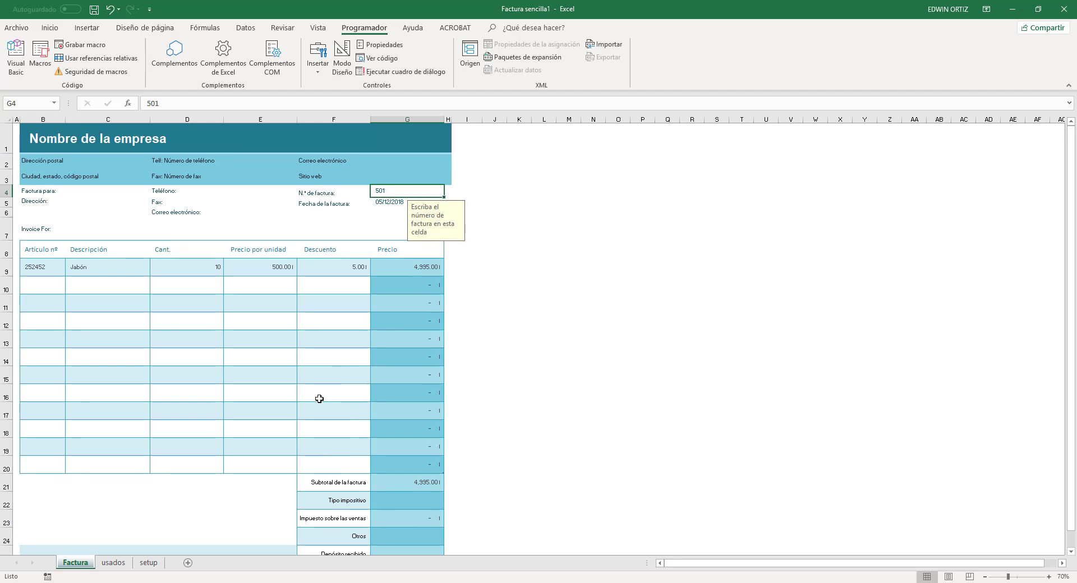
Open Módulo1's grabar_registros_fact code in the VBA editor and snap Excel to the right half
{"action": "left_click", "coordinate": [16, 54]}
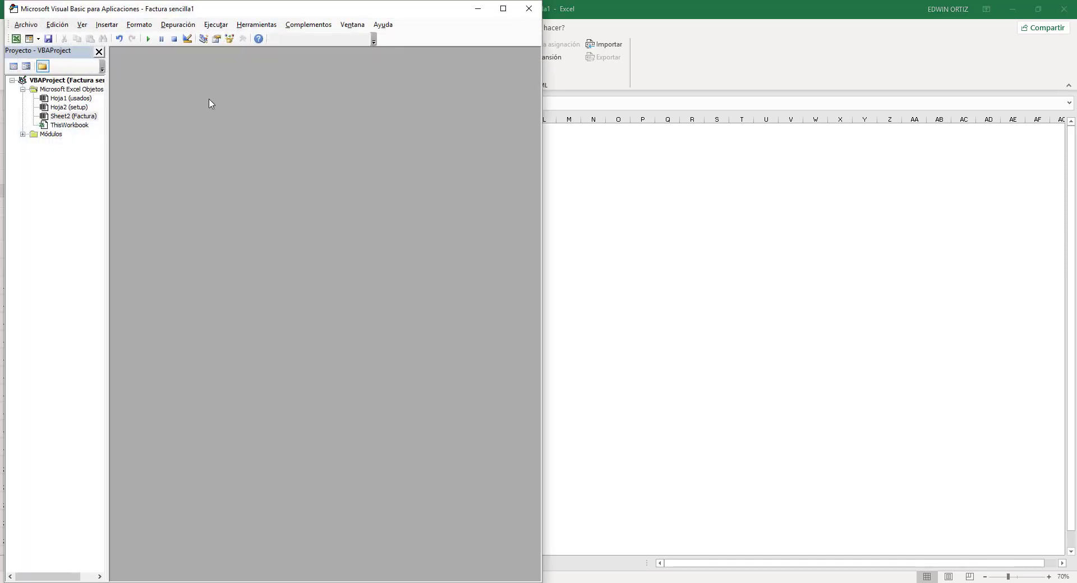
{"action": "left_click", "coordinate": [23, 135]}
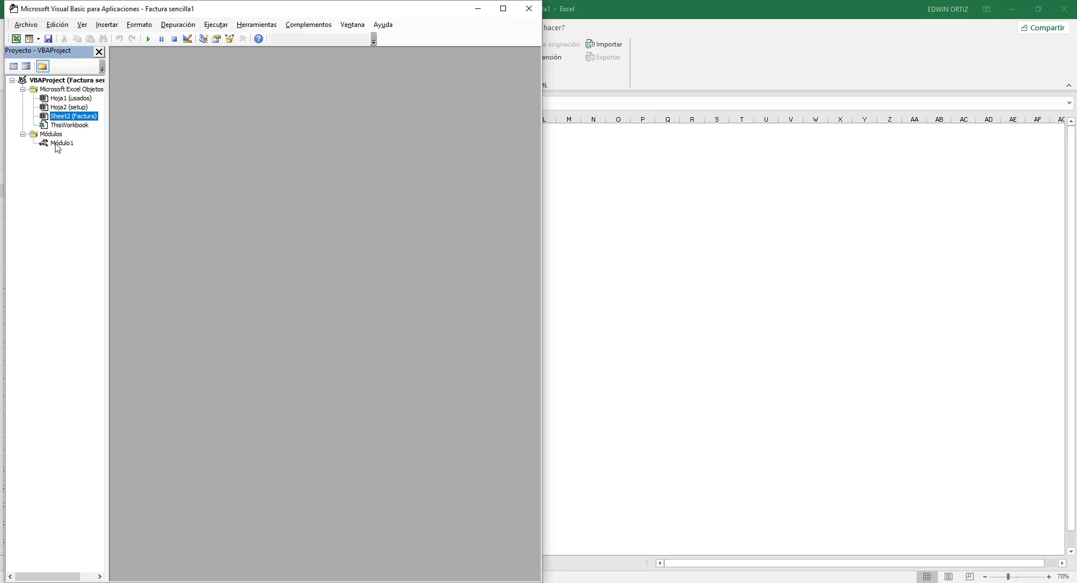
{"action": "double_click", "coordinate": [56, 144]}
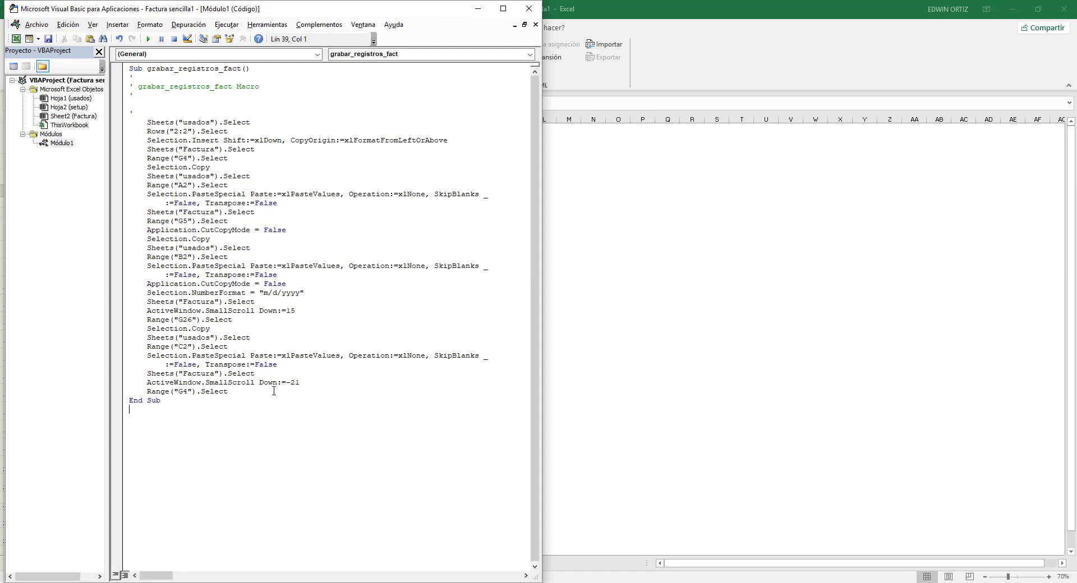
{"action": "left_click_drag", "start_coordinate": [609, 1], "coordinate": [1073, 248]}
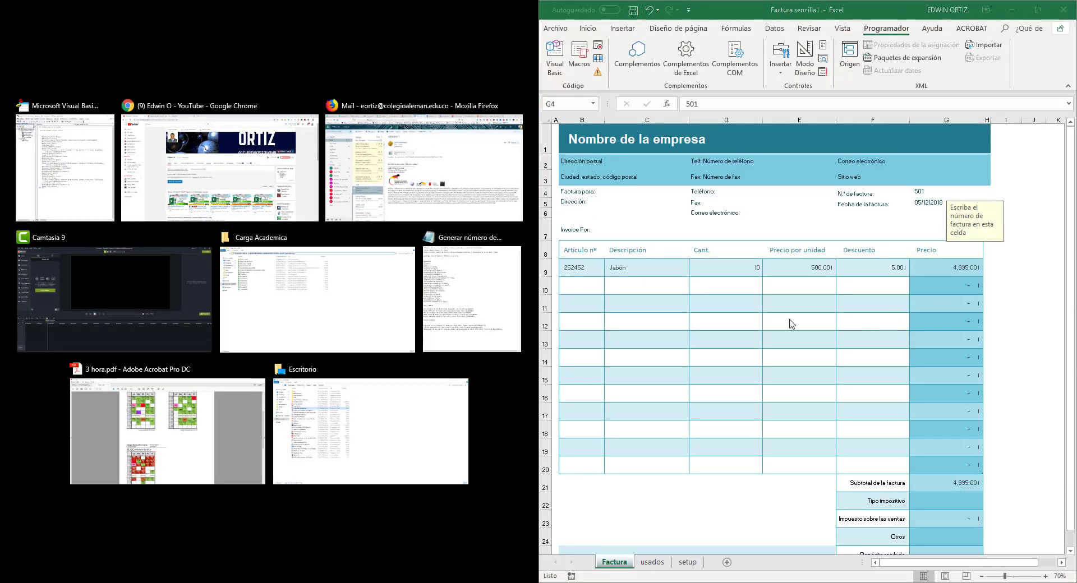
Snap the VBA editor to the left half and look over the usados, setup and Factura sheets
{"action": "left_click", "coordinate": [88, 176]}
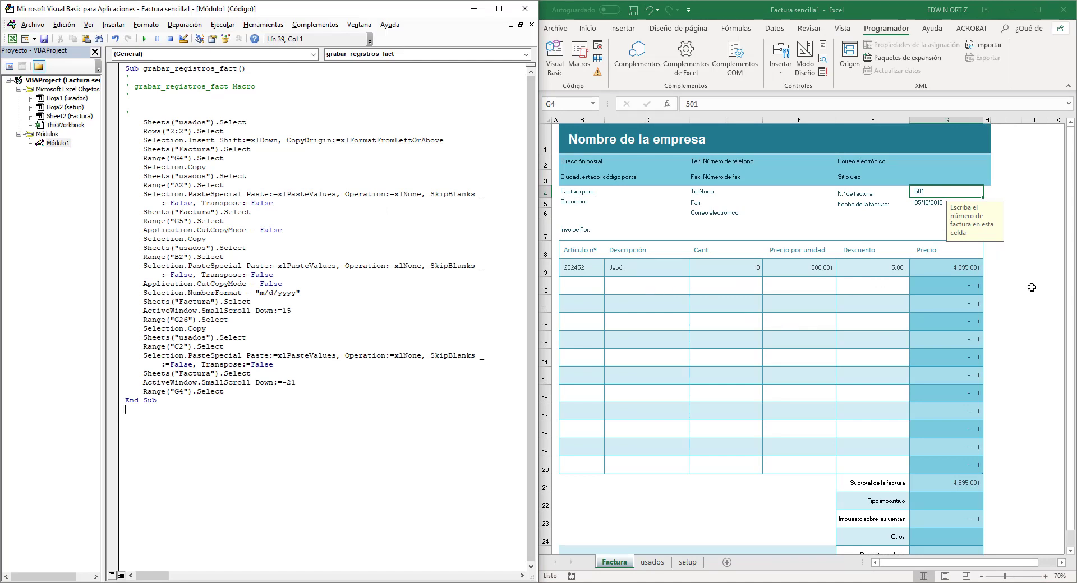
{"action": "left_click", "coordinate": [658, 567]}
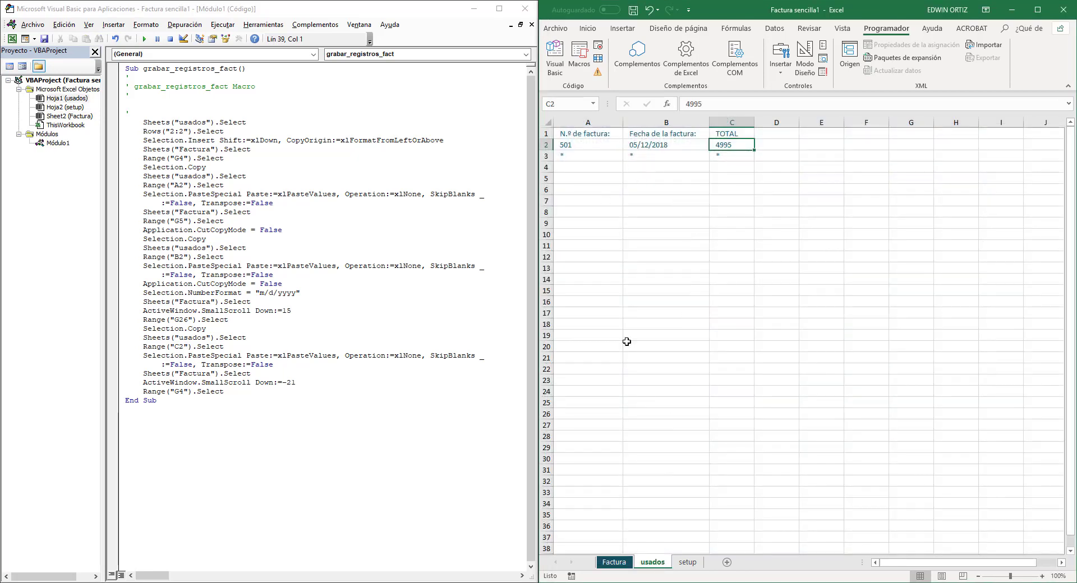
{"action": "left_click", "coordinate": [688, 563]}
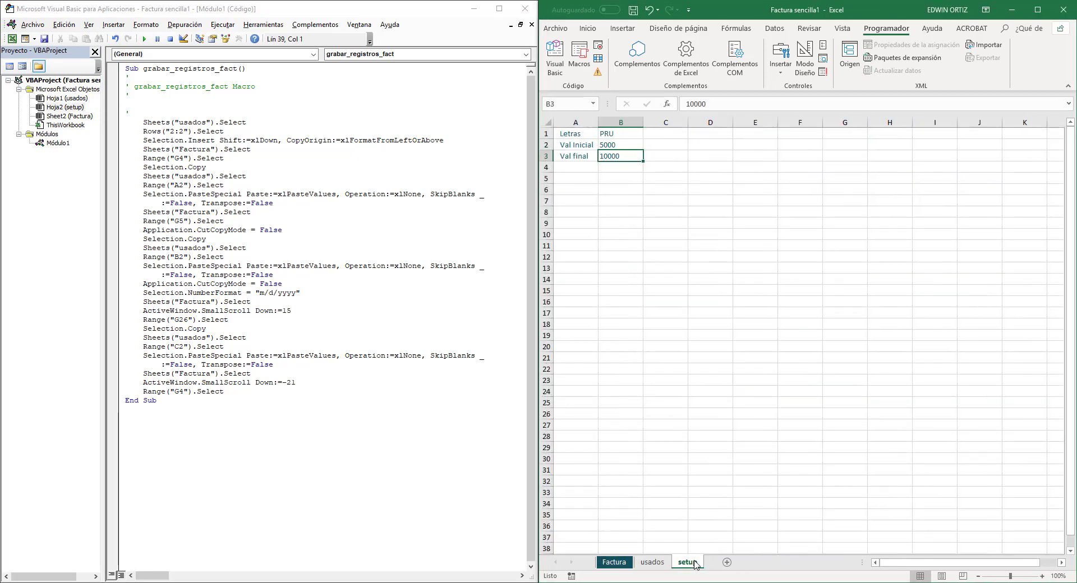
{"action": "left_click", "coordinate": [622, 565]}
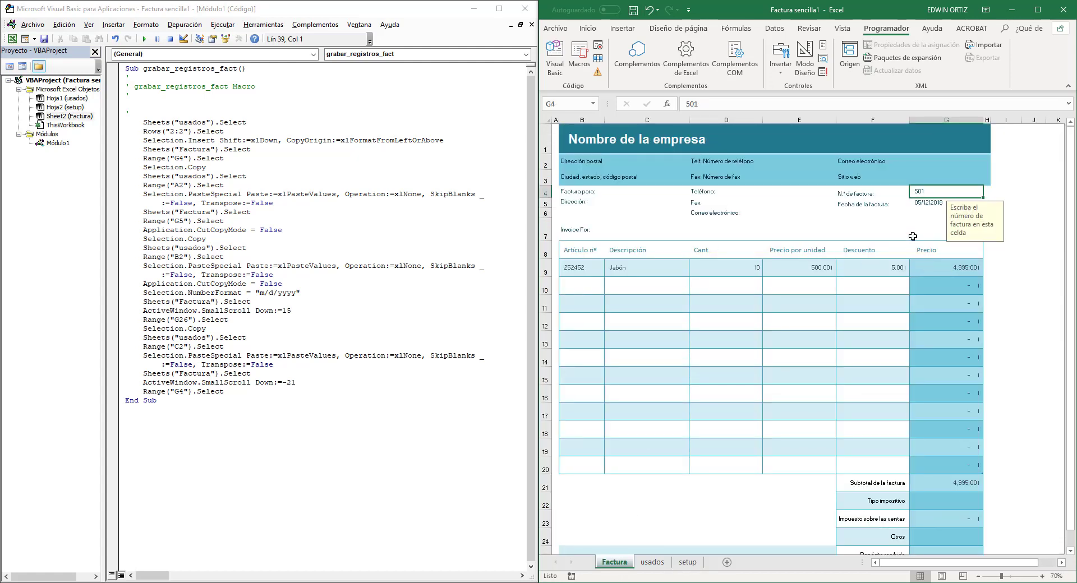
{"action": "left_click", "coordinate": [652, 563]}
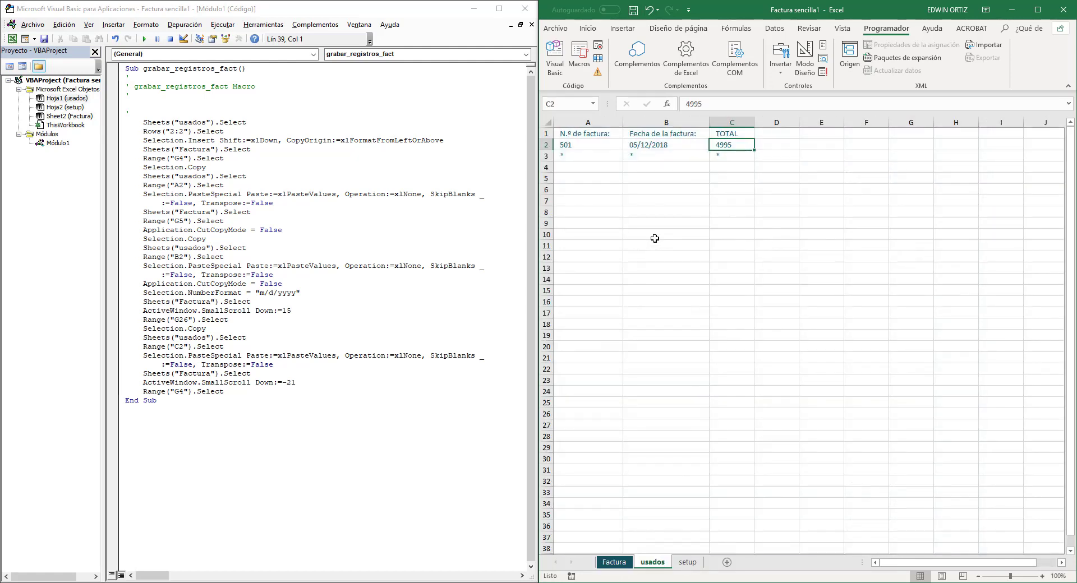
Change usados cell A2 from 501 to 5000, then return to the Factura invoice
{"action": "left_click", "coordinate": [593, 143]}
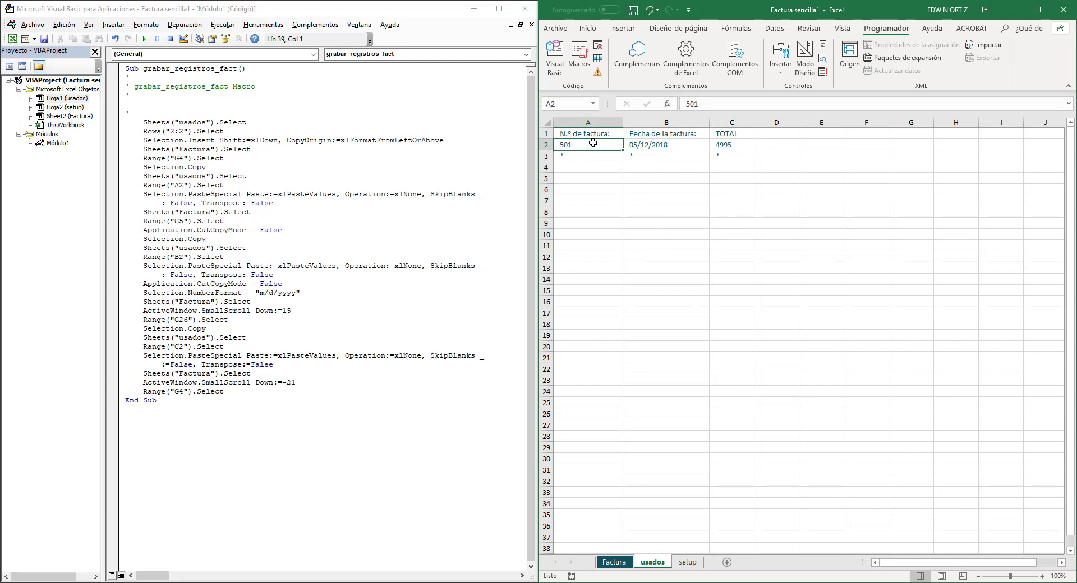
{"action": "type", "text": "5000"}
{"action": "key", "text": "Return"}
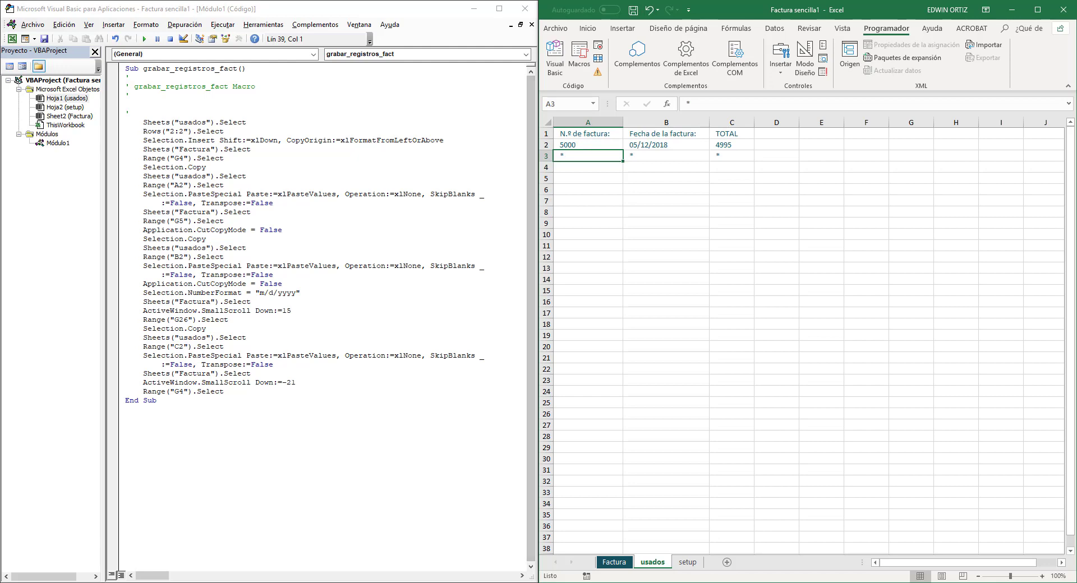
{"action": "left_click", "coordinate": [611, 564]}
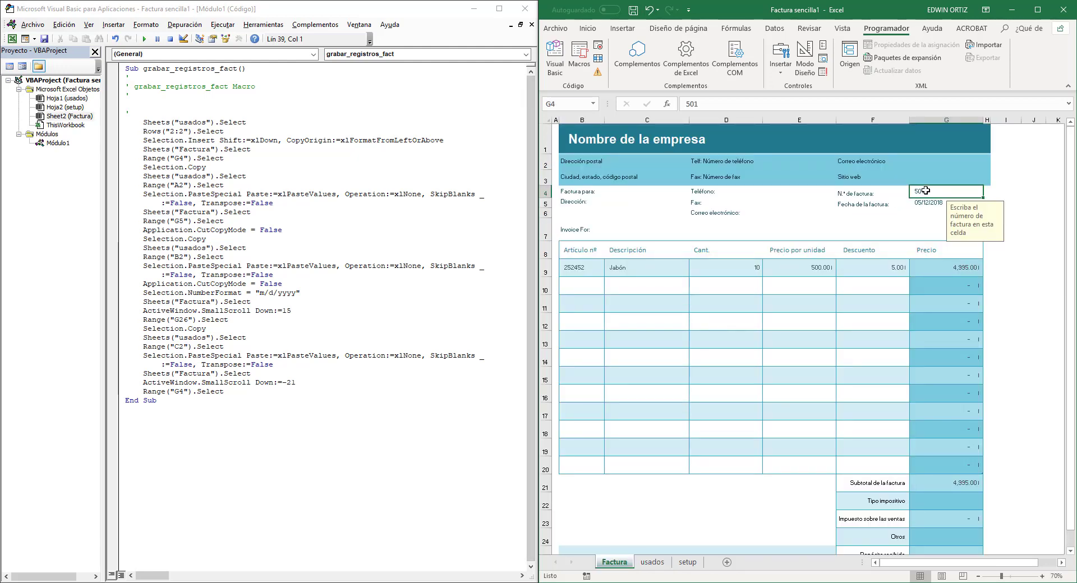
Clear invoice number cell G4 on Factura, check that usados row 2 holds 5000, then return
{"action": "key", "text": "Delete"}
{"action": "left_click", "coordinate": [652, 563]}
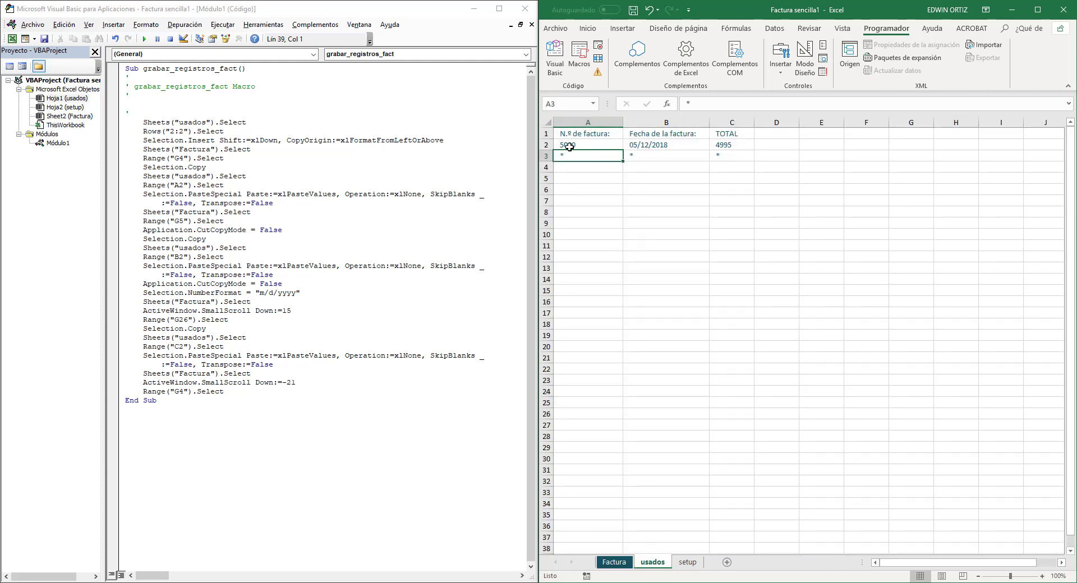
{"action": "left_click", "coordinate": [570, 147]}
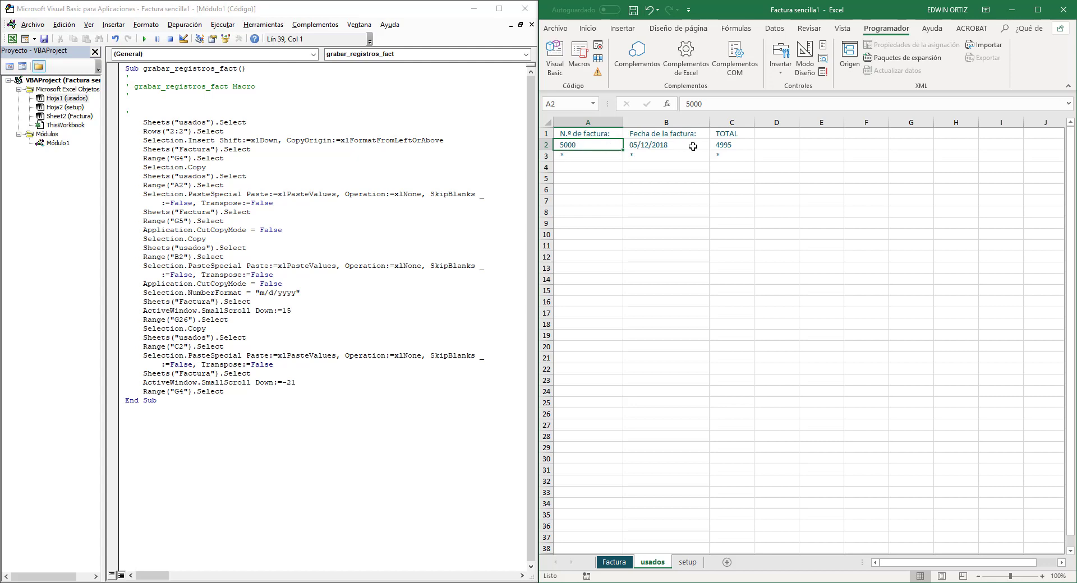
{"action": "left_click", "coordinate": [546, 144]}
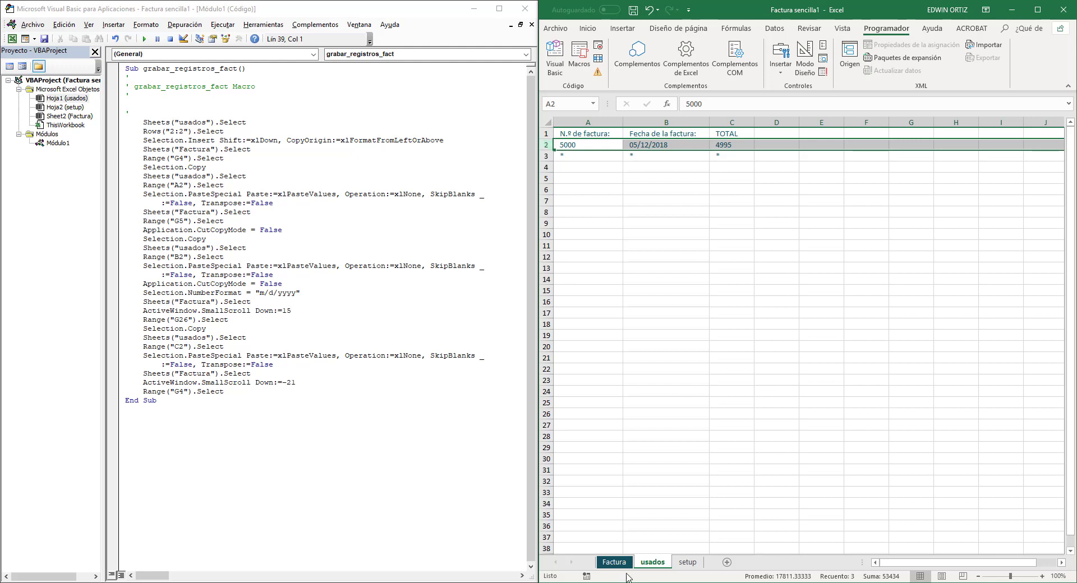
{"action": "left_click", "coordinate": [612, 562]}
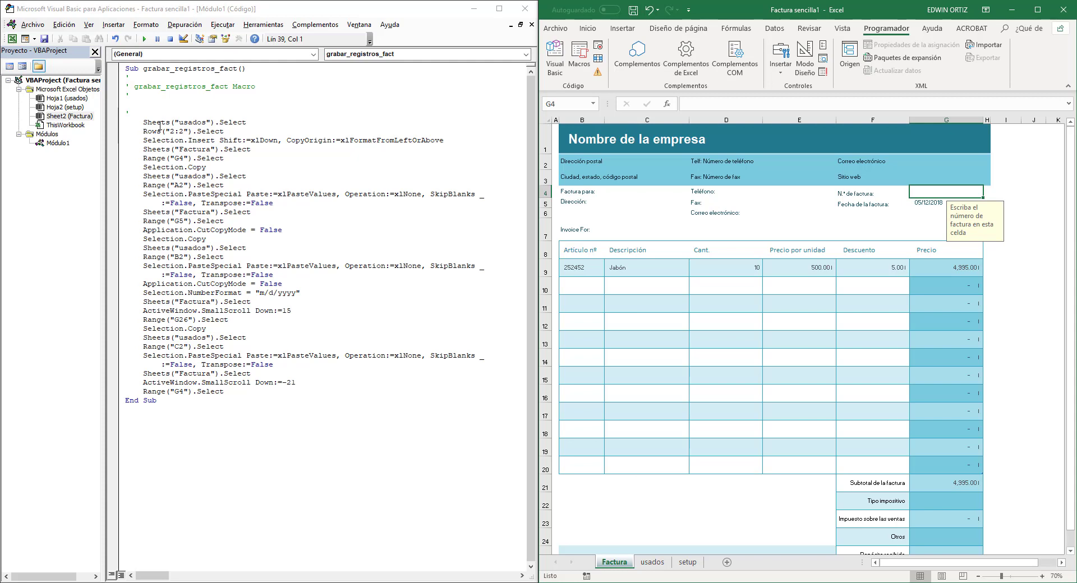
Add blank lines after the macro's header comment and type 'Dim letras' on a new line
{"action": "left_click", "coordinate": [282, 89]}
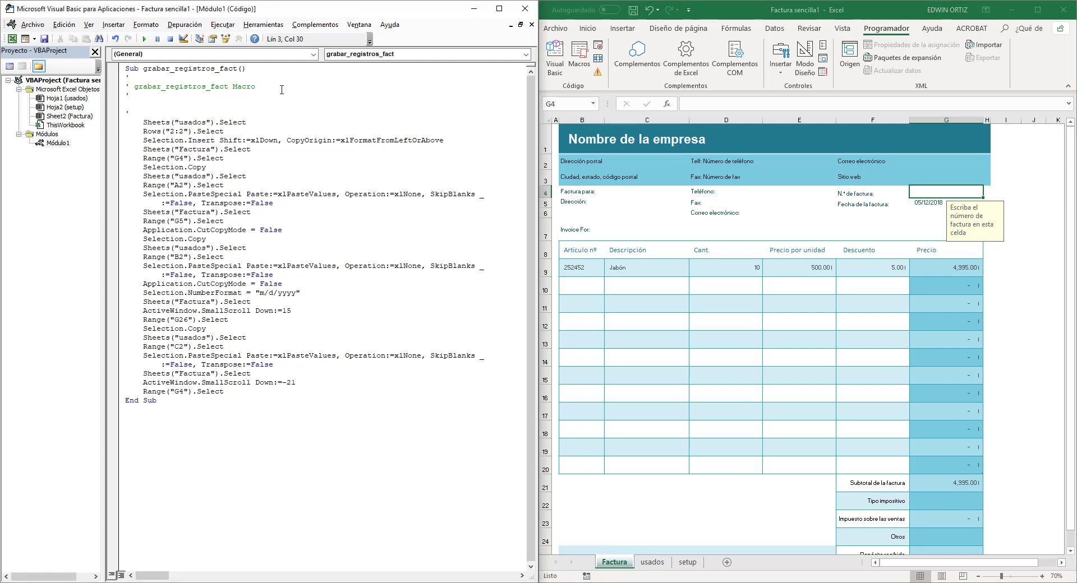
{"action": "key", "text": "Return"}
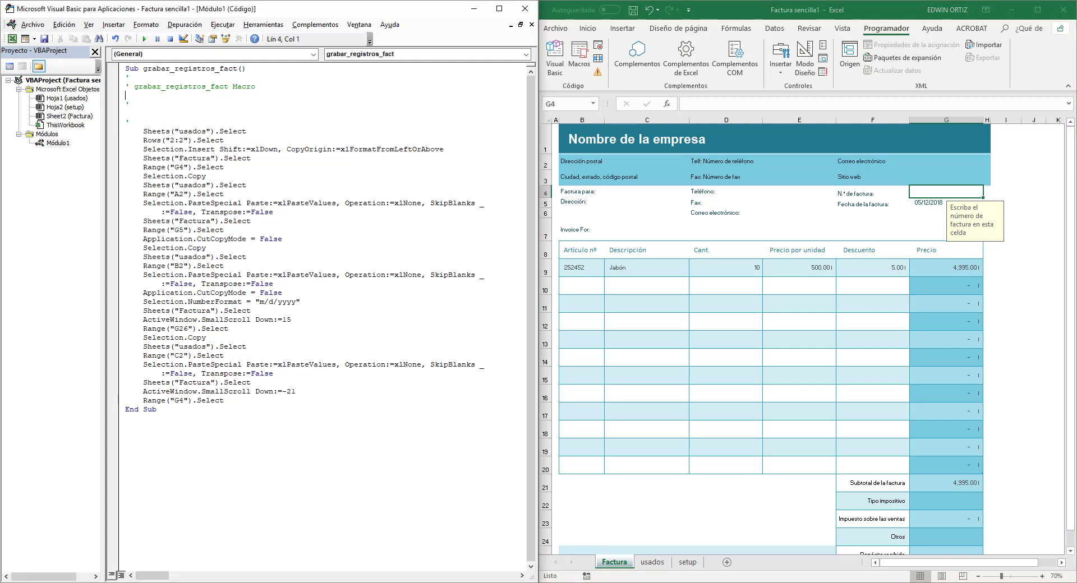
{"action": "key", "text": "Delete"}
{"action": "key", "text": "Delete"}
{"action": "key", "text": "Delete"}
{"action": "key", "text": "Delete"}
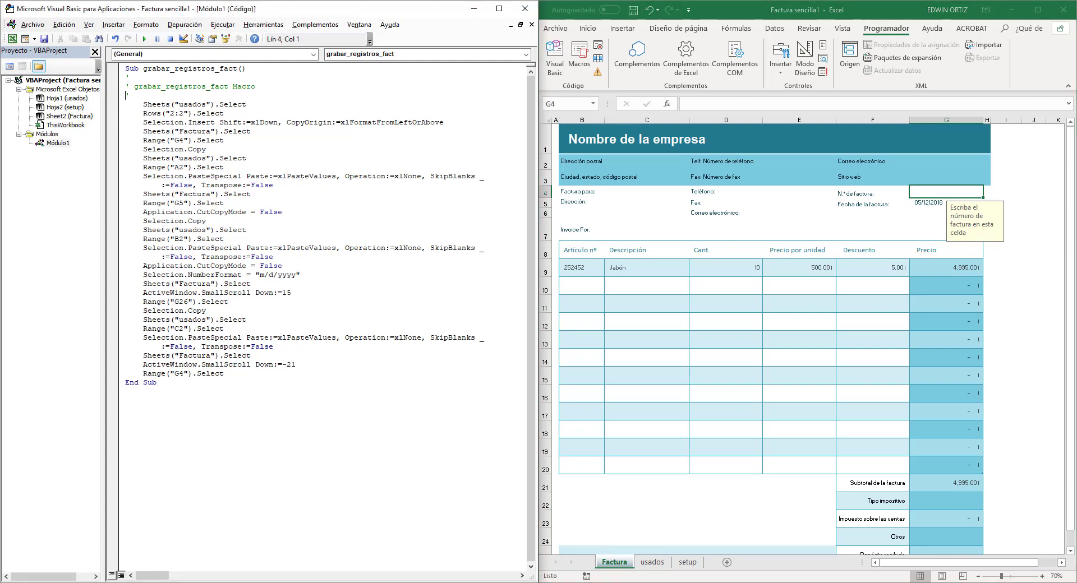
{"action": "key", "text": "Return"}
{"action": "key", "text": "Return"}
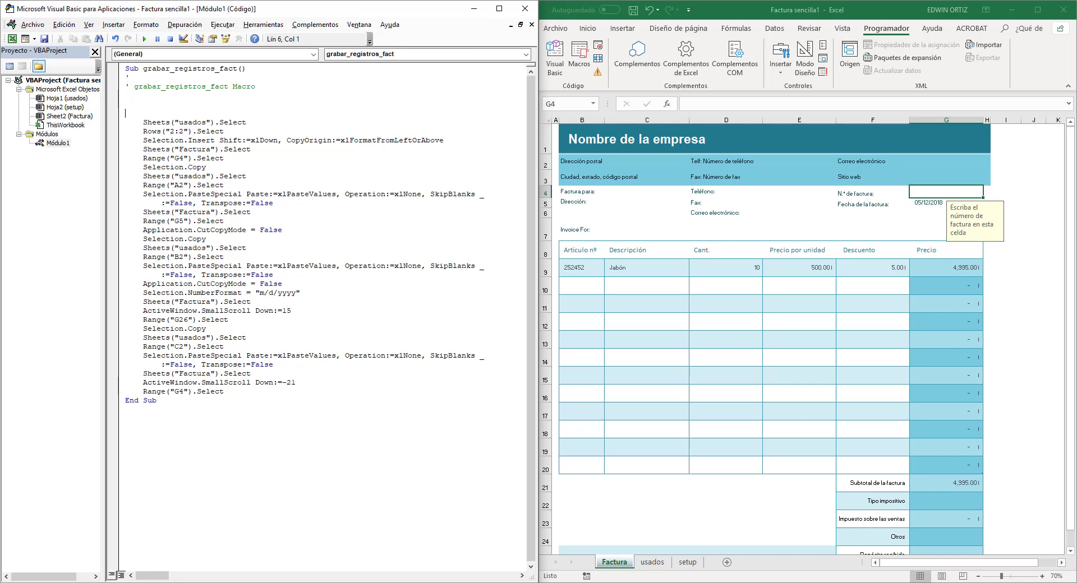
{"action": "key", "text": "Return"}
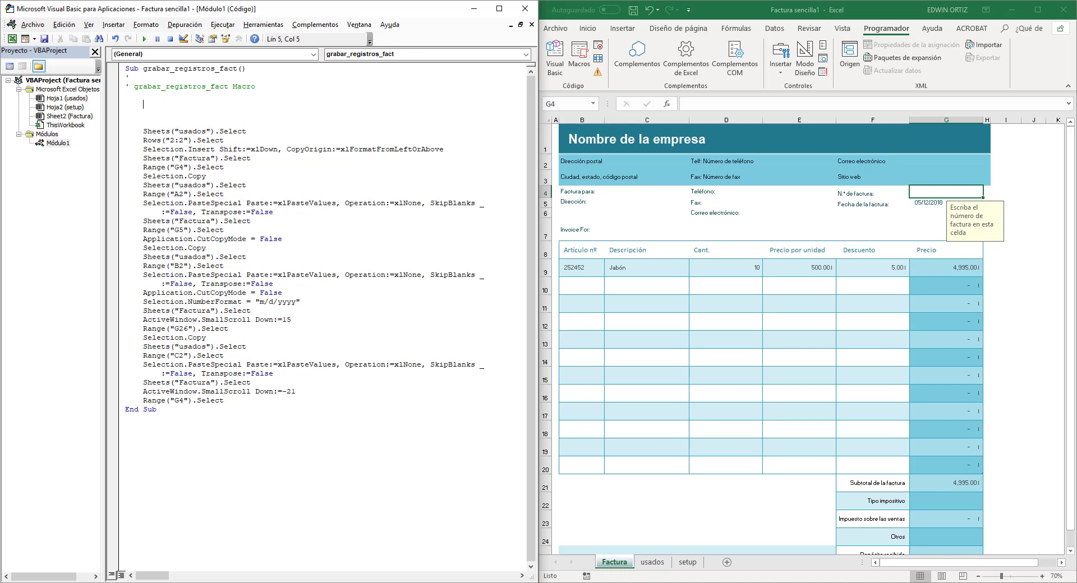
{"action": "type", "text": "Dim "}
{"action": "type", "text": "letras"}
Check the values on Excel's setup sheet, then return to the Factura invoice
{"action": "left_click", "coordinate": [694, 565]}
{"action": "left_click", "coordinate": [694, 565]}
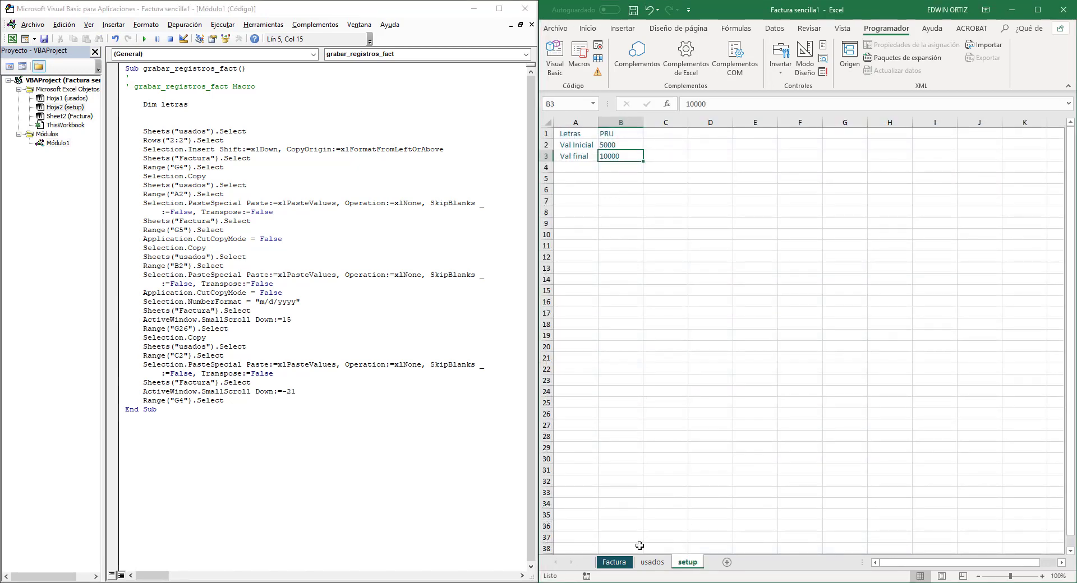
{"action": "left_click", "coordinate": [623, 562]}
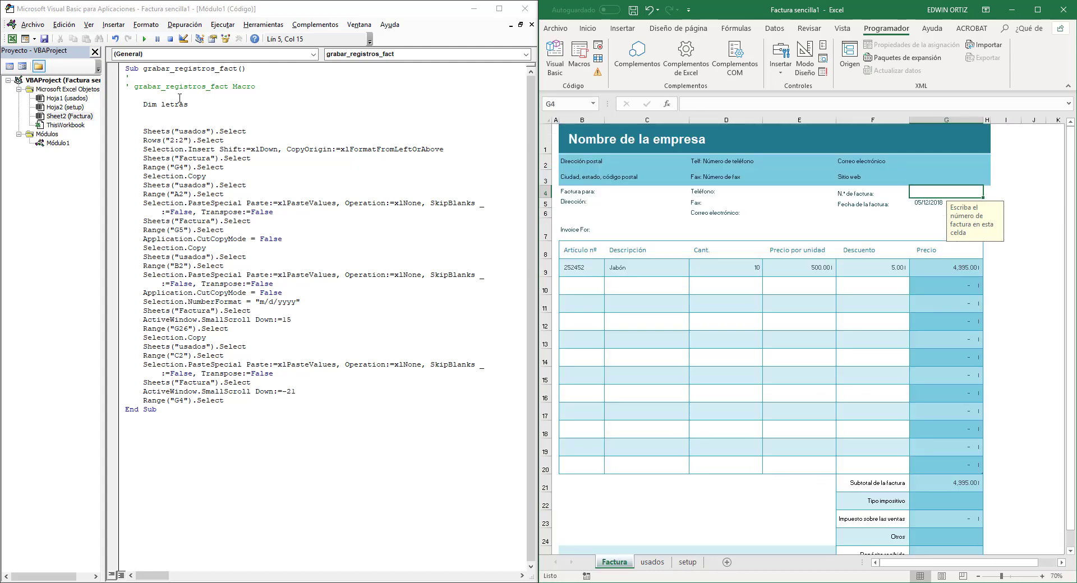
Complete 'Dim letras As String' and add 'Dim v0, vf As Integer' below it
{"action": "left_click", "coordinate": [193, 104]}
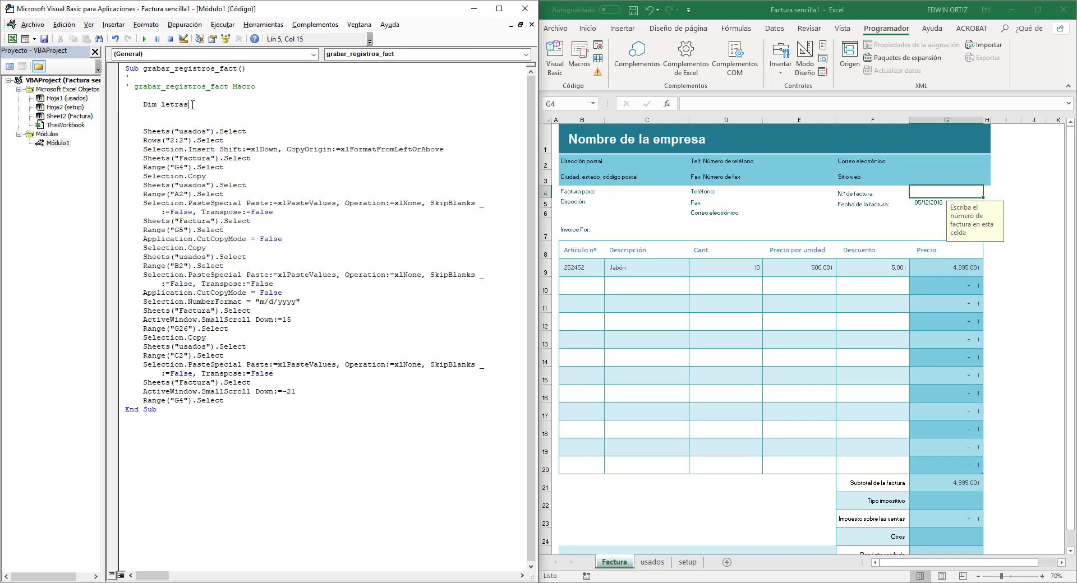
{"action": "type", "text": "as a"}
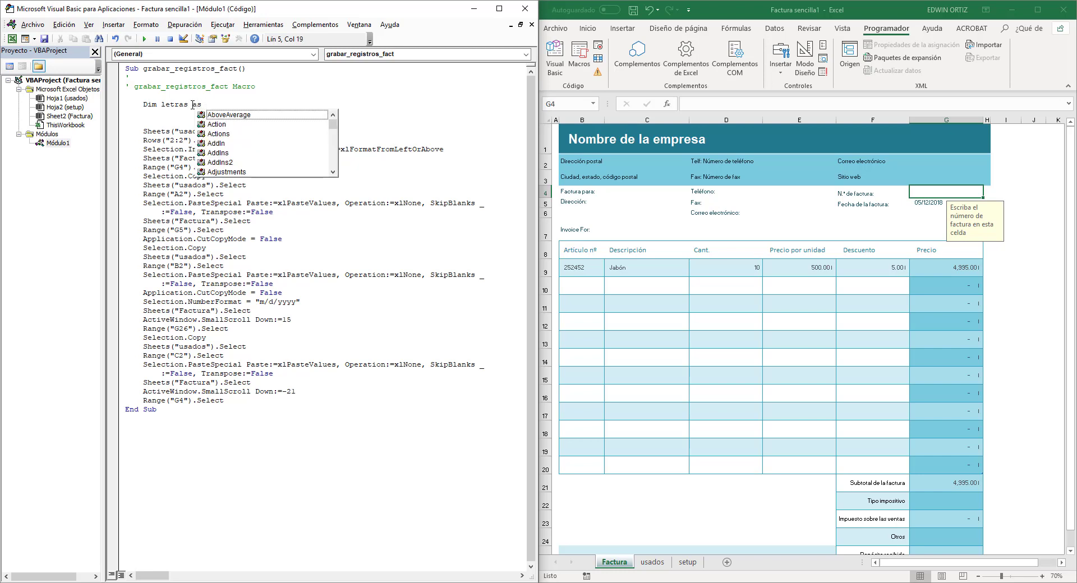
{"action": "type", "text": "string"}
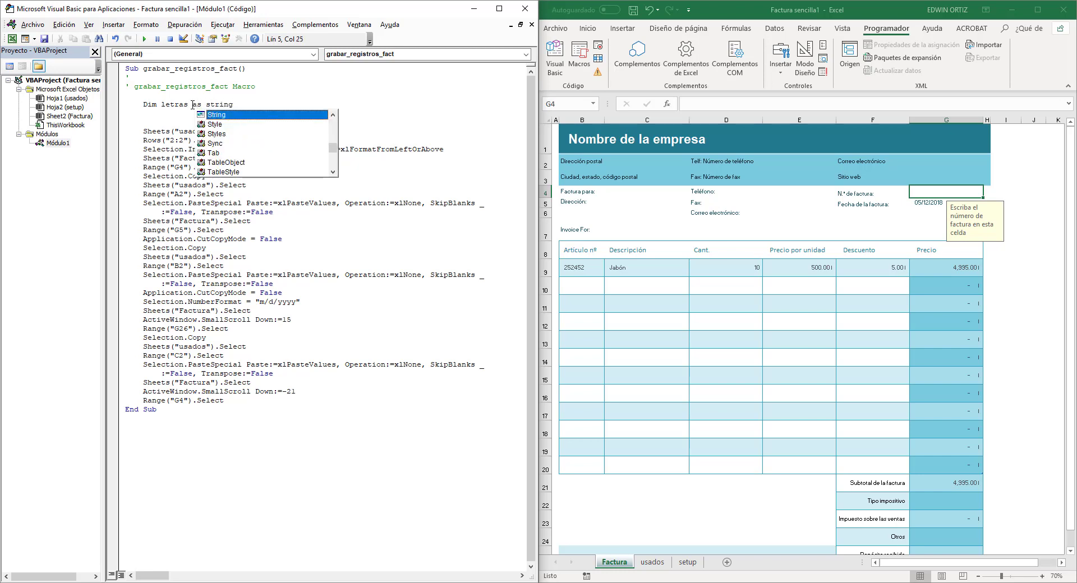
{"action": "key", "text": "Tab"}
{"action": "key", "text": "Return"}
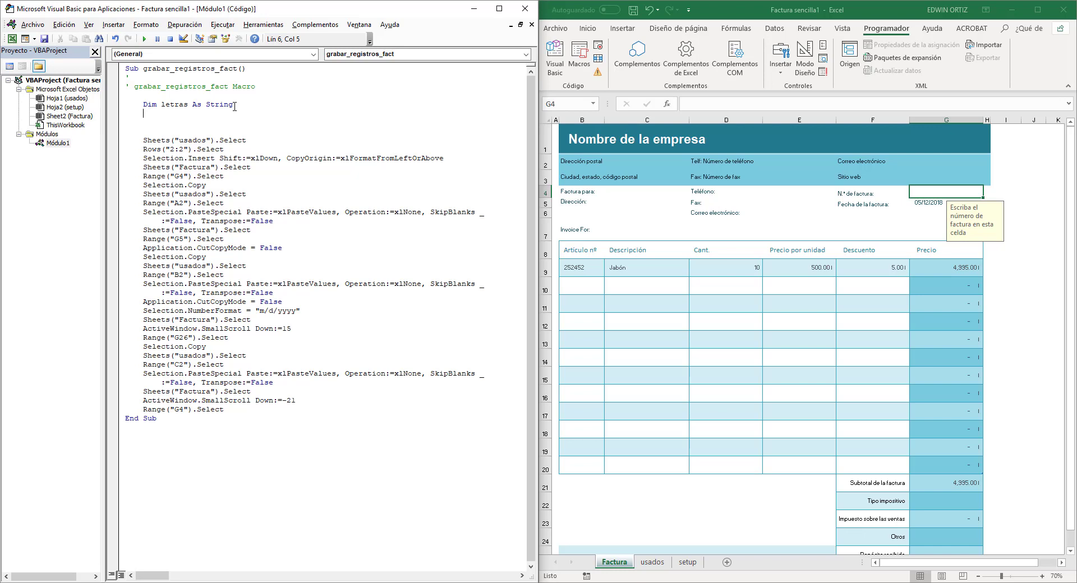
{"action": "type", "text": "dim"}
{"action": "type", "text": "v0"}
{"action": "type", "text": ", vf"}
{"action": "type", "text": "as"}
{"action": "type", "text": " integer"}
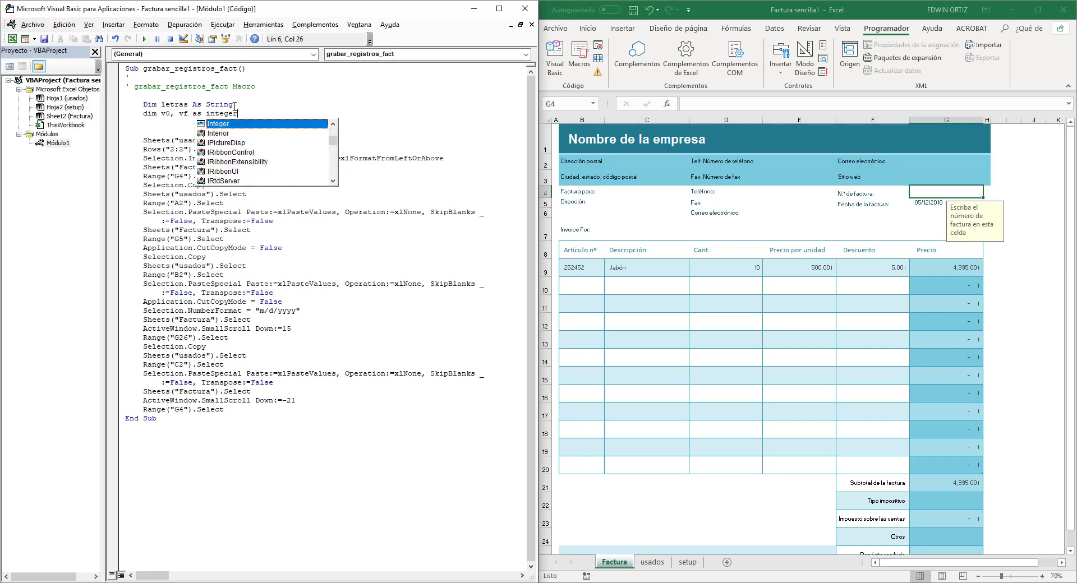
{"action": "key", "text": "Return"}
{"action": "key", "text": "Return"}
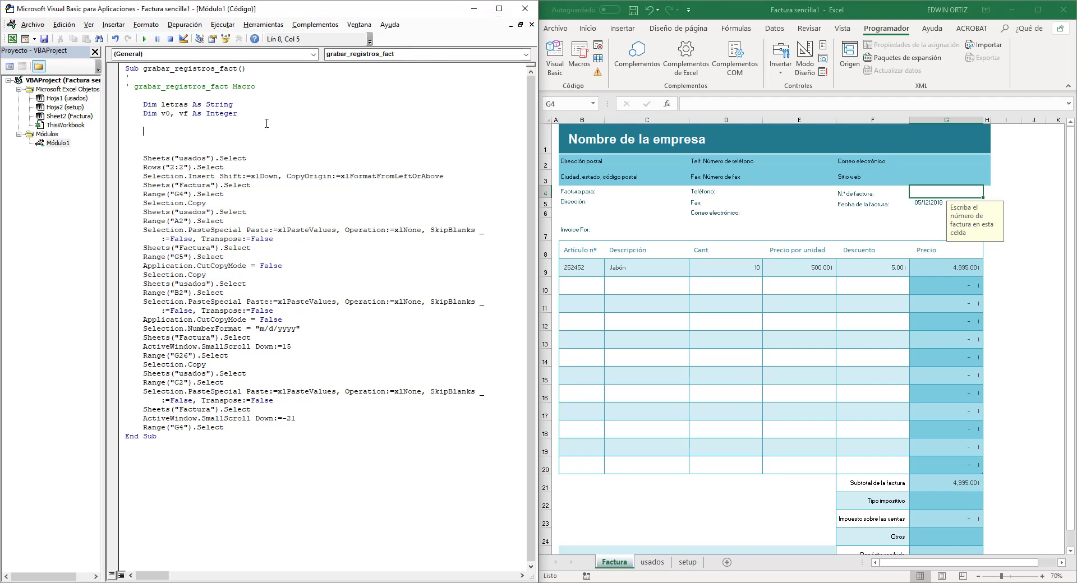
Check the setup sheet, then add two blank lines below 'Dim v0, vf As Integer'
{"action": "left_click", "coordinate": [688, 563]}
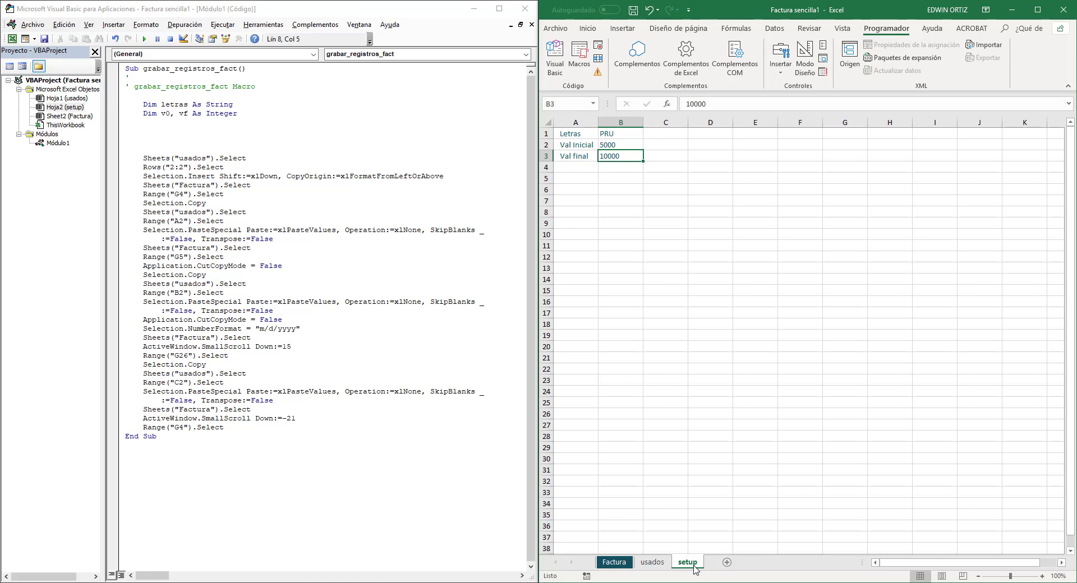
{"action": "left_click", "coordinate": [616, 562]}
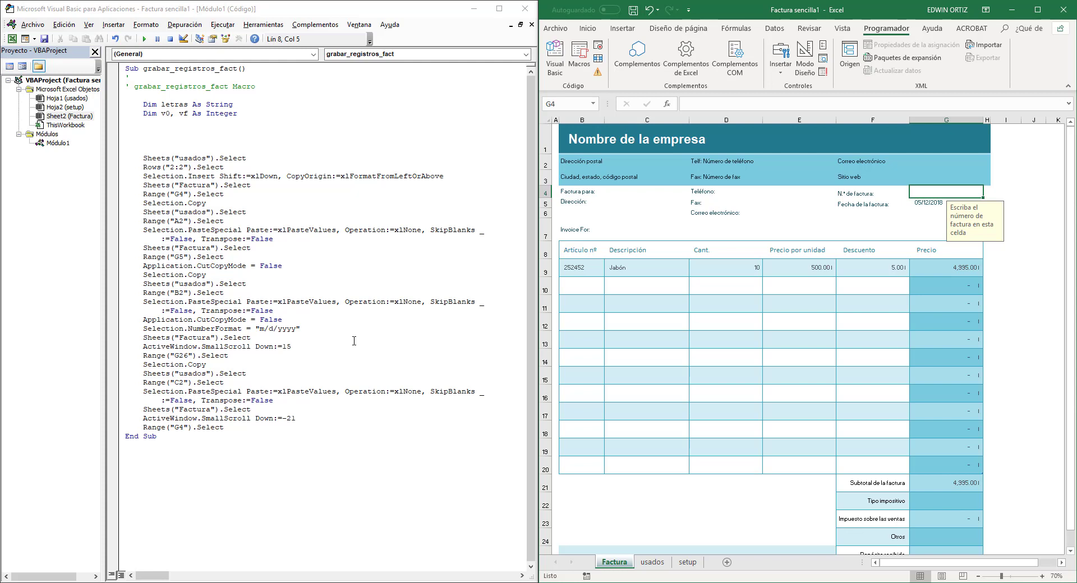
{"action": "left_click", "coordinate": [248, 118]}
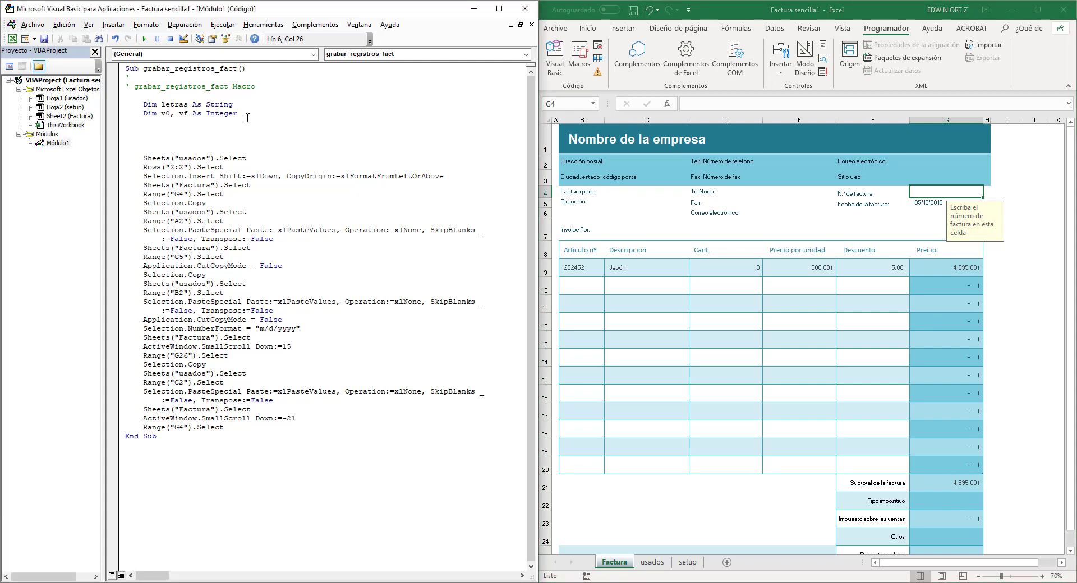
{"action": "key", "text": "Return"}
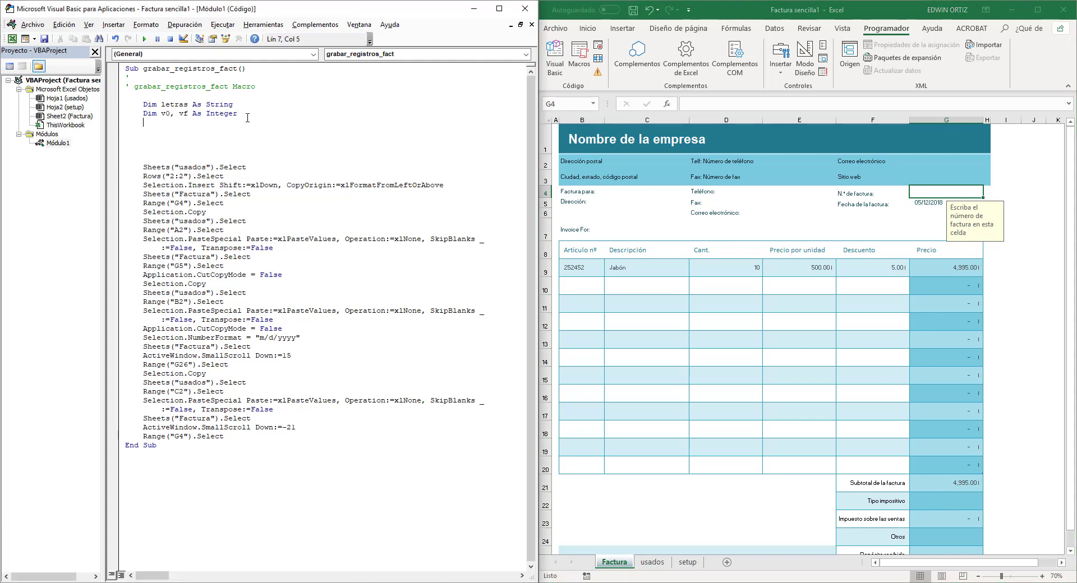
{"action": "key", "text": "Return"}
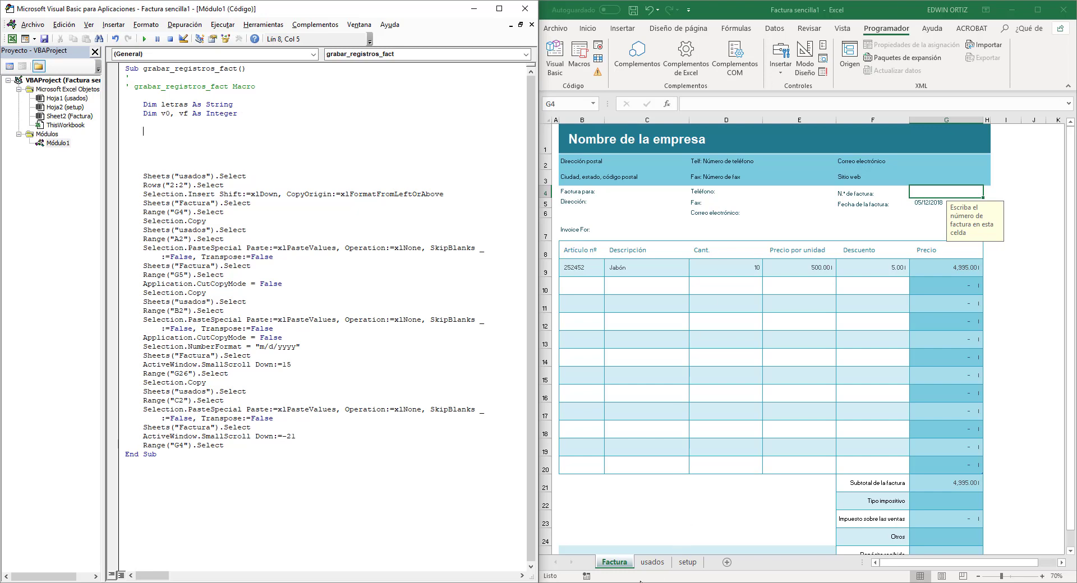
Look at the PRU value in setup cell B1, then return to Factura and the macro code
{"action": "left_click", "coordinate": [680, 563]}
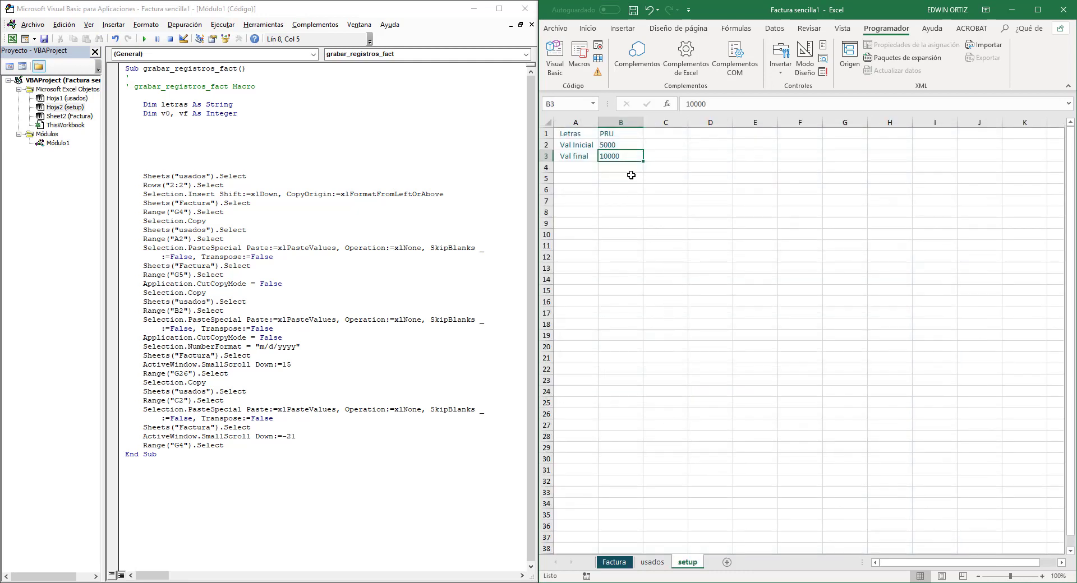
{"action": "left_click", "coordinate": [628, 134]}
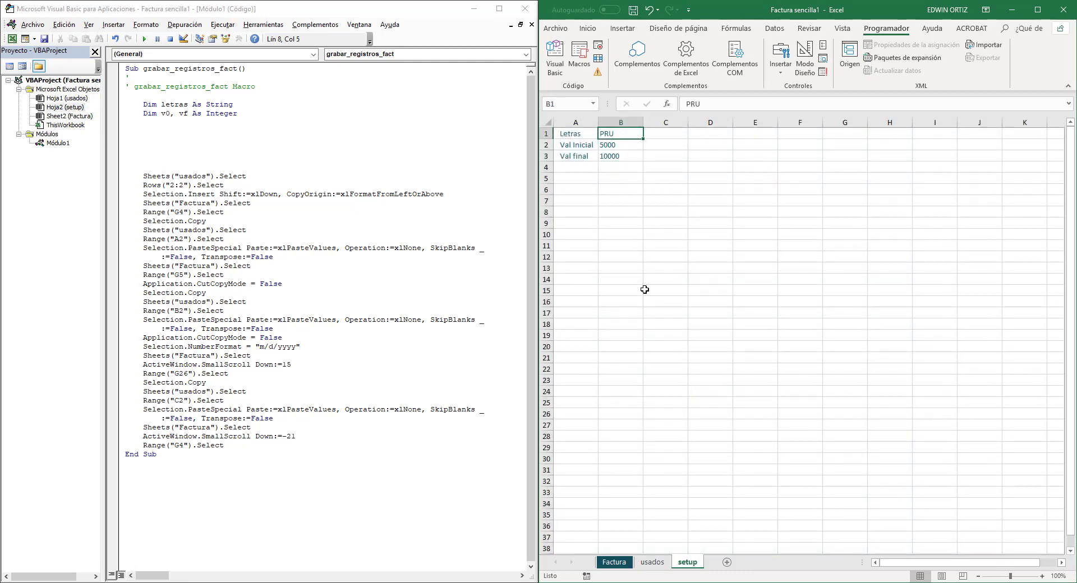
{"action": "left_click", "coordinate": [613, 565]}
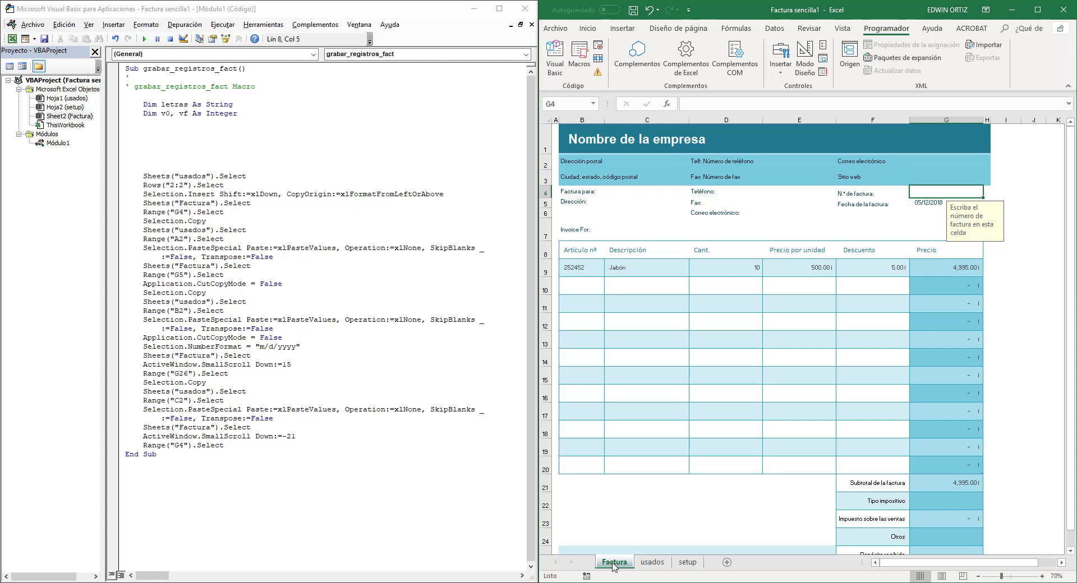
{"action": "left_click", "coordinate": [685, 562]}
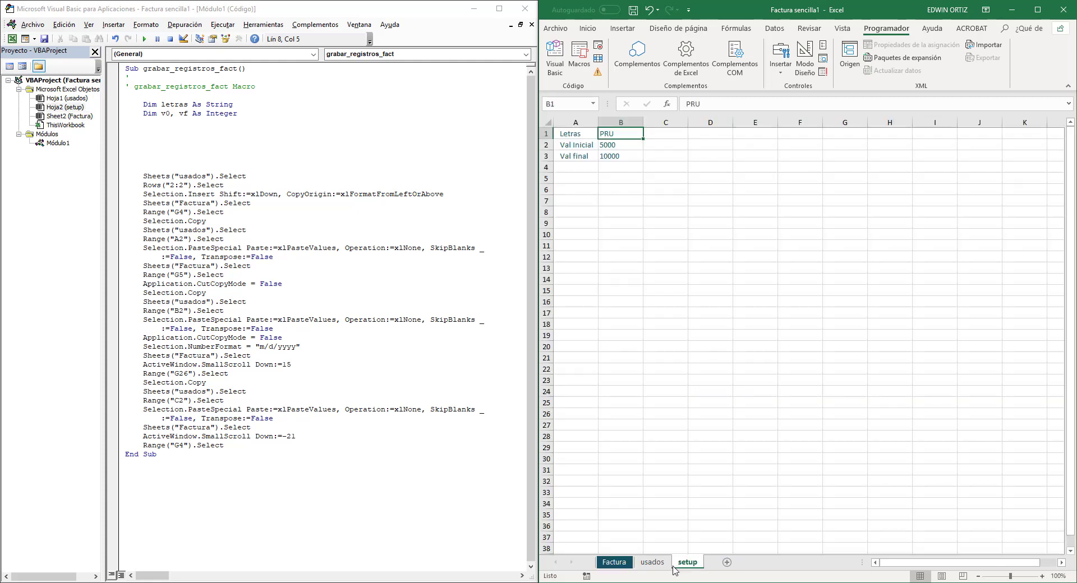
{"action": "left_click", "coordinate": [612, 564]}
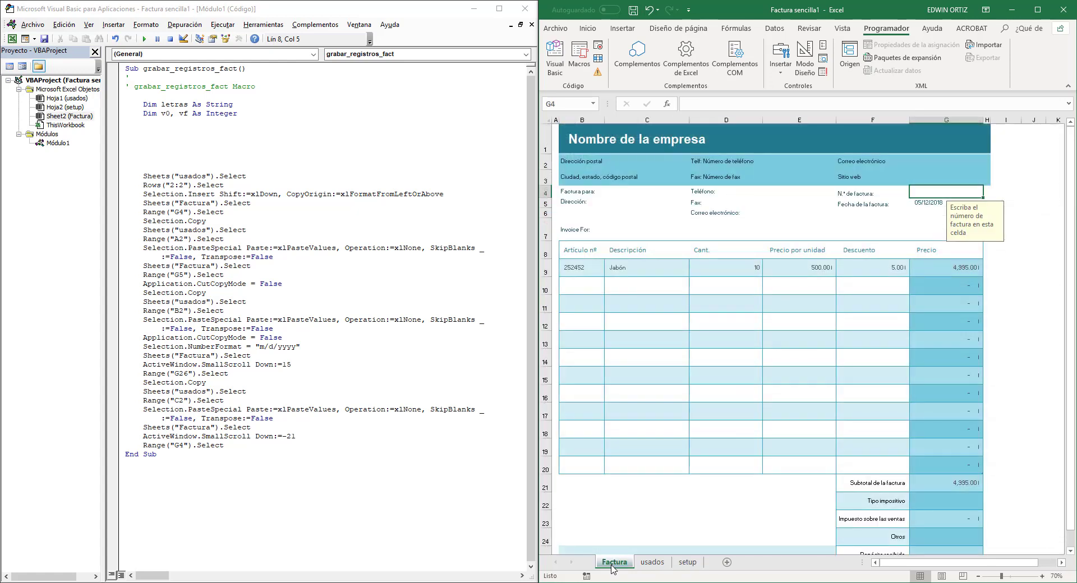
{"action": "left_click", "coordinate": [182, 132]}
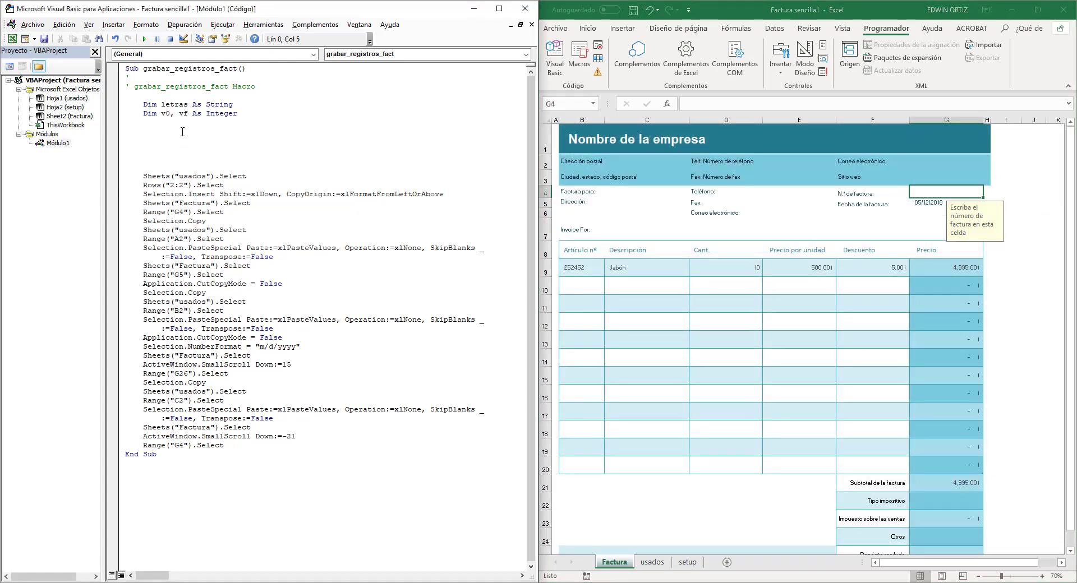
Type letras= Workbooks("setup").Range( in the macro, completing Workbooks via IntelliSense
{"action": "type", "text": "letras="}
{"action": "left_click", "coordinate": [688, 562]}
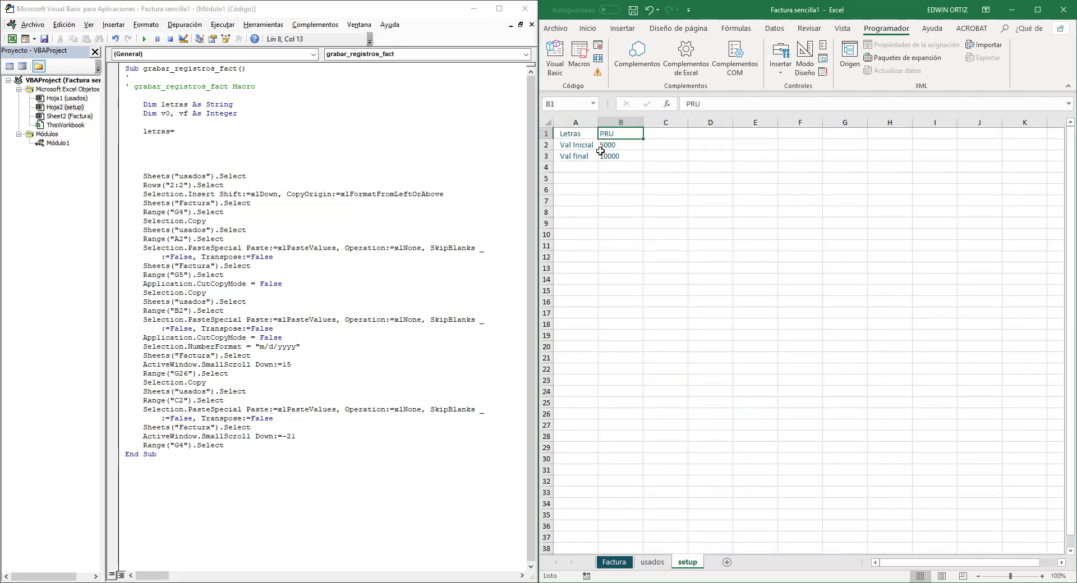
{"action": "left_click", "coordinate": [206, 134]}
{"action": "left_click", "coordinate": [192, 135]}
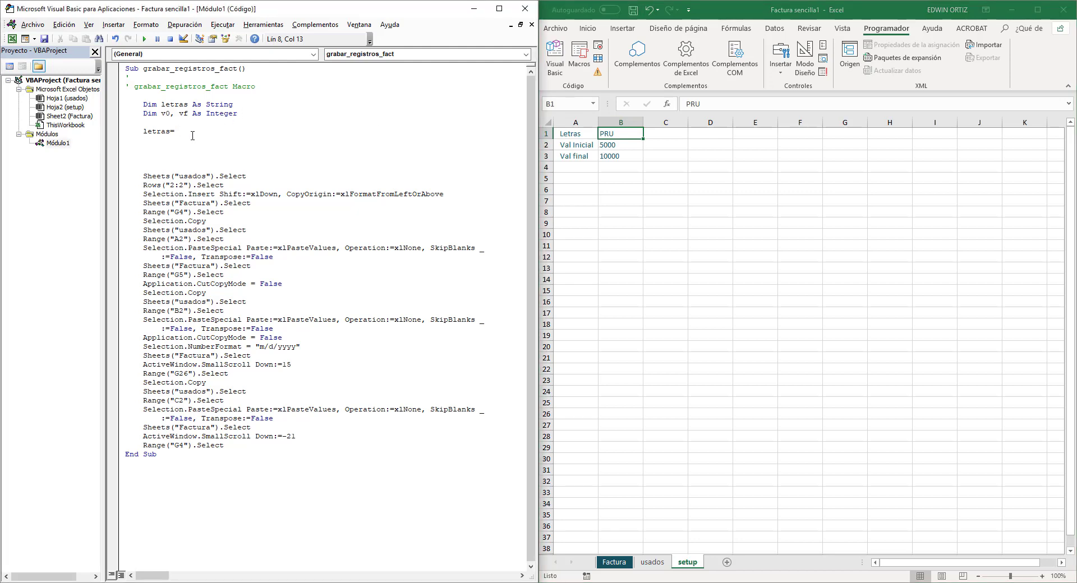
{"action": "type", "text": "W"}
{"action": "type", "text": "or"}
{"action": "key", "text": "ctrl+space"}
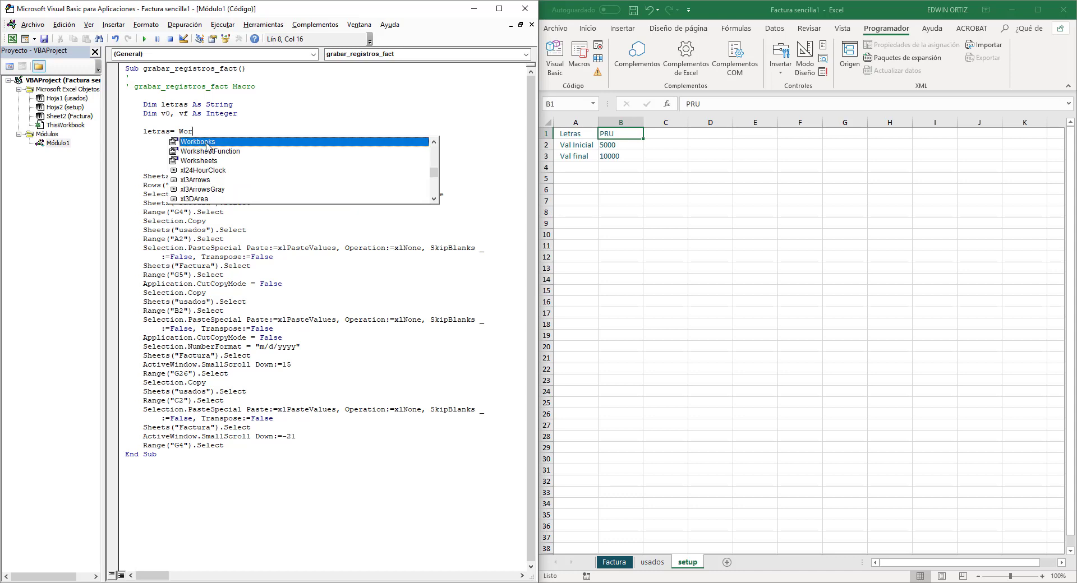
{"action": "double_click", "coordinate": [207, 142]}
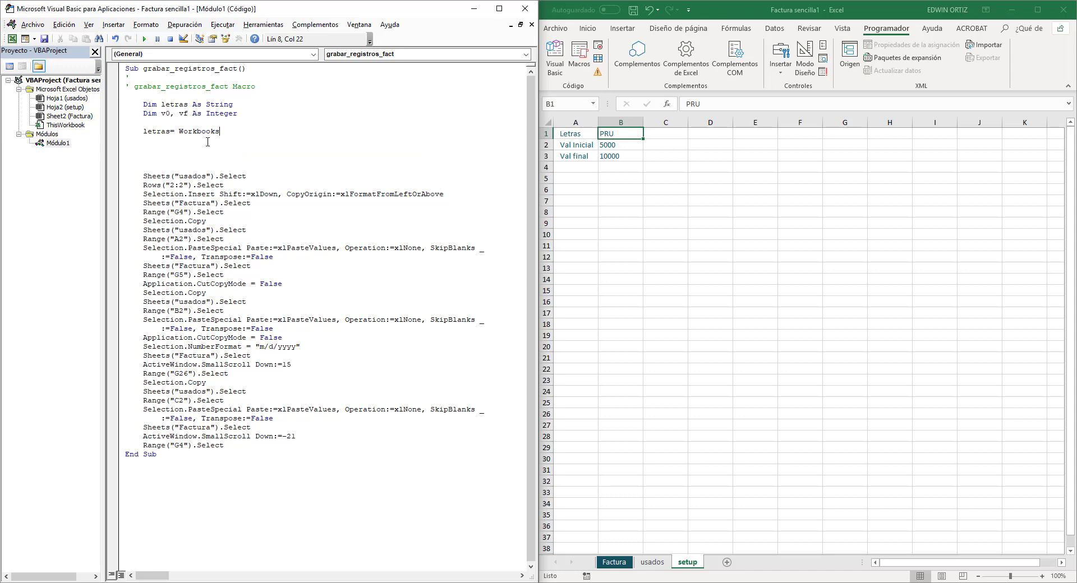
{"action": "type", "text": "(\""}
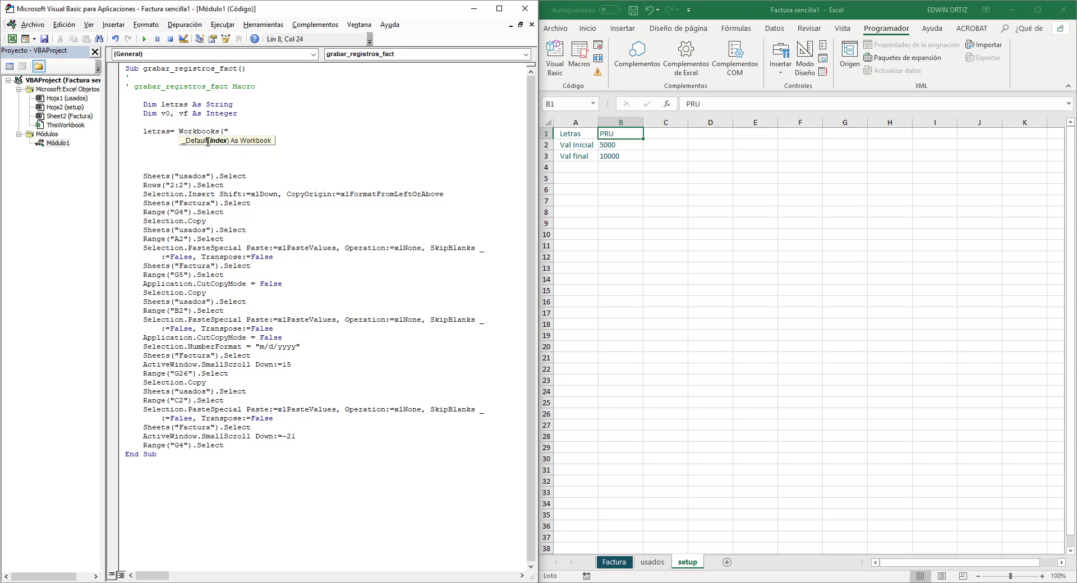
{"action": "type", "text": "setup\""}
{"action": "type", "text": ")"}
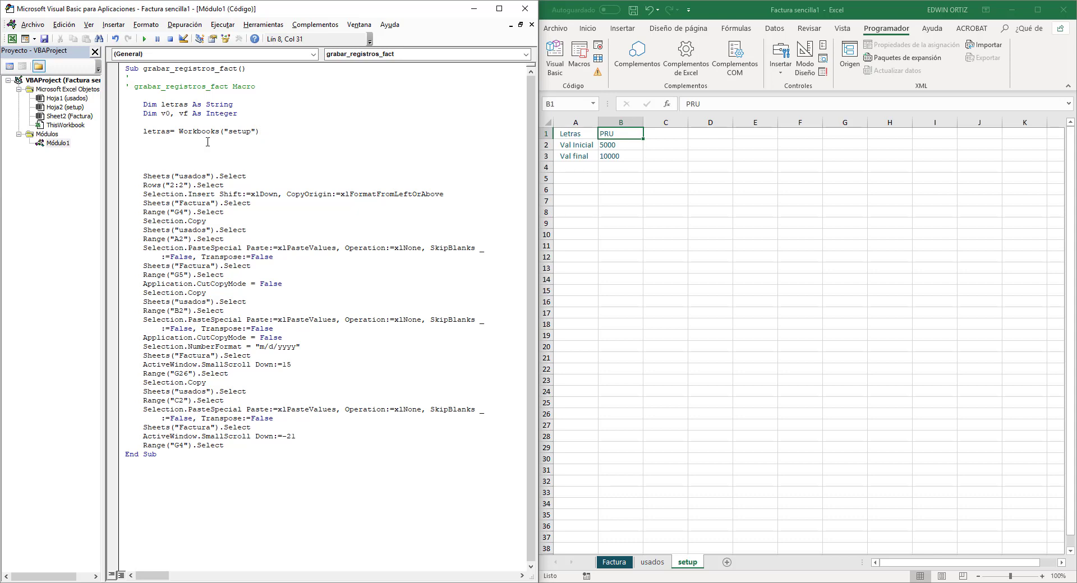
{"action": "type", "text": ".Ra"}
{"action": "type", "text": "ng"}
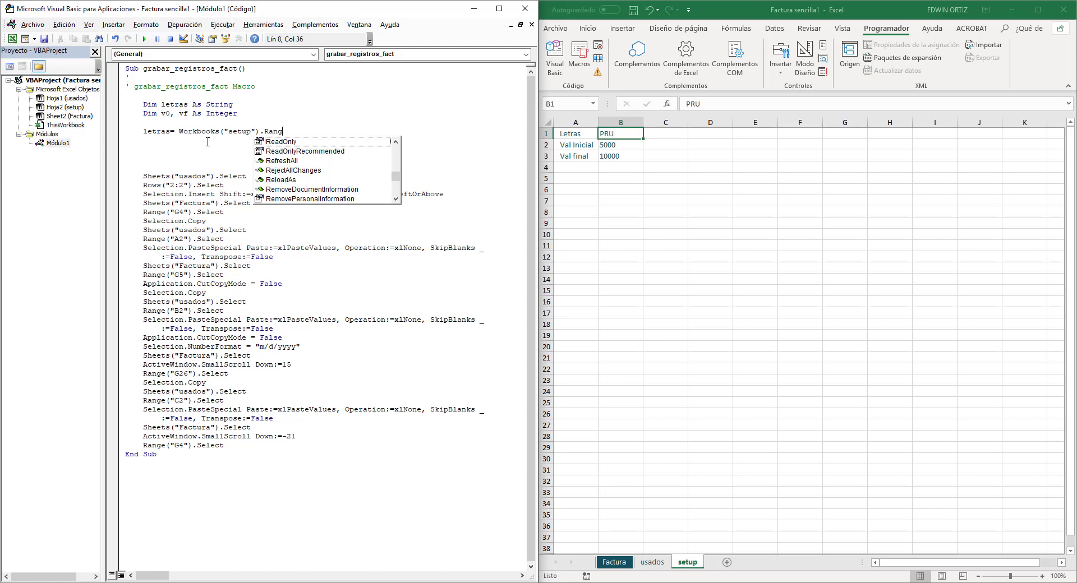
{"action": "type", "text": "e"}
{"action": "type", "text": "("}
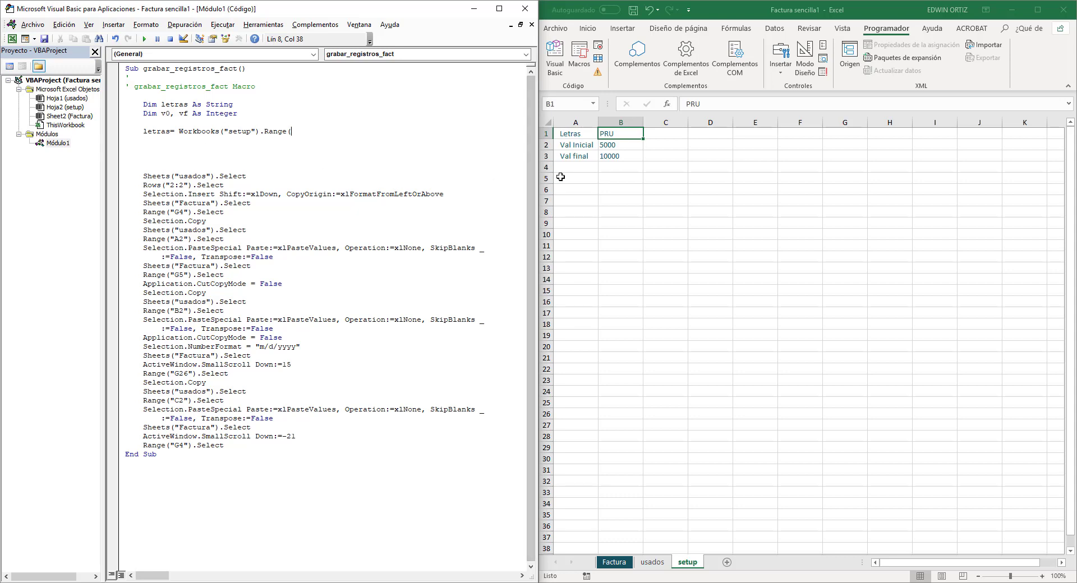
{"action": "left_click", "coordinate": [559, 177]}
Insert an empty row at the top of the setup sheet so PRU sits in cell B2
{"action": "right_click", "coordinate": [549, 134]}
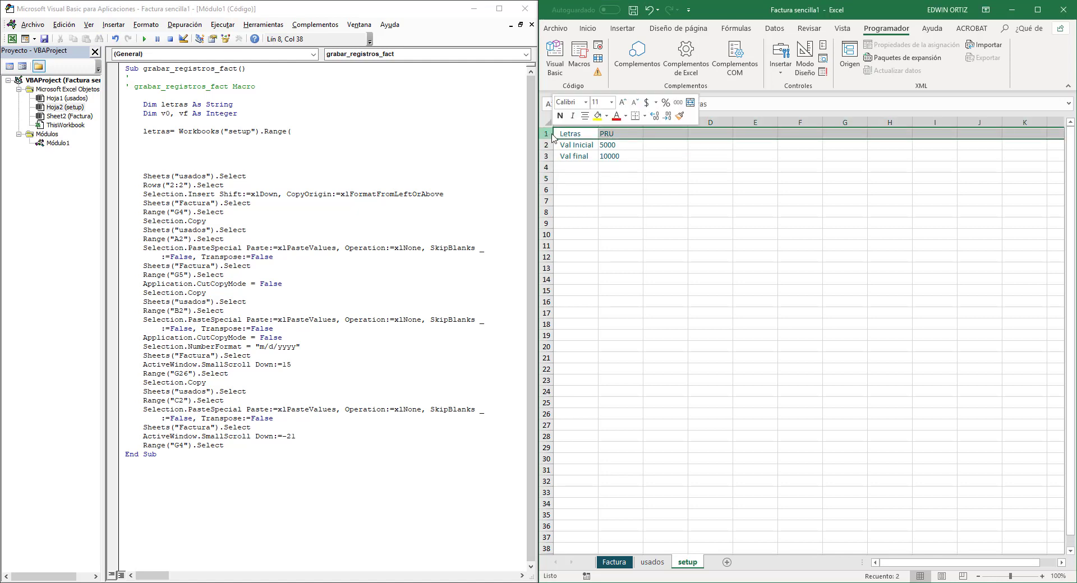
{"action": "left_click", "coordinate": [582, 212]}
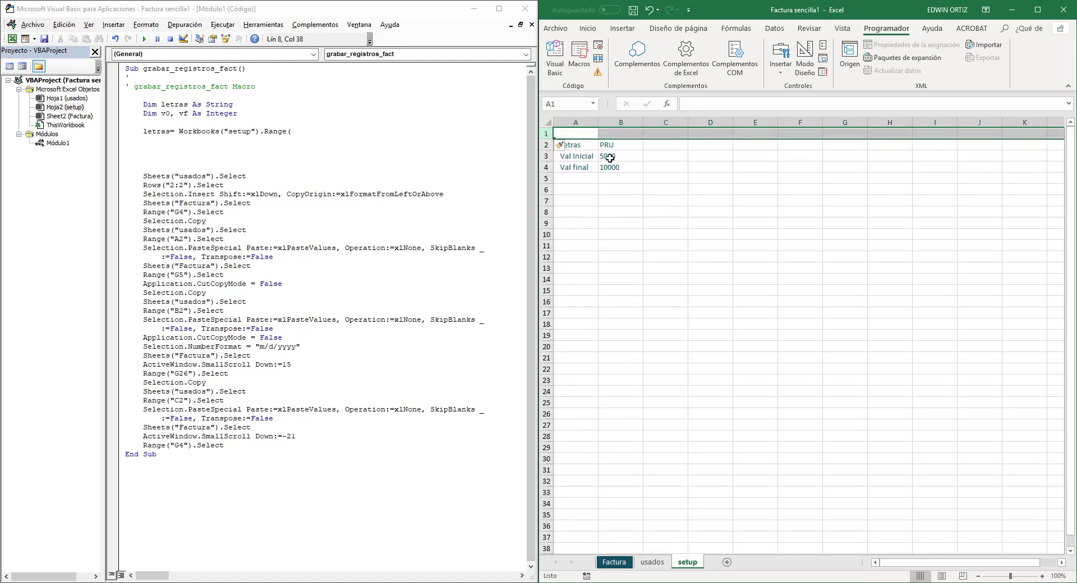
{"action": "left_click", "coordinate": [617, 146]}
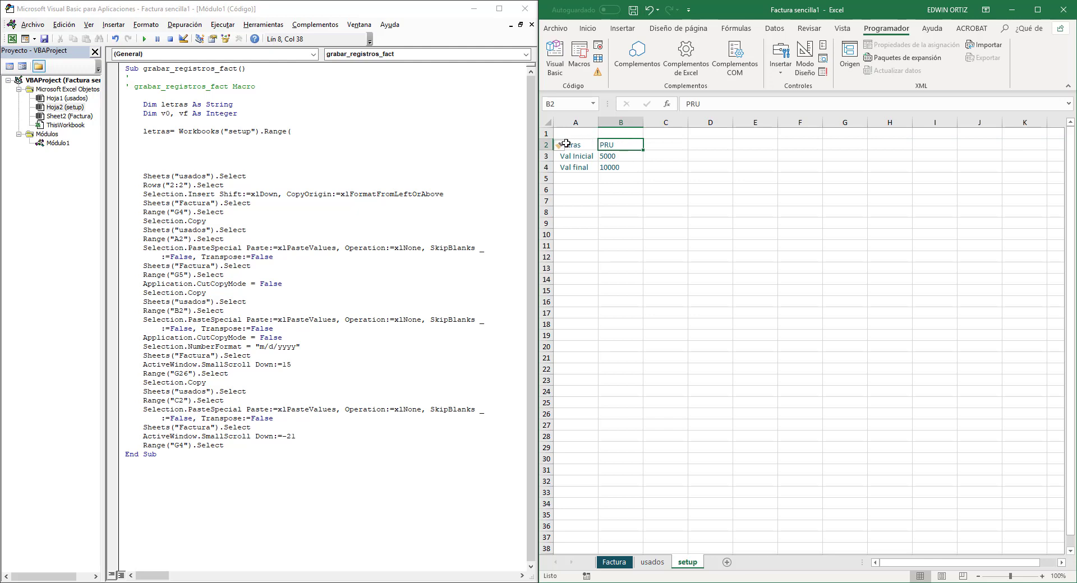
Finish the line as letras = Workbooks("setup").Range("B2").Value, fixing the compile error
{"action": "left_click", "coordinate": [336, 136]}
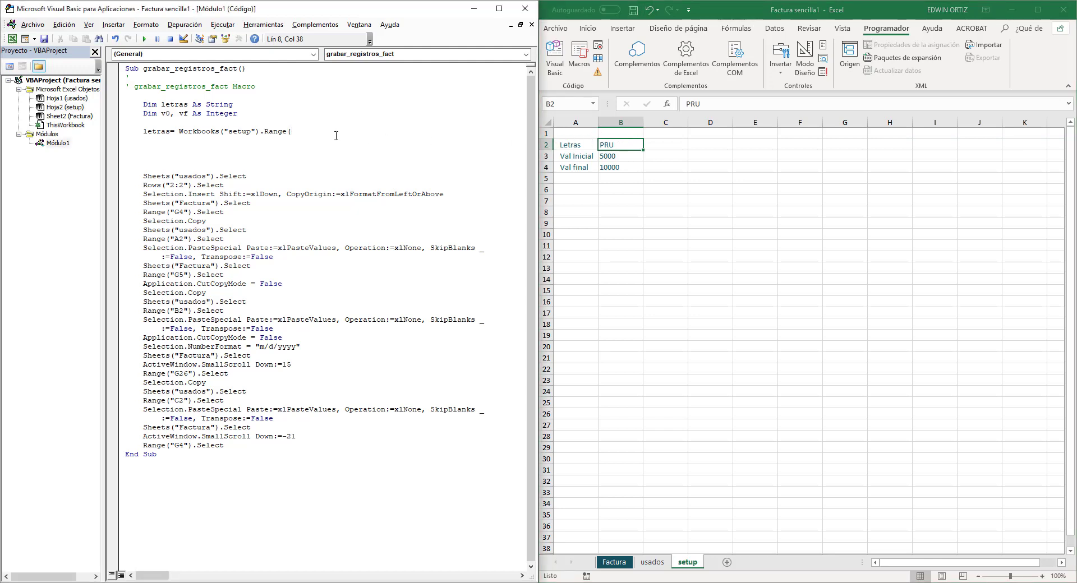
{"action": "type", "text": "B2"}
{"action": "type", "text": "\""}
{"action": "key", "text": "Down"}
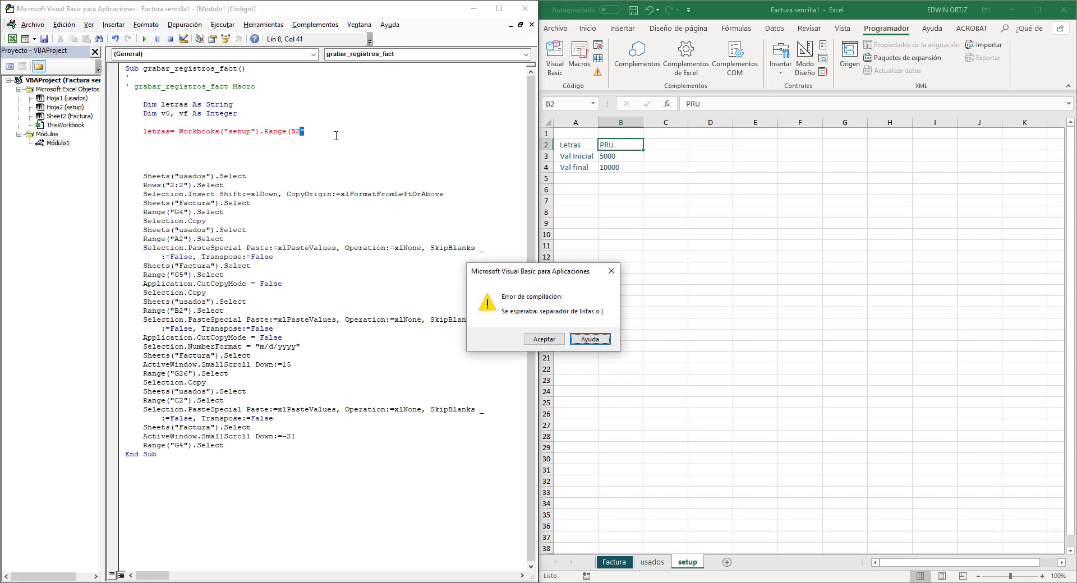
{"action": "key", "text": "Left"}
{"action": "key", "text": "Return"}
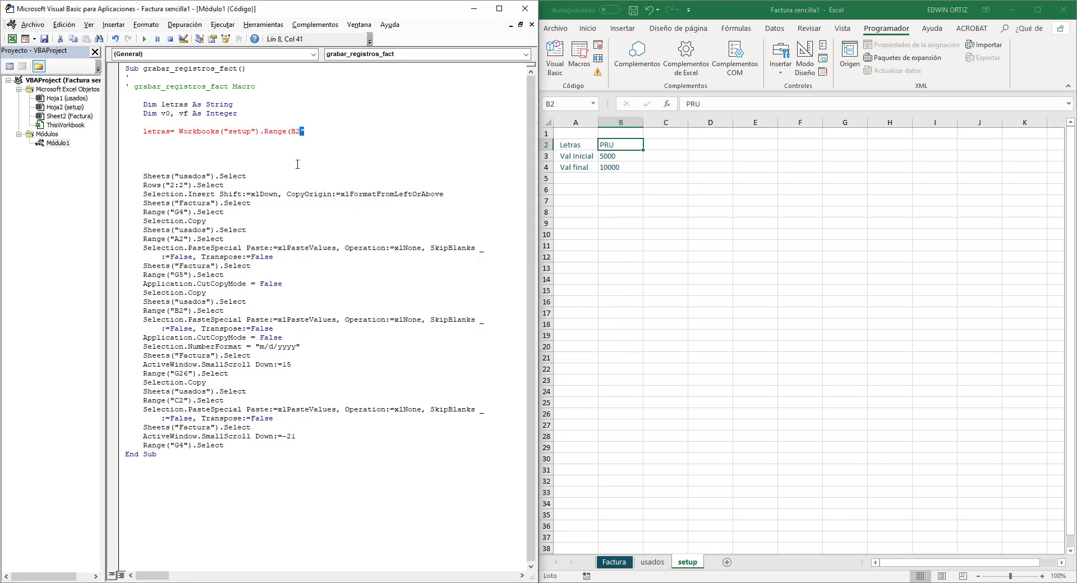
{"action": "left_click", "coordinate": [290, 132]}
{"action": "type", "text": "\""}
{"action": "left_click", "coordinate": [317, 129]}
{"action": "type", "text": "value"}
{"action": "key", "text": "Return"}
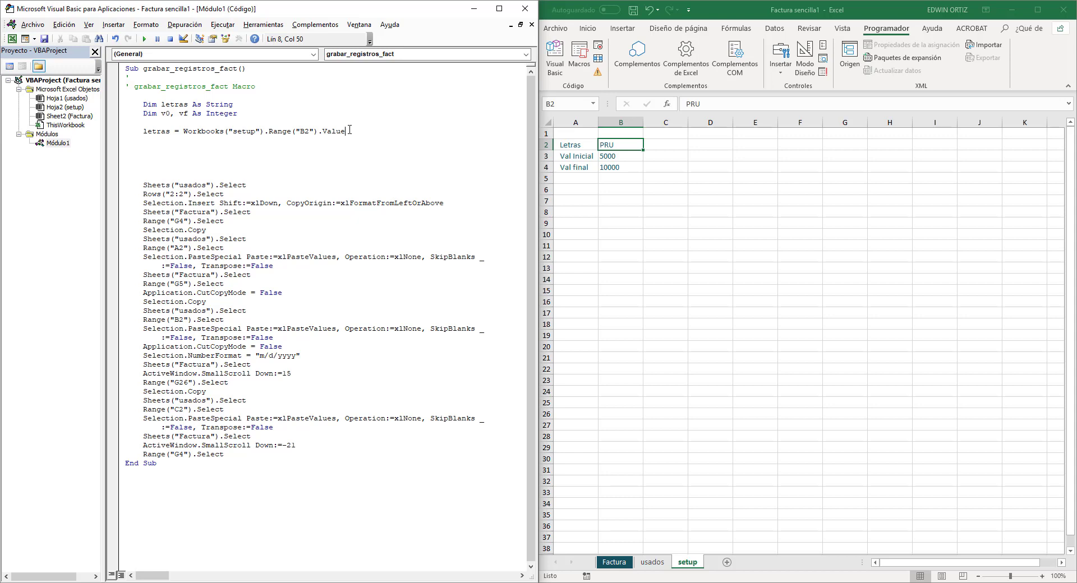
Add a v0 line below letras that reads Workbooks("setup").Range("B3")
{"action": "key", "text": "Return"}
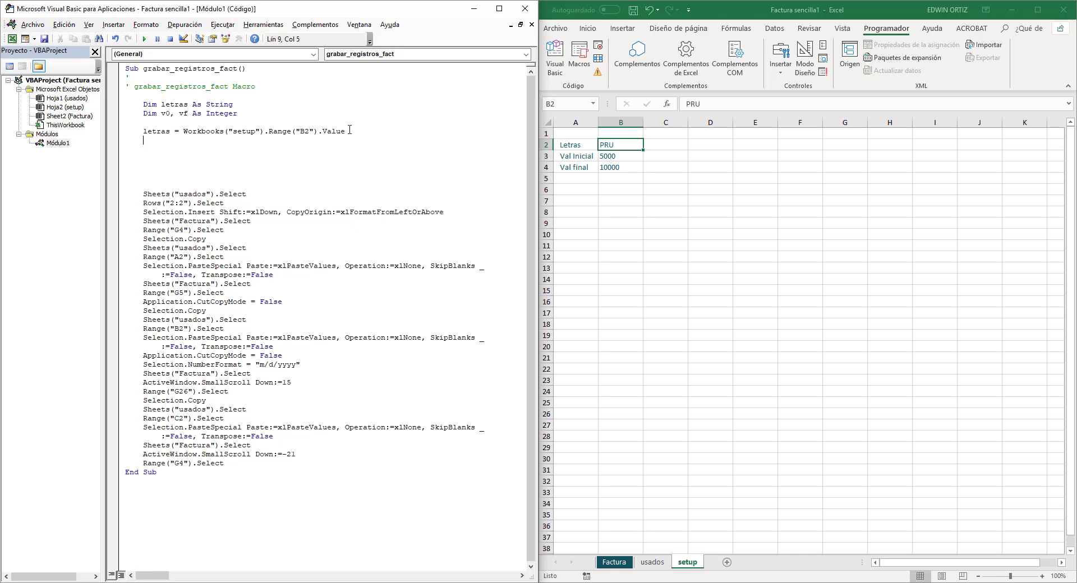
{"action": "type", "text": "vo="}
{"action": "left_click_drag", "start_coordinate": [174, 132], "coordinate": [353, 129]}
{"action": "key", "text": "ctrl+c"}
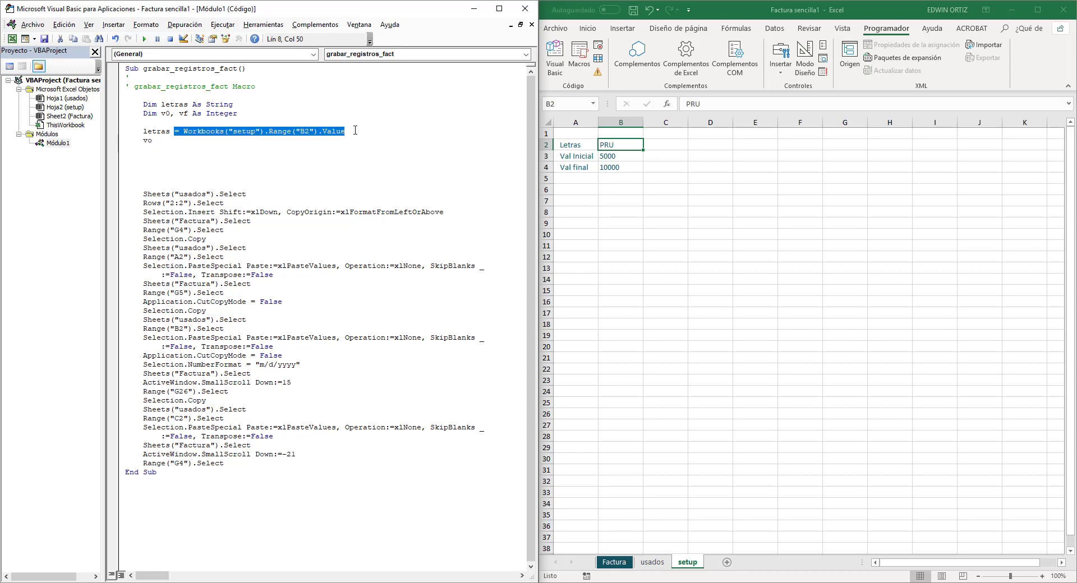
{"action": "left_click", "coordinate": [227, 140]}
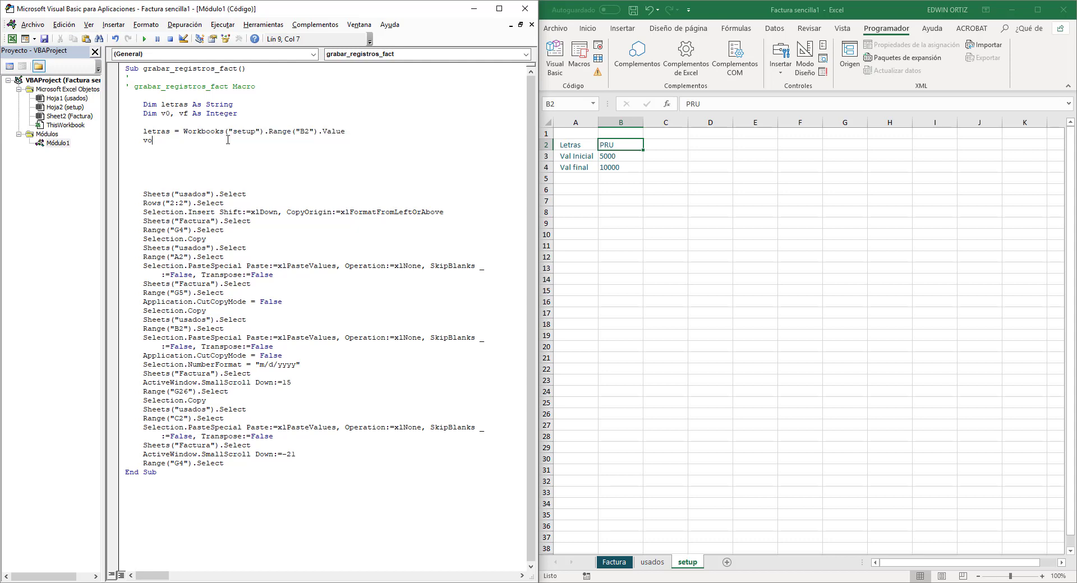
{"action": "key", "text": "ctrl+v"}
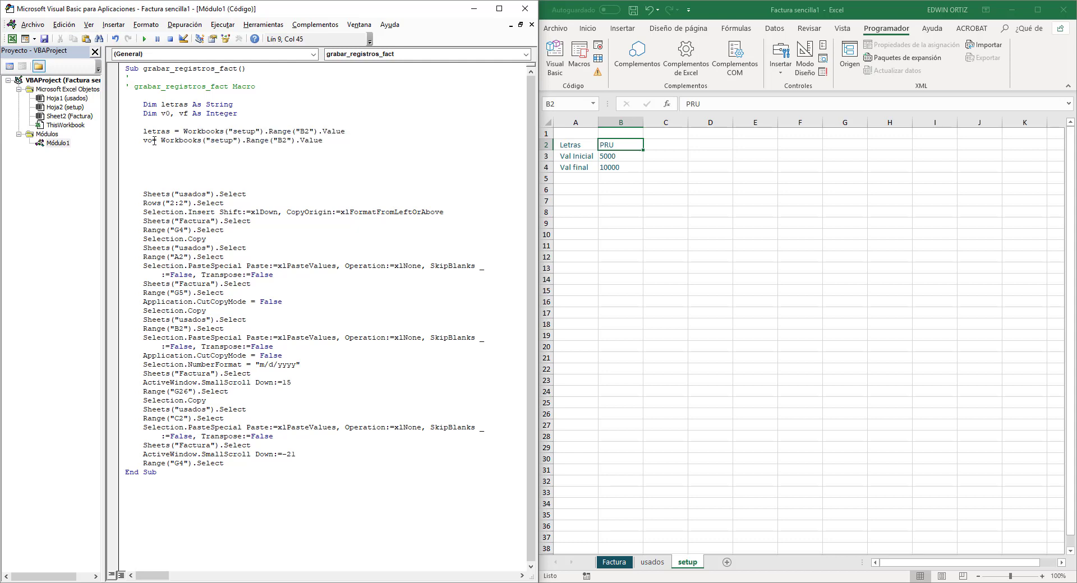
{"action": "left_click", "coordinate": [154, 140]}
{"action": "key", "text": "BackSpace"}
{"action": "key", "text": "BackSpace"}
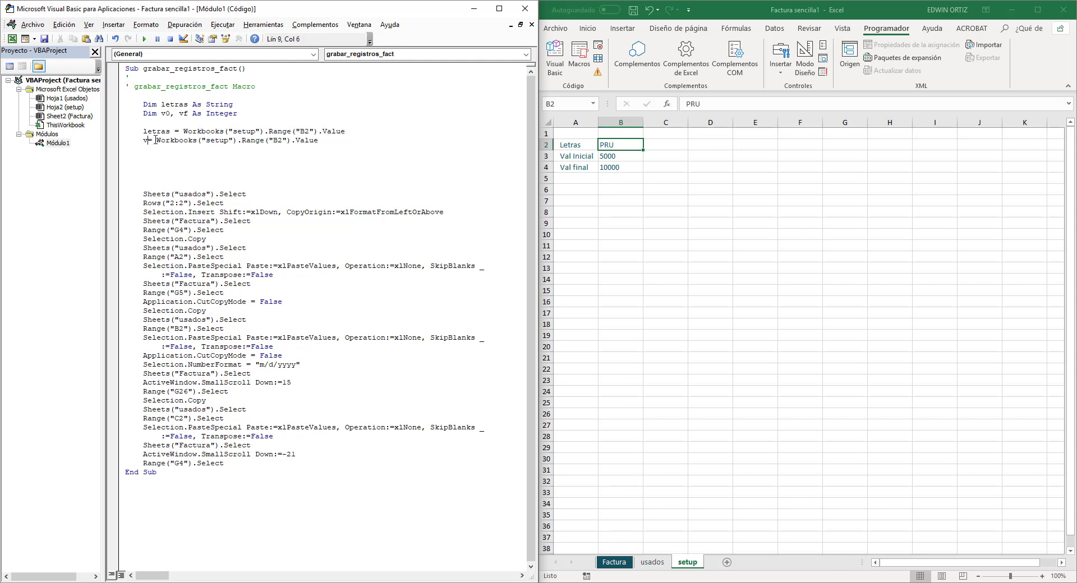
{"action": "type", "text": "0"}
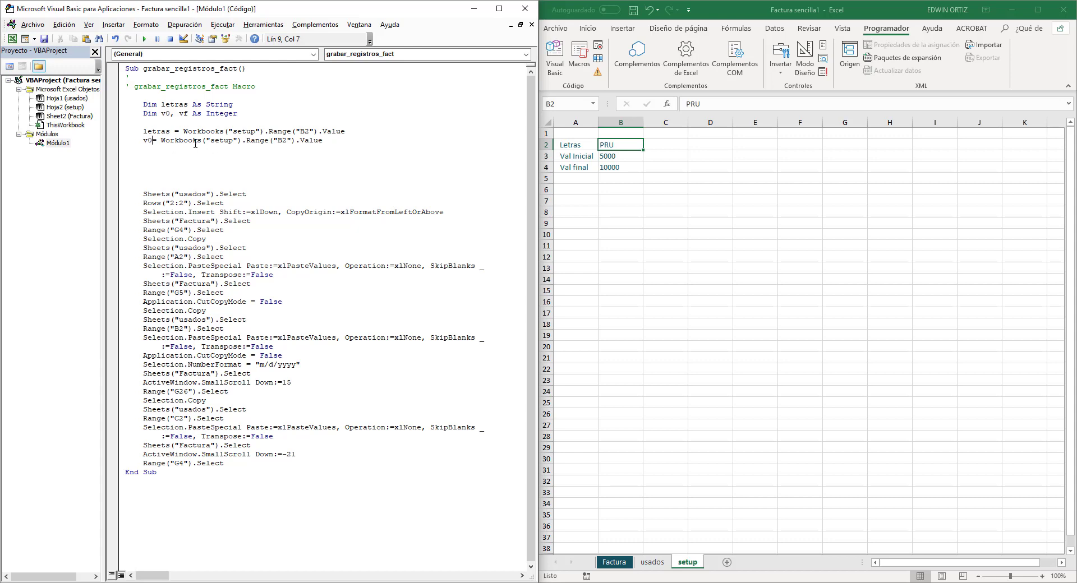
{"action": "left_click", "coordinate": [288, 141]}
{"action": "key", "text": "BackSpace"}
{"action": "type", "text": "3"}
{"action": "left_click", "coordinate": [328, 138]}
Add a vf line with the same pasted setup expression, removing the B2 row number
{"action": "key", "text": "Return"}
{"action": "type", "text": "v"}
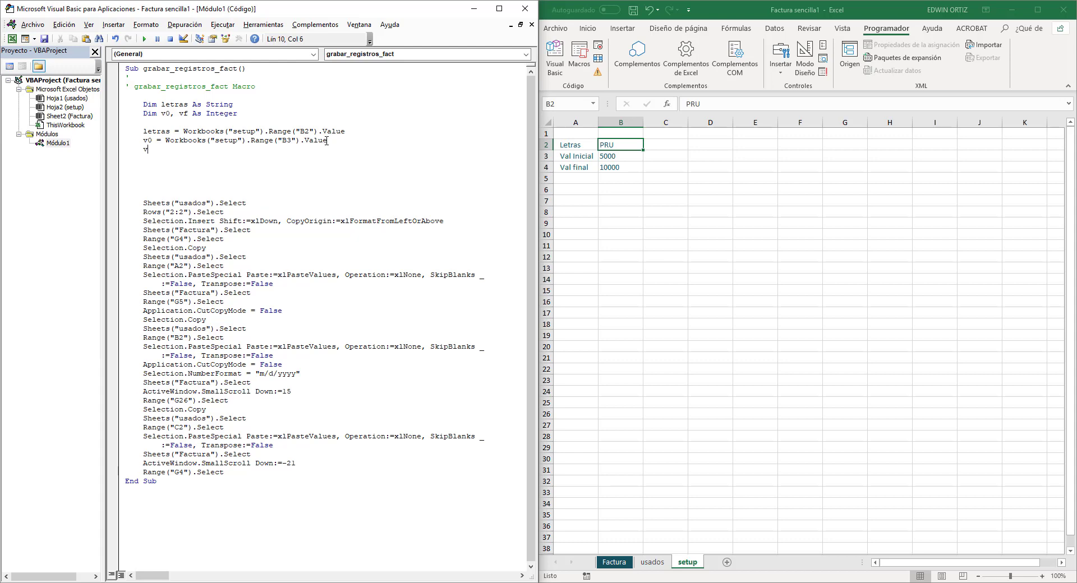
{"action": "type", "text": "f="}
{"action": "key", "text": "ctrl+v"}
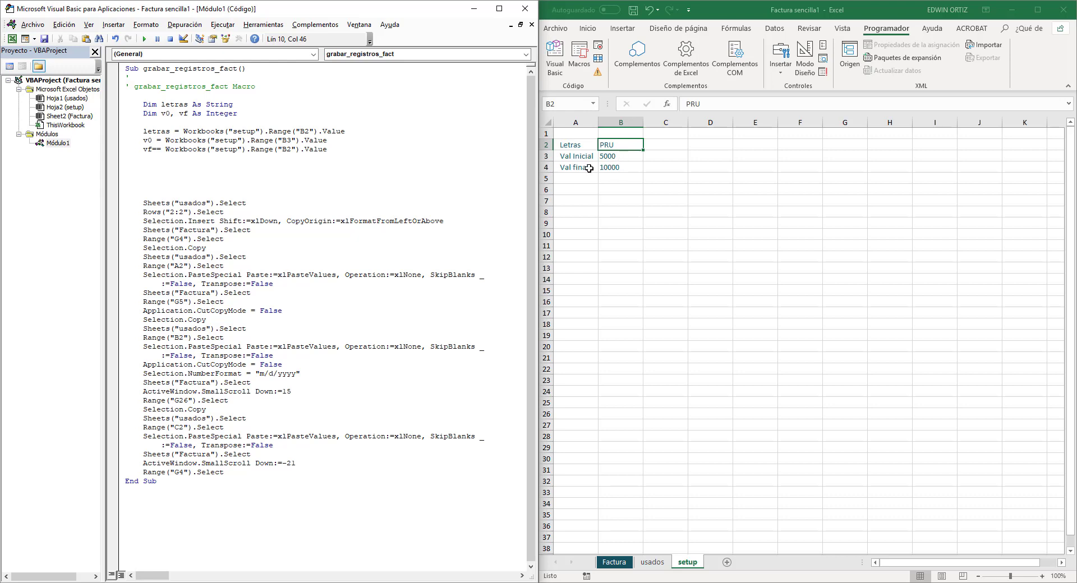
{"action": "key", "text": "Left"}
{"action": "key", "text": "Left"}
{"action": "key", "text": "Left"}
{"action": "key", "text": "BackSpace"}
Point vf at cell B4, delete the extra '=' in 'vf==', and add blank lines below
{"action": "type", "text": "4"}
{"action": "left_click", "coordinate": [369, 172]}
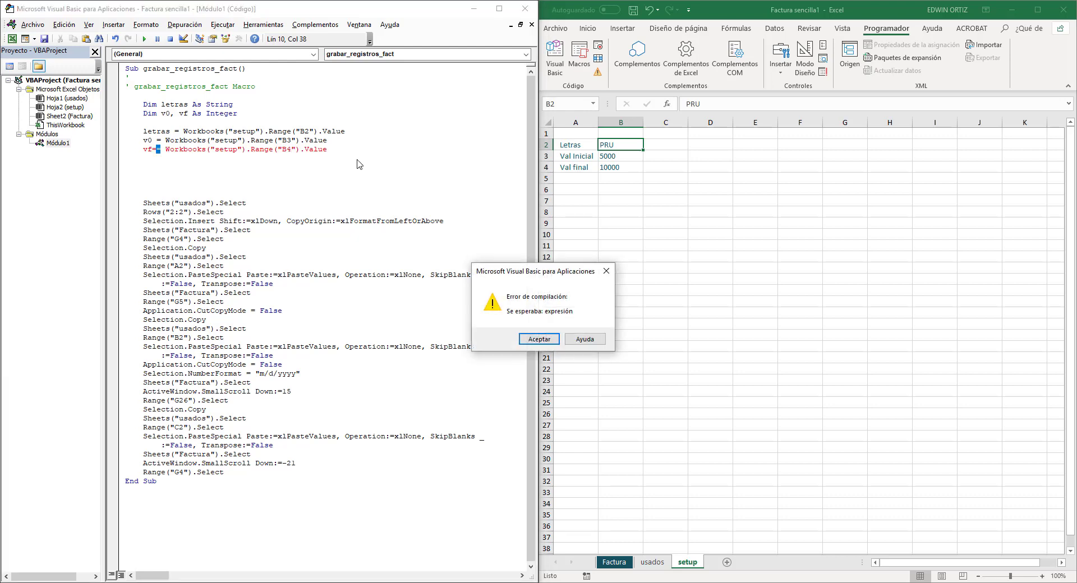
{"action": "left_click", "coordinate": [537, 339]}
{"action": "left_click", "coordinate": [170, 157]}
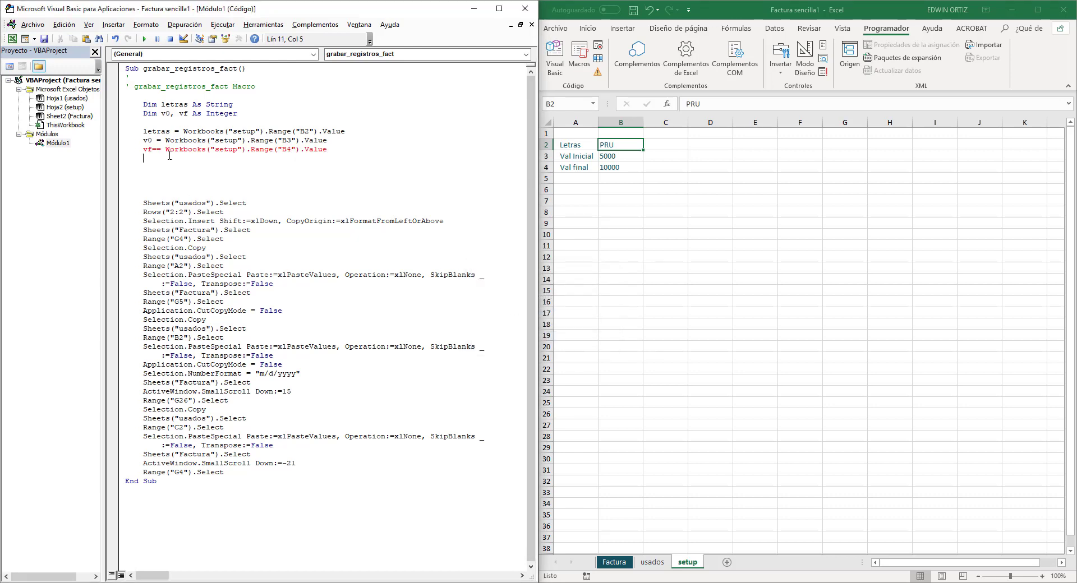
{"action": "left_click", "coordinate": [156, 149]}
{"action": "key", "text": "Delete"}
{"action": "left_click", "coordinate": [362, 150]}
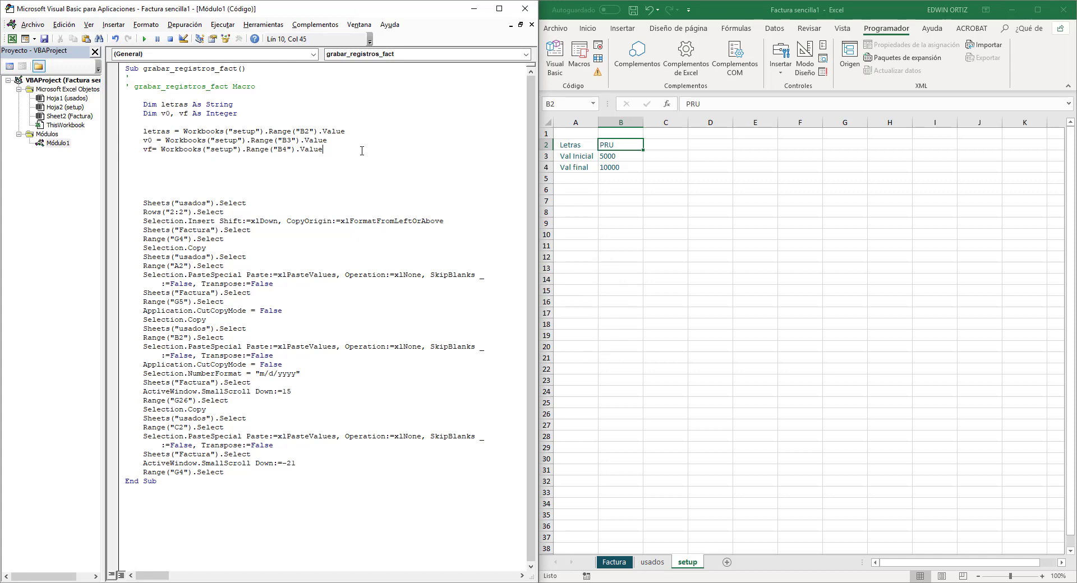
{"action": "key", "text": "Return"}
{"action": "key", "text": "Return"}
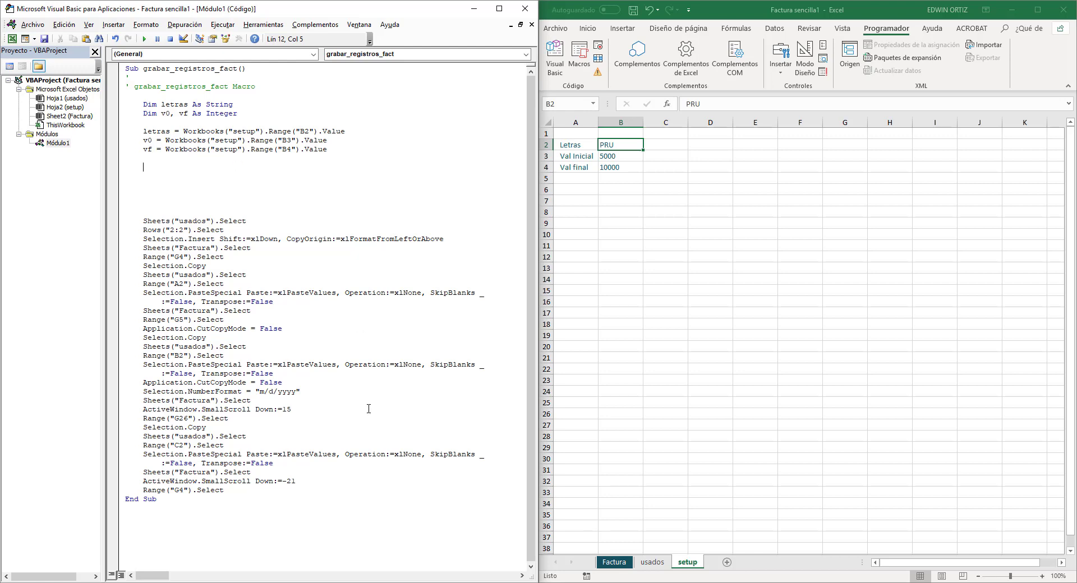
Start an UltVal line on line 13 and add UltVal to the Dim declarations
{"action": "left_click", "coordinate": [652, 563]}
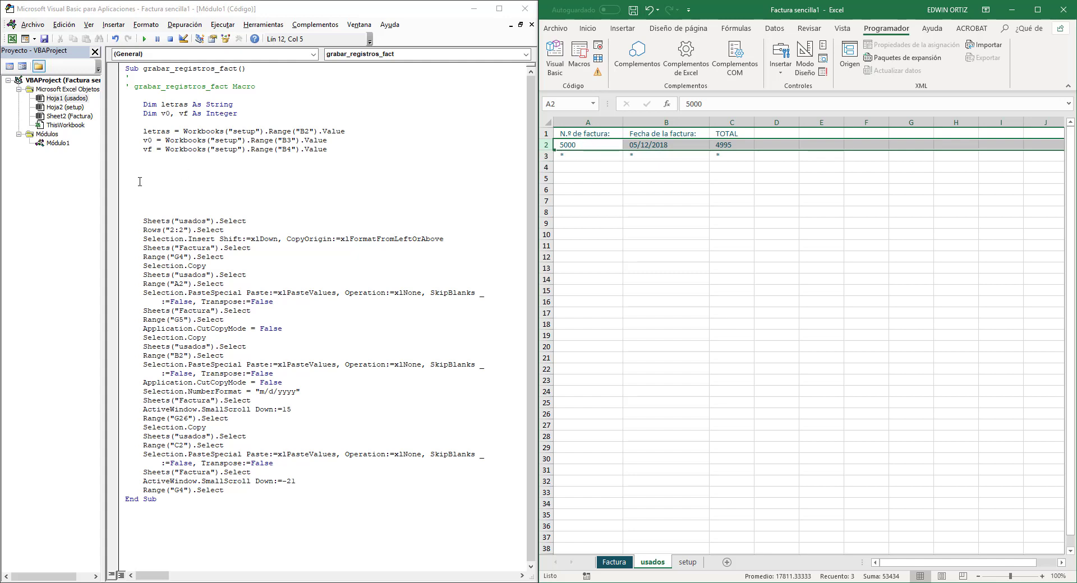
{"action": "left_click", "coordinate": [163, 175]}
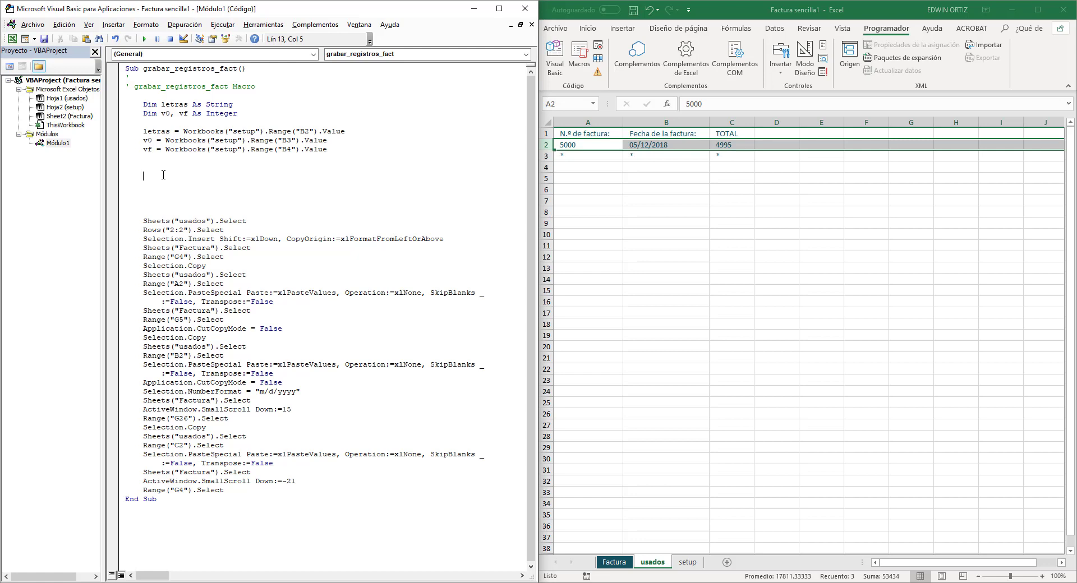
{"action": "type", "text": "Ult"}
{"action": "type", "text": "Val"}
{"action": "left_click", "coordinate": [189, 114]}
{"action": "type", "text": ", "}
{"action": "type", "text": "Ult"}
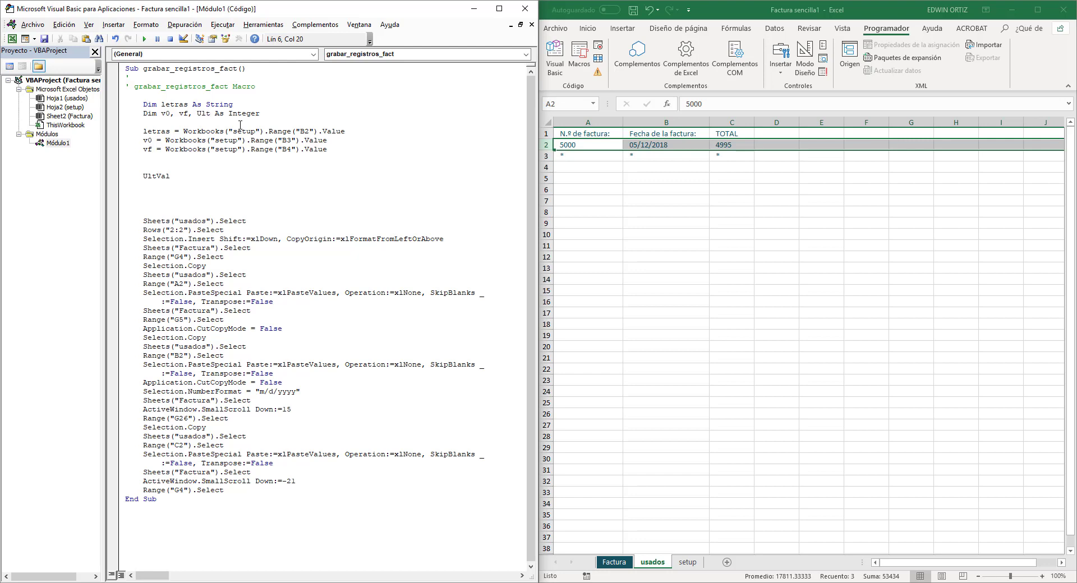
{"action": "type", "text": "Val"}
Remove the dangling '=' after UltVal and copy the vf setup B4 expression
{"action": "left_click", "coordinate": [234, 176]}
{"action": "type", "text": "="}
{"action": "left_click", "coordinate": [166, 149]}
{"action": "left_click", "coordinate": [532, 340]}
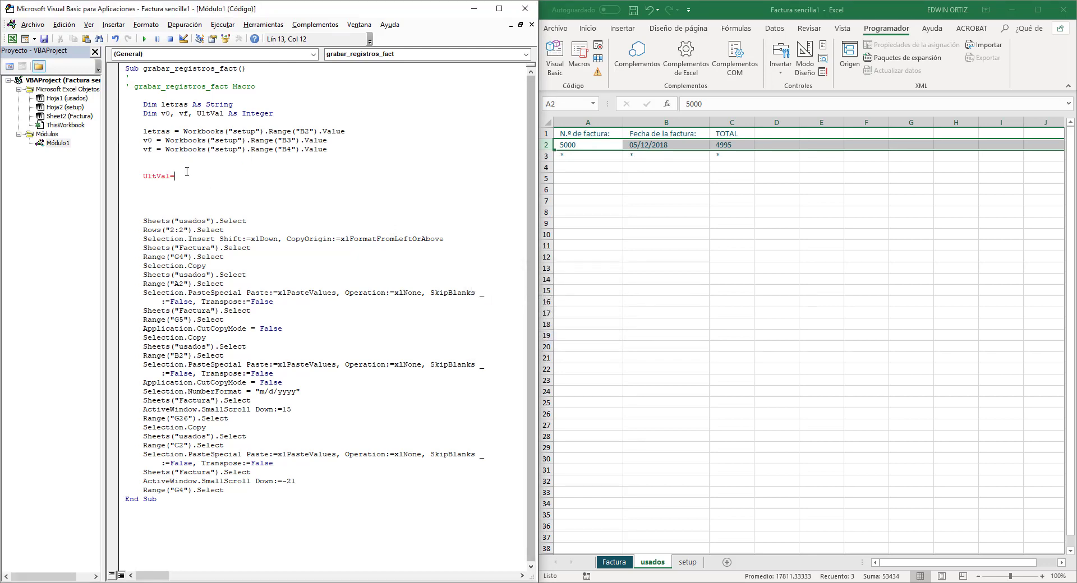
{"action": "left_click", "coordinate": [174, 176]}
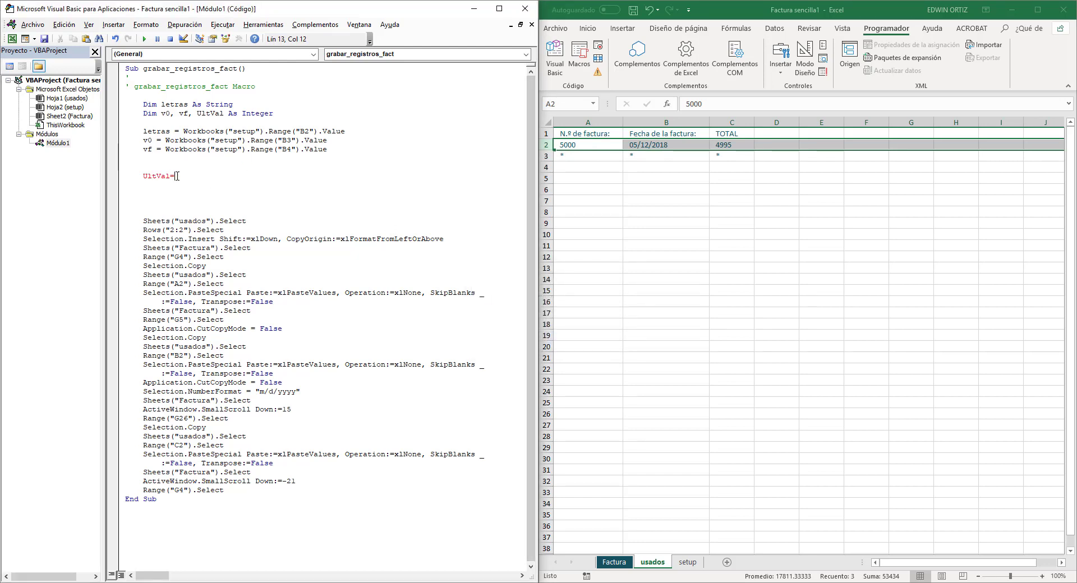
{"action": "key", "text": "BackSpace"}
{"action": "left_click_drag", "start_coordinate": [157, 149], "coordinate": [328, 152]}
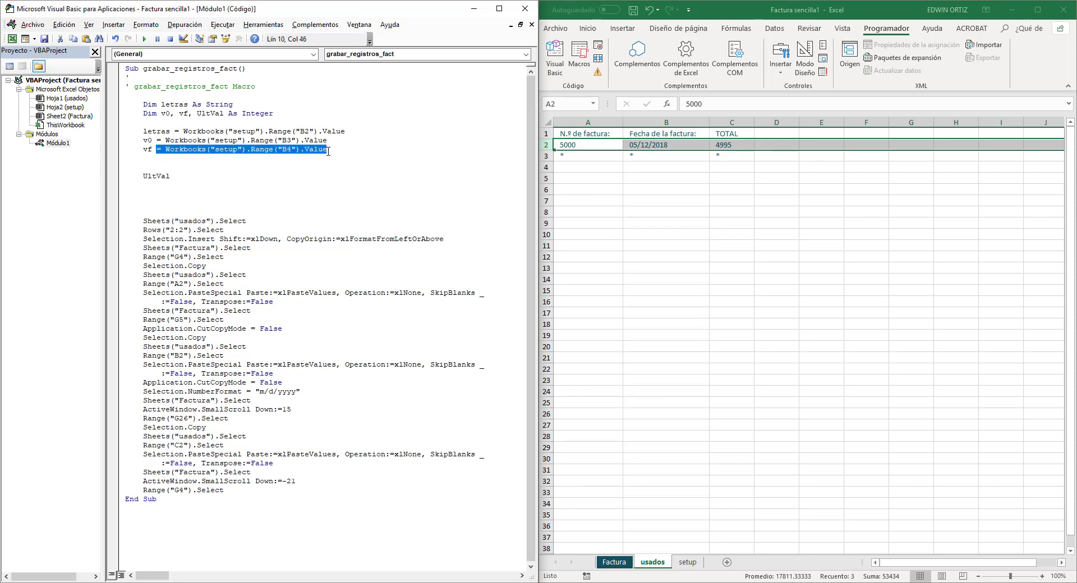
{"action": "left_click", "coordinate": [224, 175]}
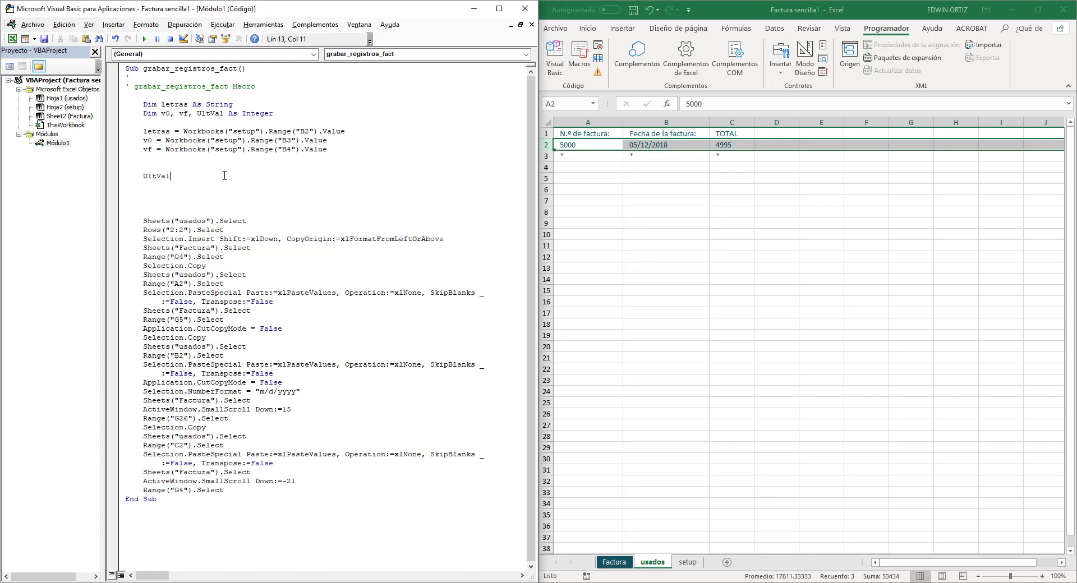
Paste the expression after UltVal and retarget it to usados cell A2
{"action": "key", "text": "ctrl+v"}
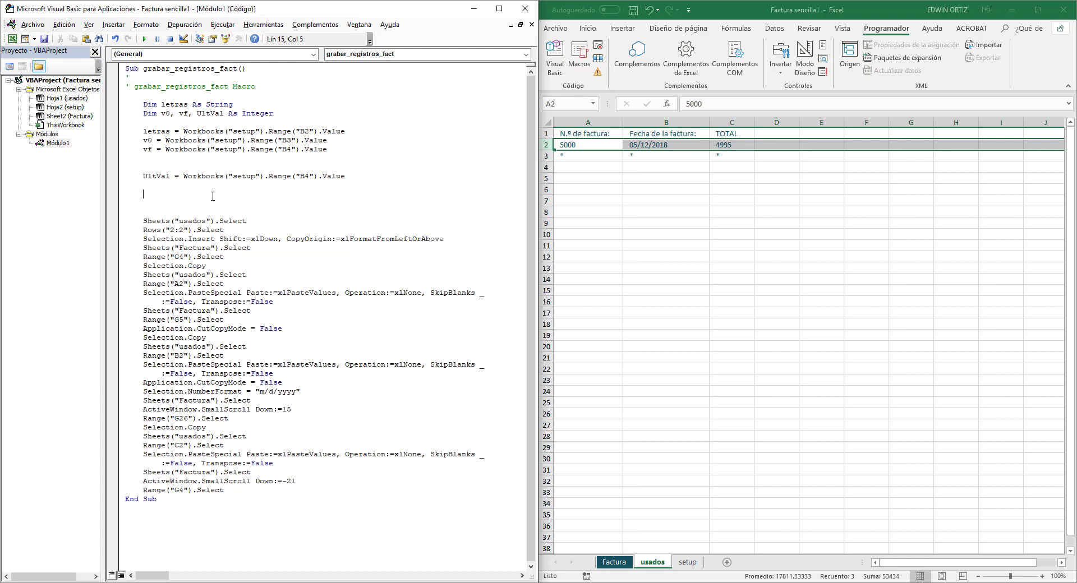
{"action": "left_click", "coordinate": [211, 194]}
{"action": "left_click_drag", "start_coordinate": [232, 176], "coordinate": [255, 175]}
{"action": "type", "text": "usados"}
{"action": "left_click", "coordinate": [304, 178]}
{"action": "double_click", "coordinate": [306, 177]}
{"action": "type", "text": "A"}
{"action": "type", "text": "2"}
{"action": "left_click", "coordinate": [310, 192]}
Wrap the UltVal expression in Val() and add new lines below it
{"action": "left_click", "coordinate": [183, 178]}
{"action": "type", "text": "val"}
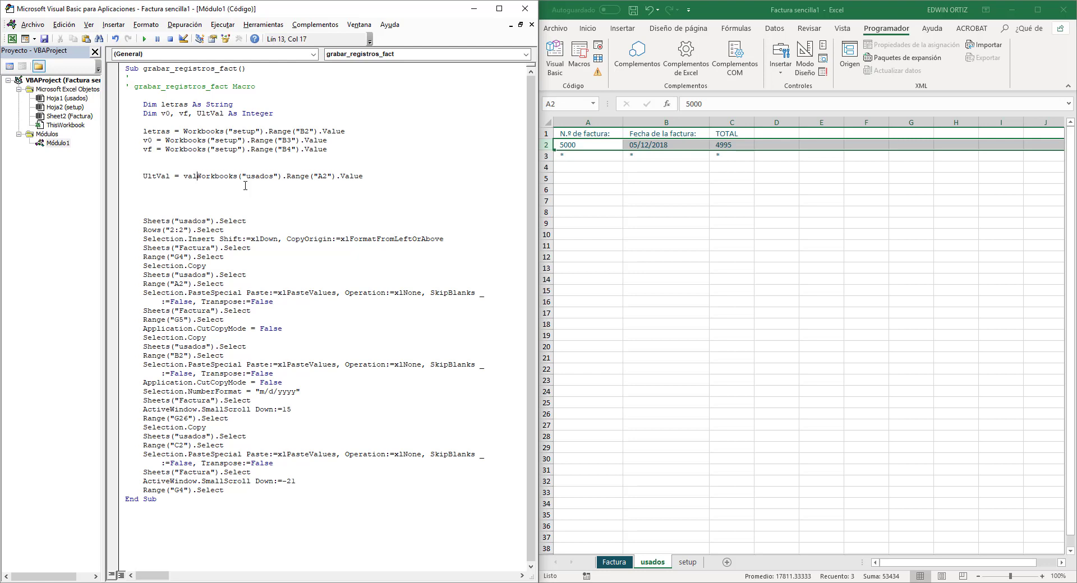
{"action": "type", "text": "("}
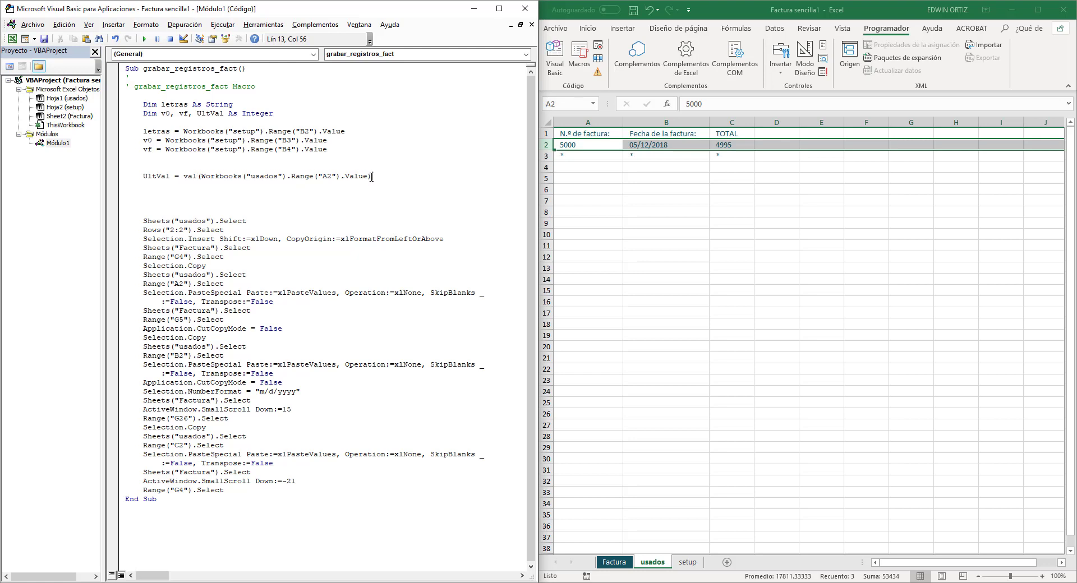
{"action": "type", "text": ")"}
{"action": "key", "text": "Return"}
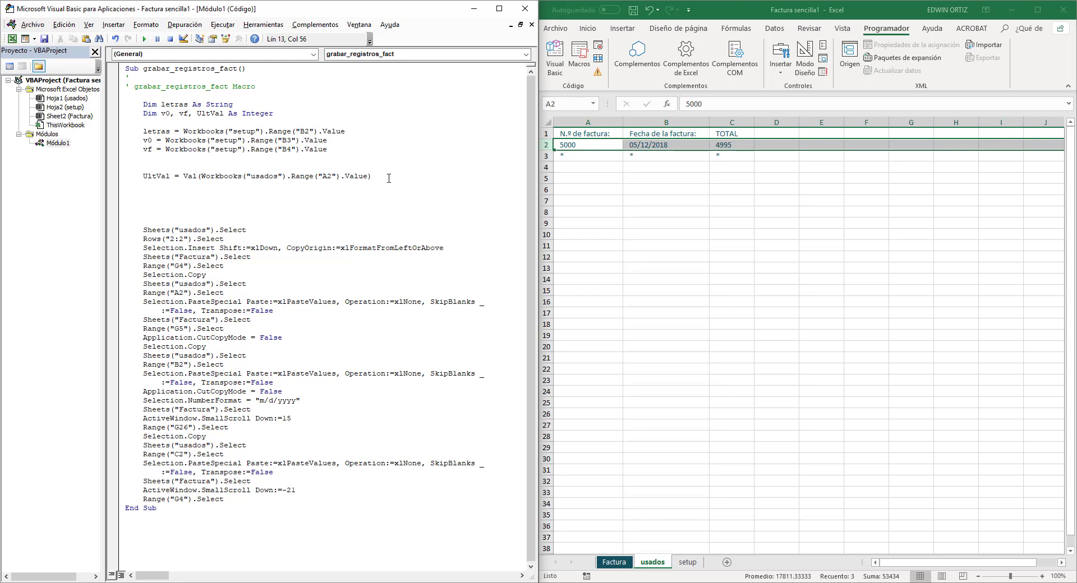
{"action": "key", "text": "Return"}
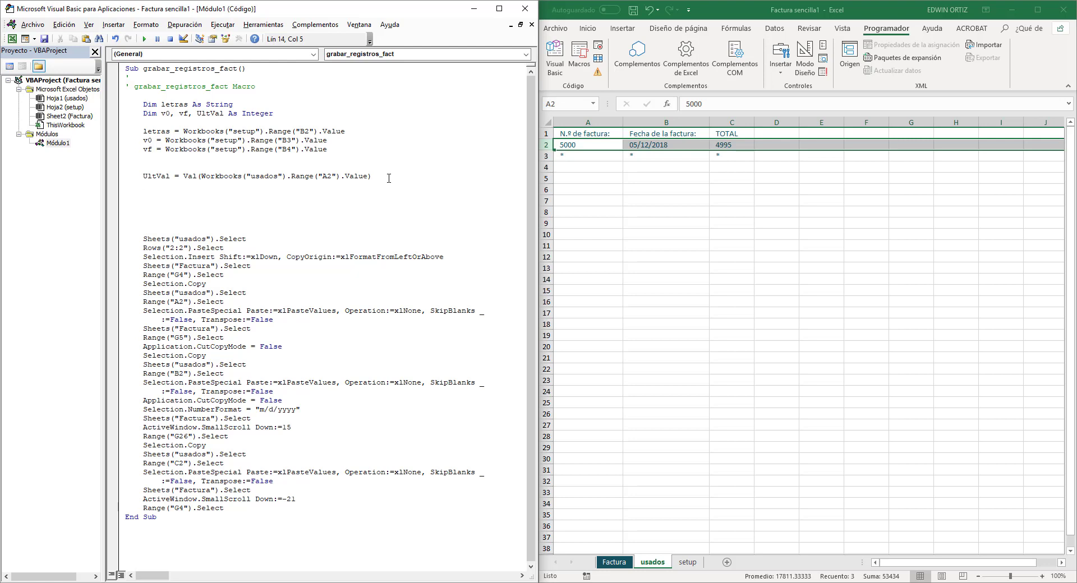
Type ValAct on a new line and add ValAct to the Dim declarations
{"action": "type", "text": "V"}
{"action": "type", "text": "alAct"}
{"action": "left_click_drag", "start_coordinate": [143, 186], "coordinate": [171, 185]}
{"action": "key", "text": "ctrl+c"}
{"action": "left_click", "coordinate": [224, 115]}
{"action": "type", "text": ","}
{"action": "key", "text": "ctrl+v"}
{"action": "left_click", "coordinate": [302, 204]}
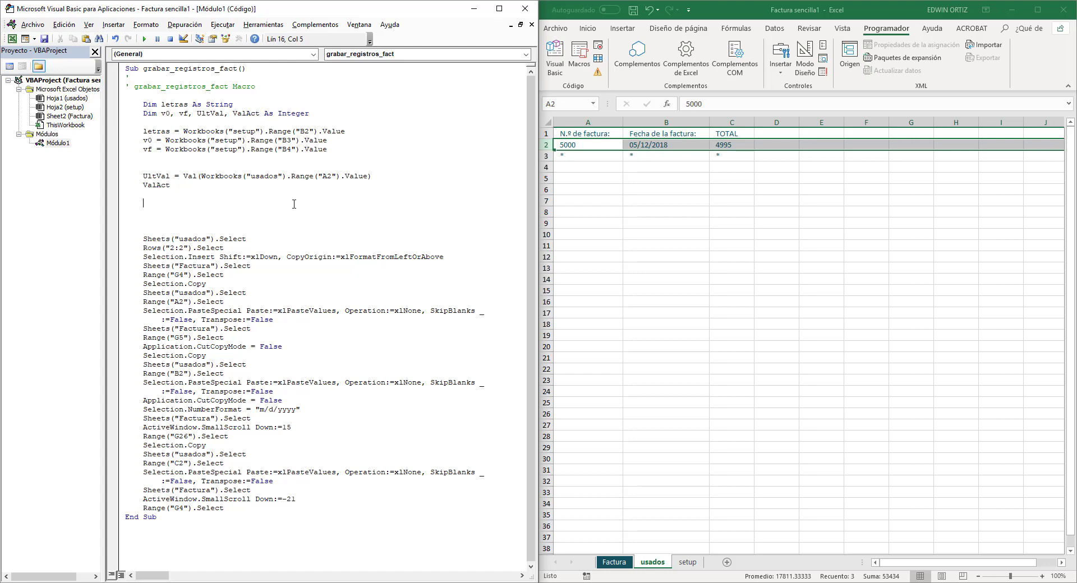
Complete the line as ValAct = UltVal + 1
{"action": "left_click", "coordinate": [191, 184]}
{"action": "type", "text": "="}
{"action": "left_click_drag", "start_coordinate": [143, 177], "coordinate": [170, 176]}
{"action": "key", "text": "ctrl+c"}
{"action": "left_click", "coordinate": [201, 187]}
{"action": "type", "text": "="}
{"action": "key", "text": "ctrl+v"}
{"action": "type", "text": "1"}
{"action": "key", "text": "Return"}
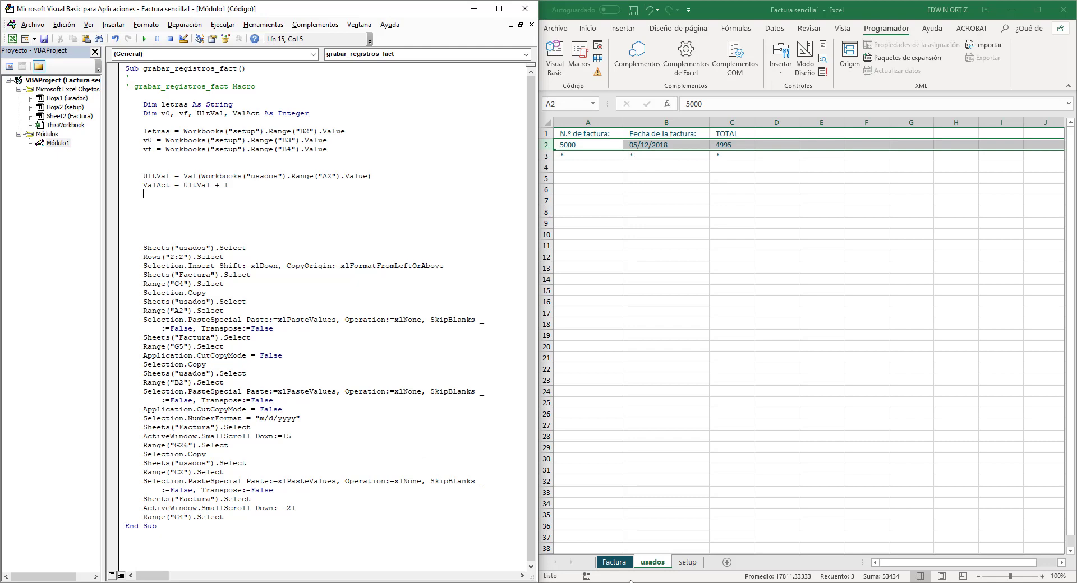
Start the line Worksheets("Factura").Range using IntelliSense word completion
{"action": "left_click", "coordinate": [614, 562]}
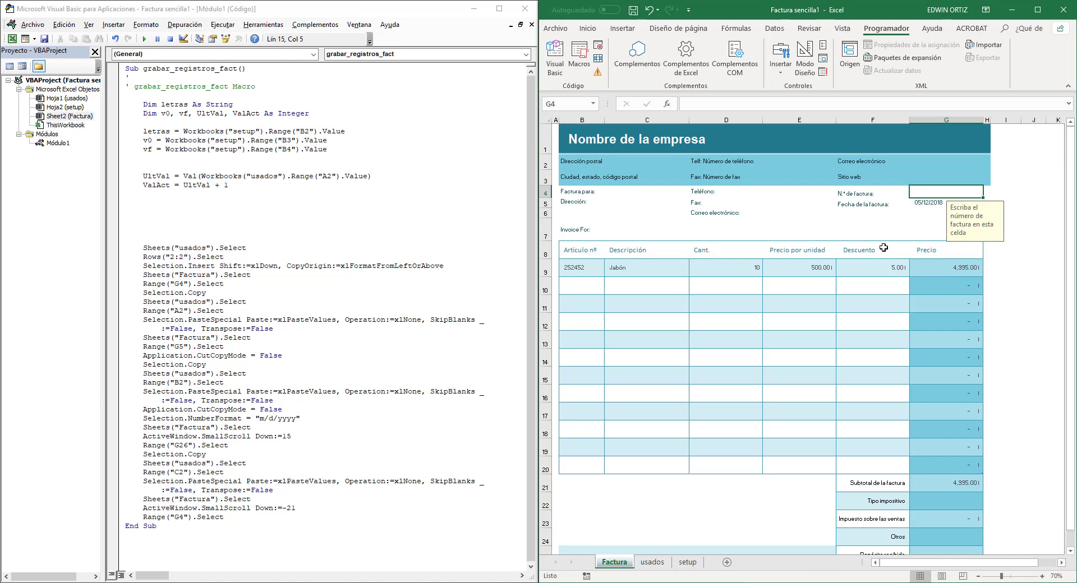
{"action": "left_click", "coordinate": [651, 562]}
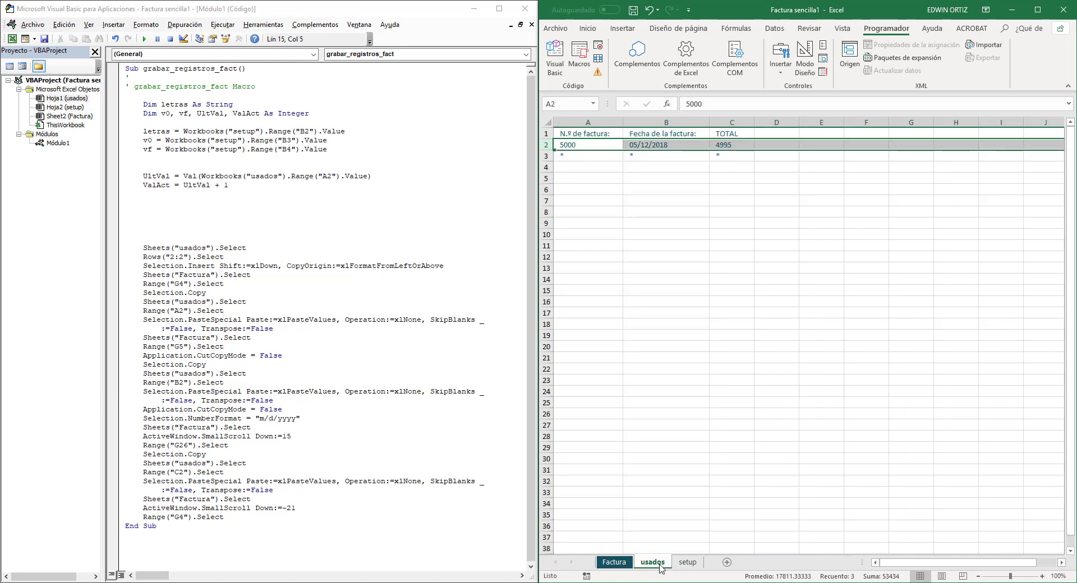
{"action": "left_click", "coordinate": [175, 211]}
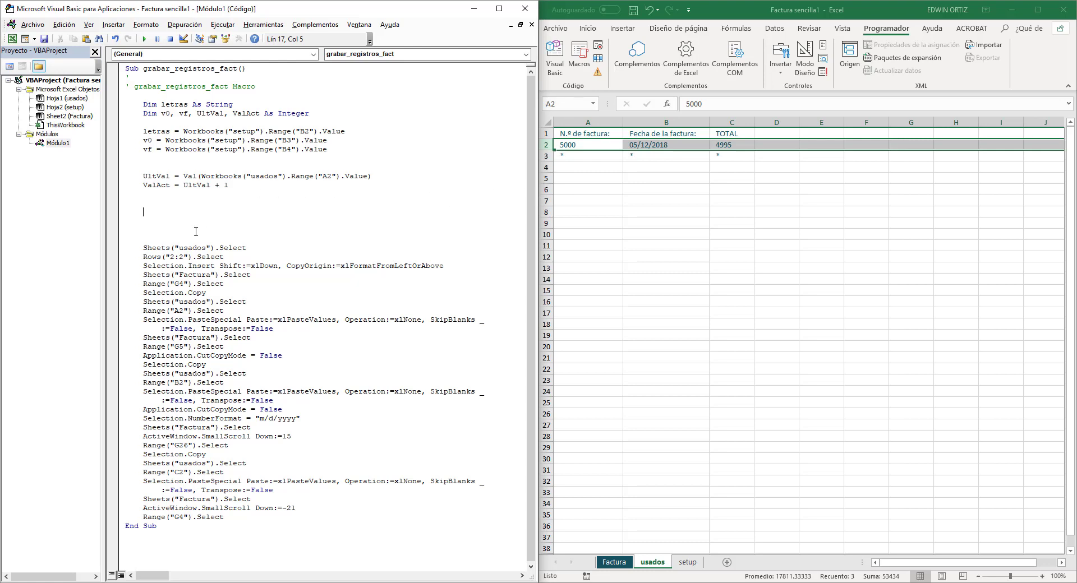
{"action": "key", "text": "ctrl+space"}
{"action": "type", "text": "wor"}
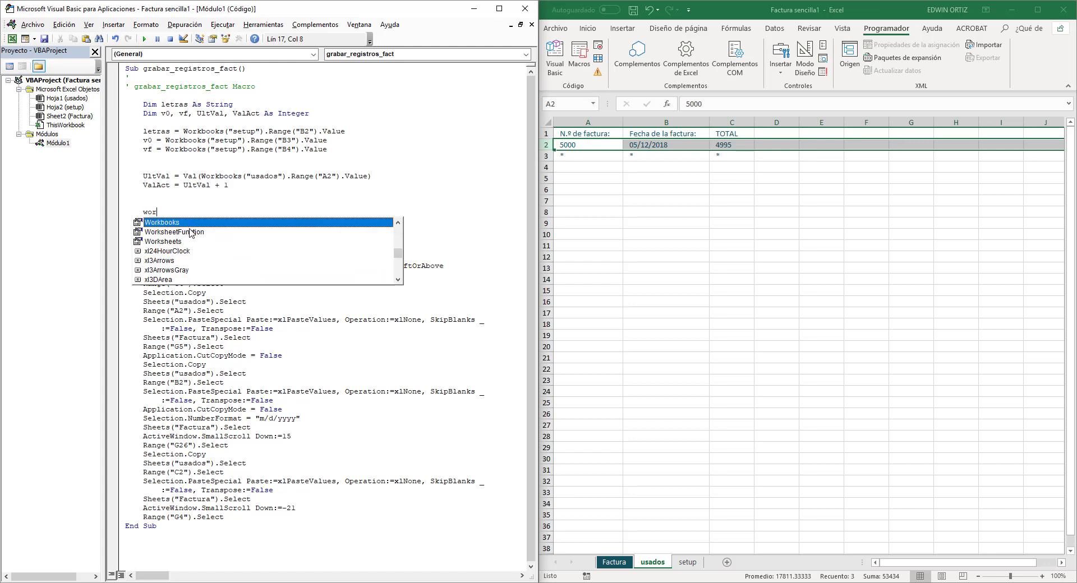
{"action": "key", "text": "Tab"}
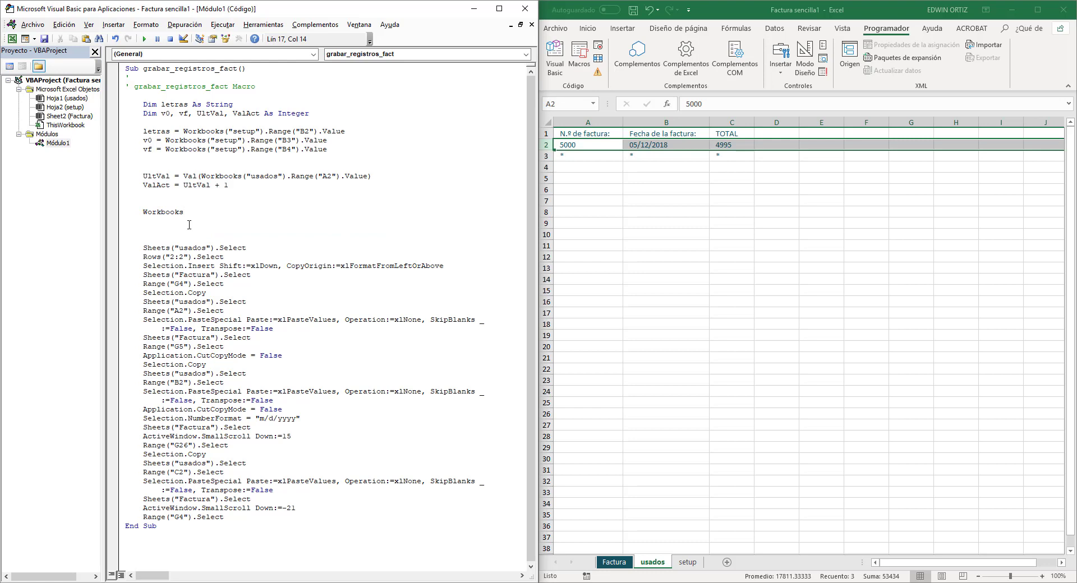
{"action": "key", "text": "BackSpace"}
{"action": "key", "text": "BackSpace"}
{"action": "key", "text": "BackSpace"}
{"action": "key", "text": "BackSpace"}
{"action": "key", "text": "BackSpace"}
{"action": "key", "text": "ctrl+space"}
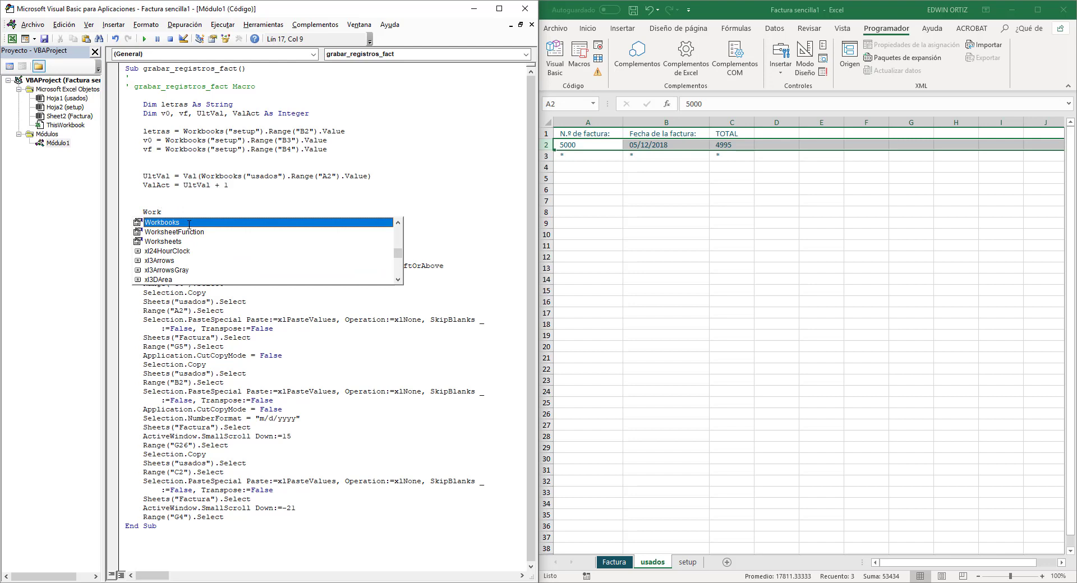
{"action": "double_click", "coordinate": [189, 242]}
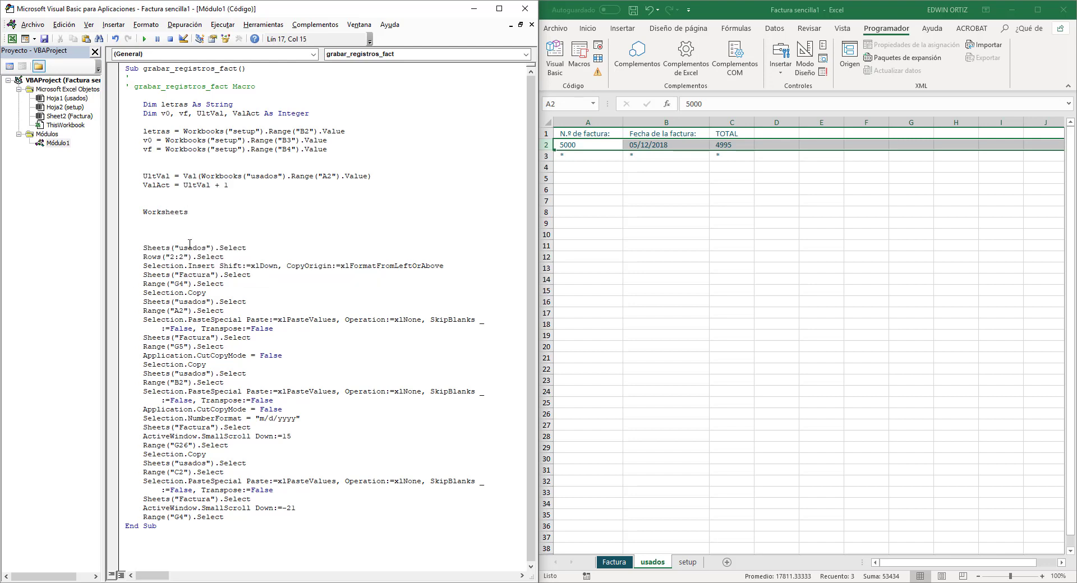
{"action": "type", "text": "(\""}
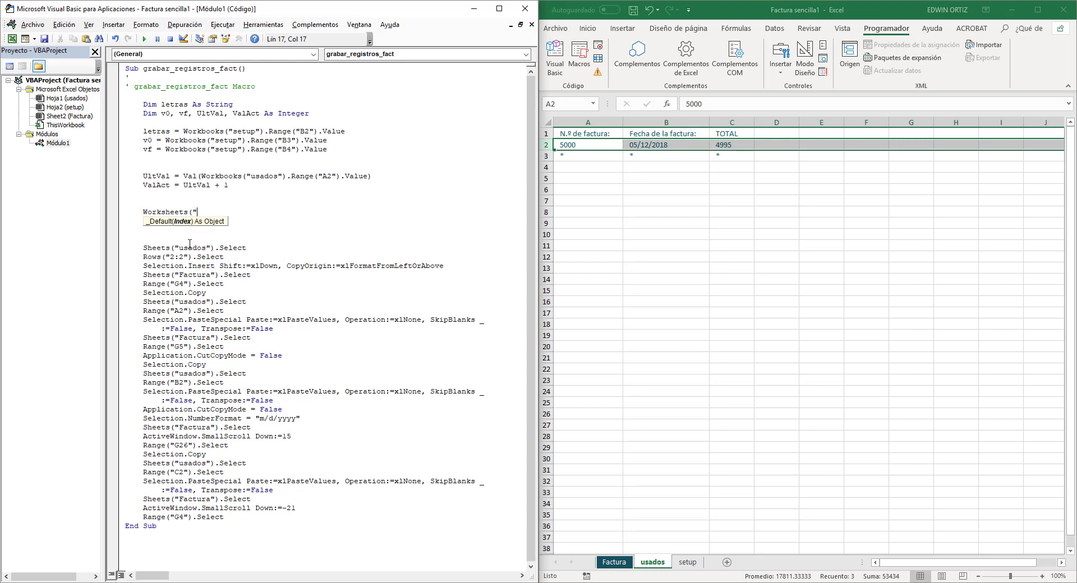
{"action": "type", "text": "Factura"}
{"action": "type", "text": "\""}
{"action": "type", "text": ")."}
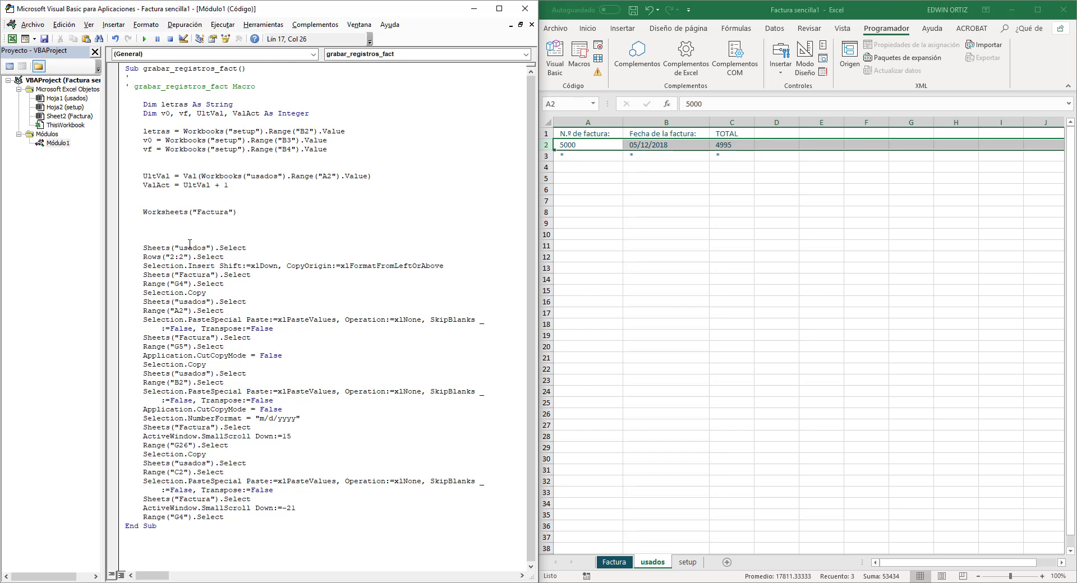
{"action": "type", "text": "Ra"}
{"action": "type", "text": "nge("}
Finish the line as Range("G4").Value = ValAct
{"action": "left_click", "coordinate": [623, 565]}
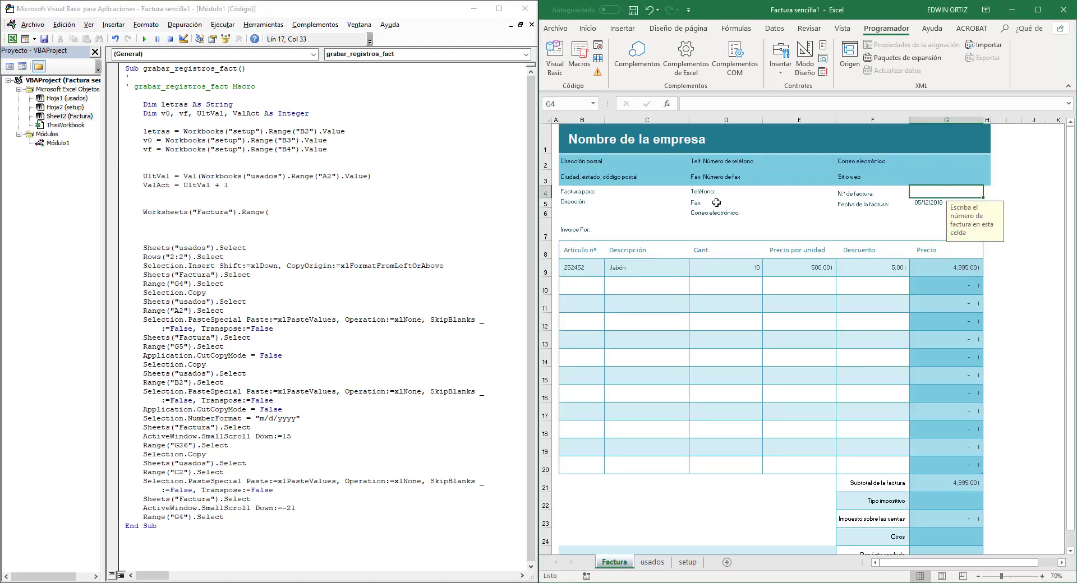
{"action": "left_click", "coordinate": [282, 215]}
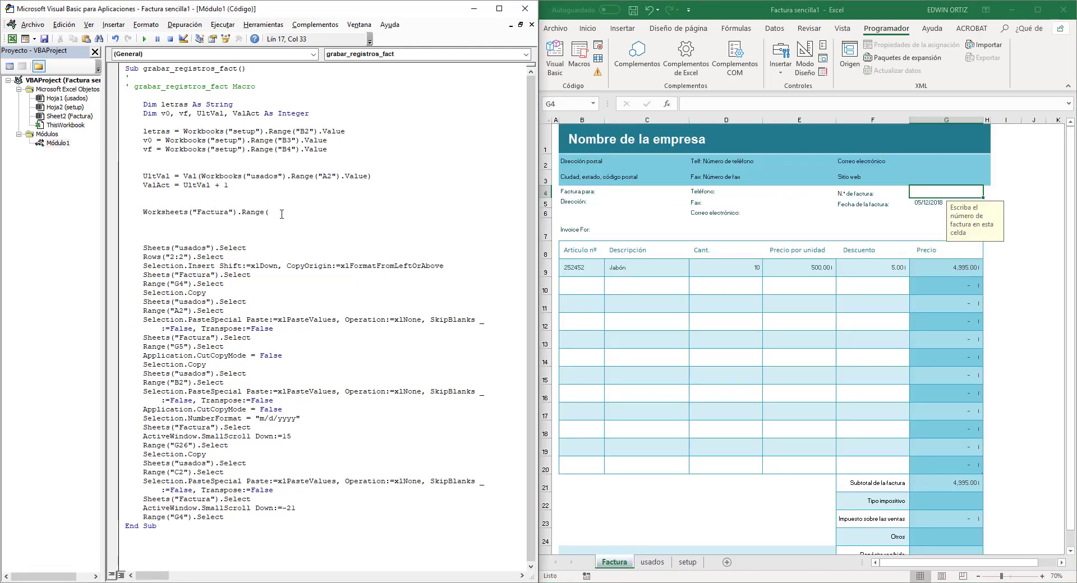
{"action": "type", "text": "\"G4"}
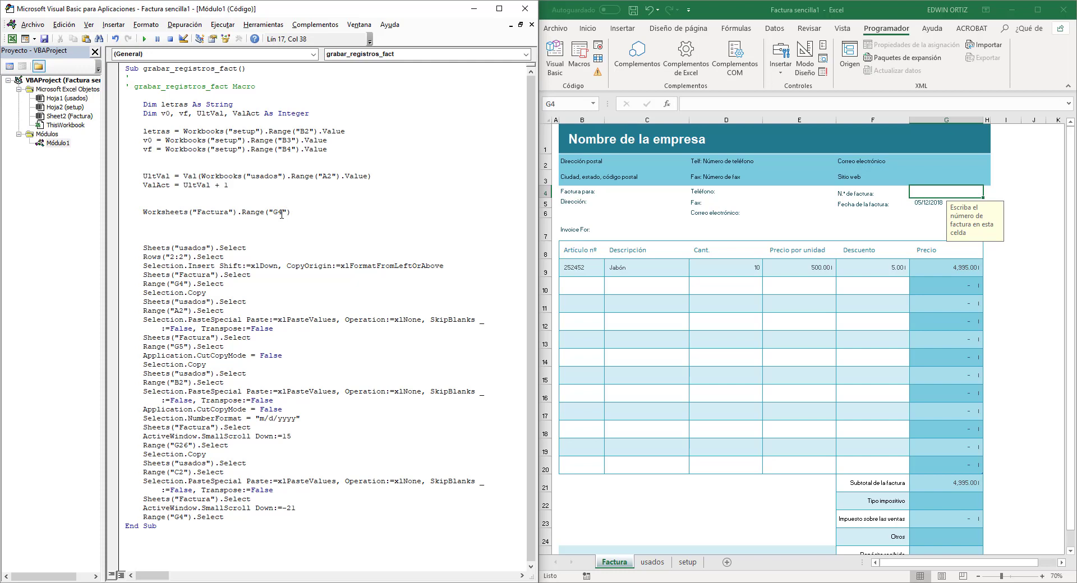
{"action": "type", "text": "val"}
{"action": "type", "text": "ue ="}
{"action": "type", "text": "ValAct"}
{"action": "left_click", "coordinate": [346, 259]}
{"action": "double_click", "coordinate": [274, 212]}
{"action": "left_click", "coordinate": [653, 562]}
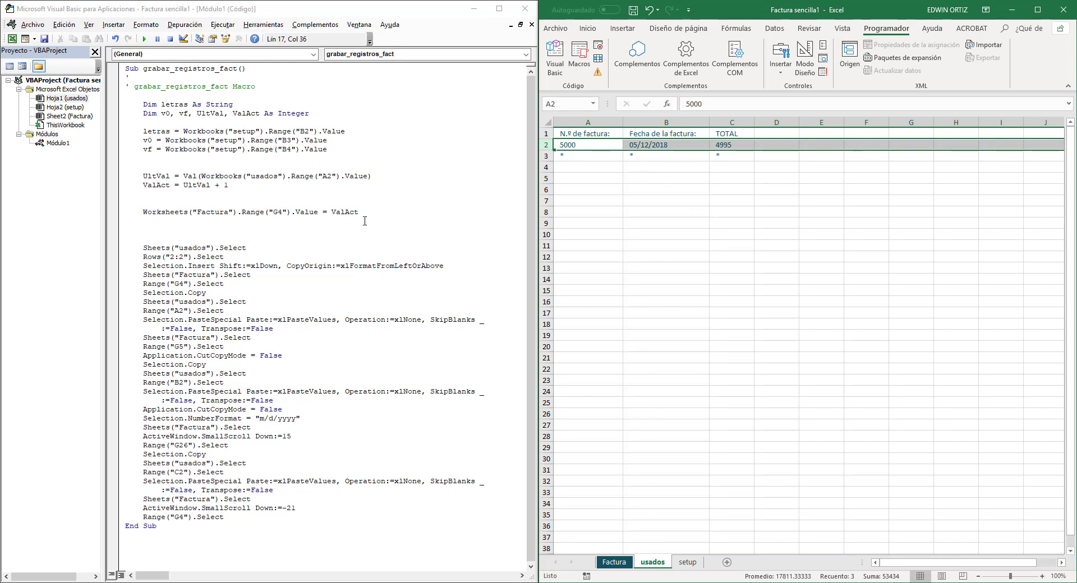
{"action": "left_click_drag", "start_coordinate": [143, 131], "coordinate": [170, 132]}
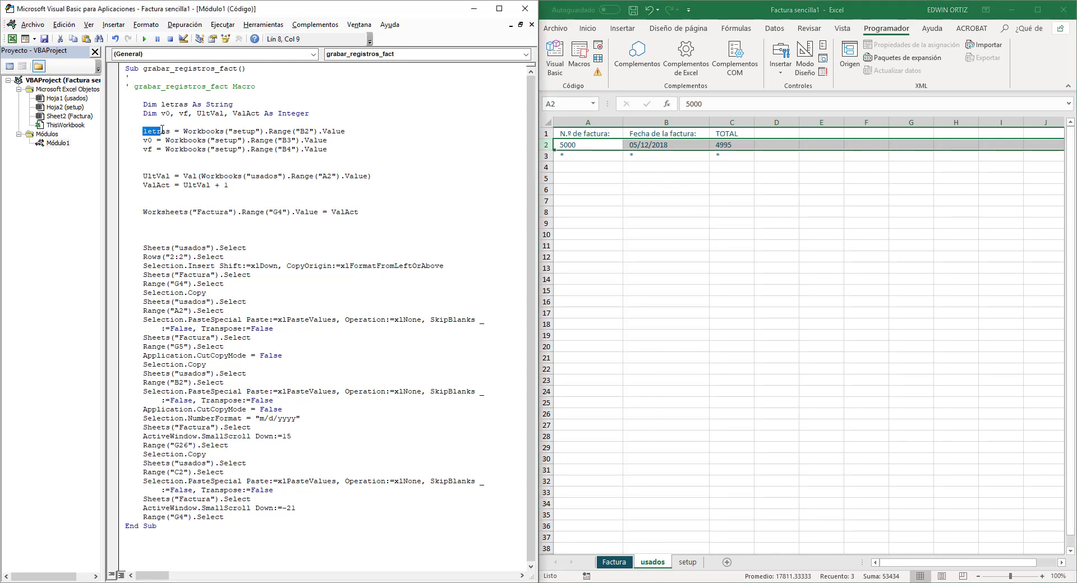
{"action": "left_click", "coordinate": [316, 230]}
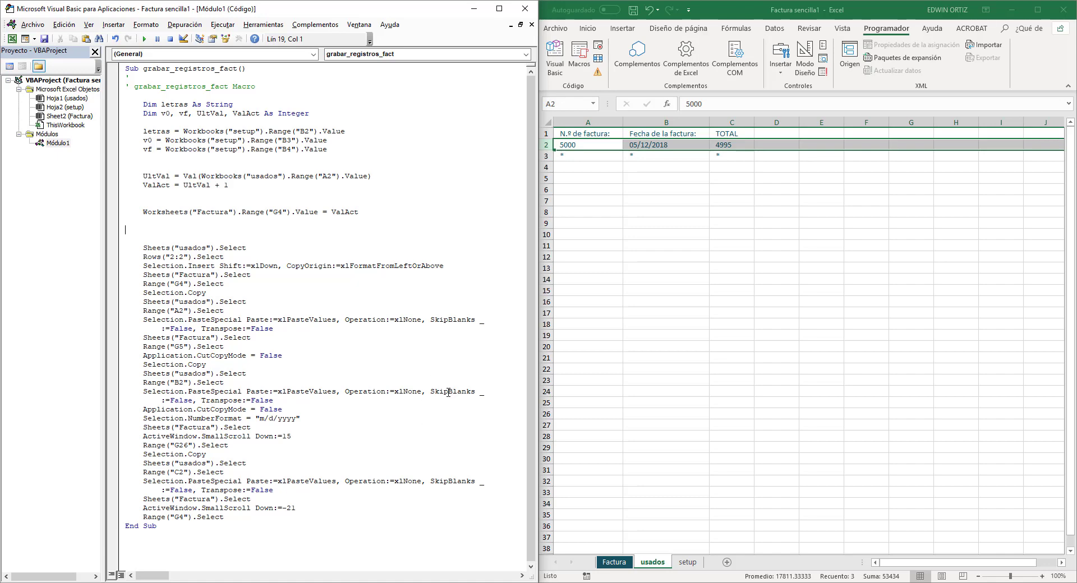
On Factura, enter quantity 50 in D9 and unit price 45 in E9 for Jabón, then check the totals
{"action": "left_click", "coordinate": [617, 565]}
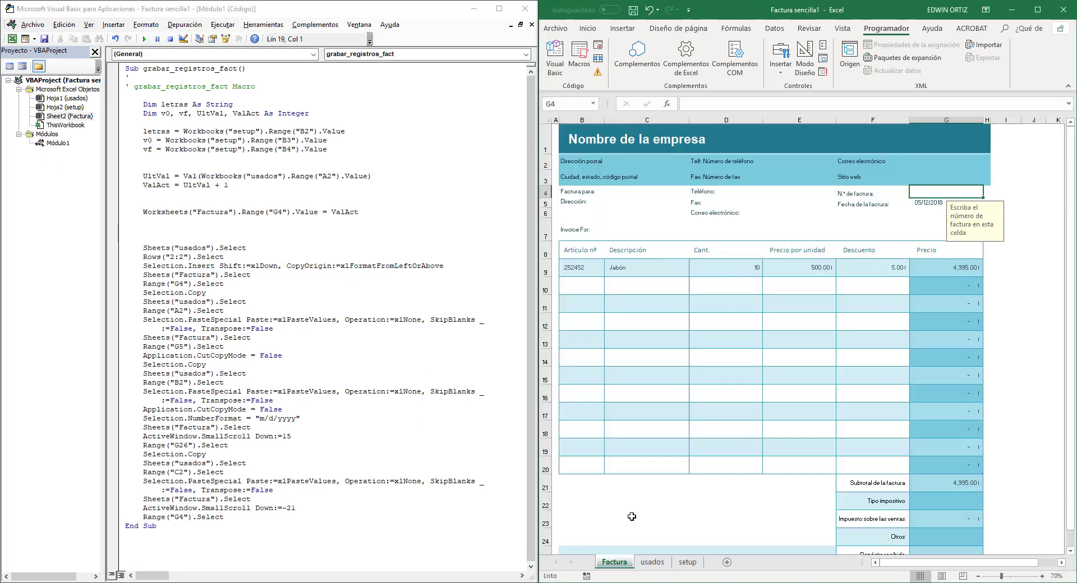
{"action": "left_click", "coordinate": [734, 272]}
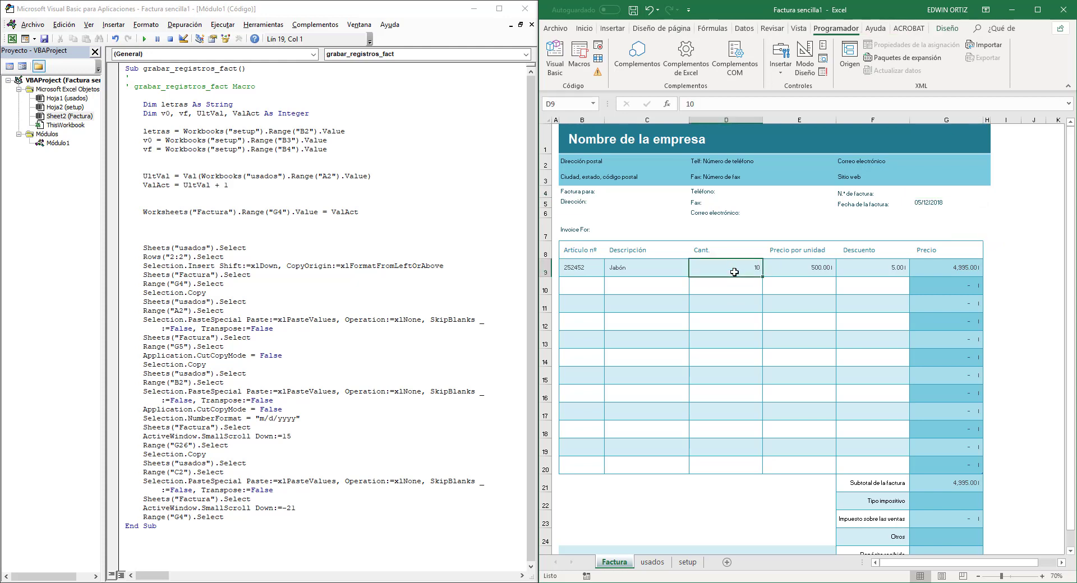
{"action": "type", "text": "50"}
{"action": "key", "text": "Return"}
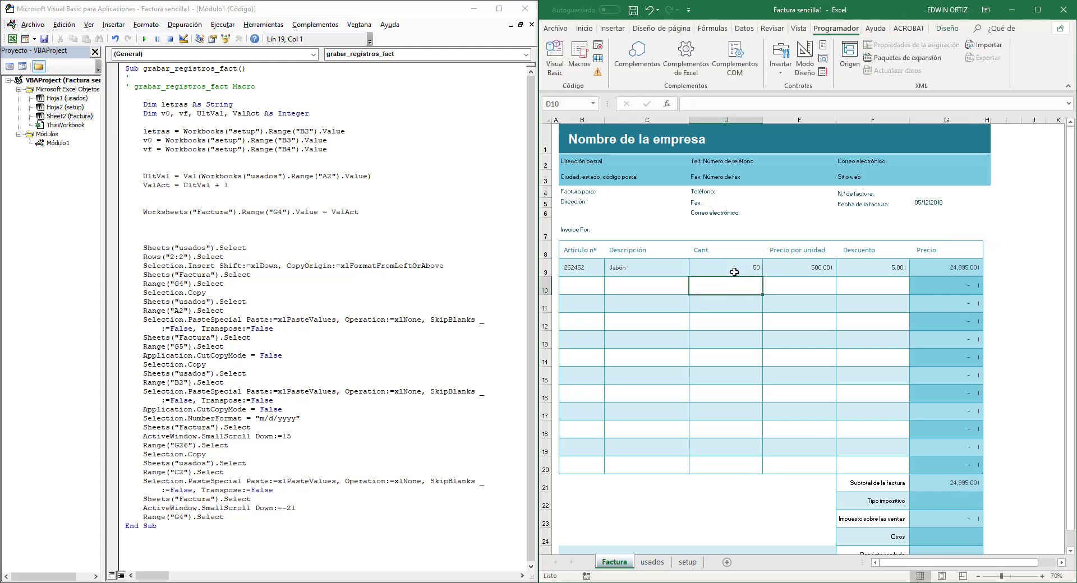
{"action": "left_click", "coordinate": [795, 267]}
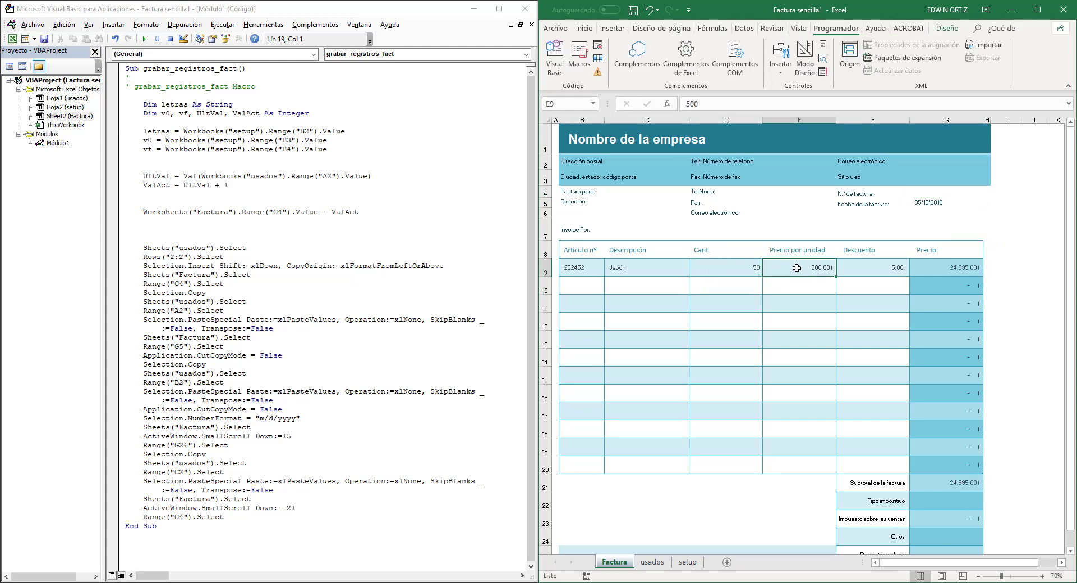
{"action": "type", "text": "45"}
{"action": "key", "text": "Return"}
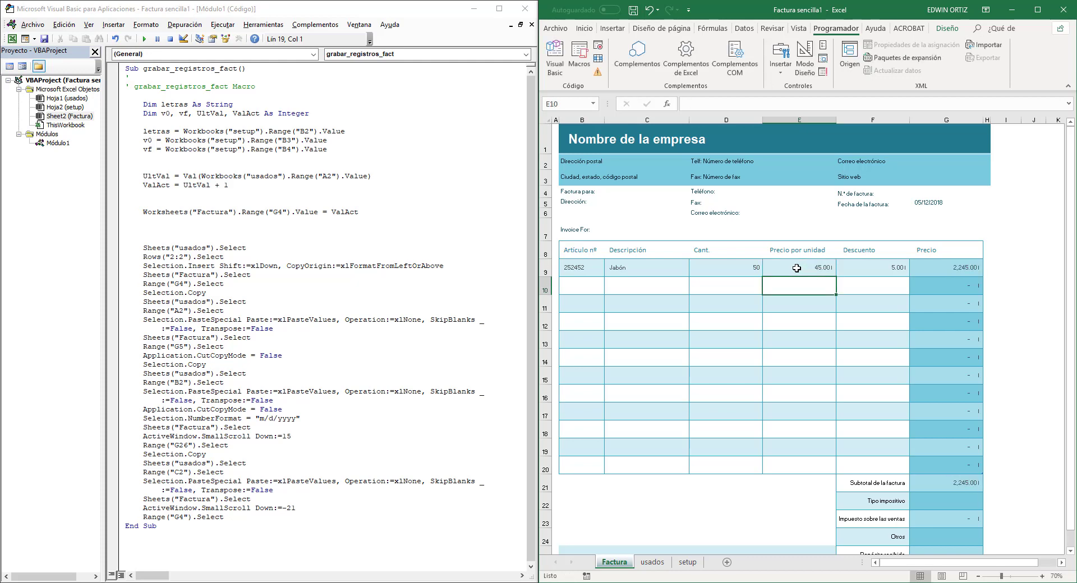
{"action": "scroll", "coordinate": [891, 465], "scroll_direction": "down", "scroll_amount": 3}
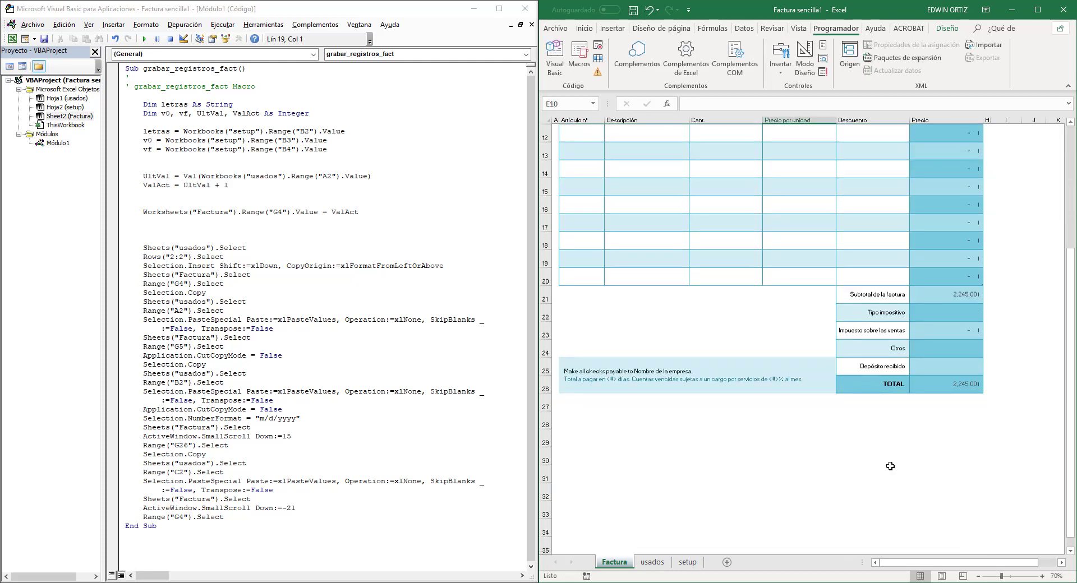
{"action": "scroll", "coordinate": [820, 428], "scroll_direction": "up", "scroll_amount": 3}
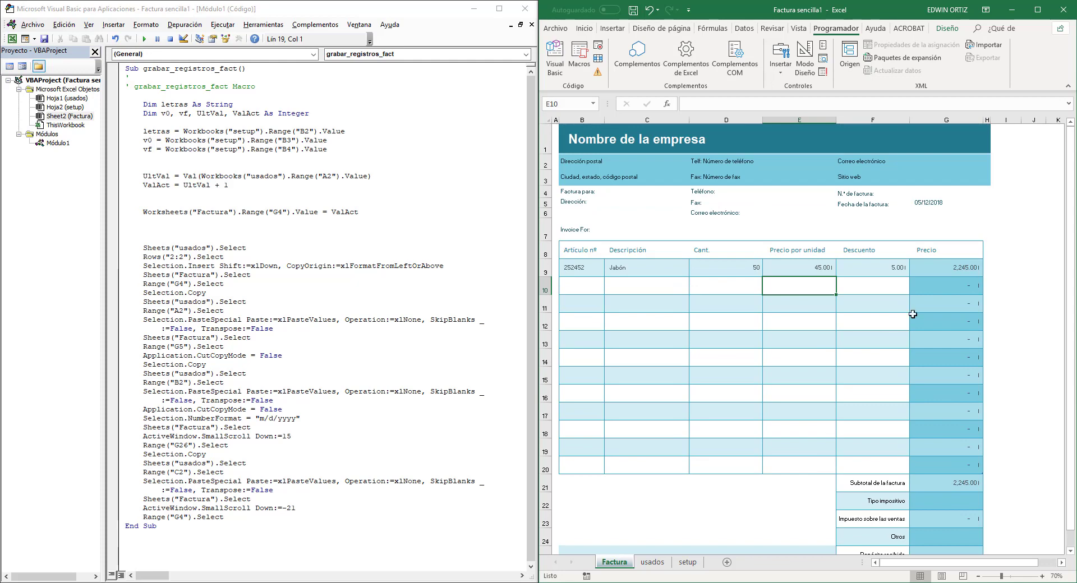
{"action": "scroll", "coordinate": [829, 489], "scroll_direction": "down", "scroll_amount": 4}
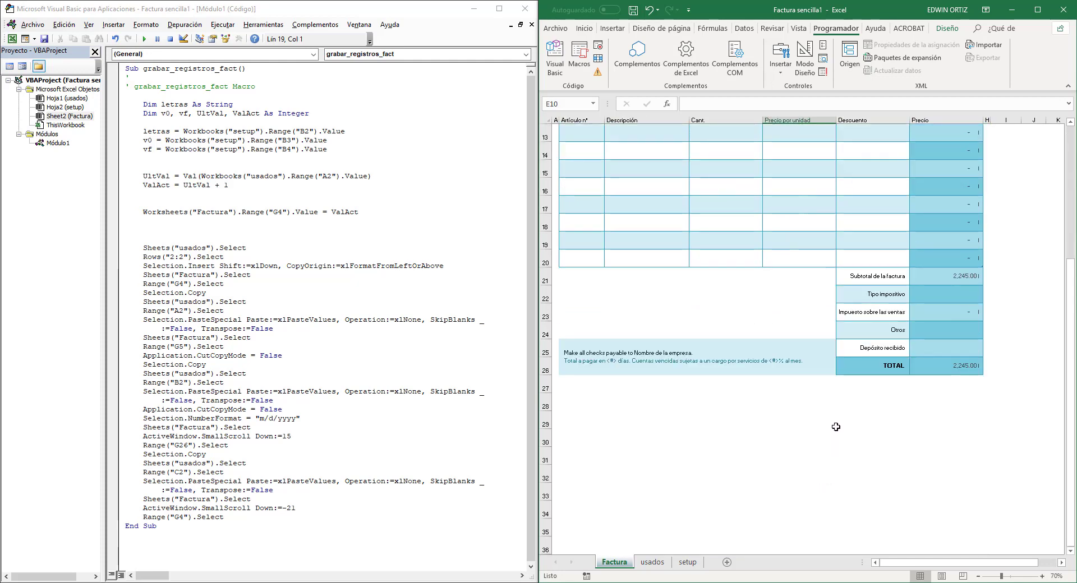
{"action": "scroll", "coordinate": [796, 467], "scroll_direction": "up", "scroll_amount": 4}
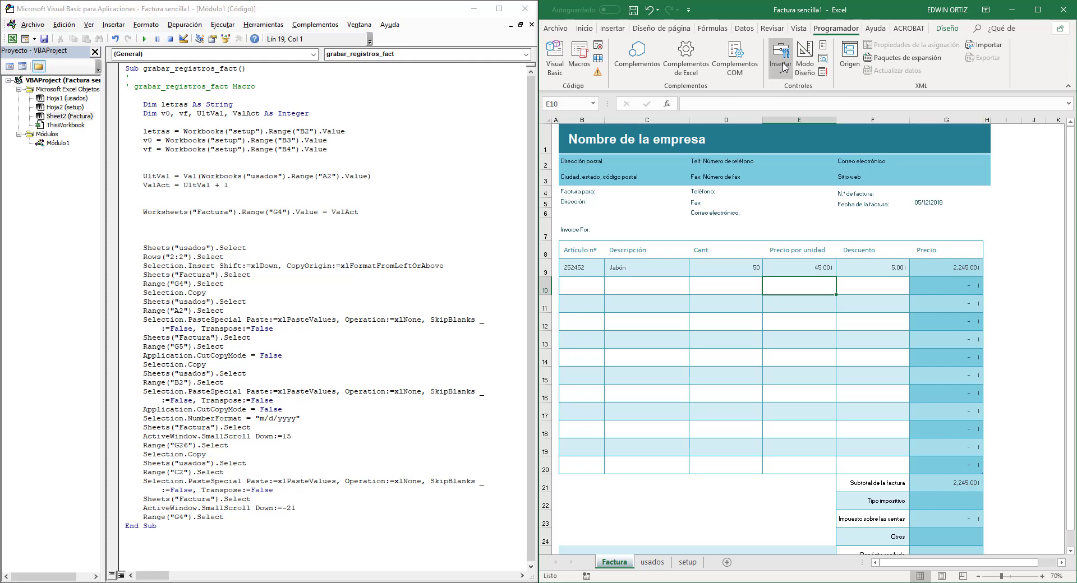
Draw a form button beside the invoice header linked to the grabar_registros_fact macro
{"action": "left_click", "coordinate": [1038, 10]}
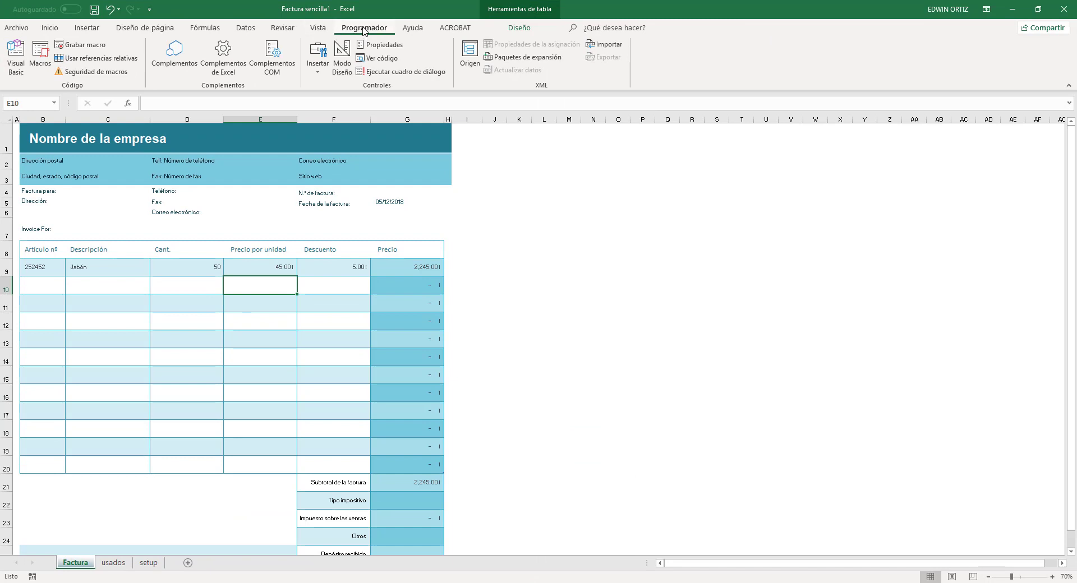
{"action": "left_click", "coordinate": [317, 75]}
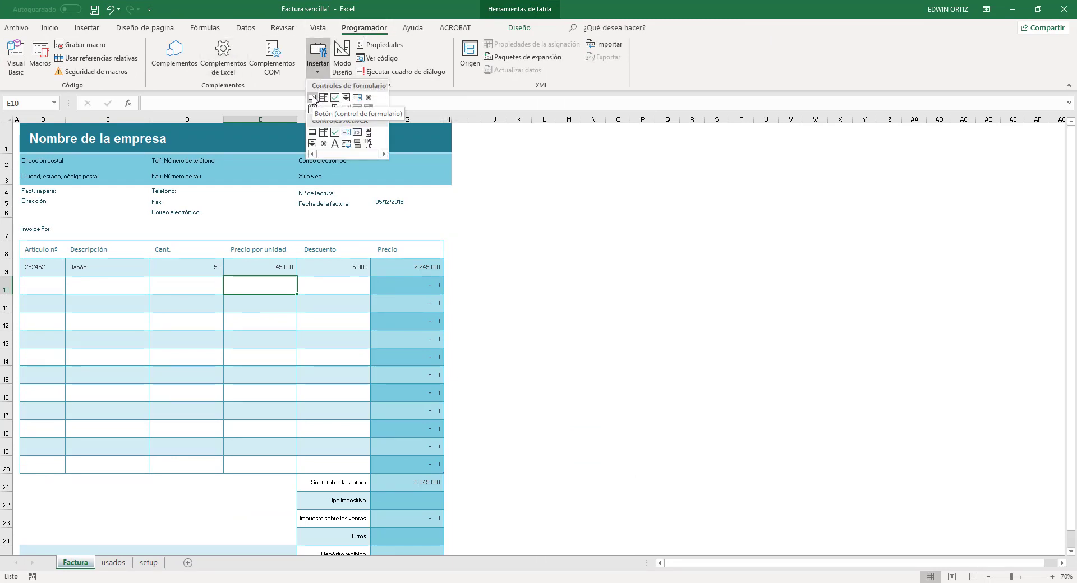
{"action": "left_click", "coordinate": [312, 99]}
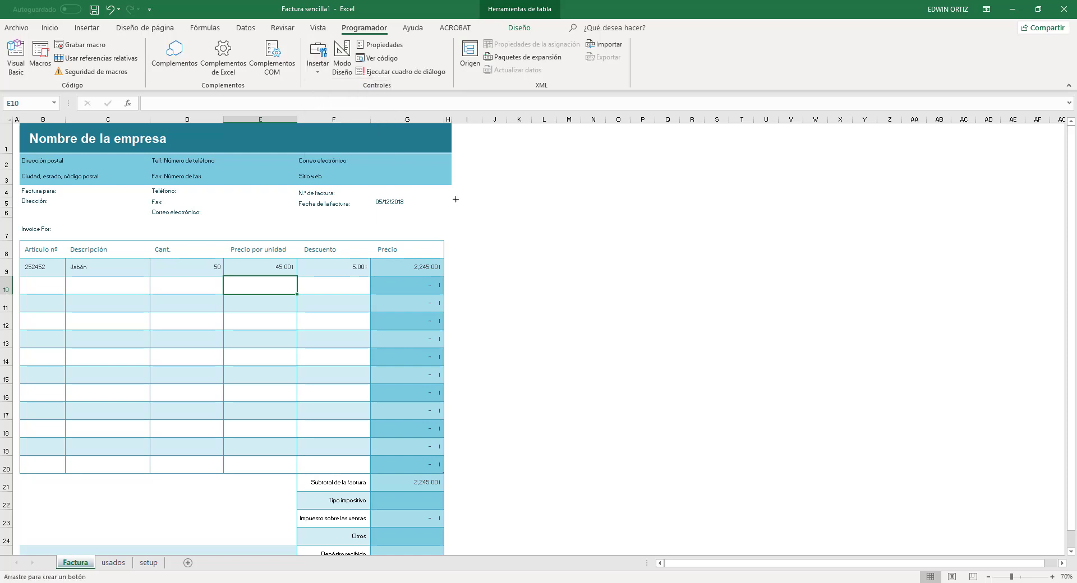
{"action": "left_click_drag", "start_coordinate": [471, 196], "coordinate": [525, 219]}
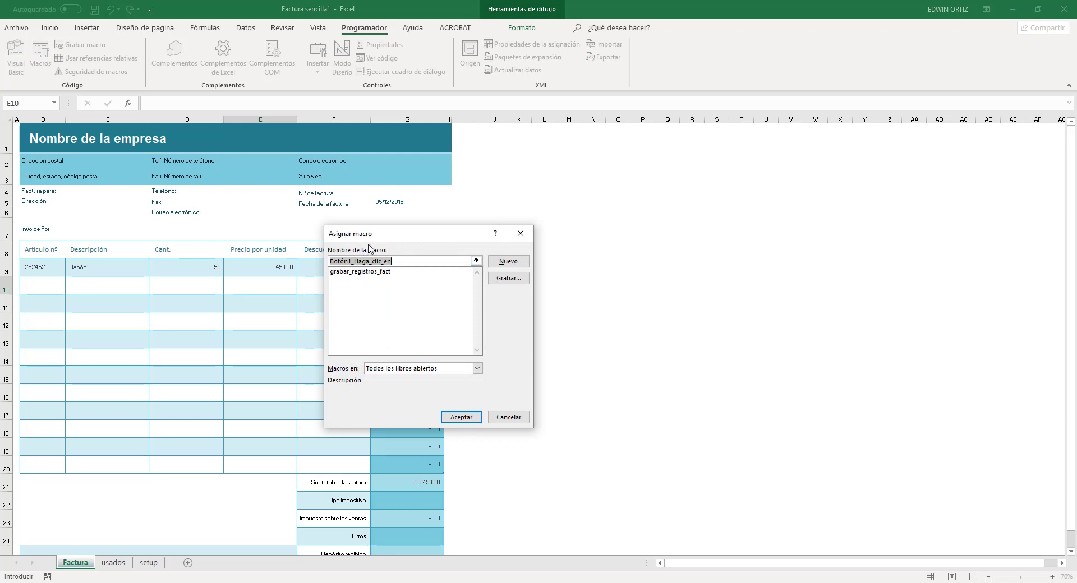
{"action": "left_click", "coordinate": [365, 276]}
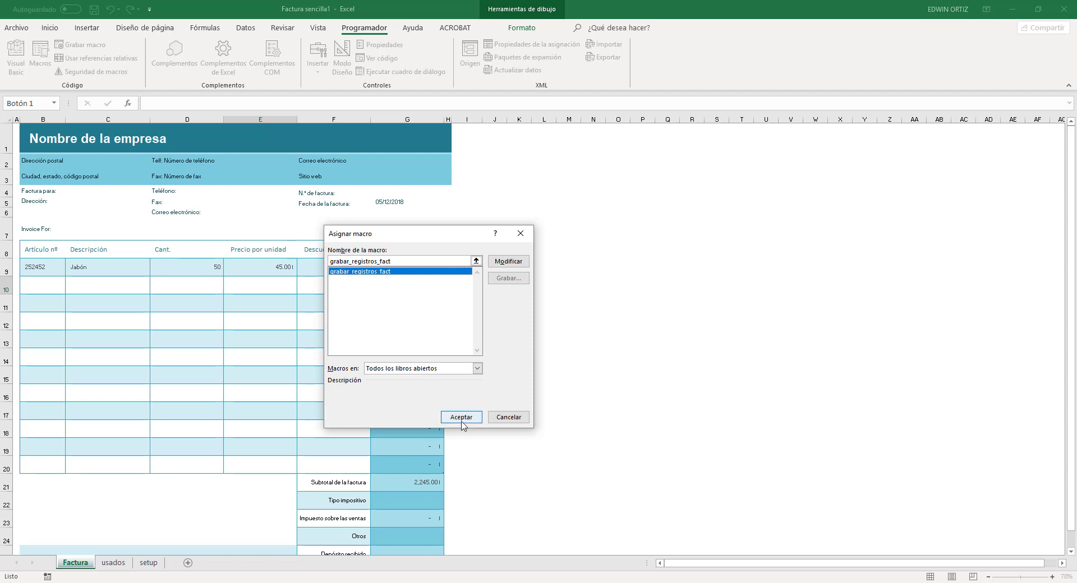
{"action": "left_click", "coordinate": [461, 418]}
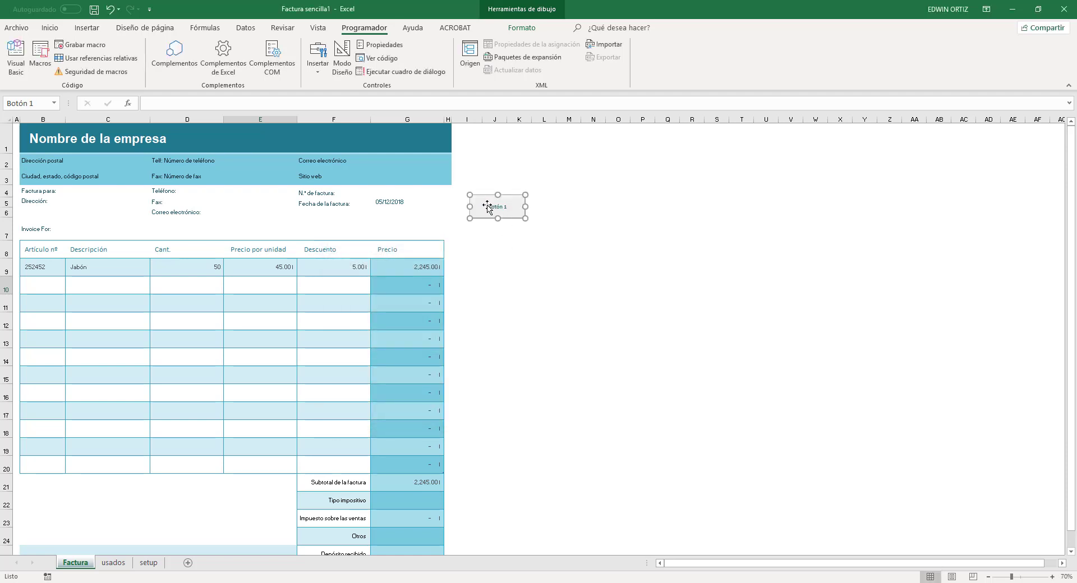
Relabel the button 'Guardar / Gen' and snap Excel to the right half of the screen
{"action": "left_click", "coordinate": [491, 205]}
{"action": "left_click", "coordinate": [491, 206]}
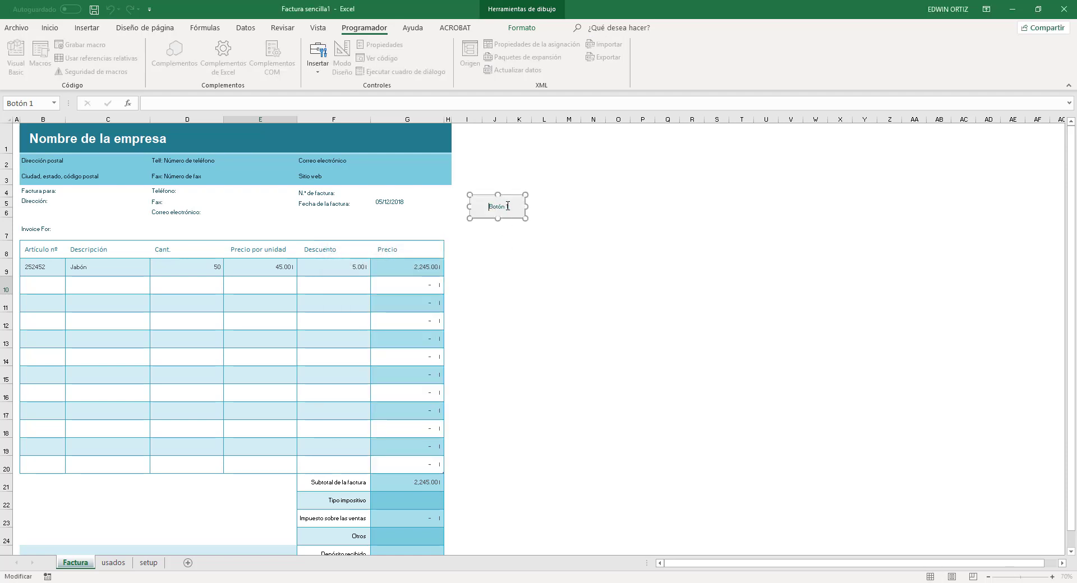
{"action": "key", "text": "BackSpace"}
{"action": "key", "text": "BackSpace"}
{"action": "key", "text": "BackSpace"}
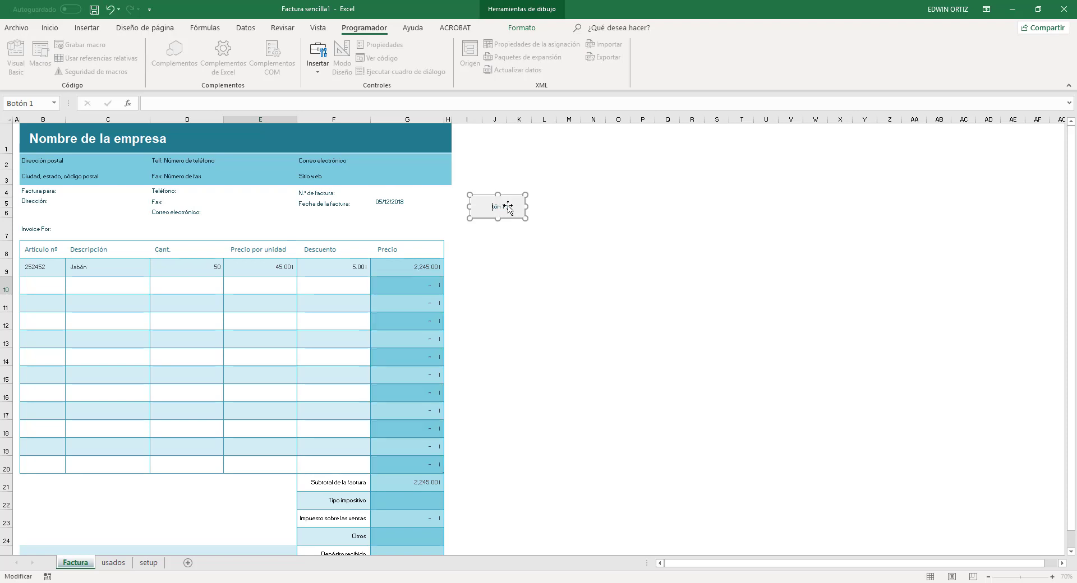
{"action": "key", "text": "BackSpace"}
{"action": "key", "text": "BackSpace"}
{"action": "key", "text": "BackSpace"}
{"action": "type", "text": "uardar"}
{"action": "type", "text": " dato"}
{"action": "key", "text": "BackSpace"}
{"action": "key", "text": "BackSpace"}
{"action": "key", "text": "BackSpace"}
{"action": "key", "text": "BackSpace"}
{"action": "type", "text": "/ Gen"}
{"action": "left_click", "coordinate": [548, 240]}
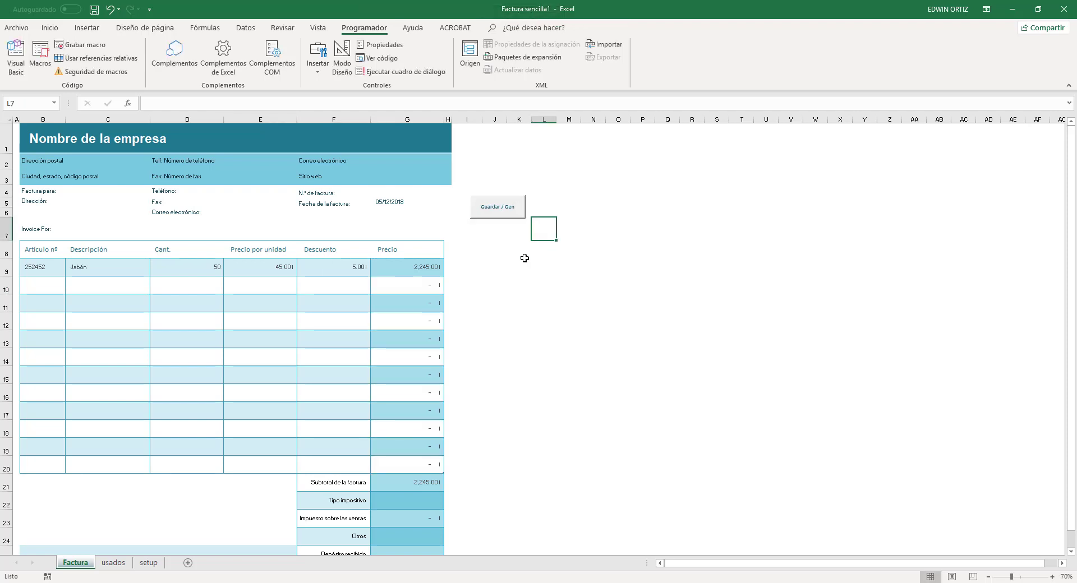
{"action": "double_click", "coordinate": [503, 13]}
{"action": "key", "text": "super+Right"}
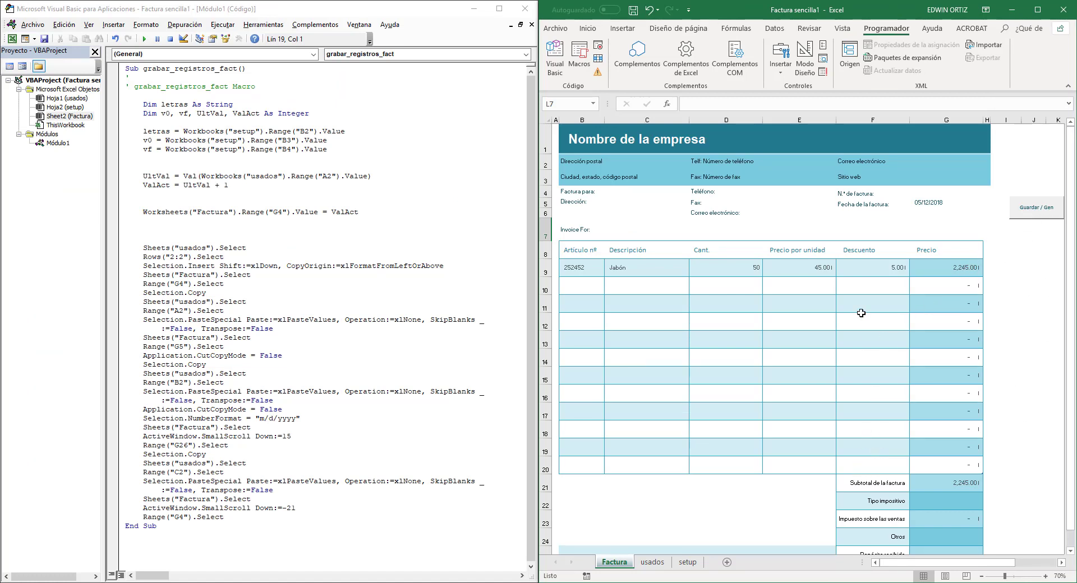
Run the Guardar / Gen button, debug the error 9 line, and reset the macro
{"action": "scroll", "coordinate": [942, 416], "scroll_direction": "down", "scroll_amount": 2}
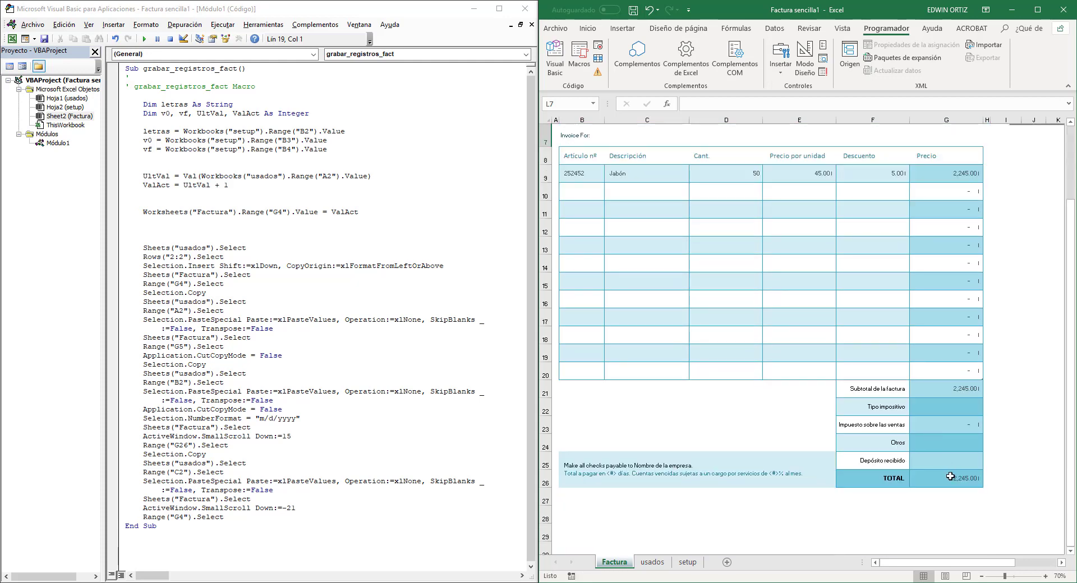
{"action": "scroll", "coordinate": [945, 435], "scroll_direction": "up", "scroll_amount": 2}
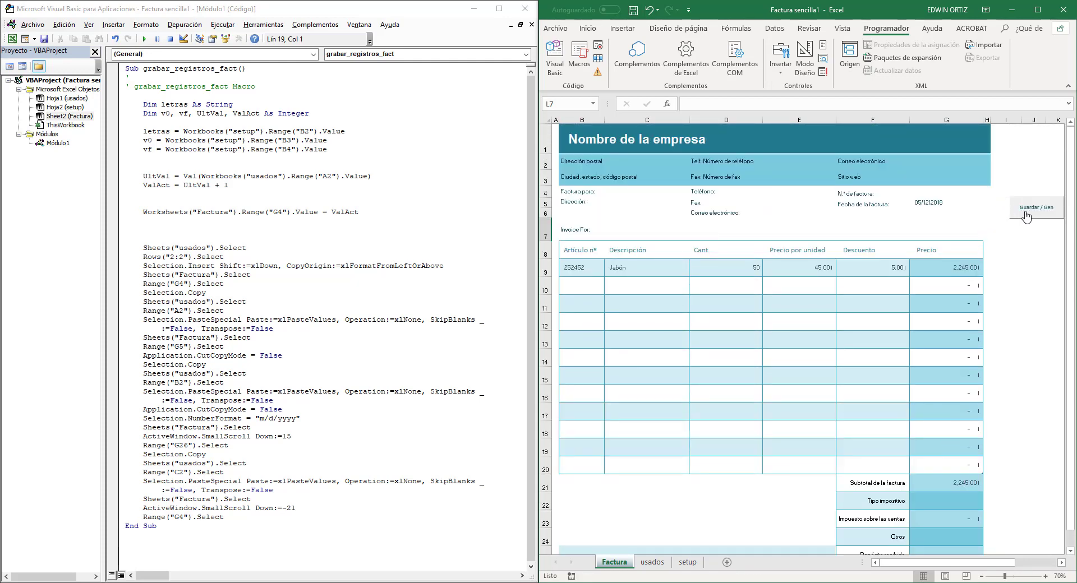
{"action": "left_click", "coordinate": [1026, 217]}
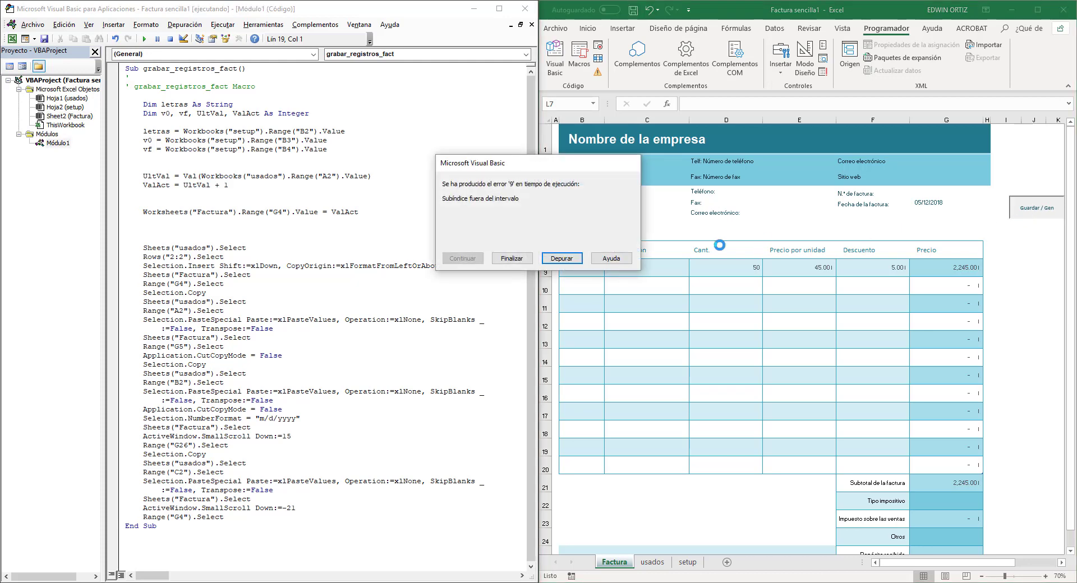
{"action": "left_click", "coordinate": [562, 258]}
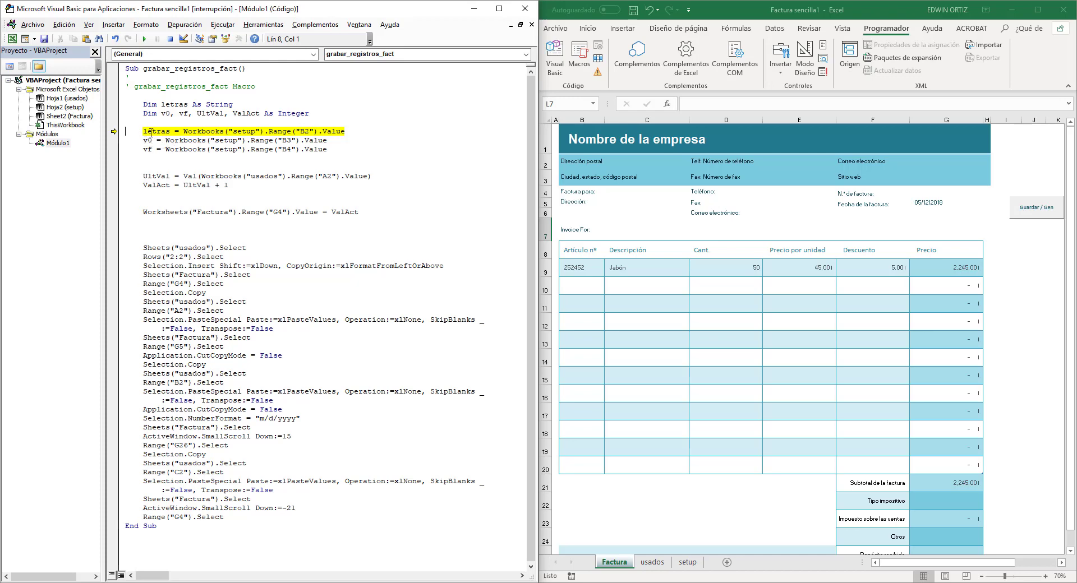
{"action": "mouse_move", "coordinate": [154, 133]}
{"action": "left_click", "coordinate": [171, 40]}
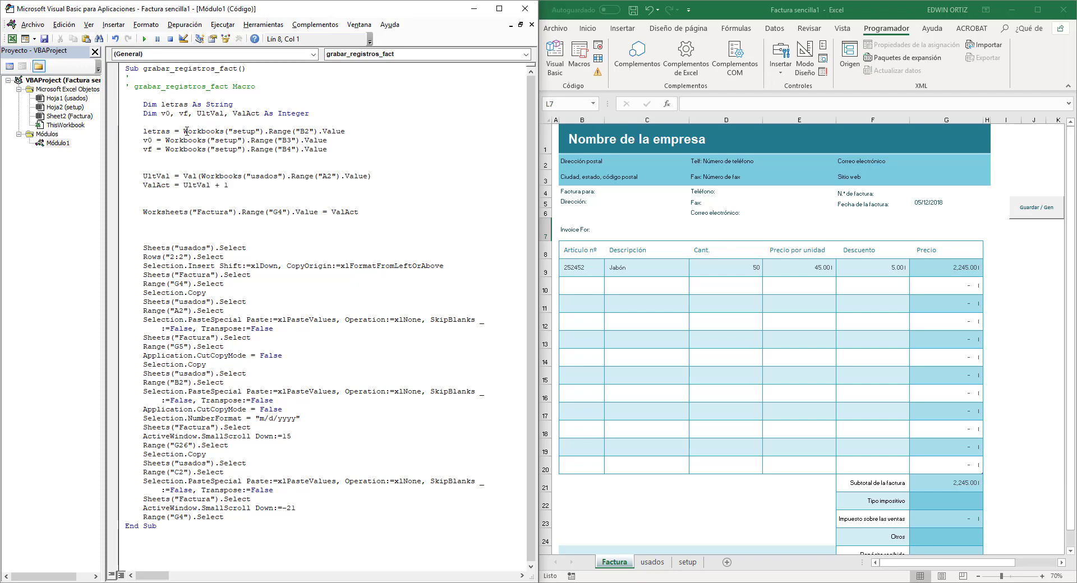
Replace Workbooks with Worksheets on the letras line
{"action": "left_click_drag", "start_coordinate": [185, 130], "coordinate": [225, 130]}
{"action": "type", "text": "Wor"}
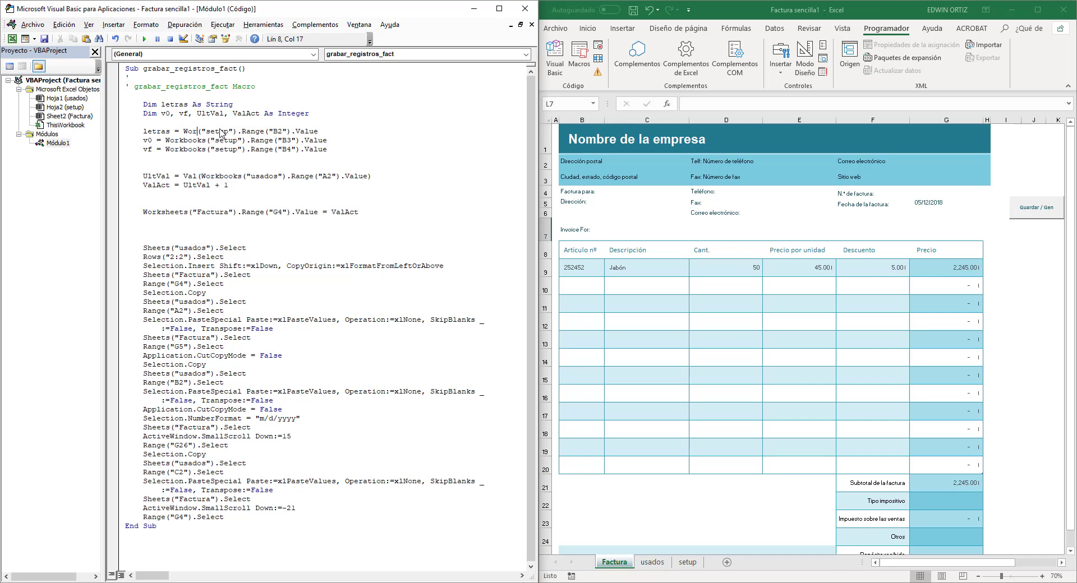
{"action": "type", "text": "d"}
{"action": "key", "text": "BackSpace"}
{"action": "key", "text": "BackSpace"}
{"action": "key", "text": "ctrl+space"}
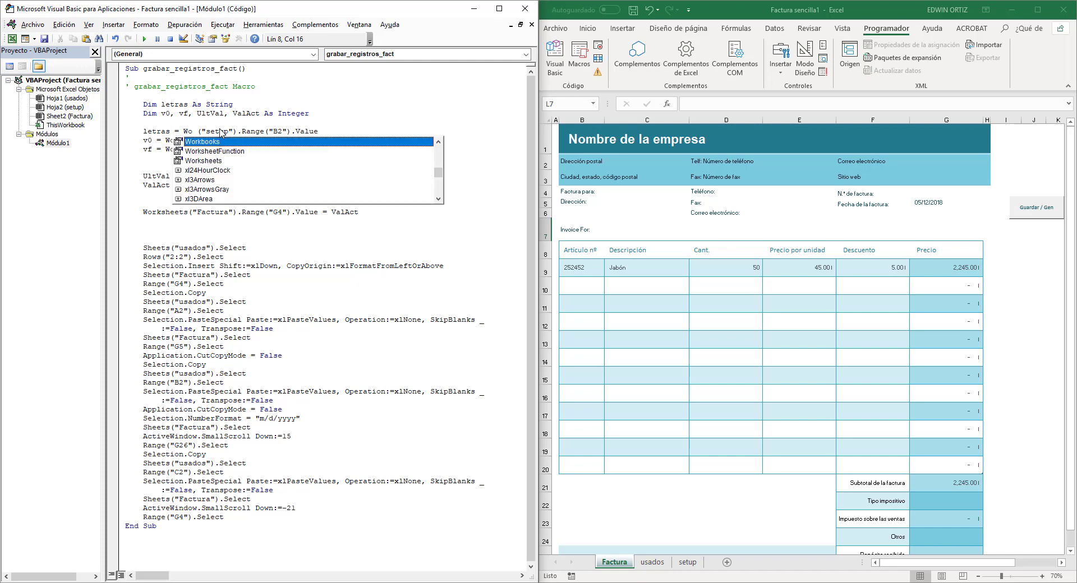
{"action": "double_click", "coordinate": [216, 161]}
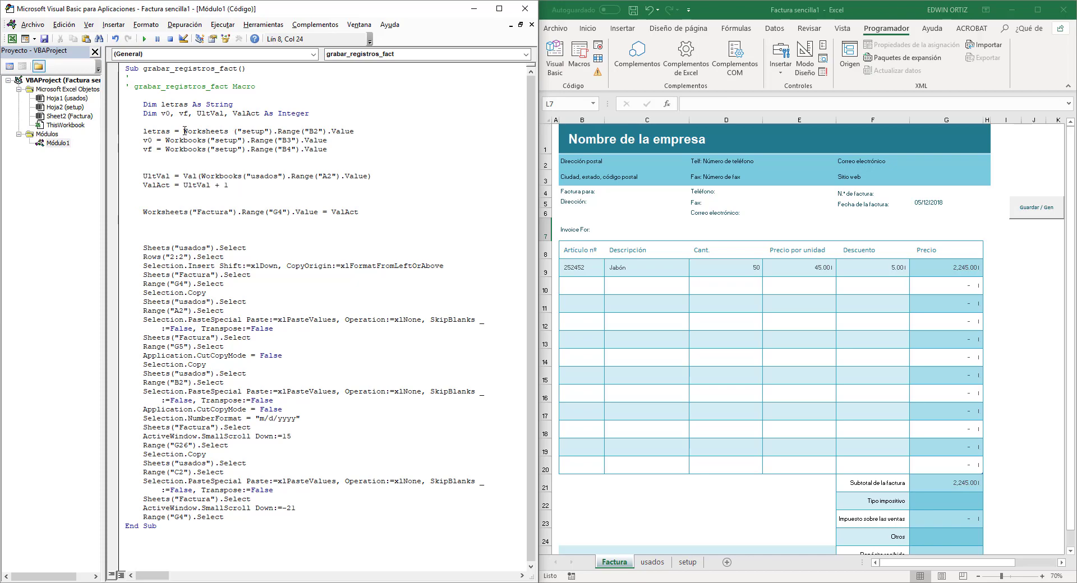
Paste Worksheets over Workbooks on the v0 and vf lines
{"action": "left_click_drag", "start_coordinate": [182, 131], "coordinate": [227, 128]}
{"action": "key", "text": "ctrl+c"}
{"action": "left_click_drag", "start_coordinate": [166, 140], "coordinate": [202, 141]}
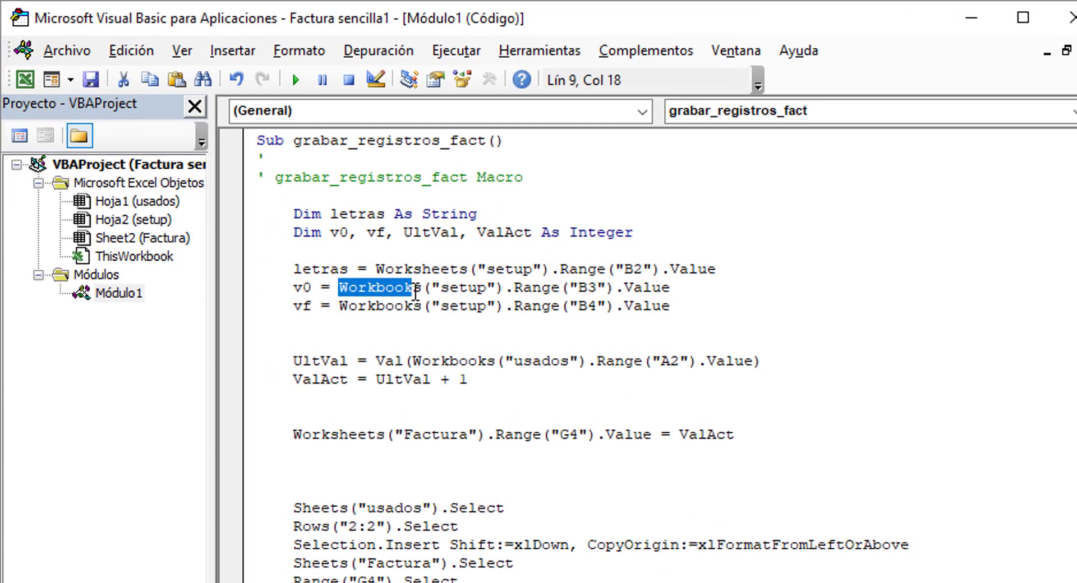
{"action": "left_click_drag", "start_coordinate": [368, 260], "coordinate": [374, 257]}
{"action": "key", "text": "ctrl+v"}
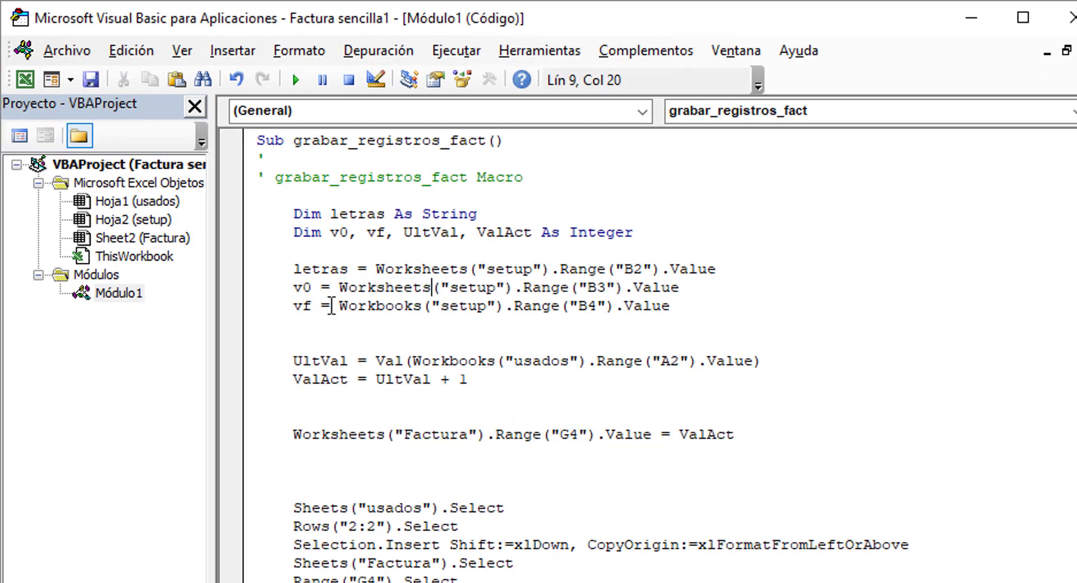
{"action": "left_click_drag", "start_coordinate": [339, 305], "coordinate": [424, 306]}
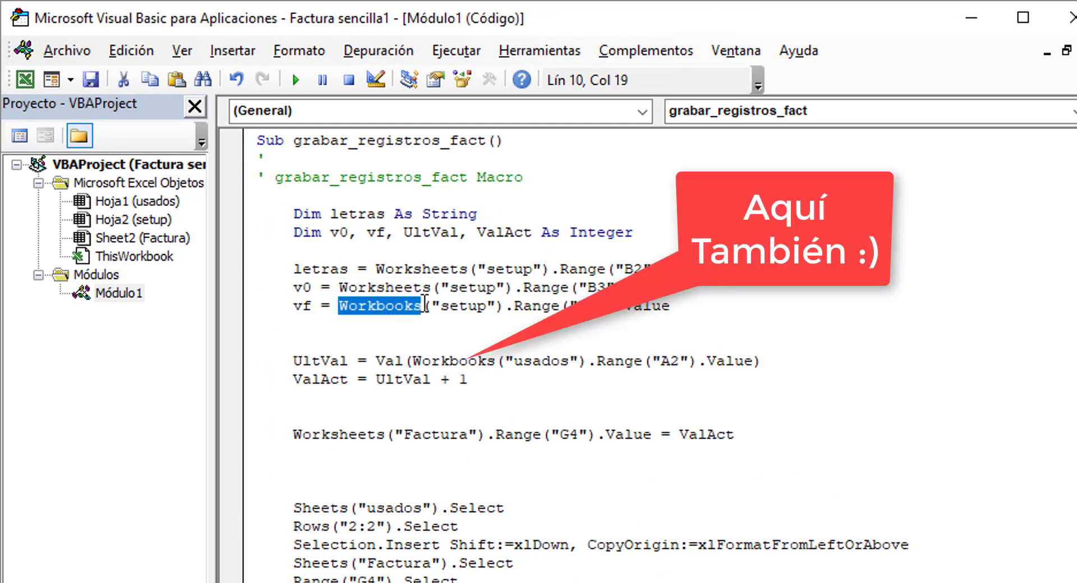
{"action": "key", "text": "ctrl+v"}
{"action": "left_click", "coordinate": [485, 392]}
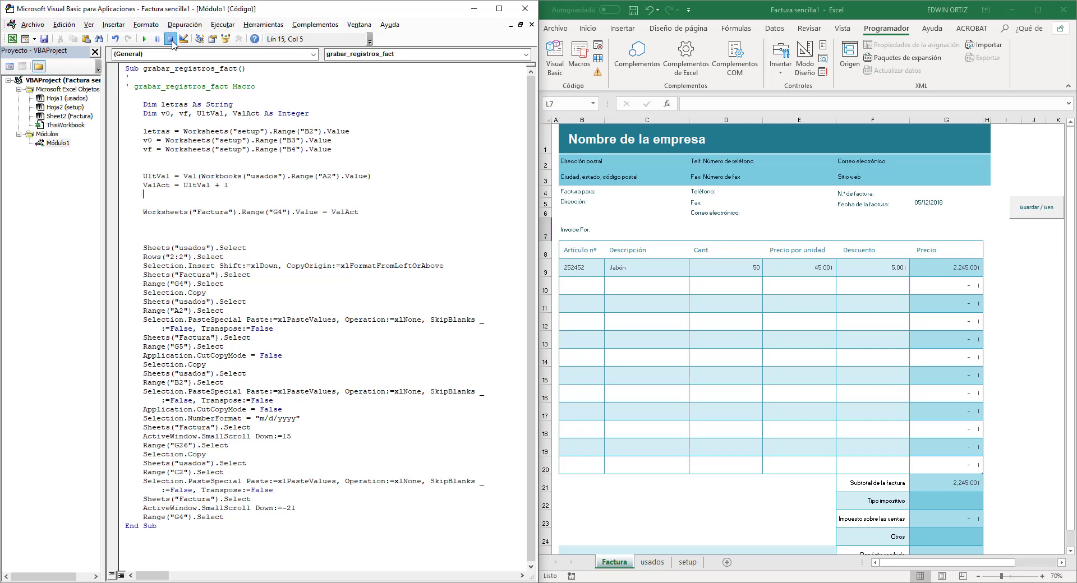
Rerun the macro, reset after the error, and change the UltVal line to Worksheets("usados")
{"action": "left_click", "coordinate": [1029, 215]}
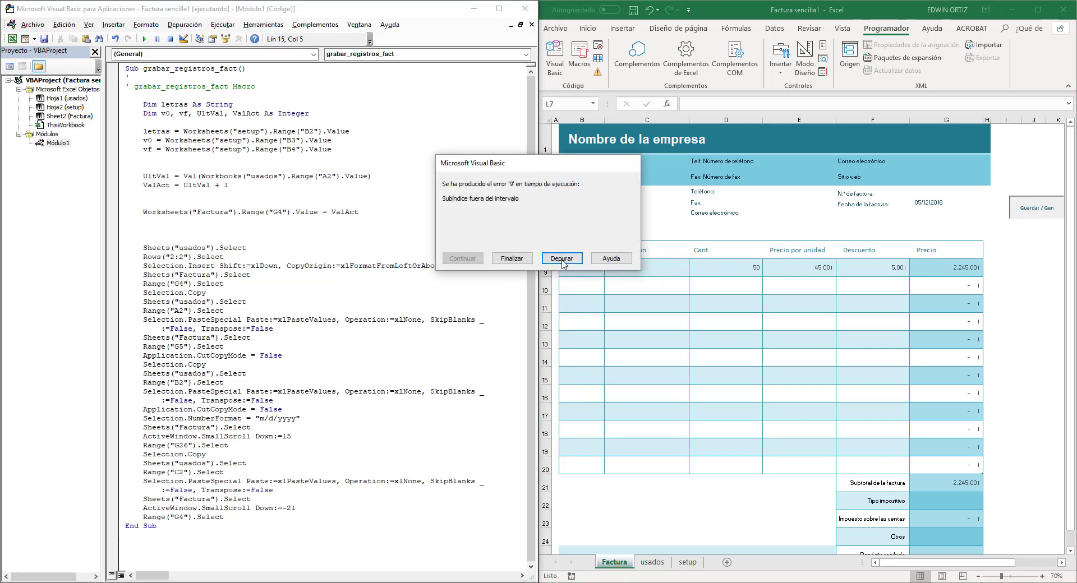
{"action": "left_click", "coordinate": [560, 259]}
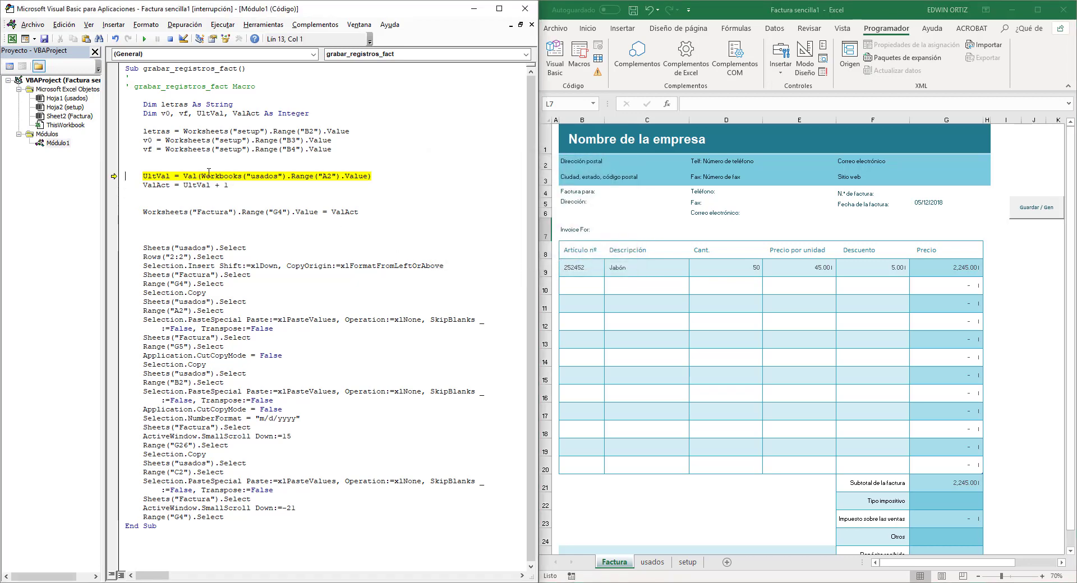
{"action": "left_click", "coordinate": [171, 40]}
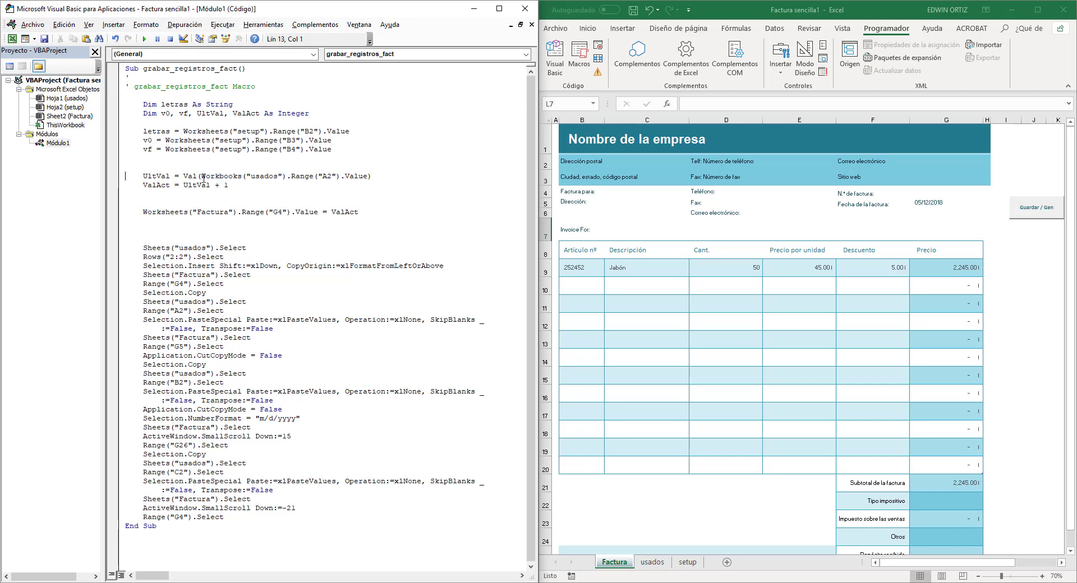
{"action": "left_click_drag", "start_coordinate": [202, 176], "coordinate": [242, 177]}
{"action": "type", "text": "Worksheets"}
{"action": "left_click", "coordinate": [261, 201]}
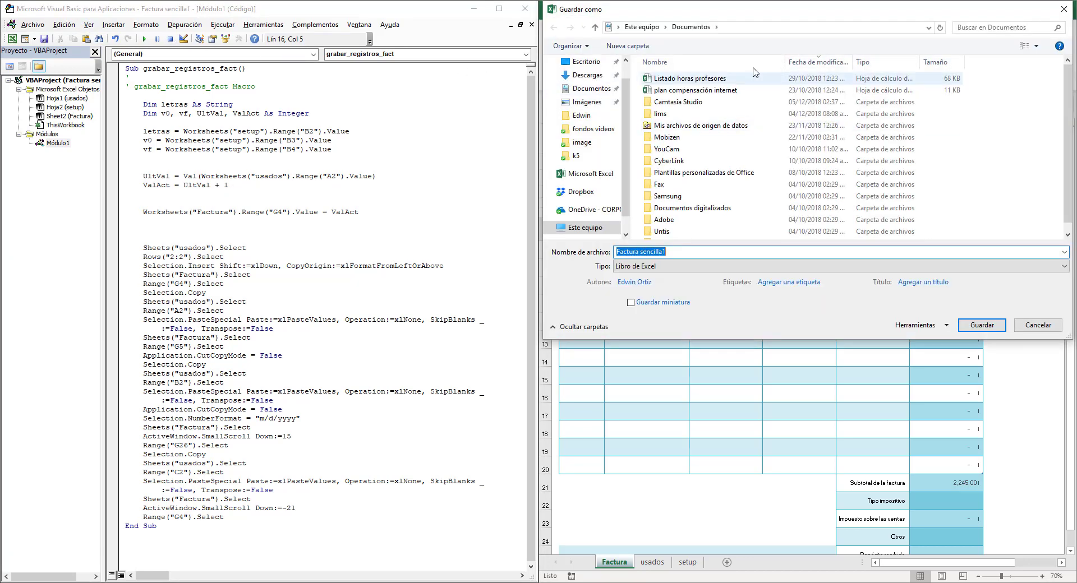
Reset the halted macro, then rerun it from the button to log invoice 5001 in usados
{"action": "left_click", "coordinate": [1063, 9]}
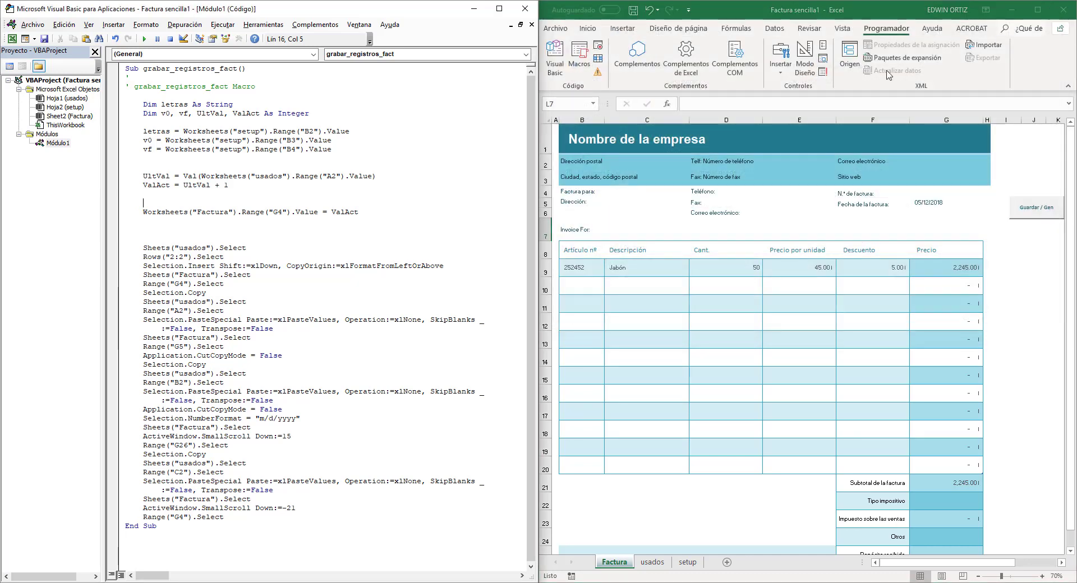
{"action": "left_click", "coordinate": [171, 43]}
{"action": "left_click", "coordinate": [1037, 209]}
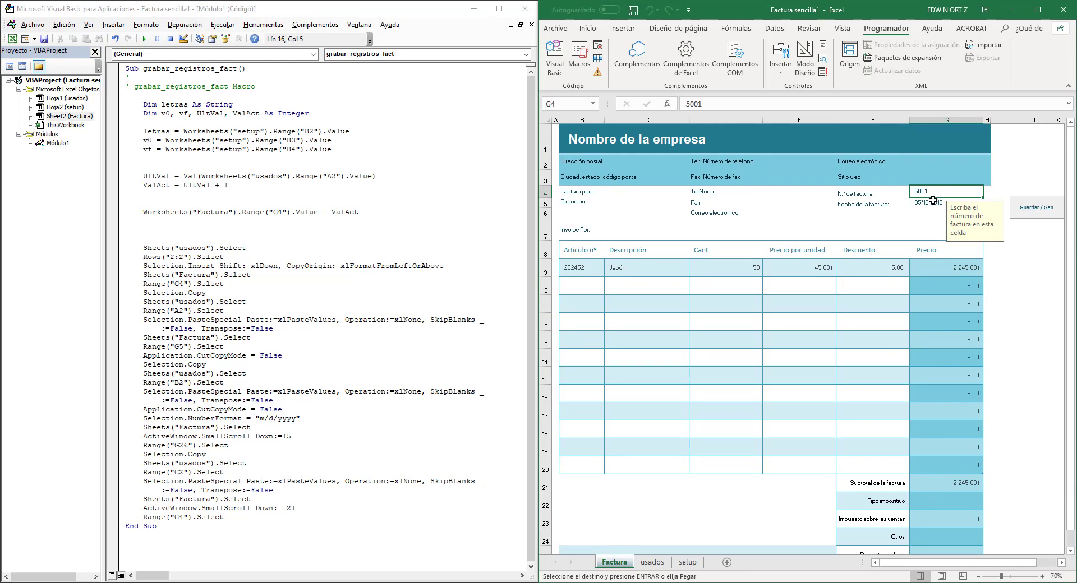
{"action": "left_click", "coordinate": [652, 562]}
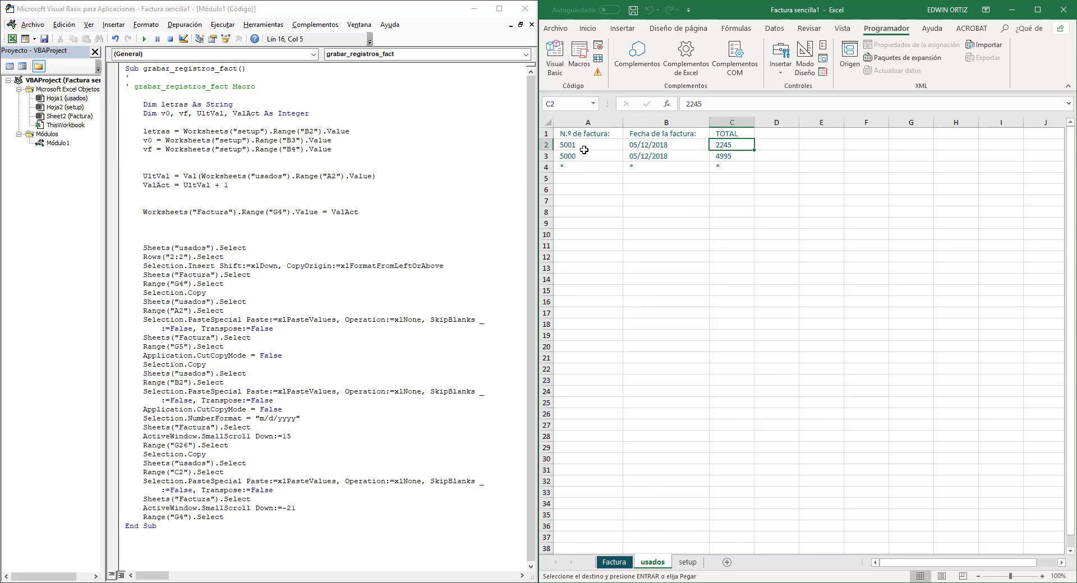
{"action": "left_click", "coordinate": [614, 562]}
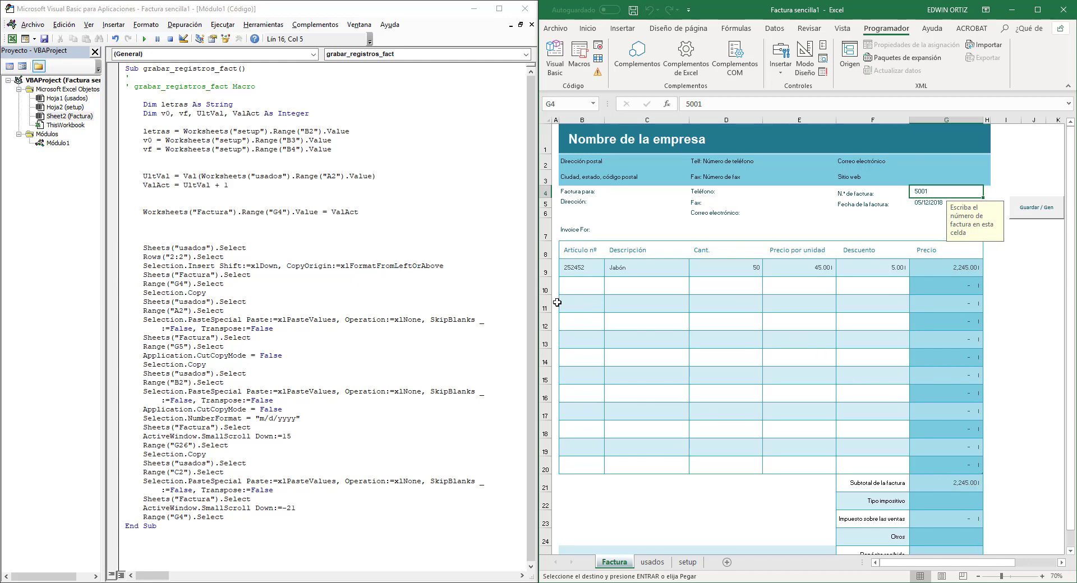
Remove the extra blank lines around UltVal and the G4 assignment, adding a '********* comment
{"action": "left_click", "coordinate": [166, 222]}
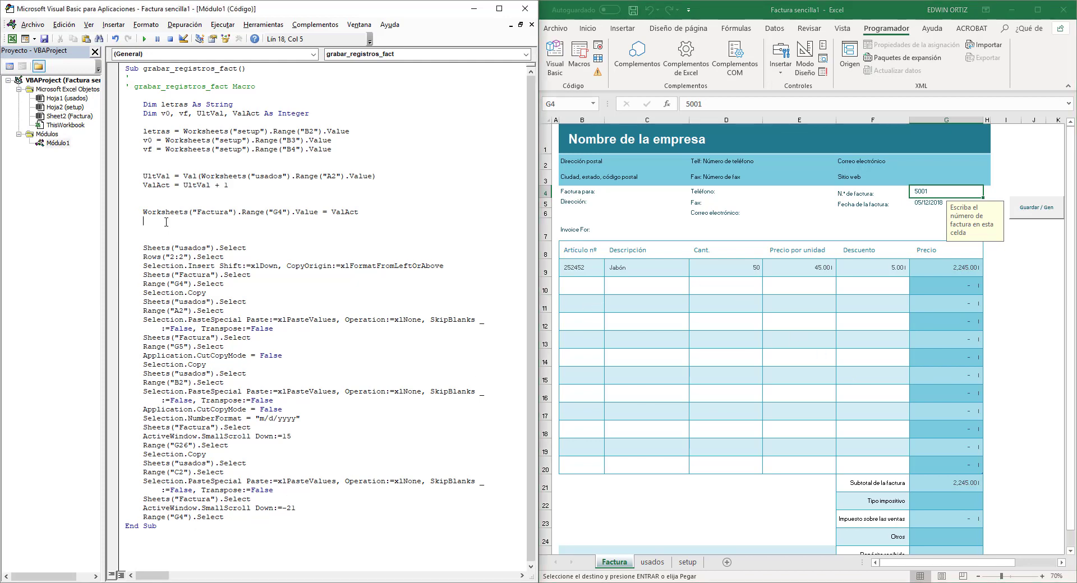
{"action": "key", "text": "Delete"}
{"action": "key", "text": "Delete"}
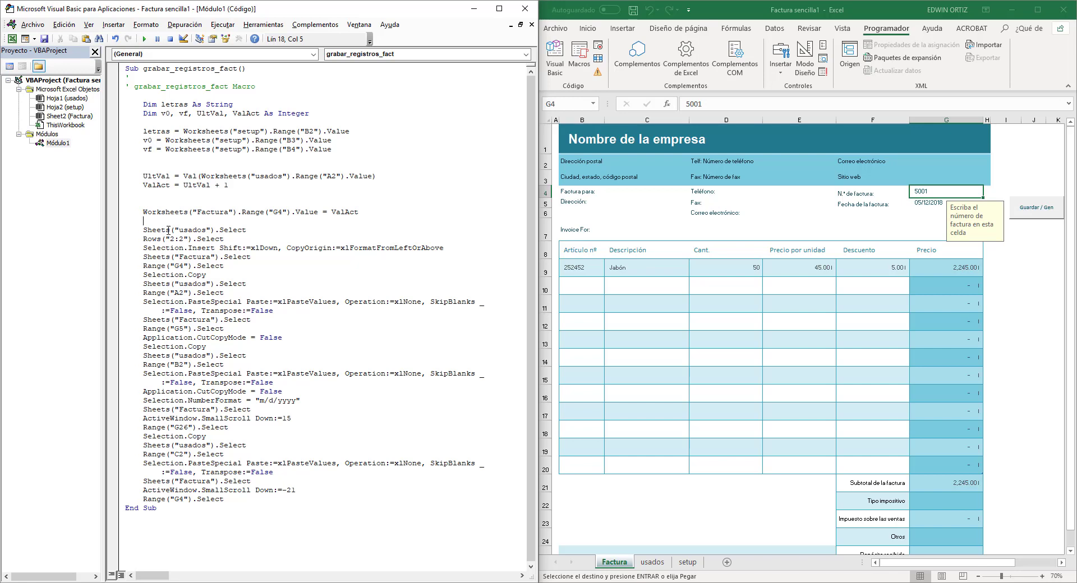
{"action": "type", "text": "'**"}
{"action": "type", "text": "*******"}
{"action": "key", "text": "Return"}
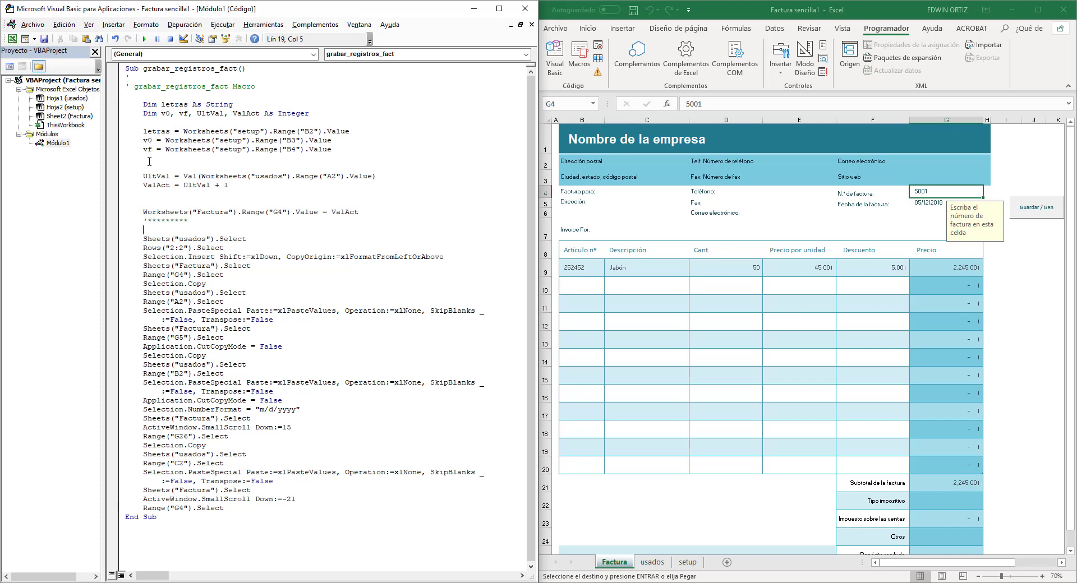
{"action": "key", "text": "BackSpace"}
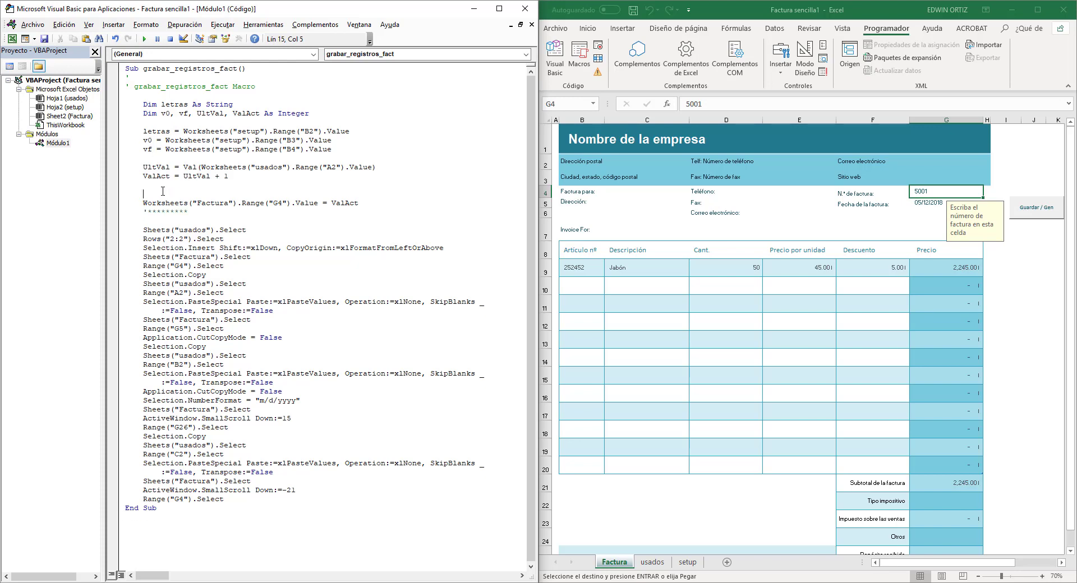
{"action": "key", "text": "Delete"}
{"action": "key", "text": "Delete"}
{"action": "key", "text": "Delete"}
{"action": "key", "text": "Delete"}
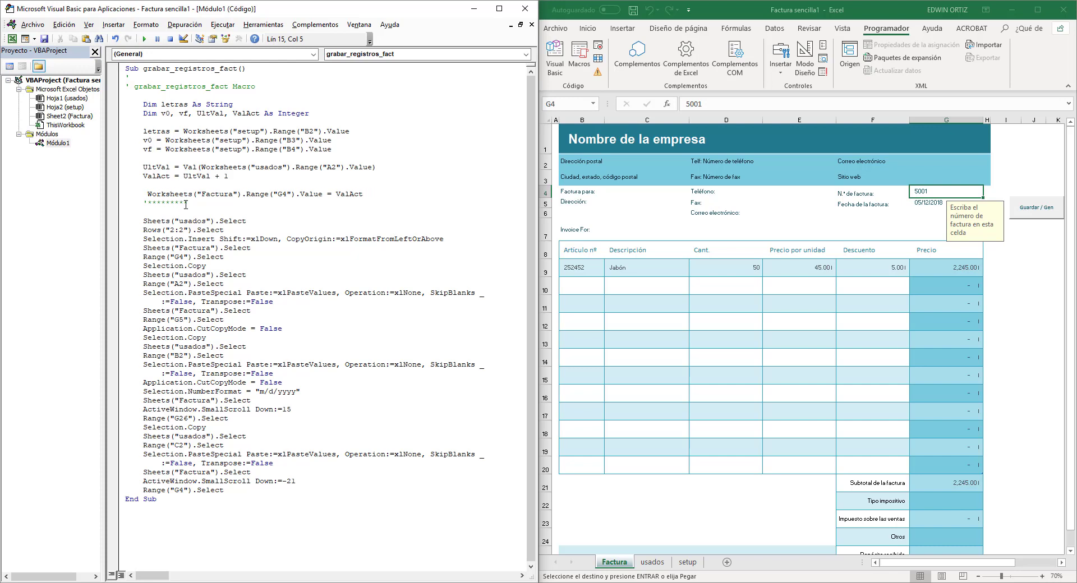
{"action": "key", "text": "Delete"}
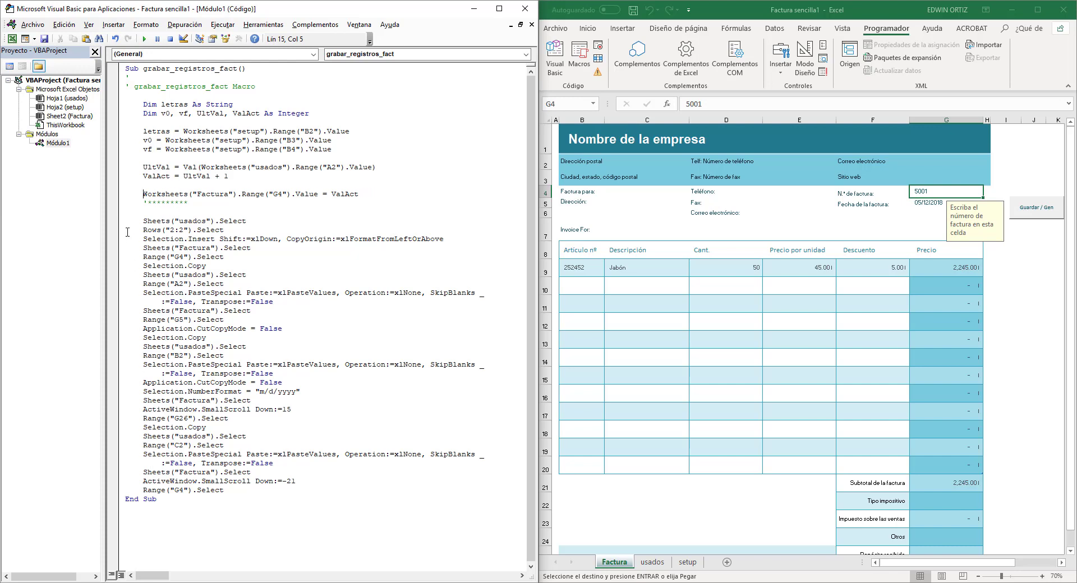
Insert a '**** comment line before End Sub and select the Factura G4 assignment text
{"action": "left_click_drag", "start_coordinate": [143, 220], "coordinate": [292, 488]}
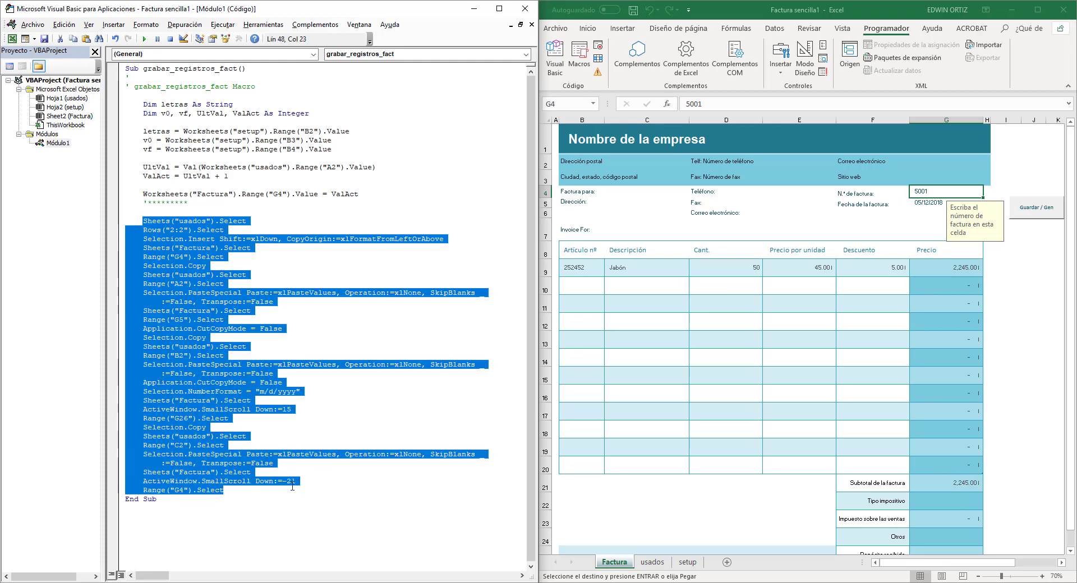
{"action": "left_click", "coordinate": [258, 494]}
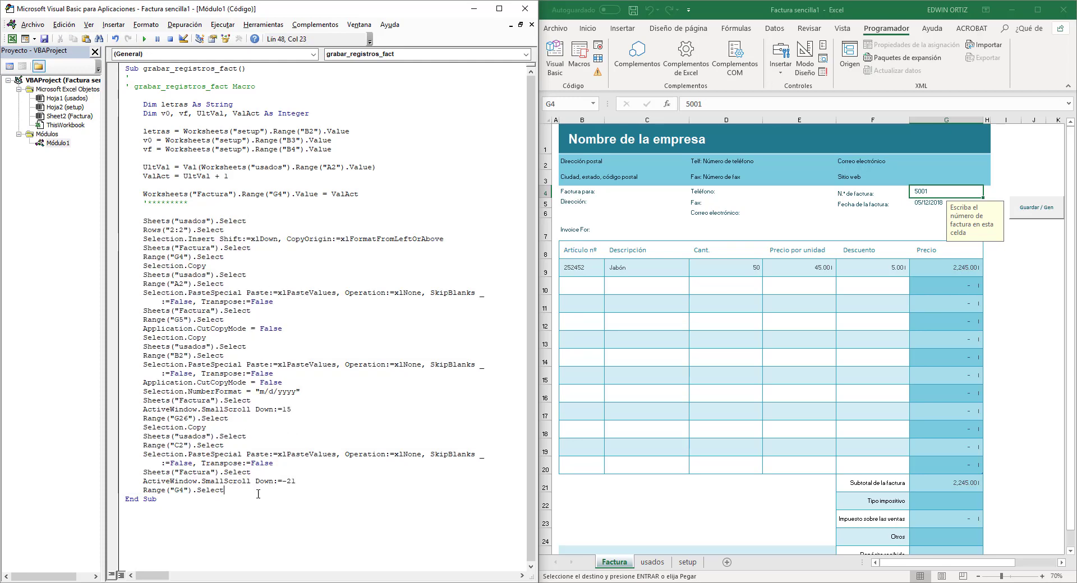
{"action": "key", "text": "Return"}
{"action": "key", "text": "Return"}
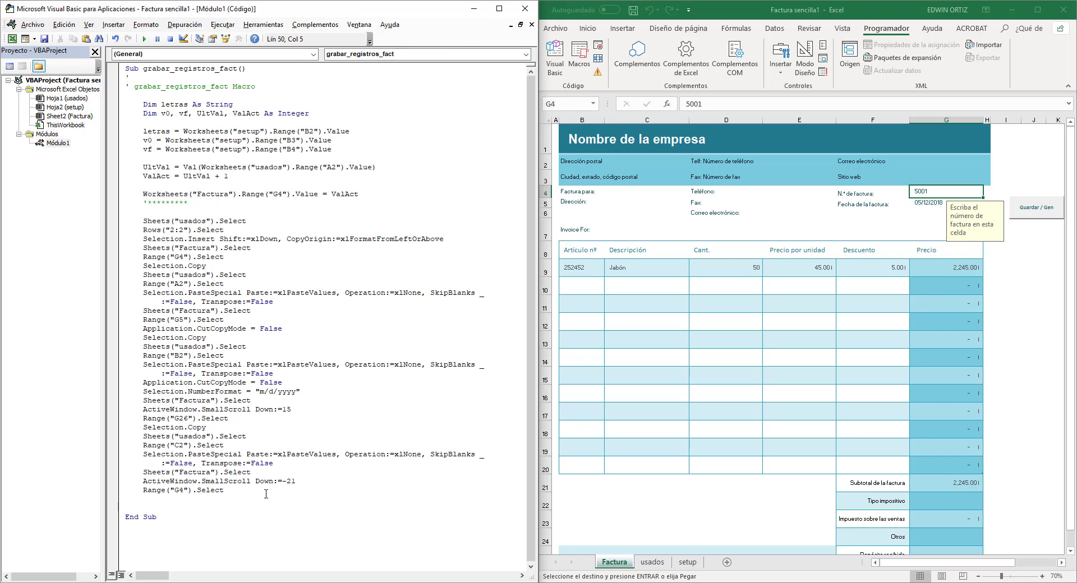
{"action": "type", "text": "'****"}
{"action": "key", "text": "Up"}
{"action": "key", "text": "Delete"}
{"action": "key", "text": "End"}
{"action": "key", "text": "Return"}
{"action": "left_click_drag", "start_coordinate": [143, 194], "coordinate": [318, 195]}
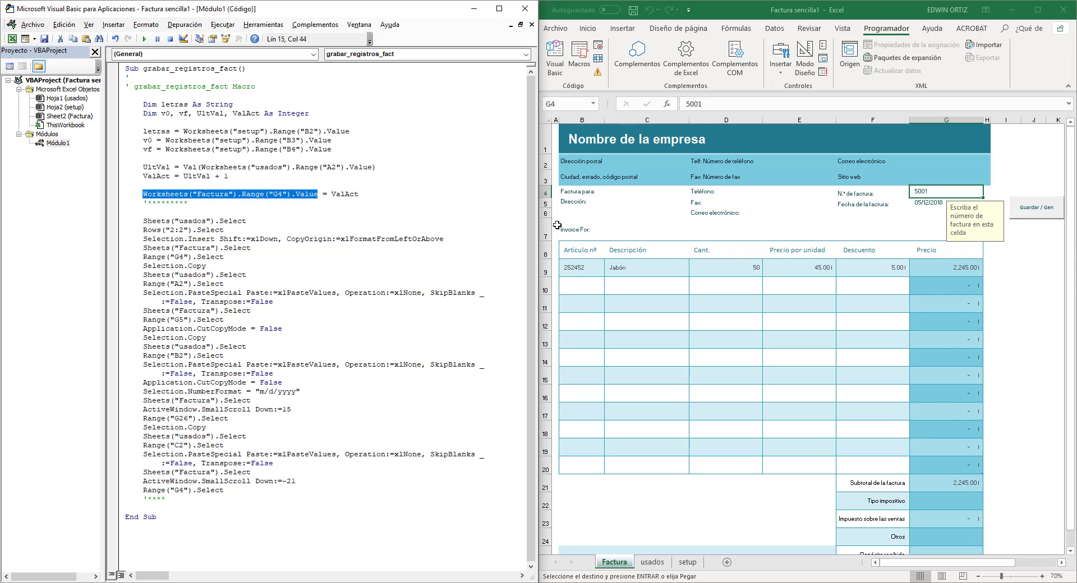
Add Worksheets("Factura").Range("G4").Value = letras & "-" & ValAct above End Sub
{"action": "key", "text": "Escape"}
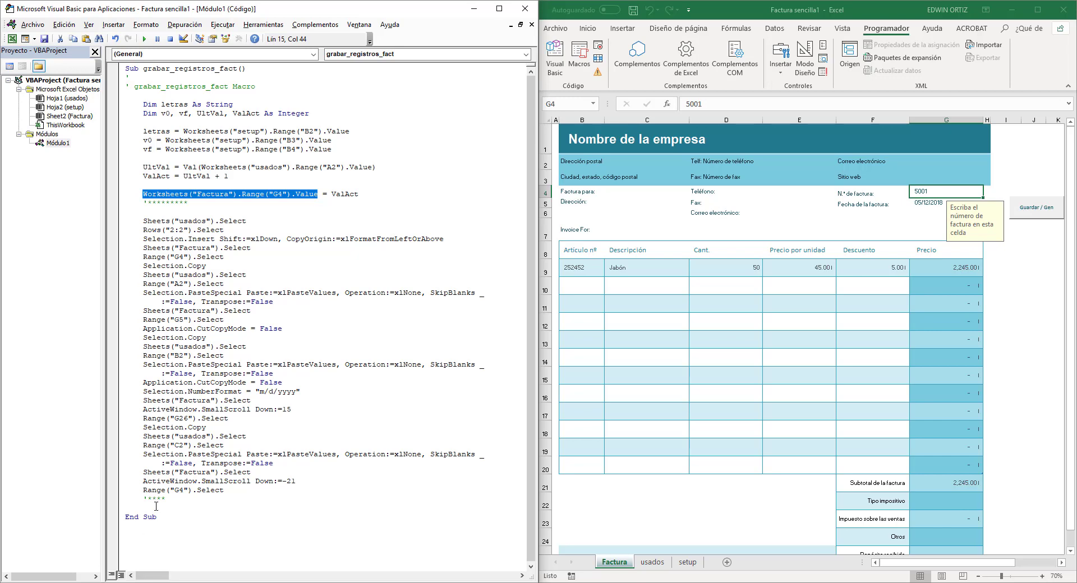
{"action": "left_click", "coordinate": [156, 507]}
{"action": "type", "text": "Worksheets(\"Factura\").Range(\"G4\").Value"}
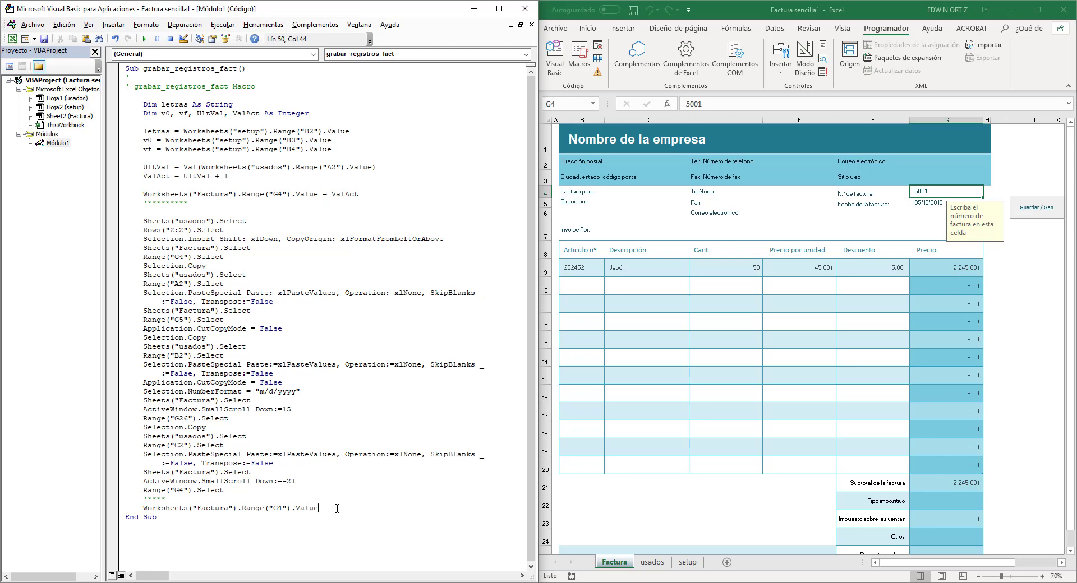
{"action": "type", "text": "="}
{"action": "type", "text": "let"}
{"action": "type", "text": "ras"}
{"action": "type", "text": "\""}
{"action": "type", "text": "-"}
{"action": "type", "text": "\" & Va"}
{"action": "type", "text": "lAc"}
{"action": "type", "text": "t"}
{"action": "left_click", "coordinate": [368, 544]}
{"action": "left_click_drag", "start_coordinate": [331, 510], "coordinate": [359, 508]}
Give Jabón quantity 89, unit price 100 and discount 20, then generate invoice PRU-5002
{"action": "left_click", "coordinate": [758, 268]}
{"action": "type", "text": "89"}
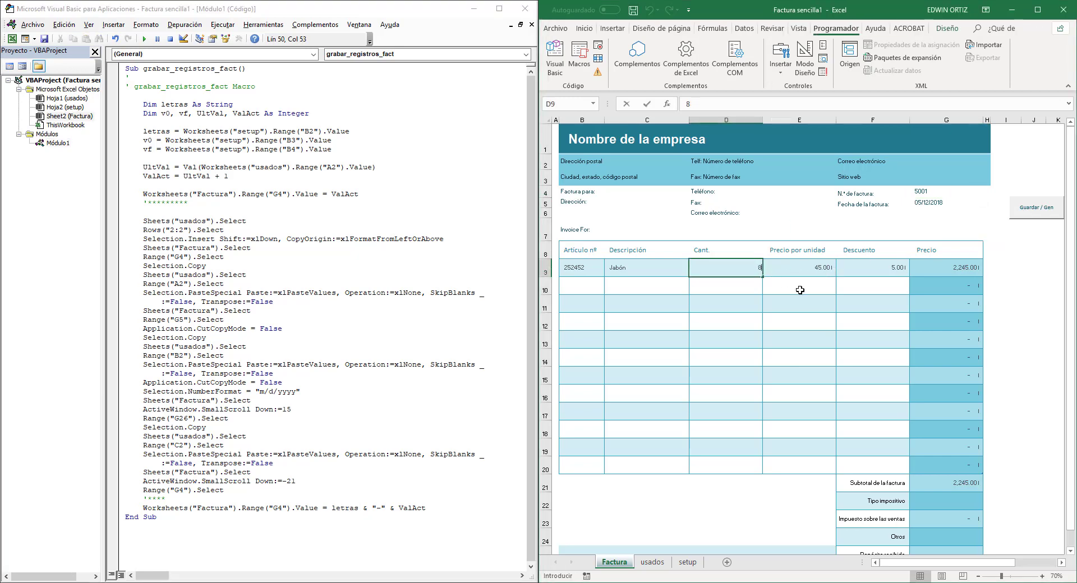
{"action": "left_click", "coordinate": [810, 266]}
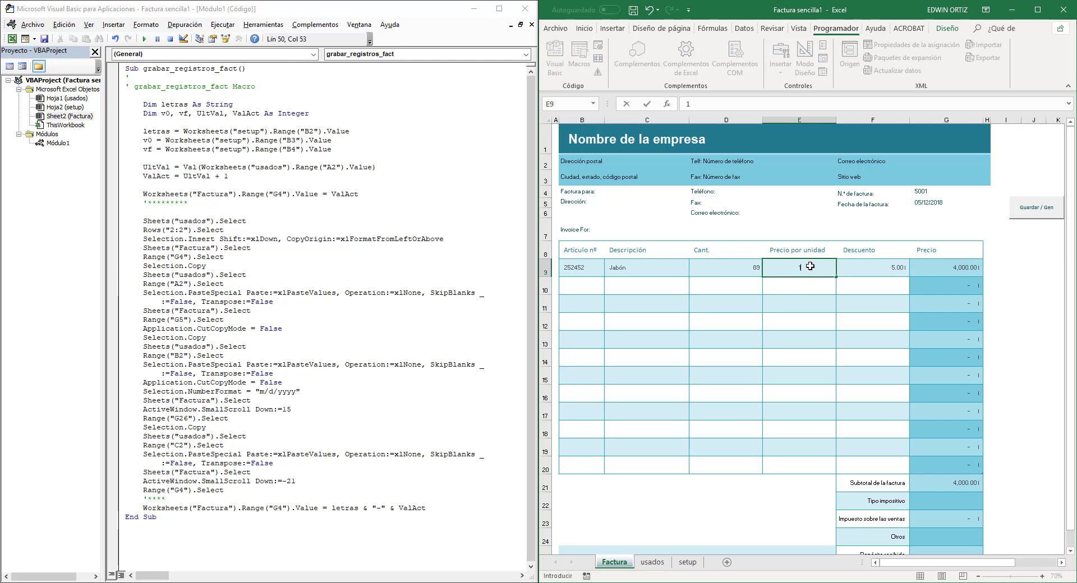
{"action": "type", "text": "100"}
{"action": "key", "text": "Return"}
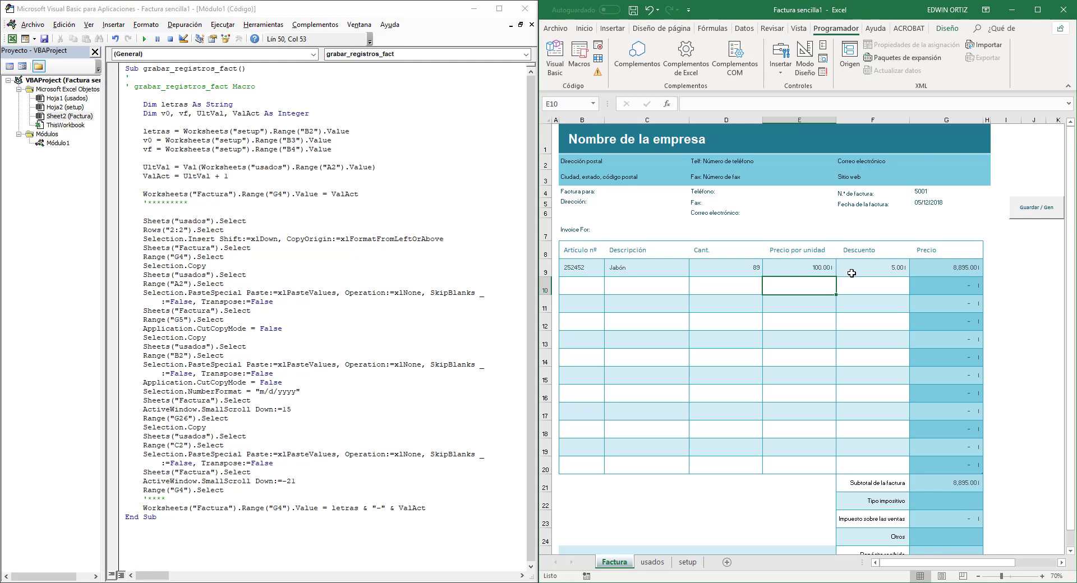
{"action": "left_click", "coordinate": [851, 274]}
{"action": "type", "text": "20"}
{"action": "key", "text": "Return"}
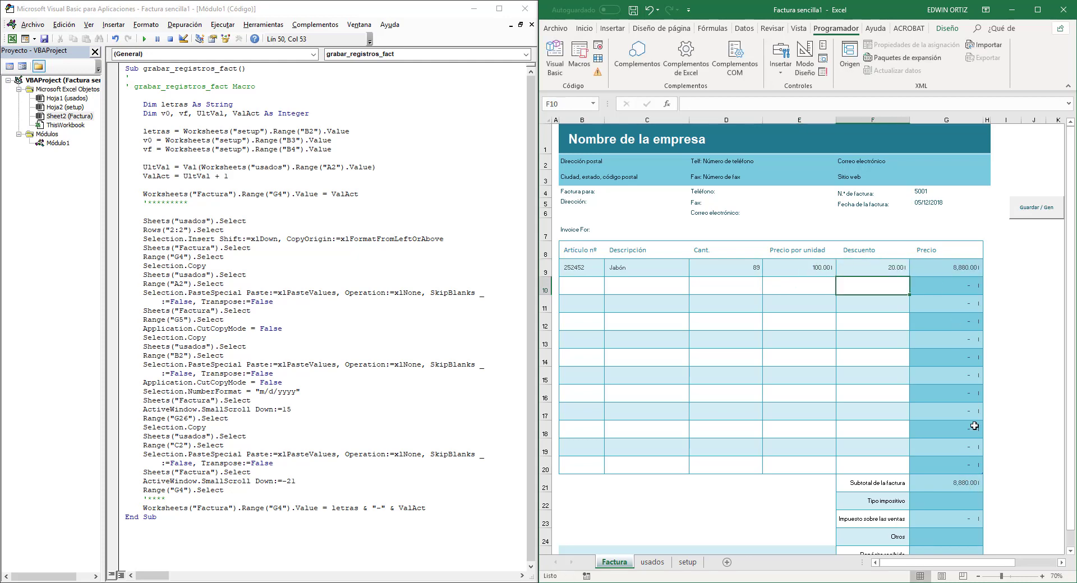
{"action": "left_click", "coordinate": [1033, 219]}
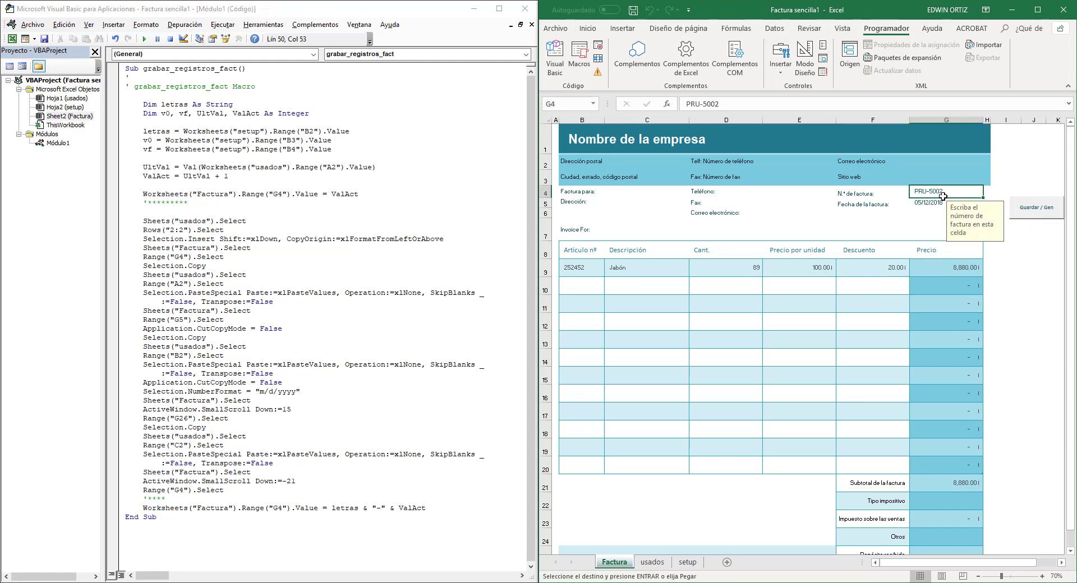
Change the invoice prefix in setup cell B2 from PRU to RET
{"action": "left_click", "coordinate": [659, 562]}
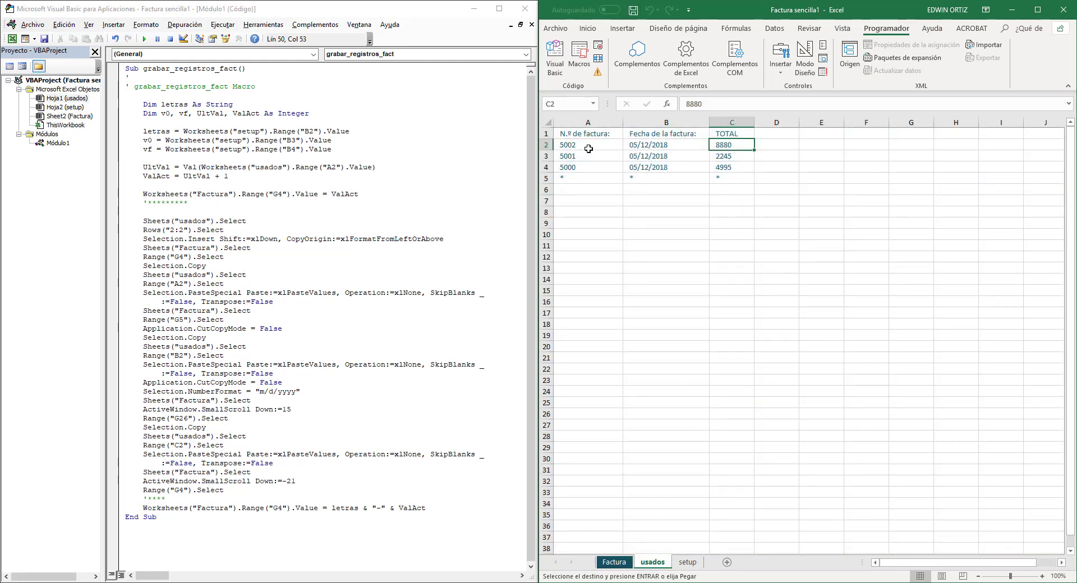
{"action": "left_click", "coordinate": [609, 563]}
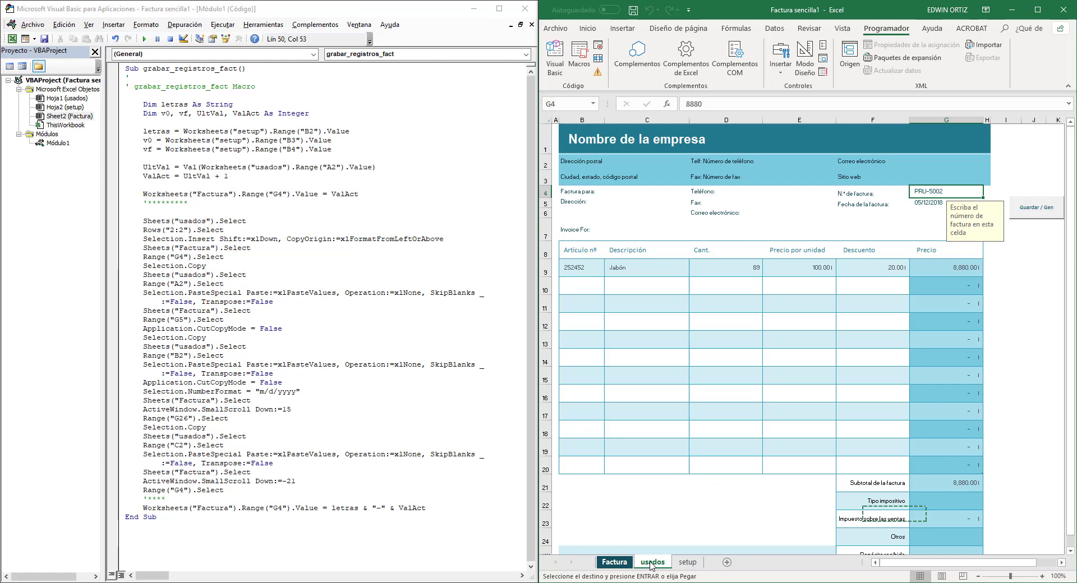
{"action": "left_click", "coordinate": [689, 563]}
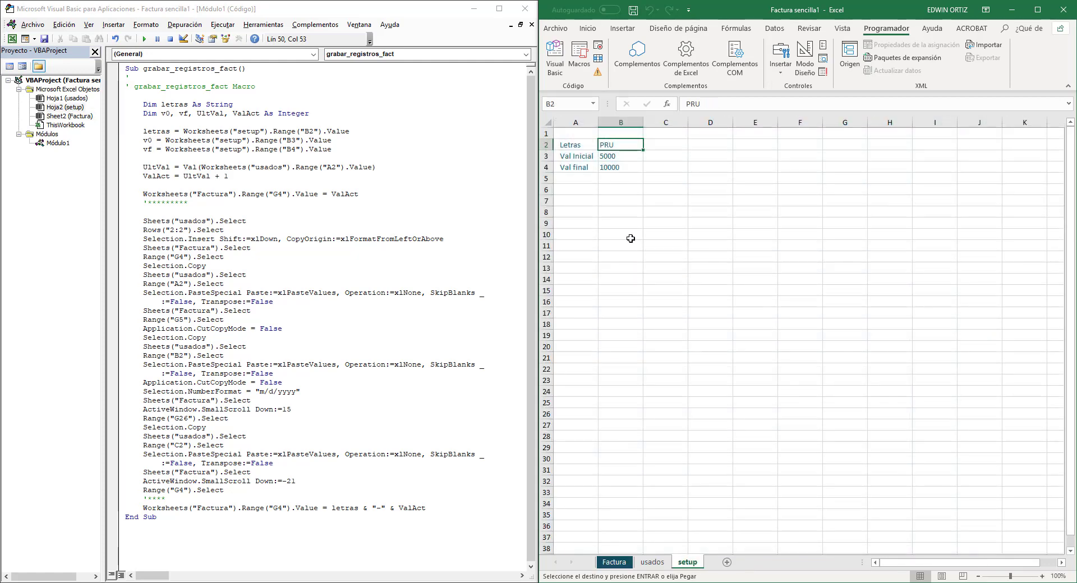
{"action": "double_click", "coordinate": [623, 147]}
{"action": "key", "text": "BackSpace"}
{"action": "key", "text": "BackSpace"}
{"action": "key", "text": "BackSpace"}
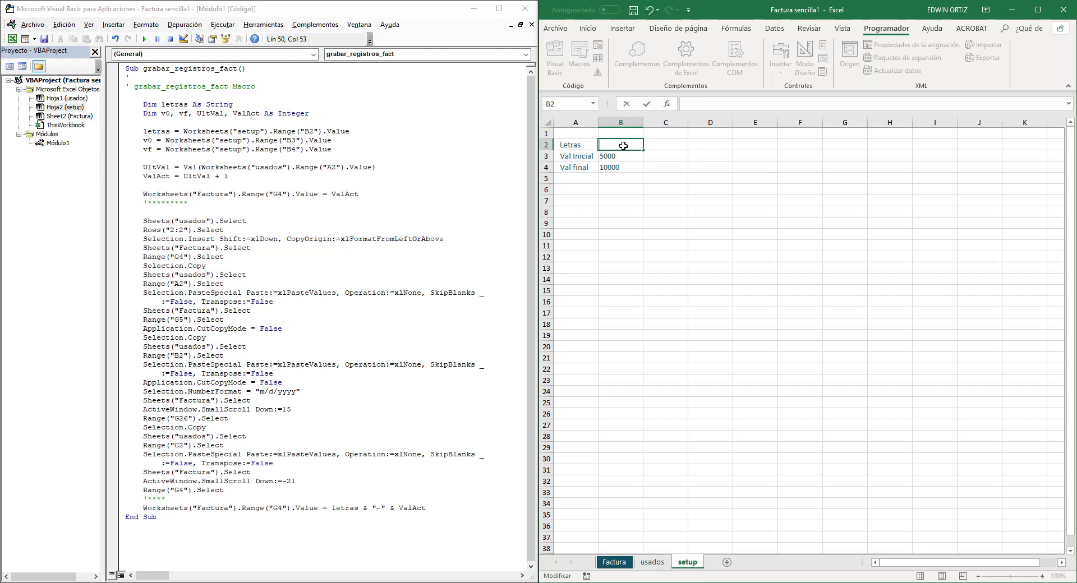
{"action": "type", "text": "RET"}
{"action": "key", "text": "Return"}
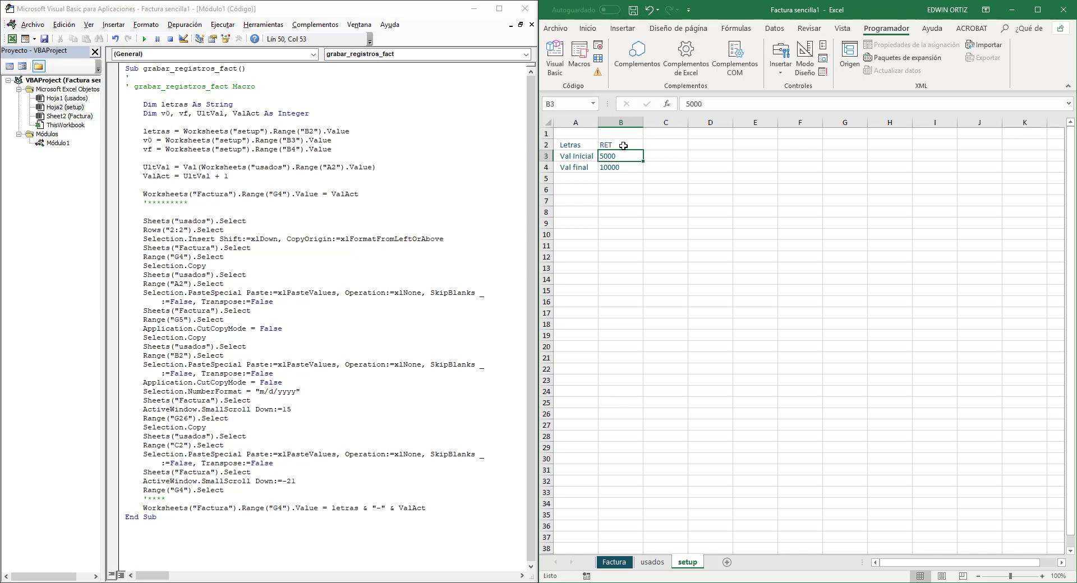
Generate invoice RET-5003 and confirm it is logged on the usados sheet
{"action": "left_click", "coordinate": [617, 562]}
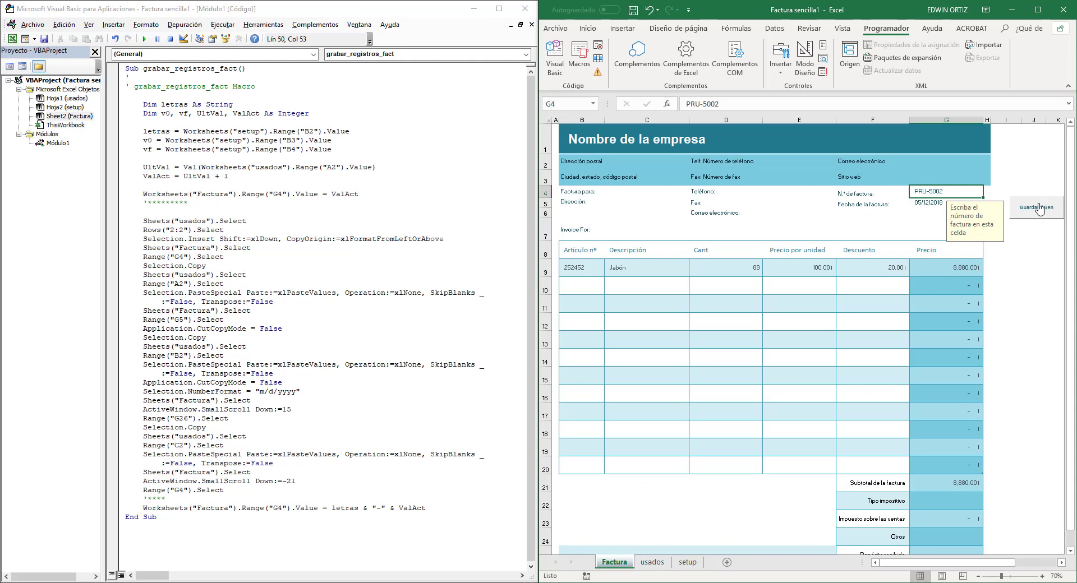
{"action": "left_click", "coordinate": [1038, 208]}
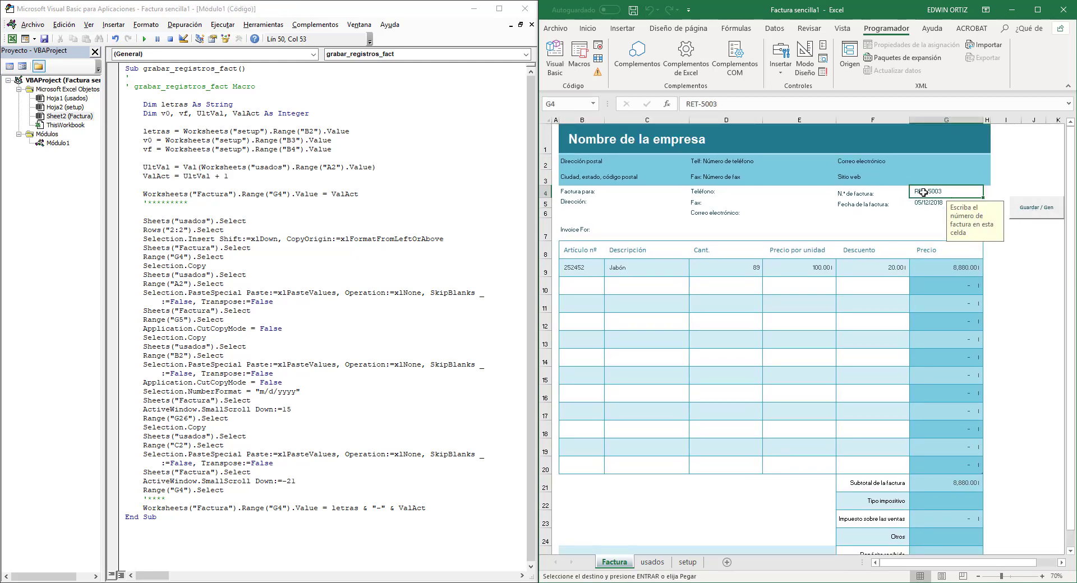
{"action": "left_click", "coordinate": [652, 562]}
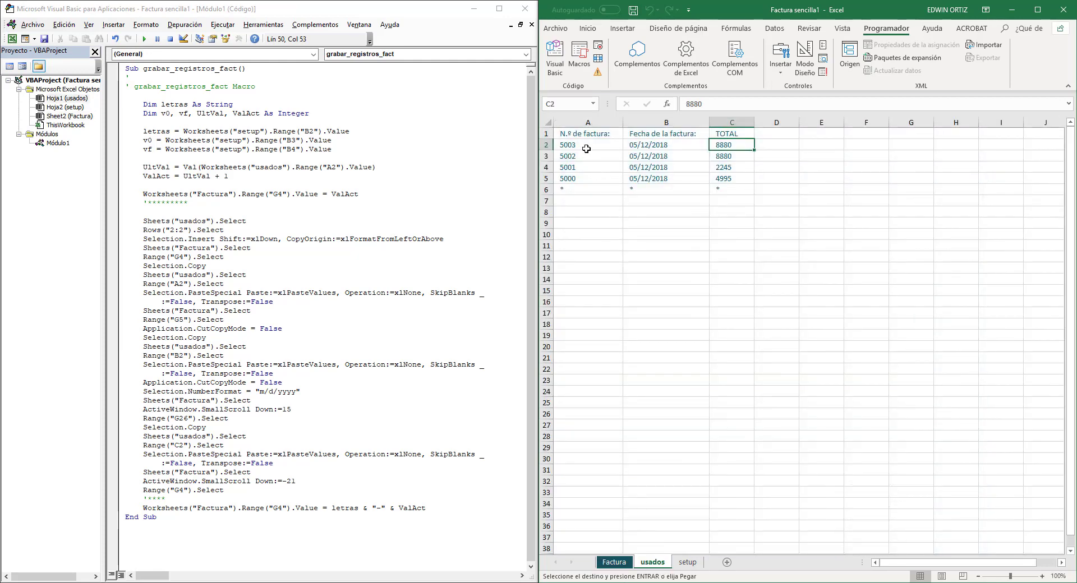
{"action": "left_click", "coordinate": [617, 562]}
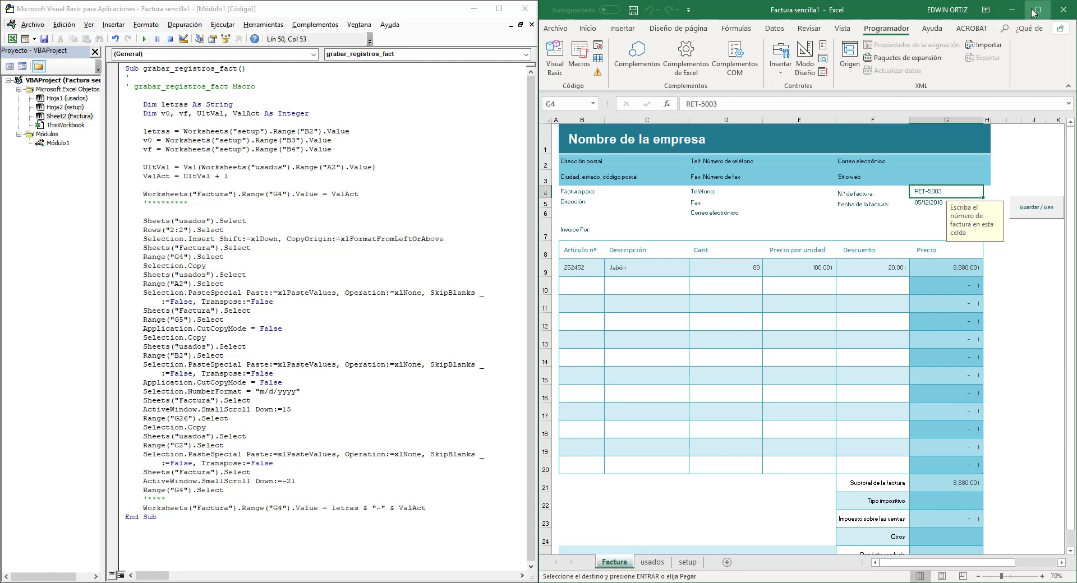
Maximise Excel and open the full Save As window via This PC
{"action": "left_click", "coordinate": [1035, 12]}
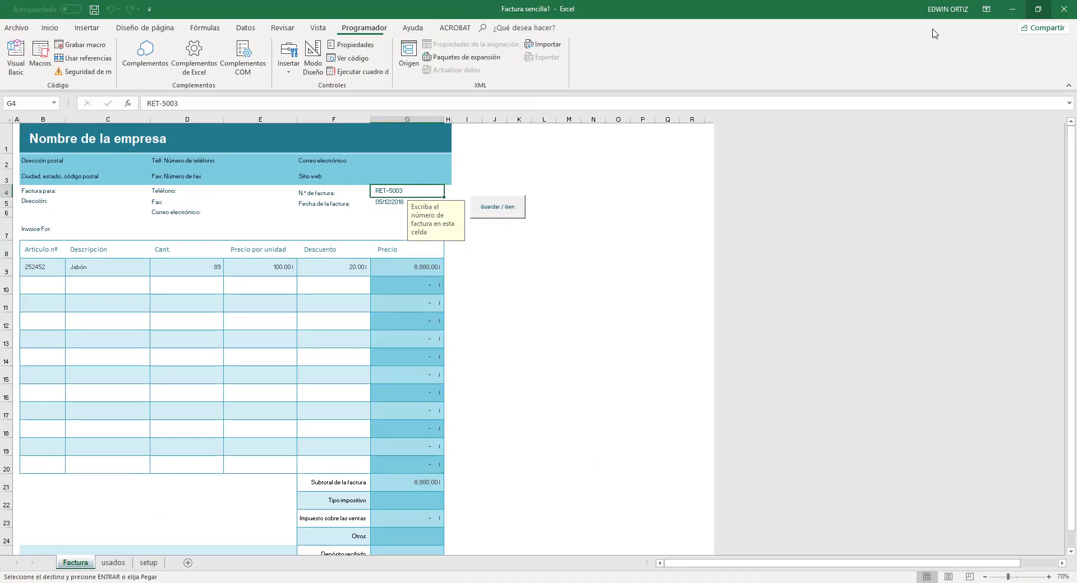
{"action": "left_click", "coordinate": [527, 254]}
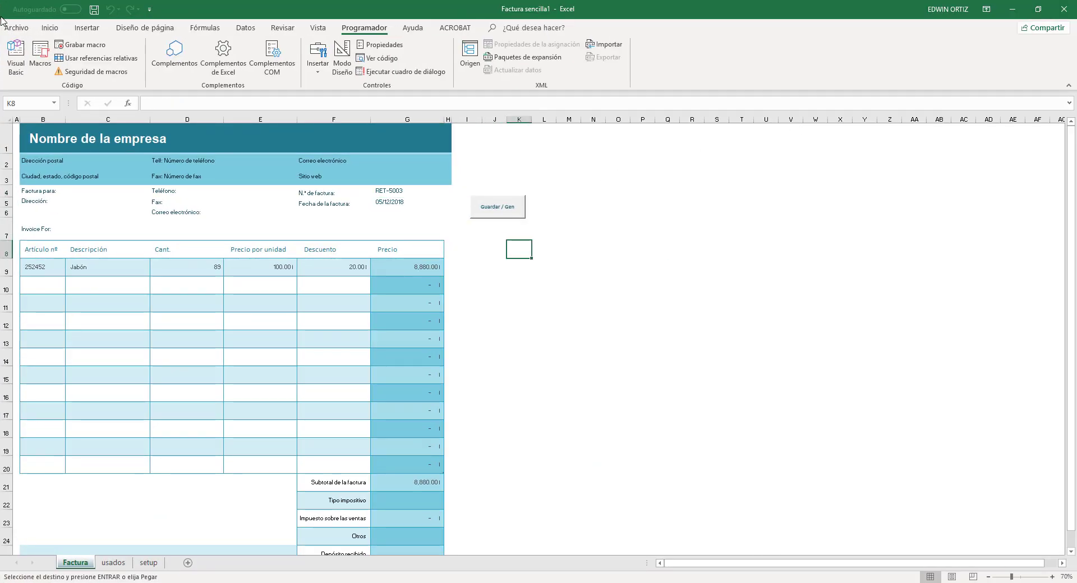
{"action": "left_click", "coordinate": [93, 10]}
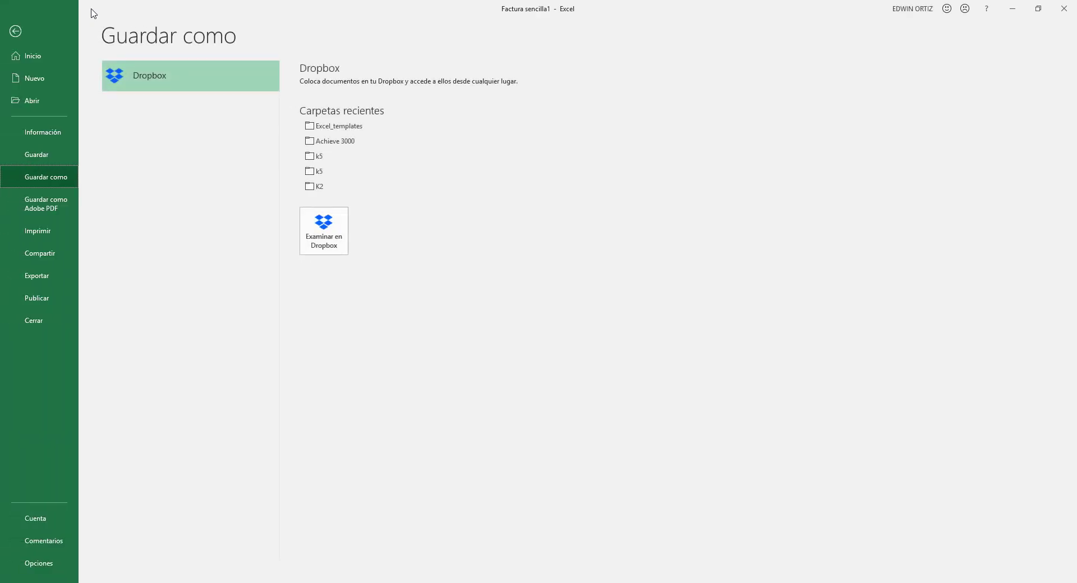
{"action": "left_click", "coordinate": [16, 31]}
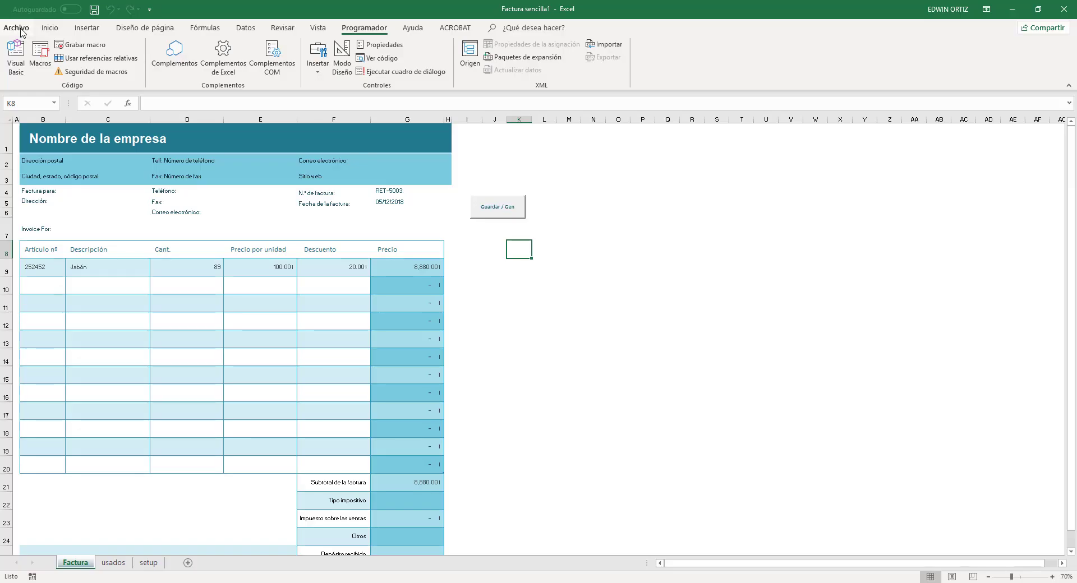
{"action": "left_click", "coordinate": [94, 9]}
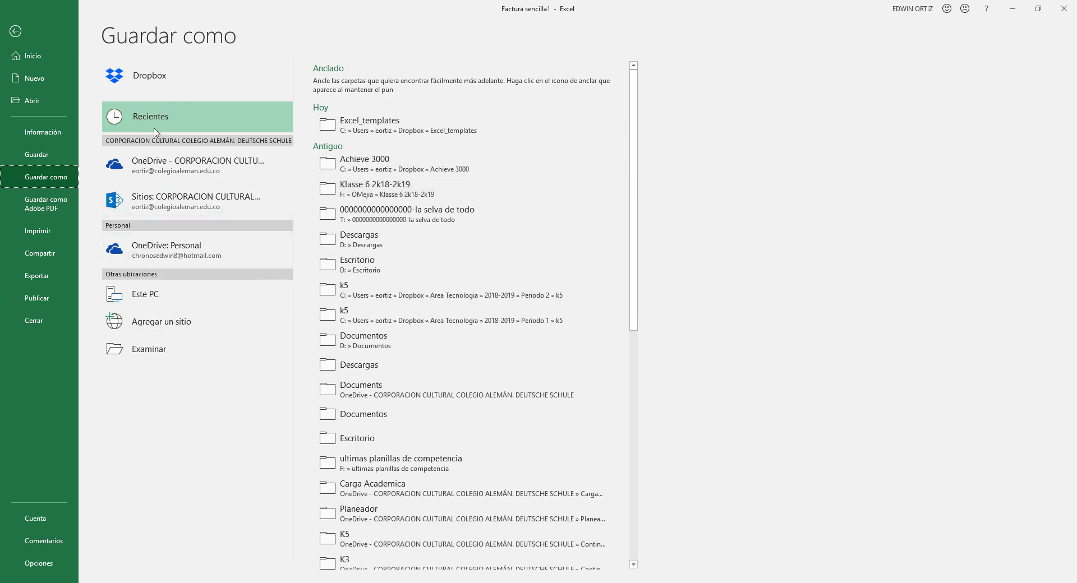
{"action": "left_click", "coordinate": [147, 305]}
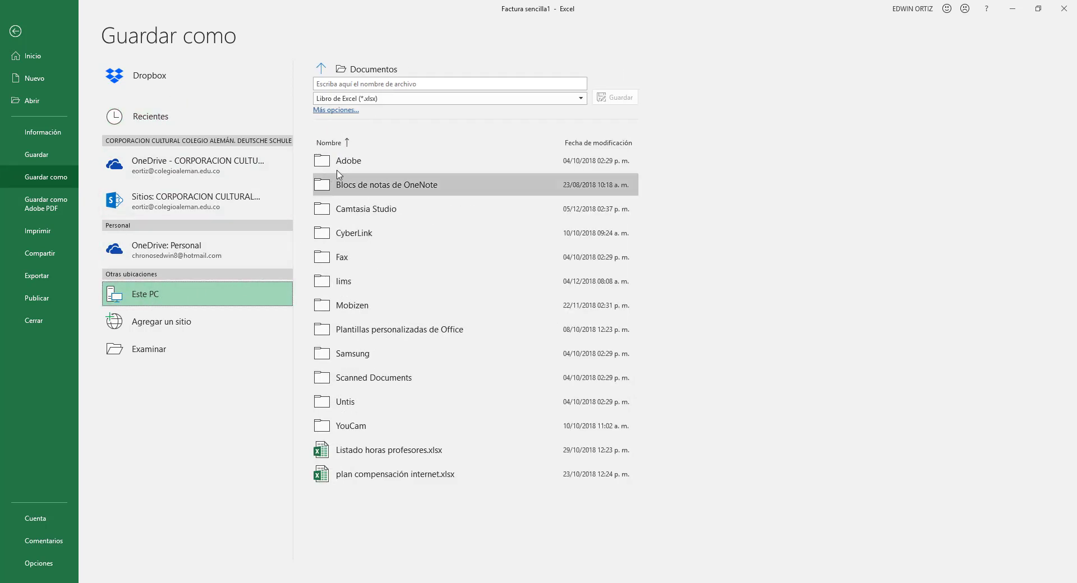
{"action": "left_click", "coordinate": [184, 352]}
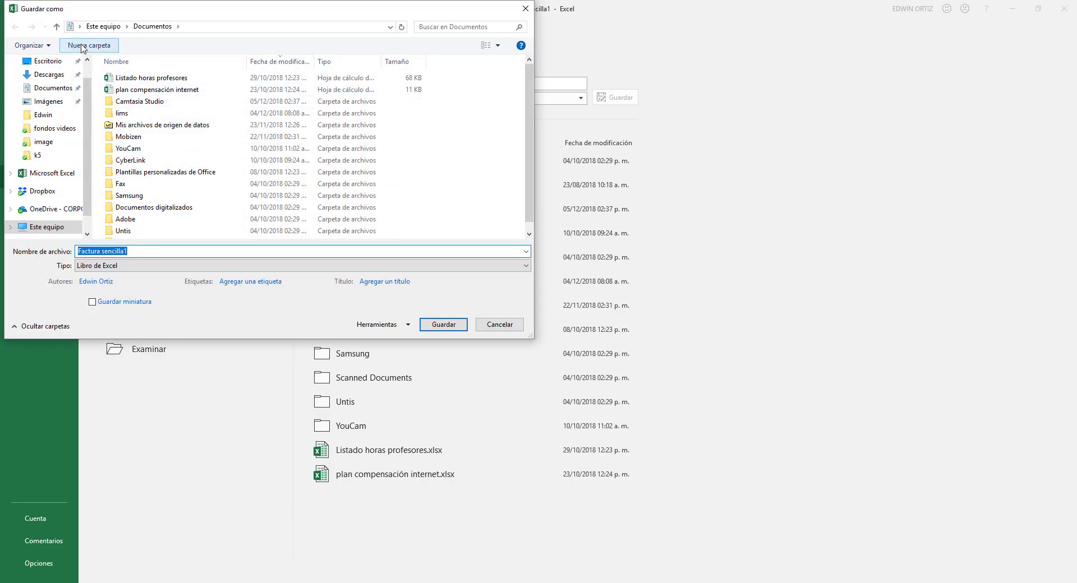
Create and enter a pLANTILLA folder, renaming the file to Factura sencilla CON CONTADOR
{"action": "left_click", "coordinate": [82, 46]}
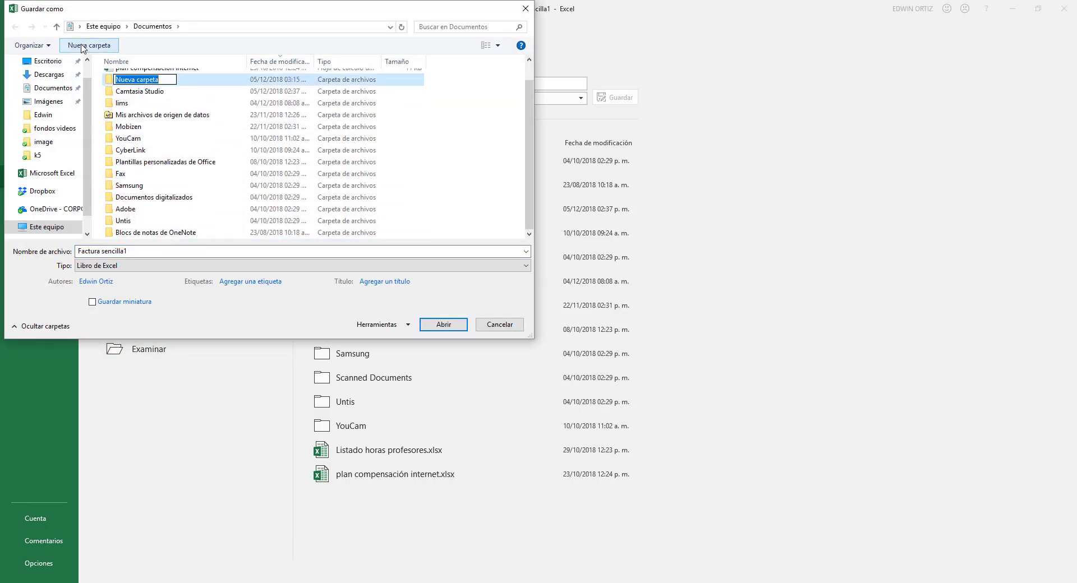
{"action": "type", "text": "pLANTIL"}
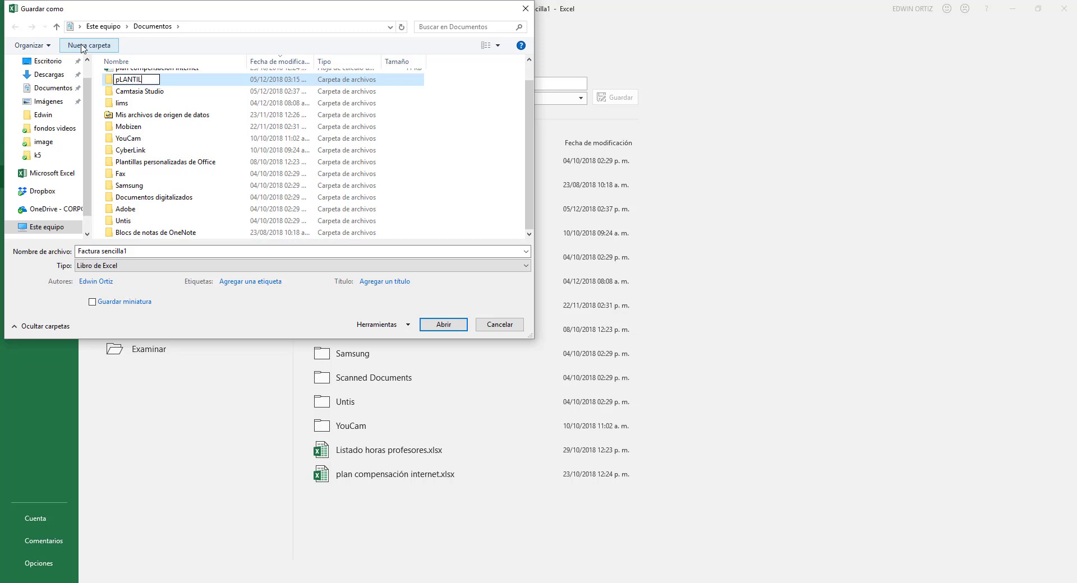
{"action": "type", "text": "LA"}
{"action": "key", "text": "Return"}
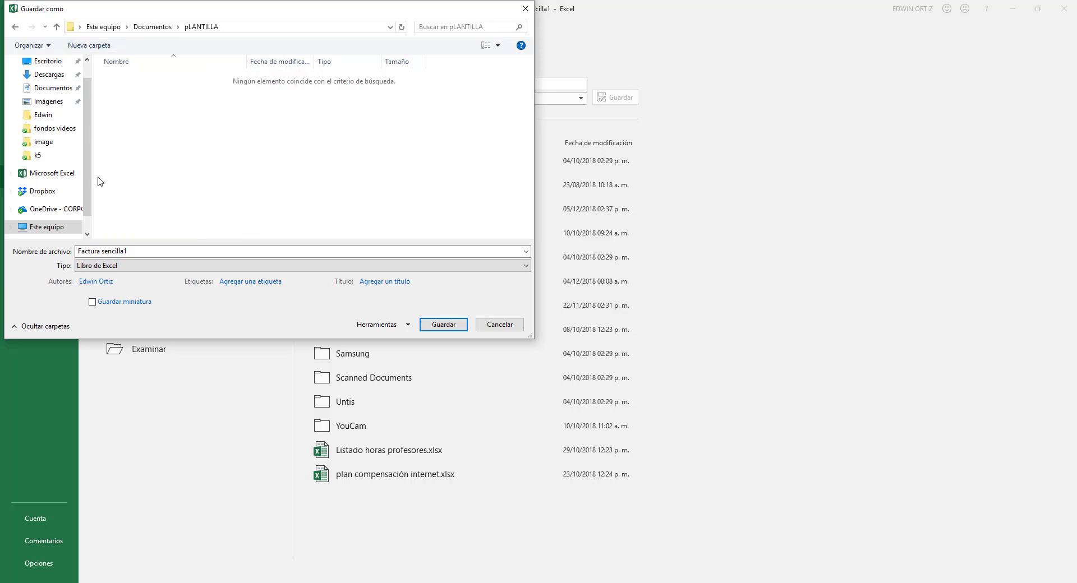
{"action": "left_click", "coordinate": [138, 253]}
{"action": "key", "text": "BackSpace"}
{"action": "type", "text": "CO"}
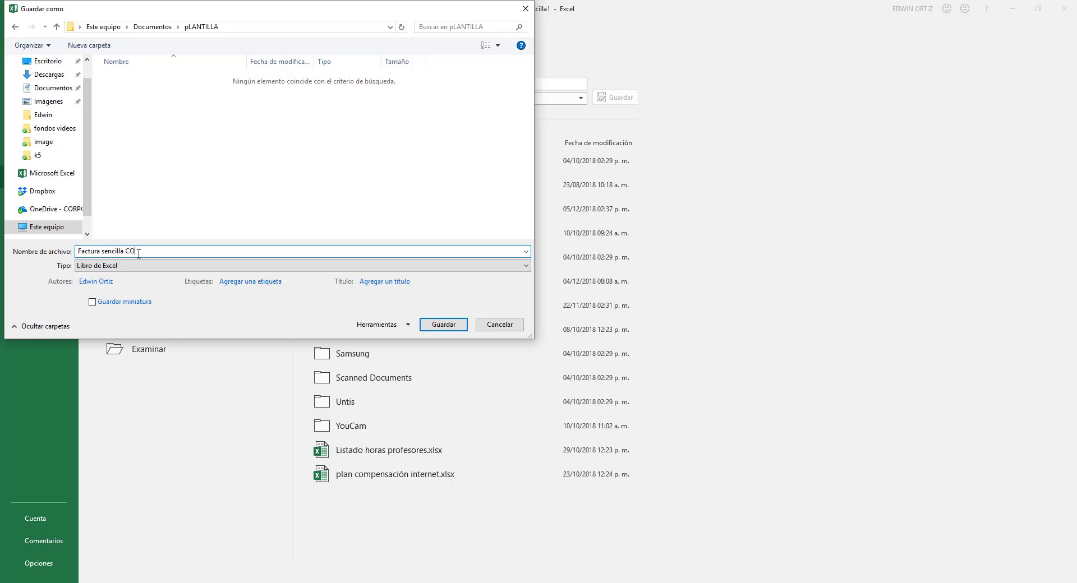
{"action": "type", "text": "N CONTA"}
{"action": "type", "text": "DOR"}
Save the file as type 'Libro de Excel habilitado para macros' instead of dropping macros
{"action": "left_click", "coordinate": [444, 326]}
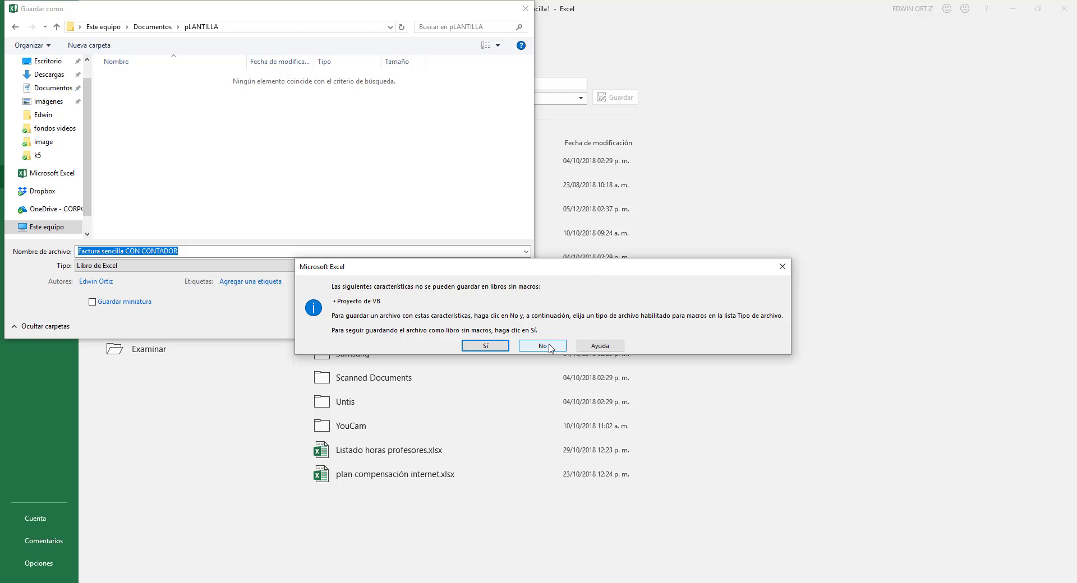
{"action": "left_click", "coordinate": [550, 348]}
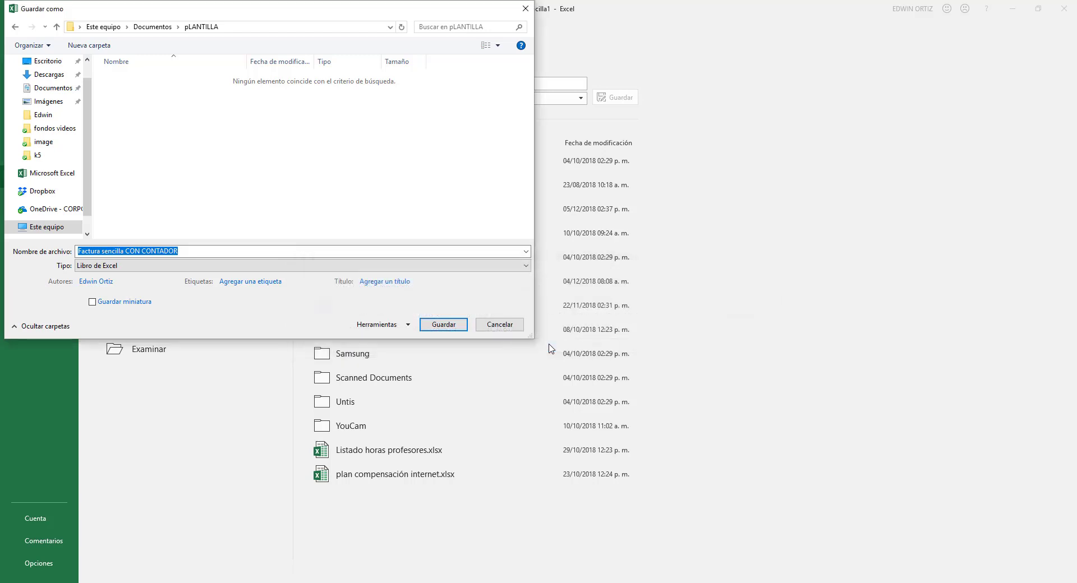
{"action": "left_click", "coordinate": [179, 267]}
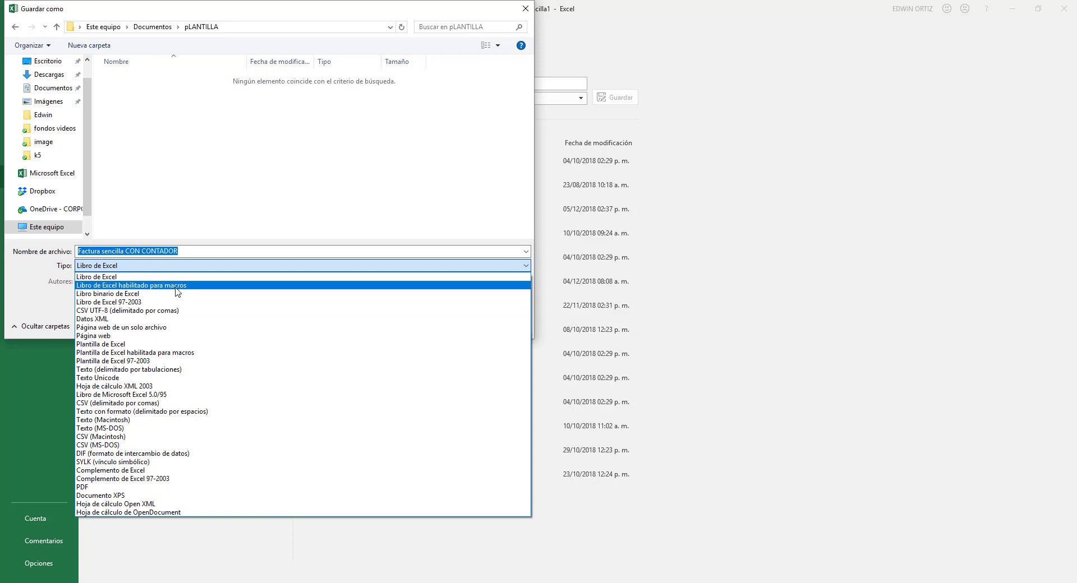
{"action": "left_click", "coordinate": [178, 286]}
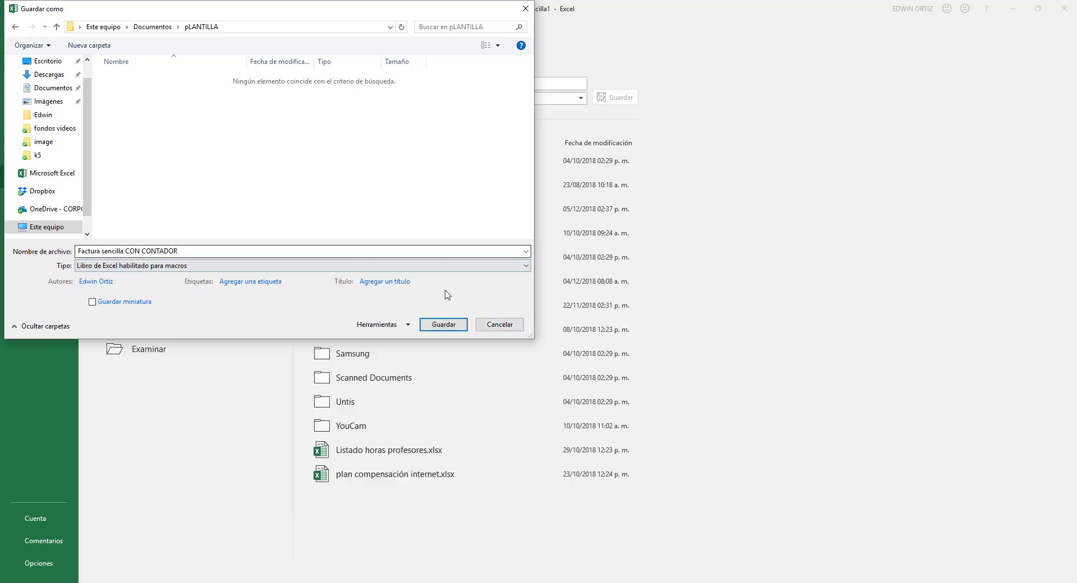
{"action": "left_click", "coordinate": [447, 325]}
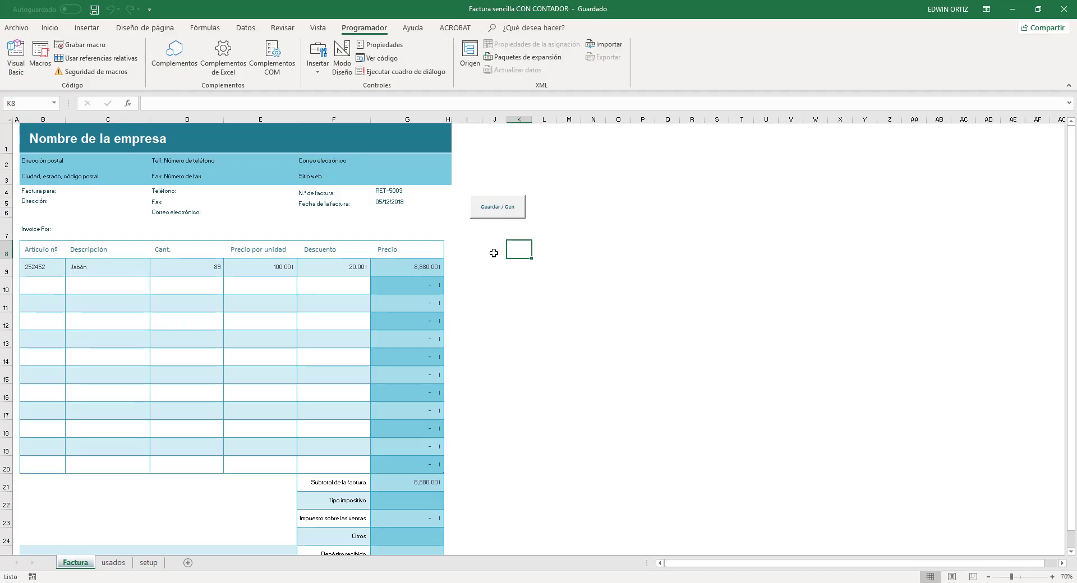
Close Excel, minimize the browser windows, and search Windows for EXCE
{"action": "left_click", "coordinate": [1061, 8]}
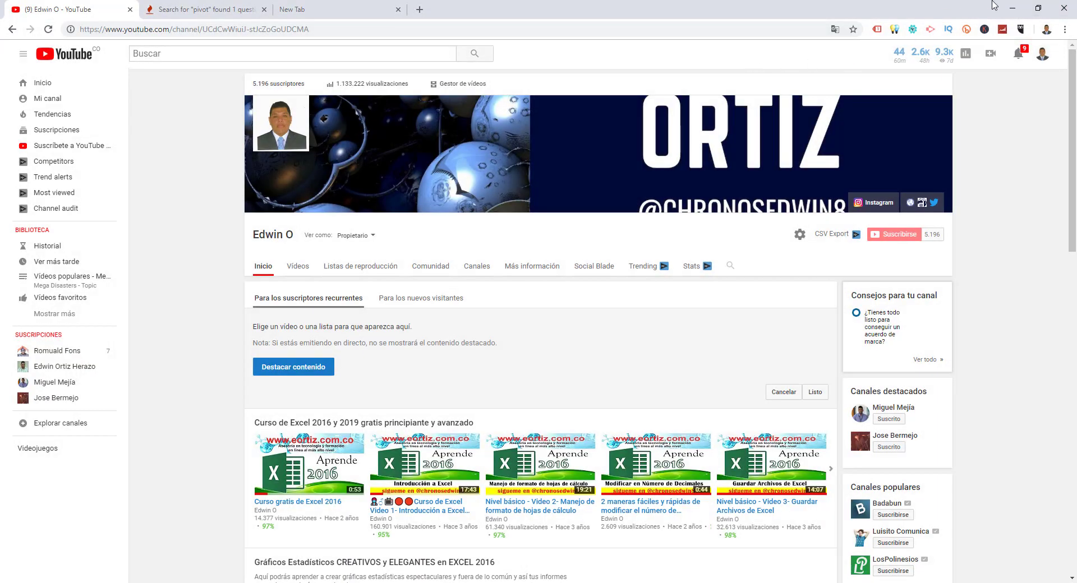
{"action": "left_click", "coordinate": [1009, 6]}
{"action": "left_click", "coordinate": [1009, 3]}
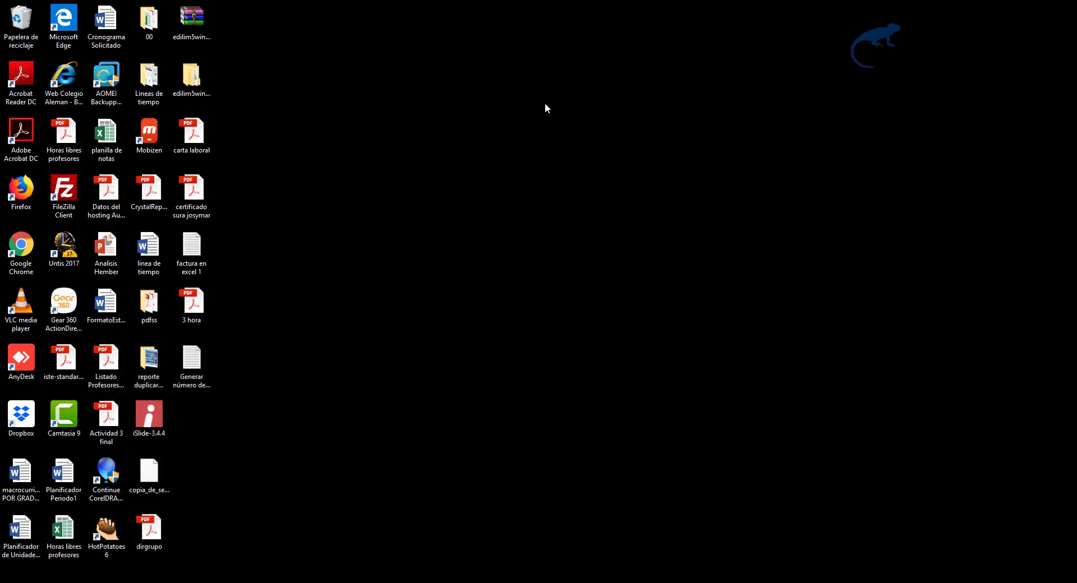
{"action": "key", "text": "c"}
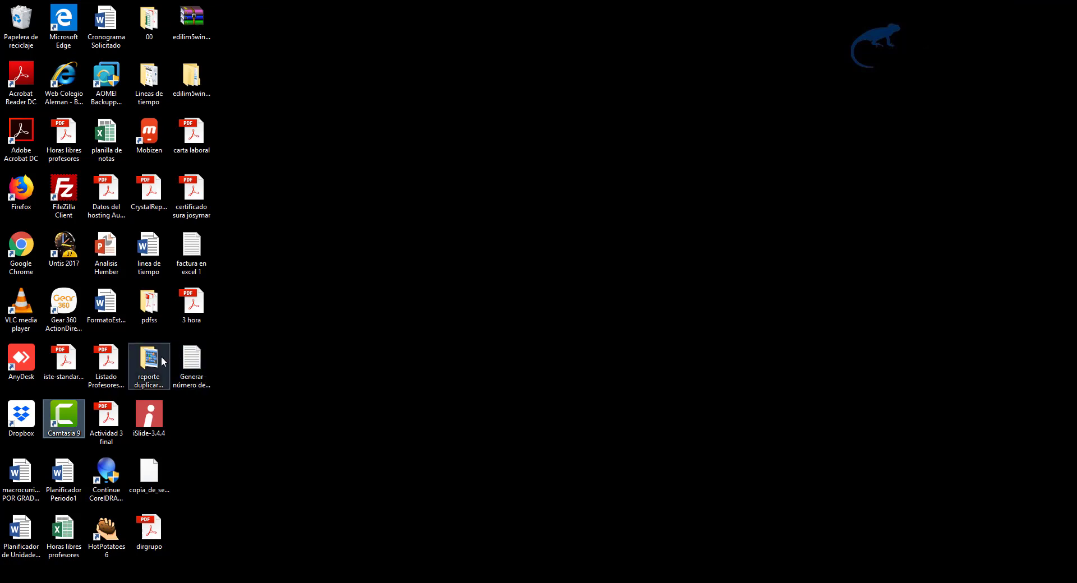
{"action": "left_click", "coordinate": [375, 213]}
{"action": "key", "text": "Down"}
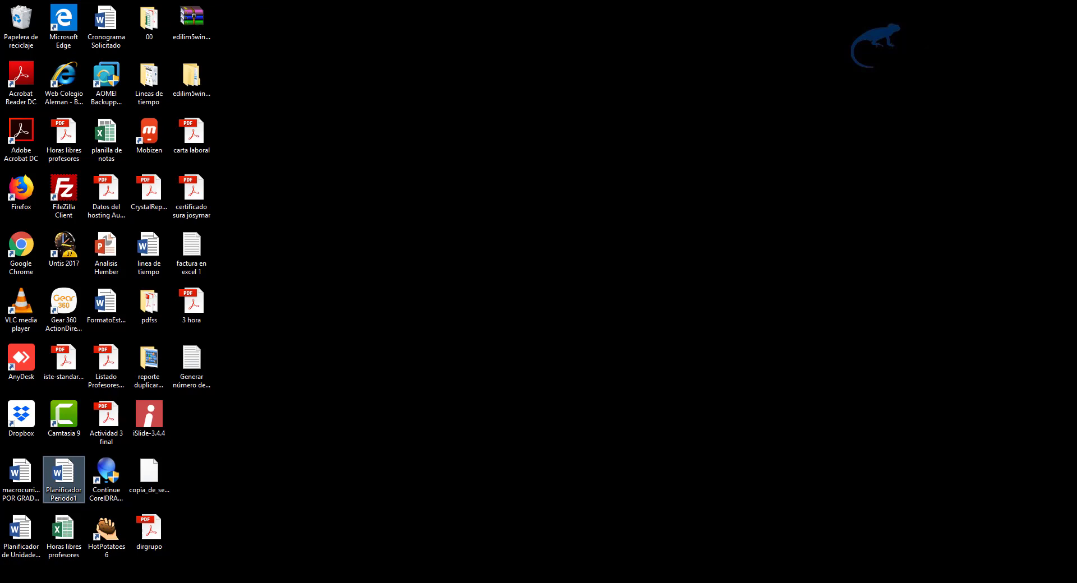
{"action": "key", "text": "super+s"}
{"action": "type", "text": "EXC"}
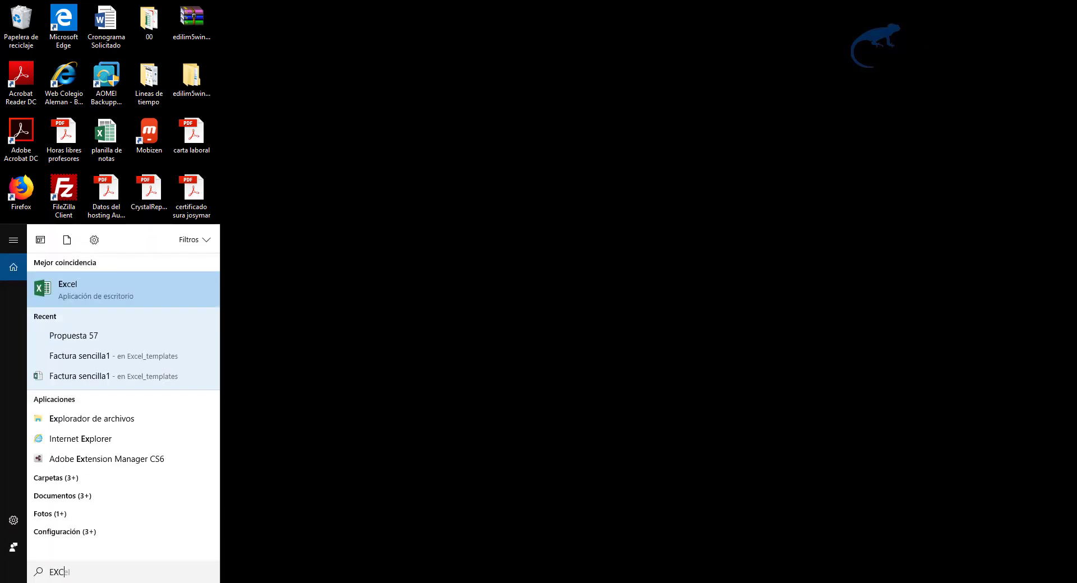
{"action": "type", "text": "E"}
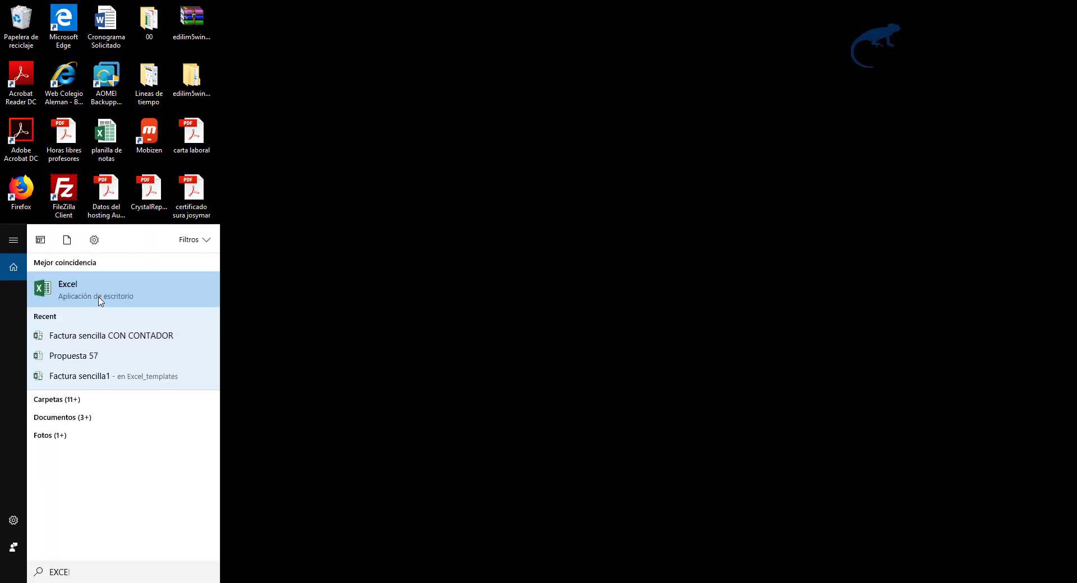
Reopen the workbook with macros enabled, set quantity 100, and generate invoice RET-5004
{"action": "left_click", "coordinate": [100, 337]}
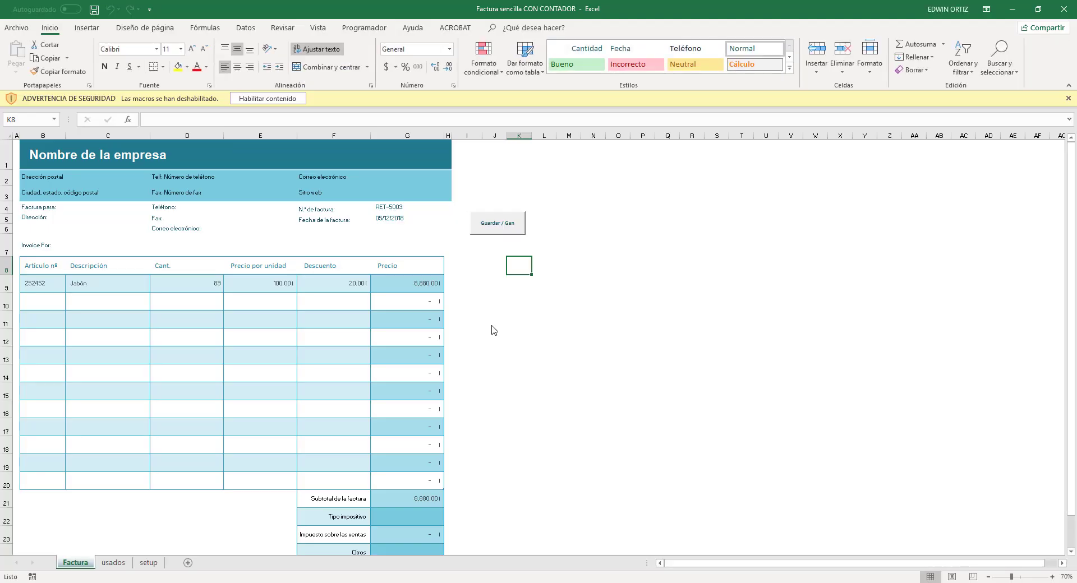
{"action": "left_click", "coordinate": [279, 100]}
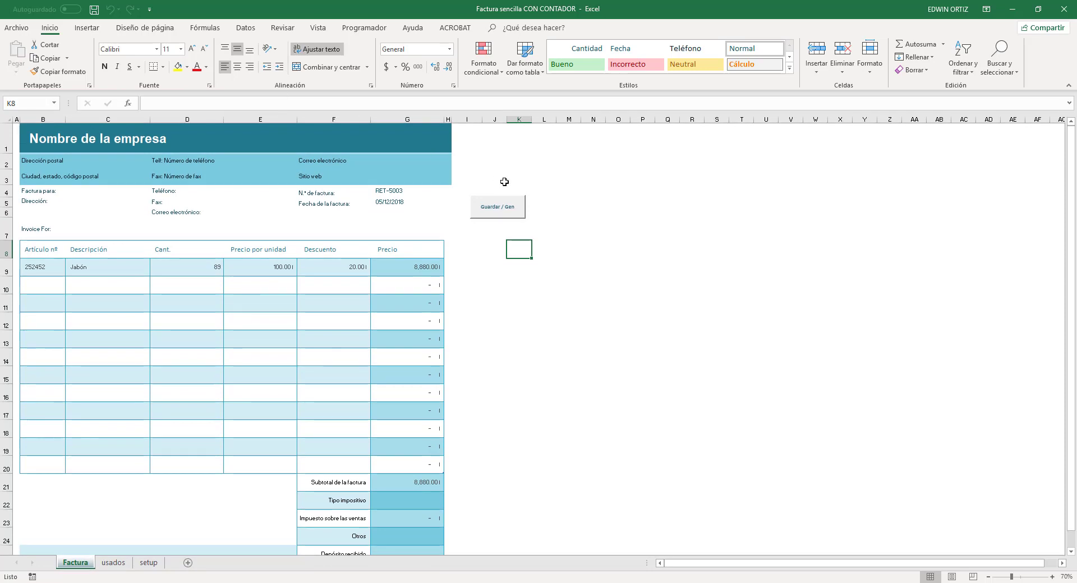
{"action": "left_click", "coordinate": [217, 264]}
{"action": "type", "text": "100"}
{"action": "key", "text": "Return"}
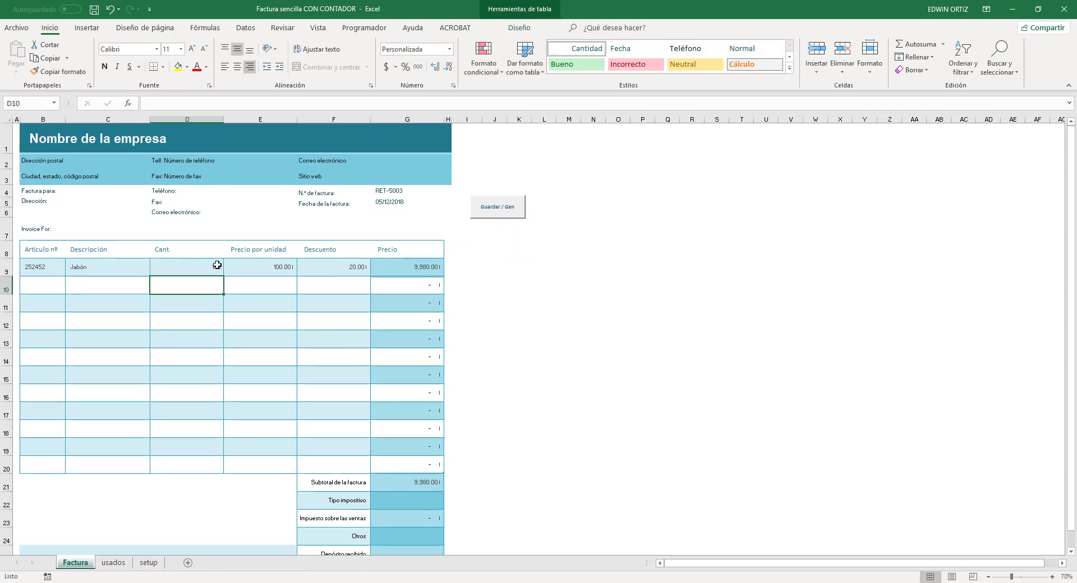
{"action": "left_click", "coordinate": [492, 217]}
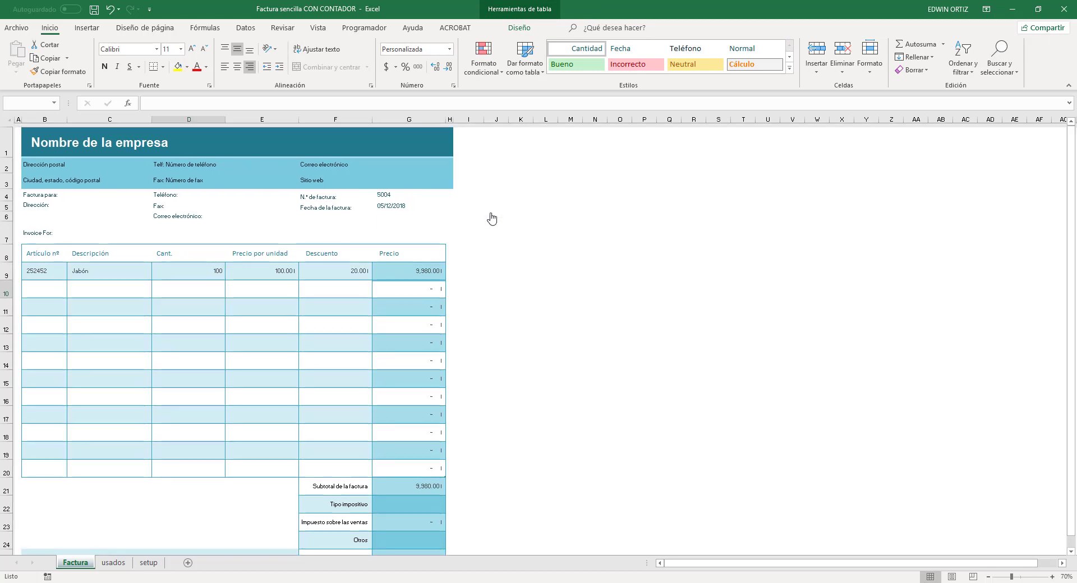
{"action": "left_click", "coordinate": [115, 563]}
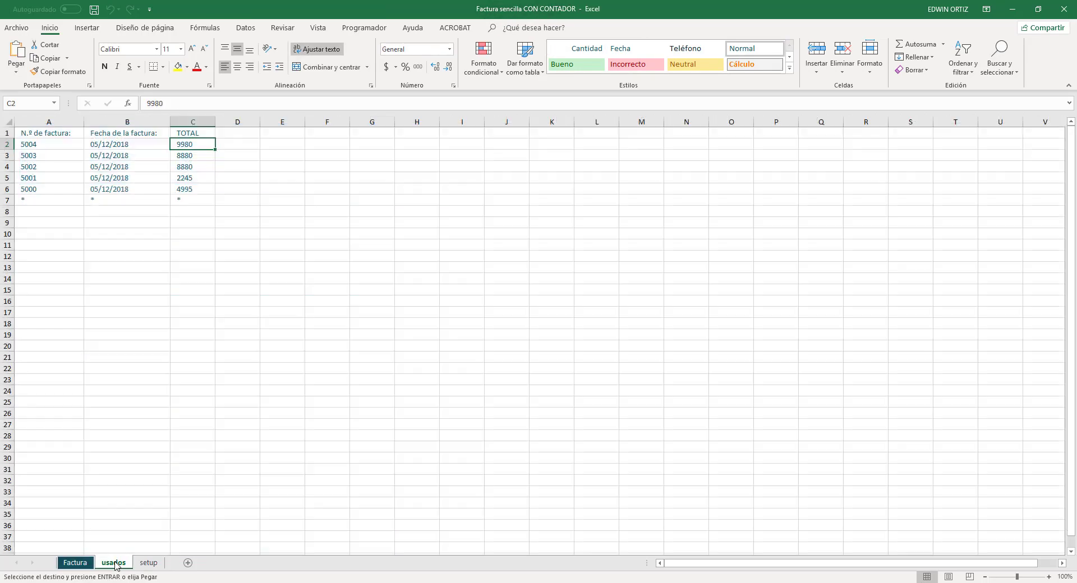
{"action": "left_click", "coordinate": [84, 563]}
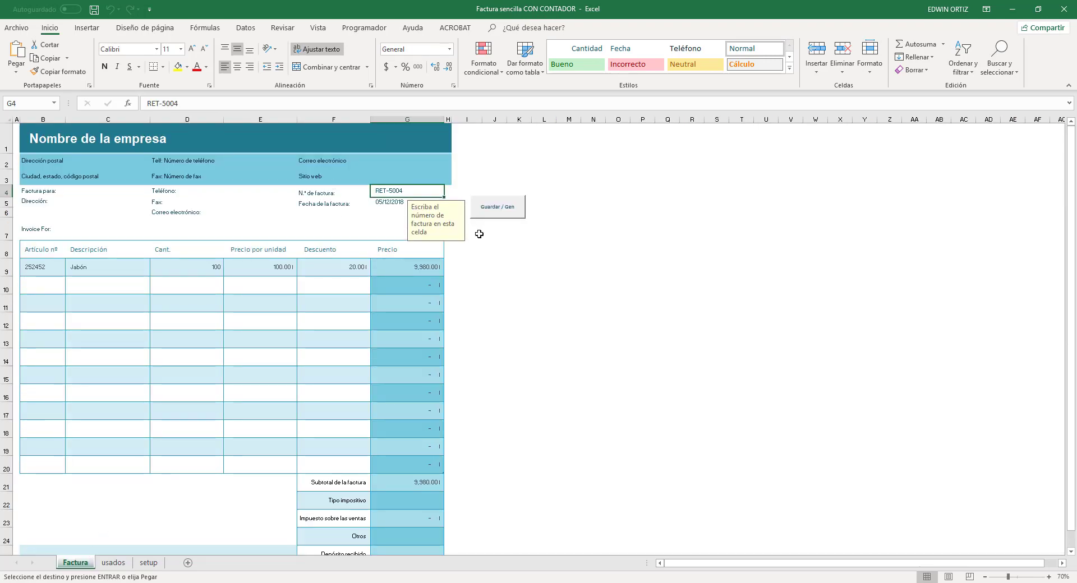